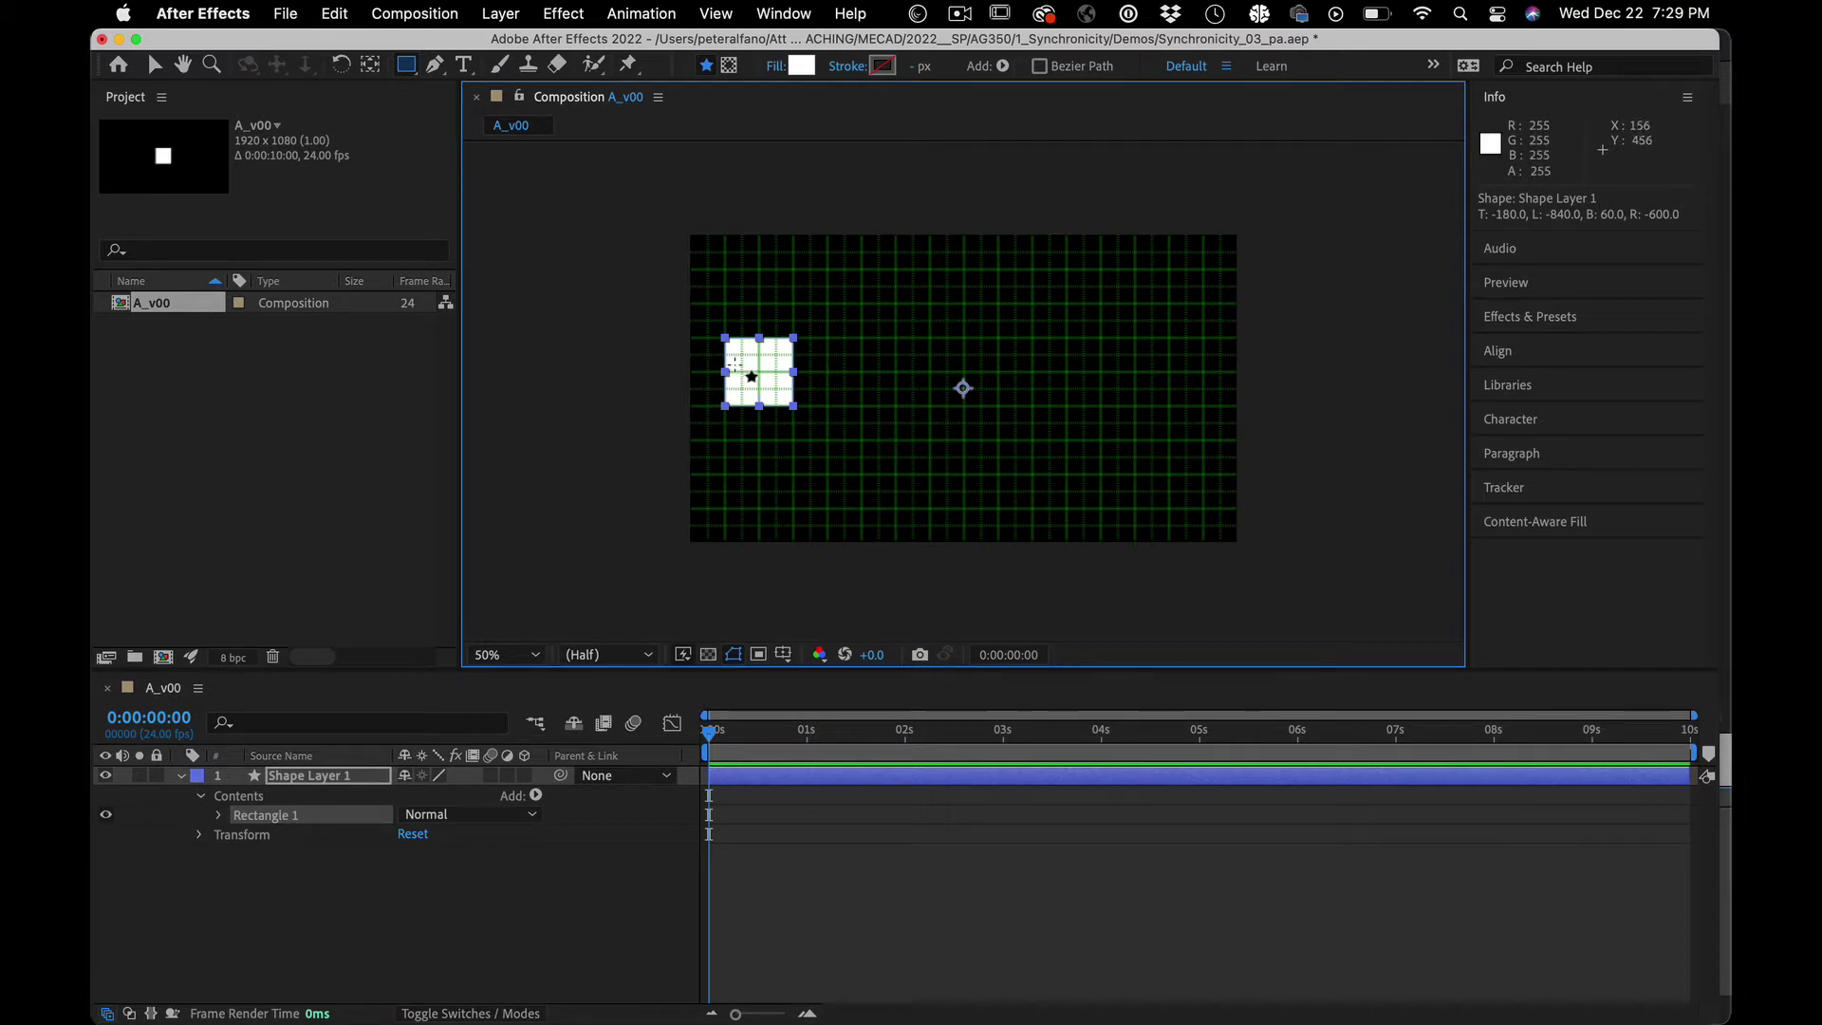
Step: Activate the Pan Behind (anchor point) tool and select Shape Layer 1, narrowing the selection to its Rectangle 1 group
click(374, 64)
click(752, 381)
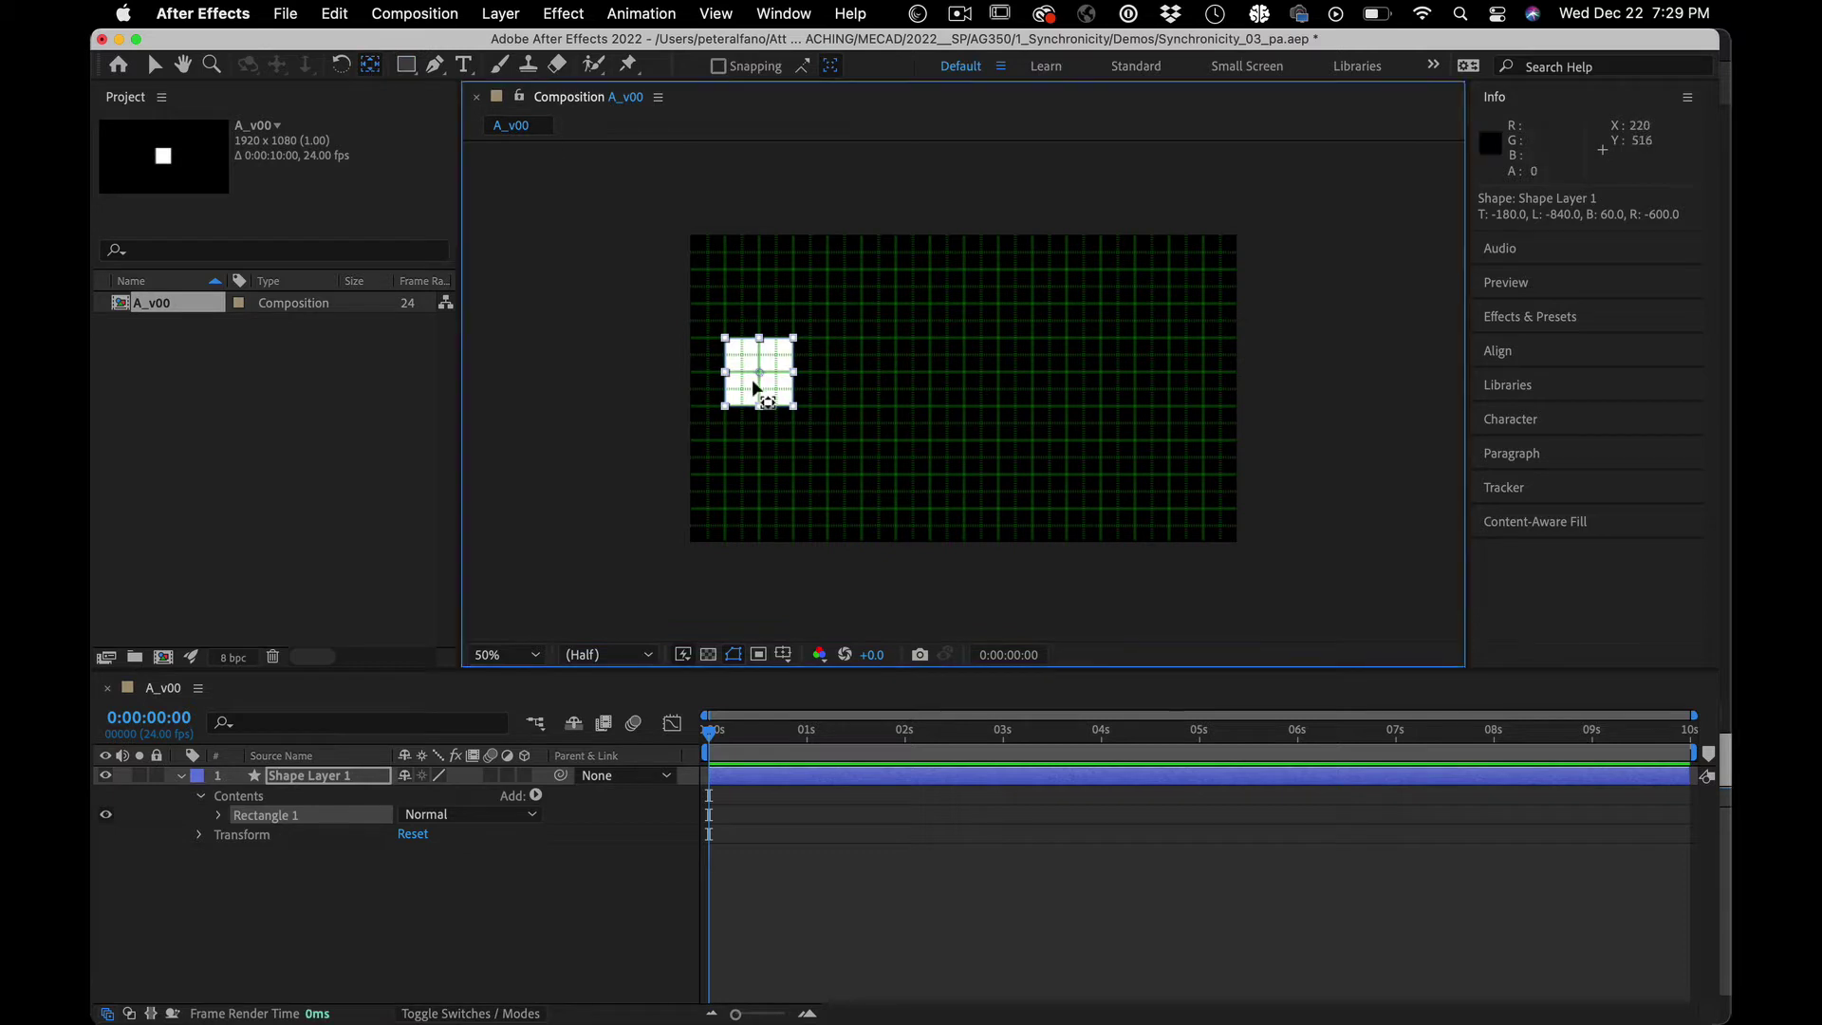
click(407, 882)
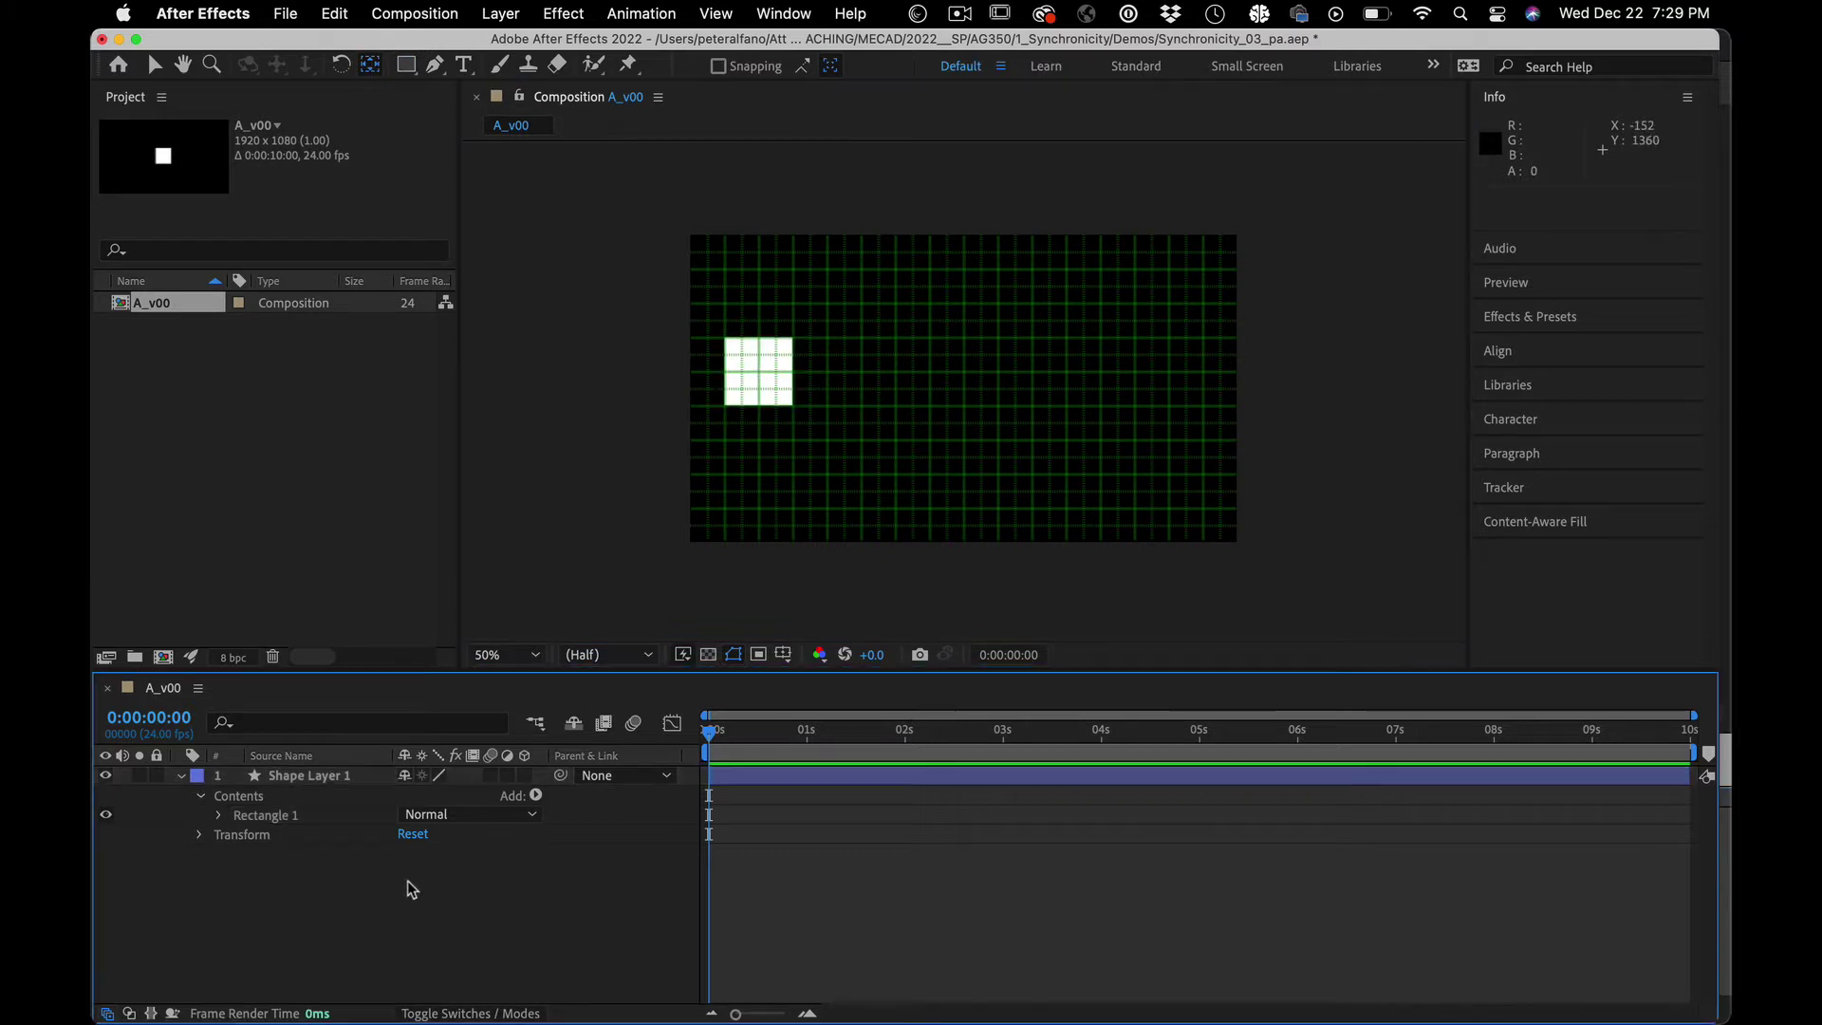
click(322, 777)
click(310, 817)
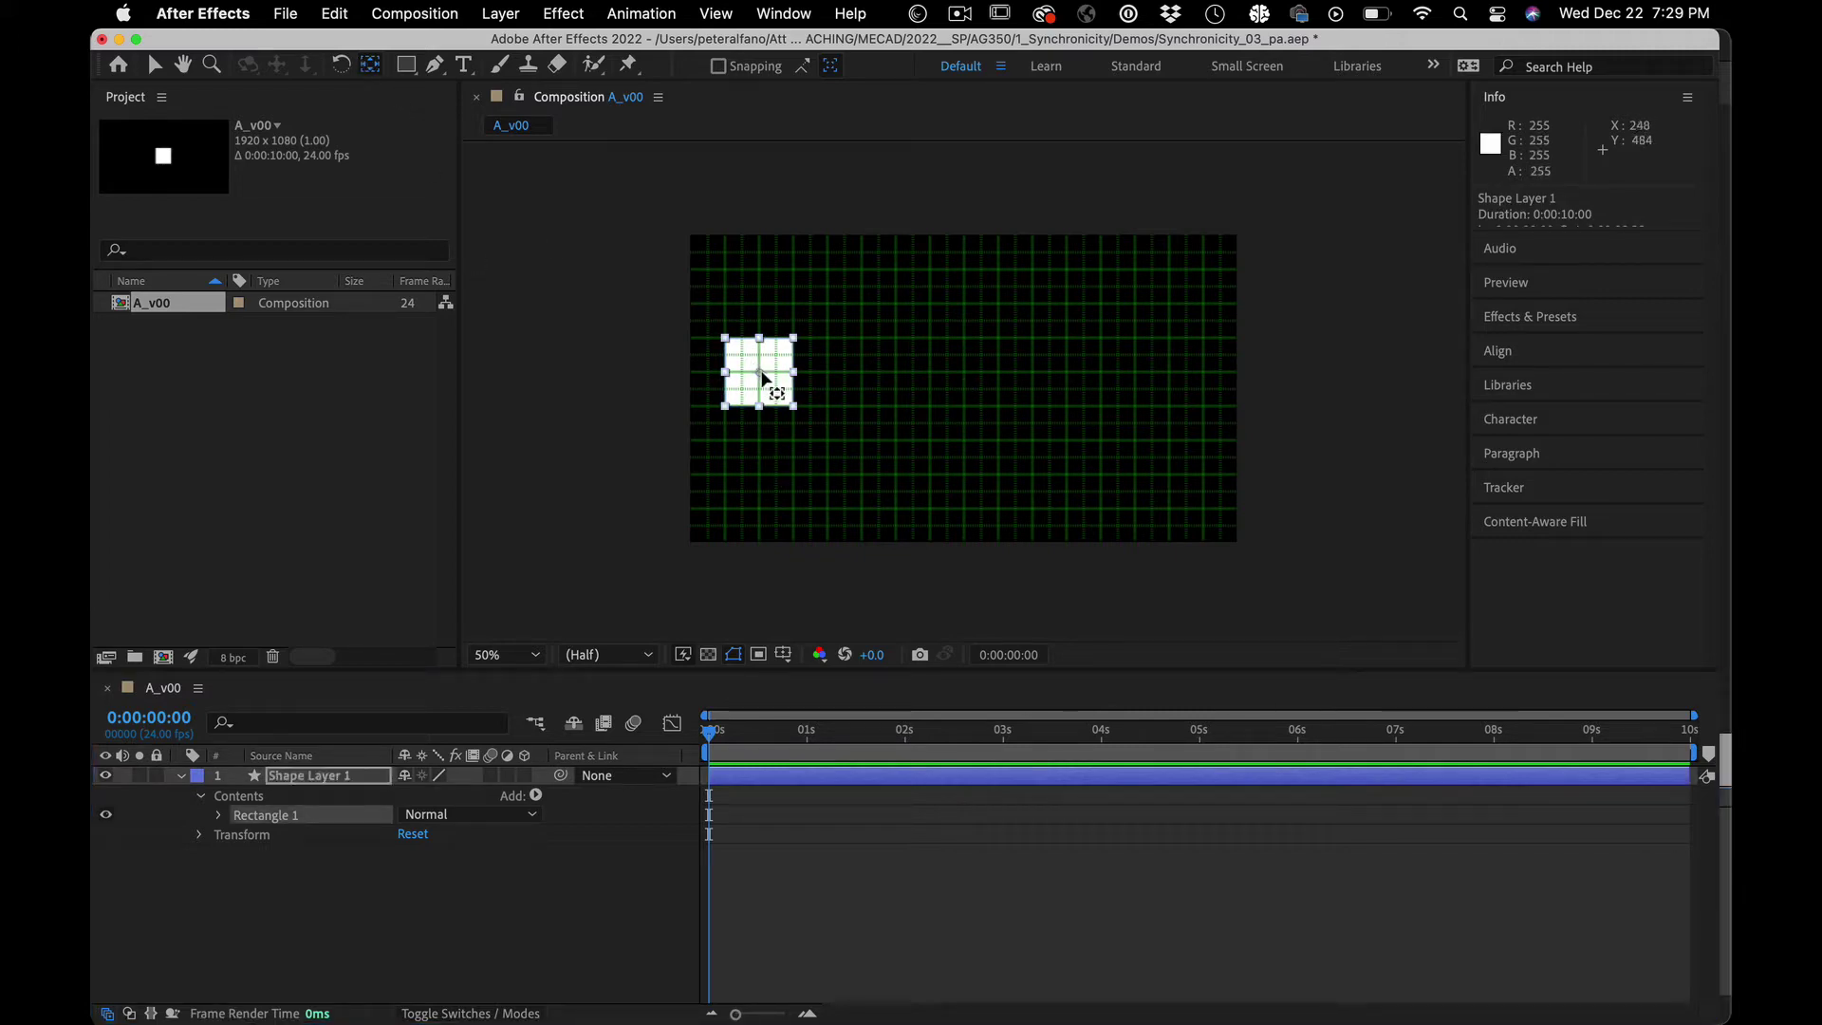
Step: Examine the path and transform properties of the Rectangle 1 group, and collapse the group again
click(221, 816)
click(238, 835)
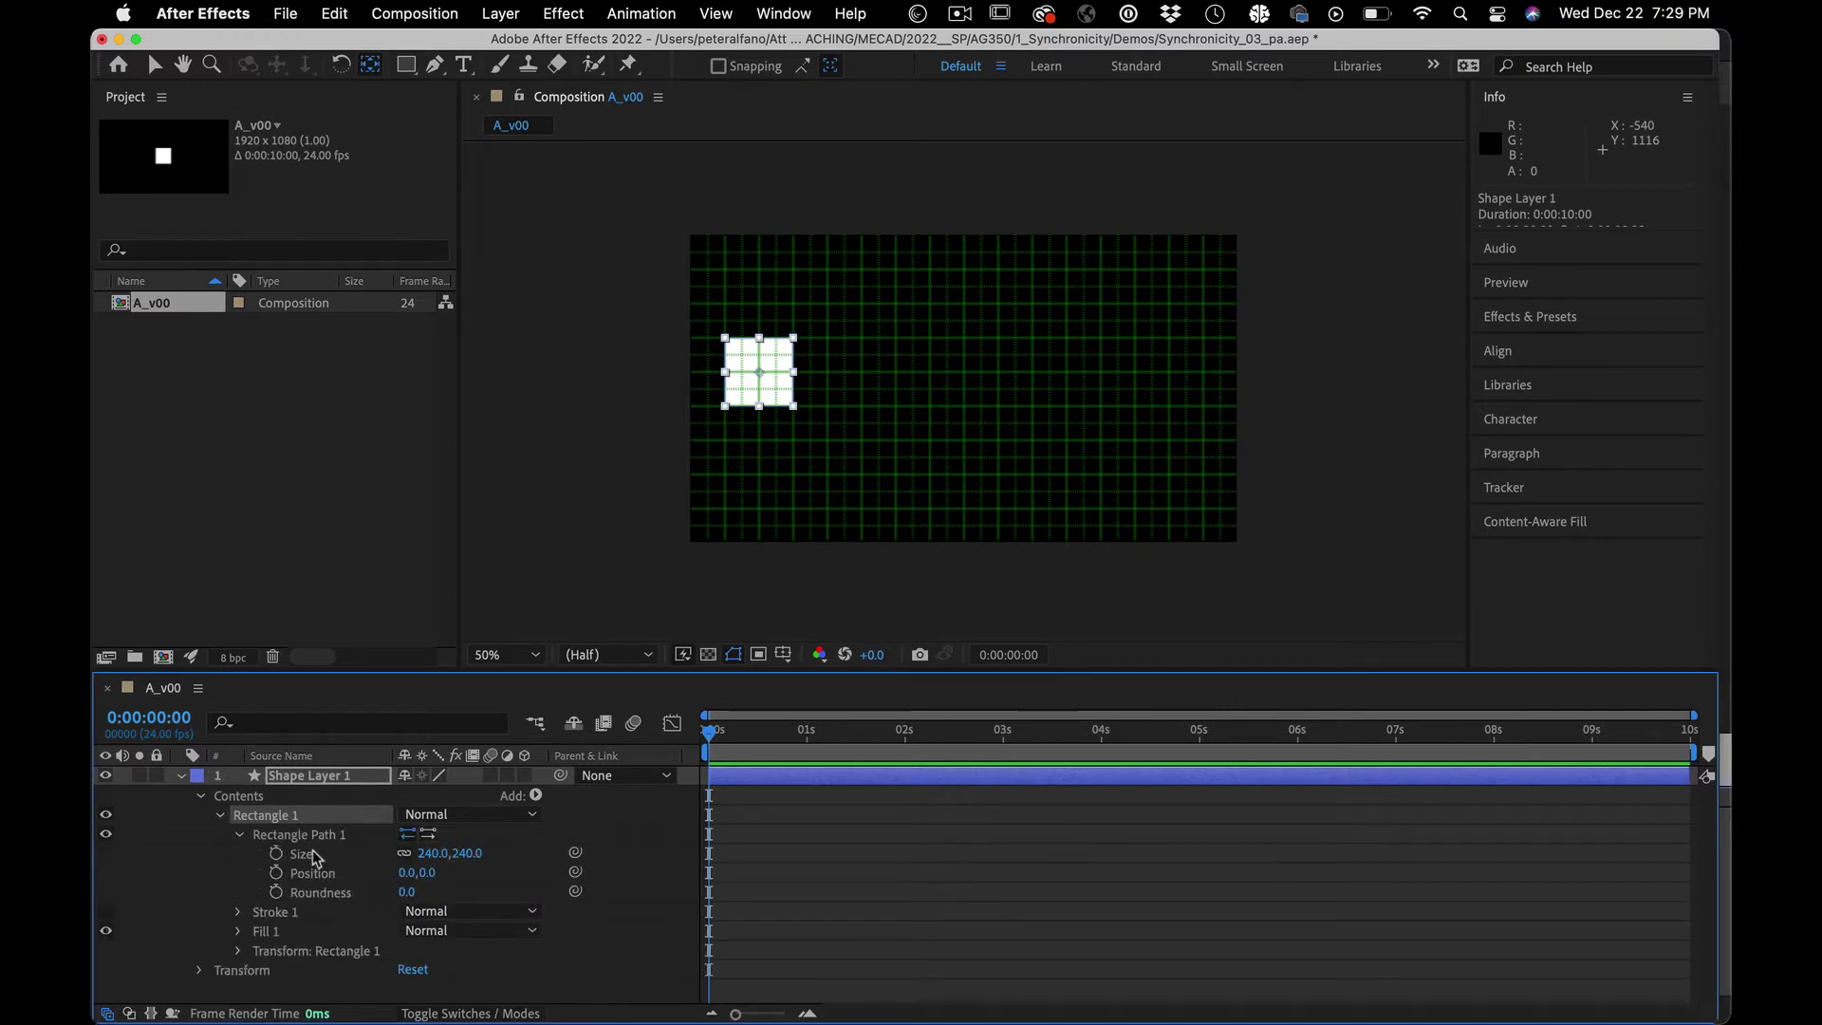
click(238, 950)
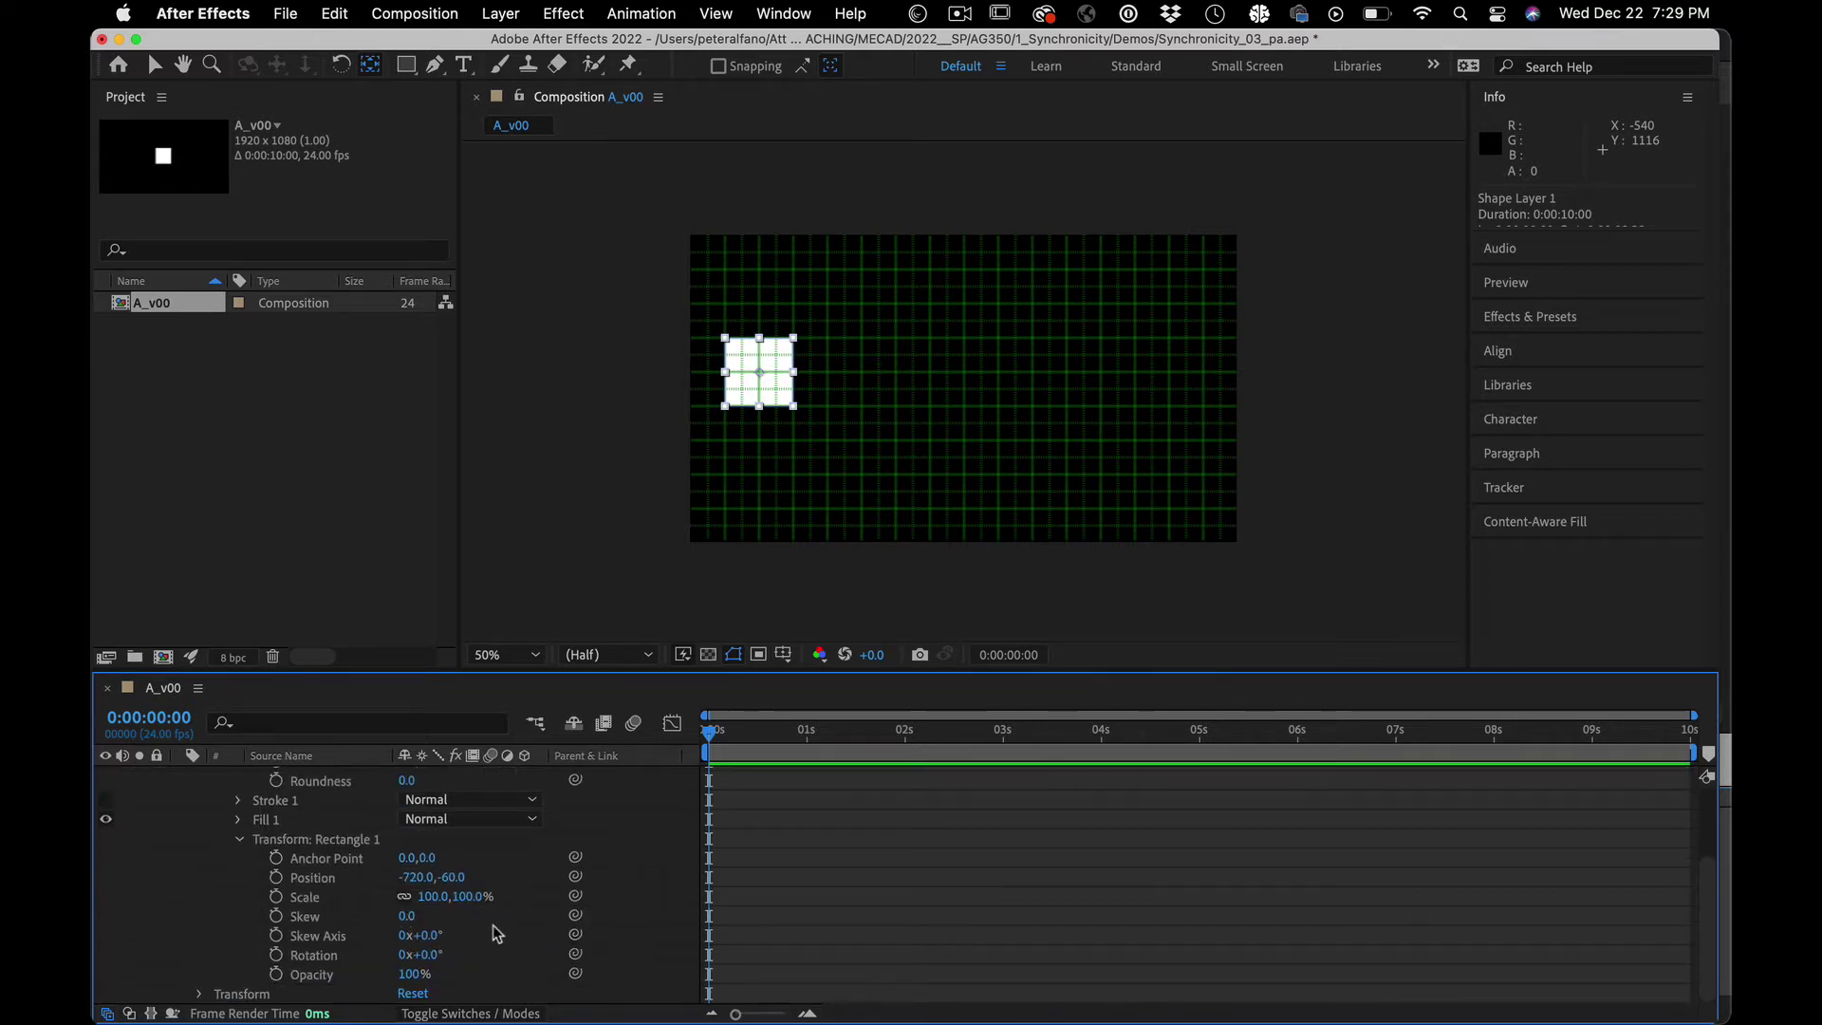
scroll(493, 924, up, 5)
scroll(493, 924, down, 5)
scroll(493, 925, up, 5)
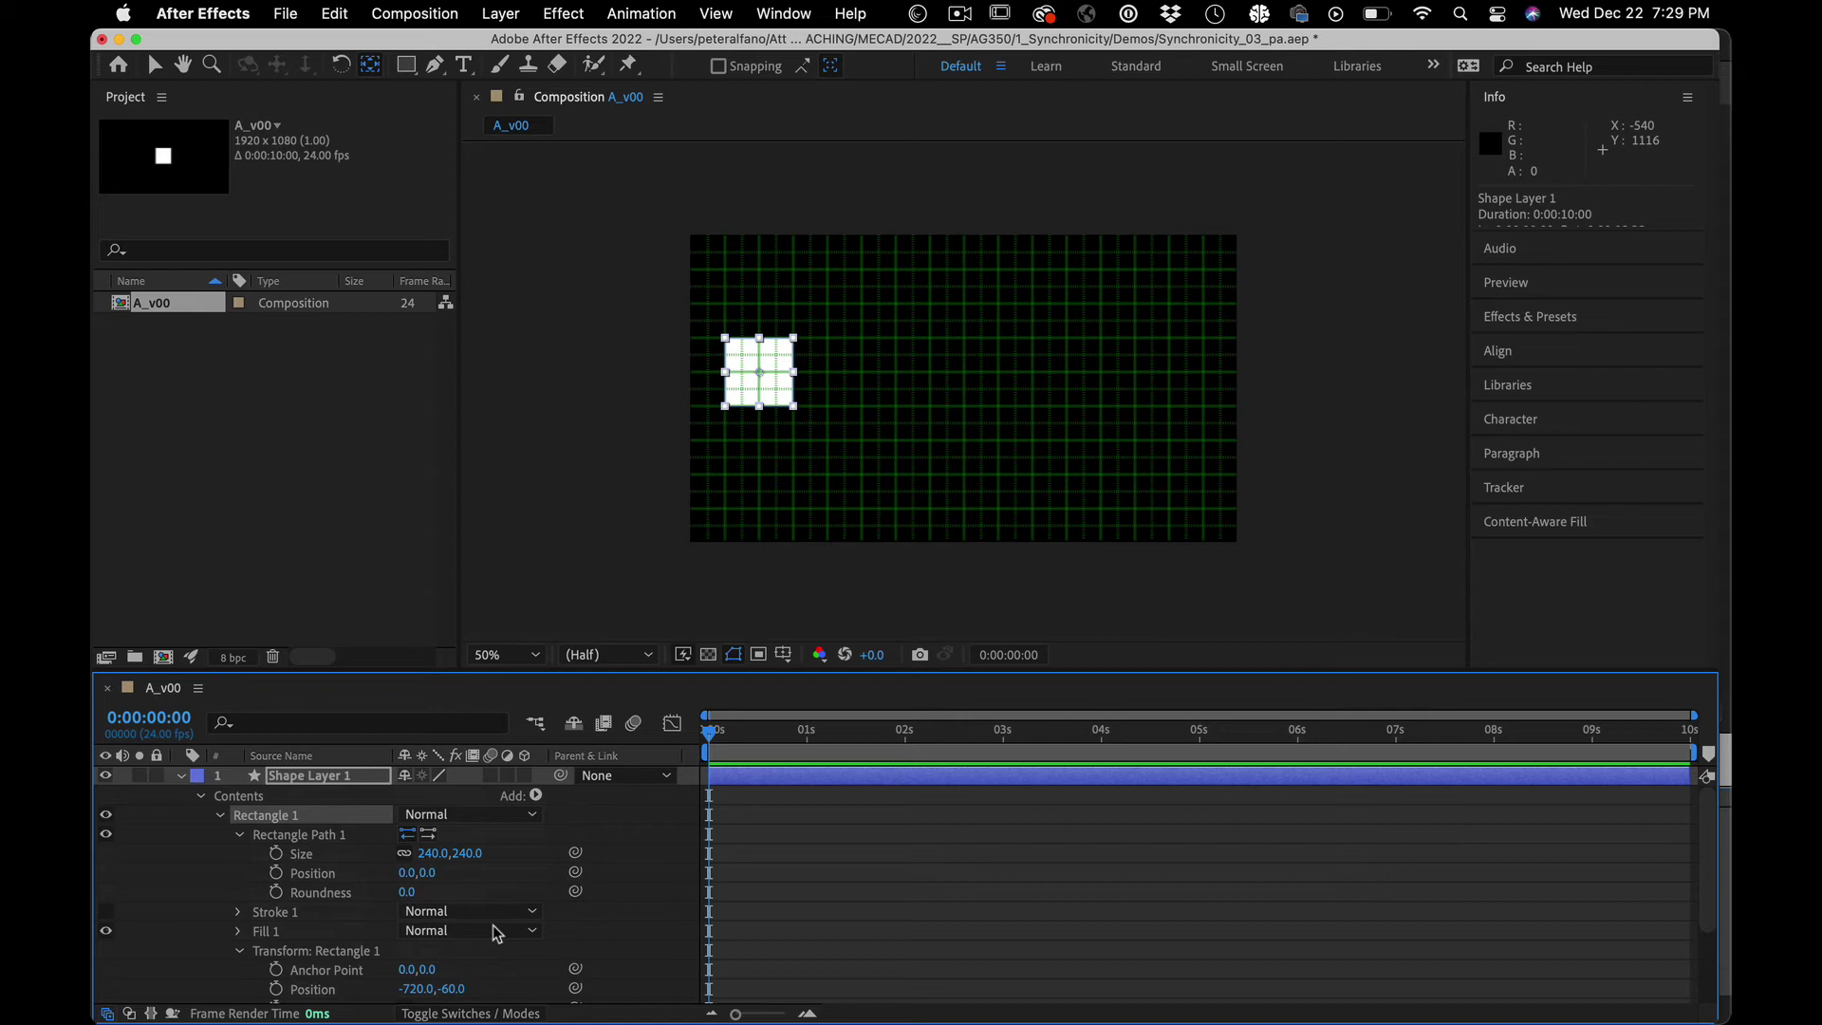
click(221, 815)
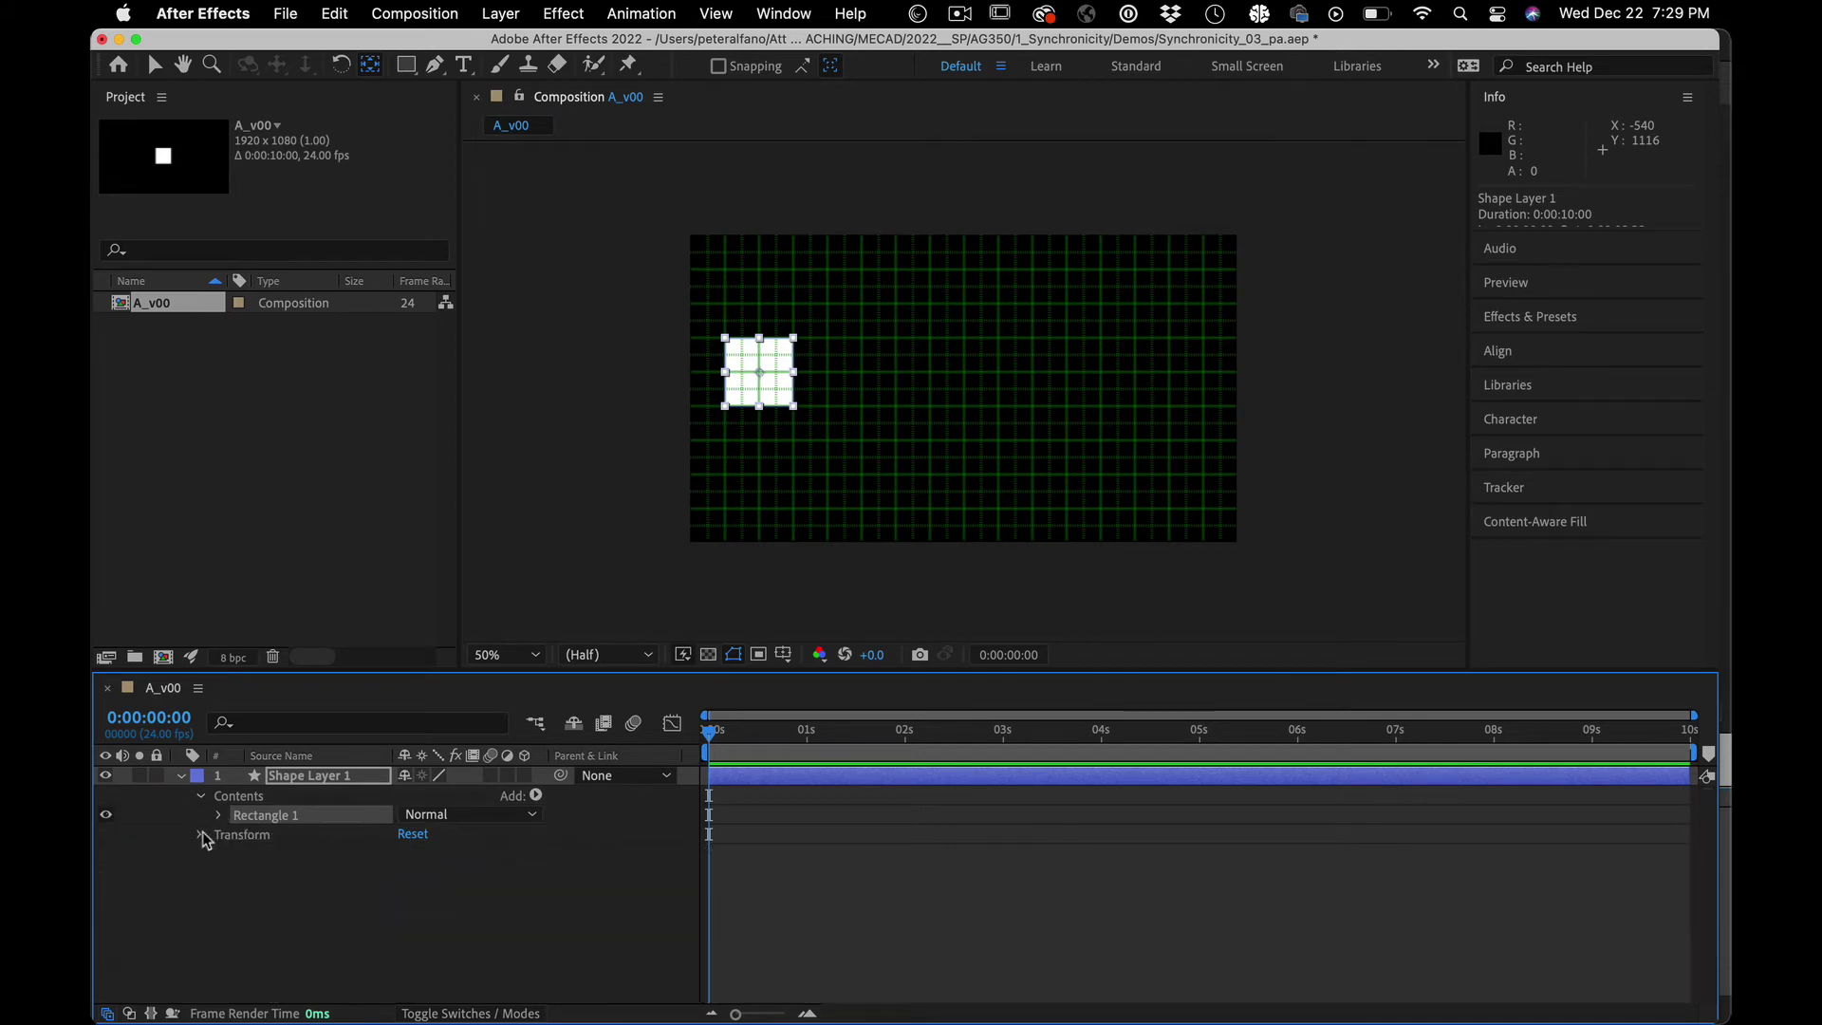
Step: Move the anchor point of Shape Layer 1 to the center of the white square
click(218, 880)
click(306, 775)
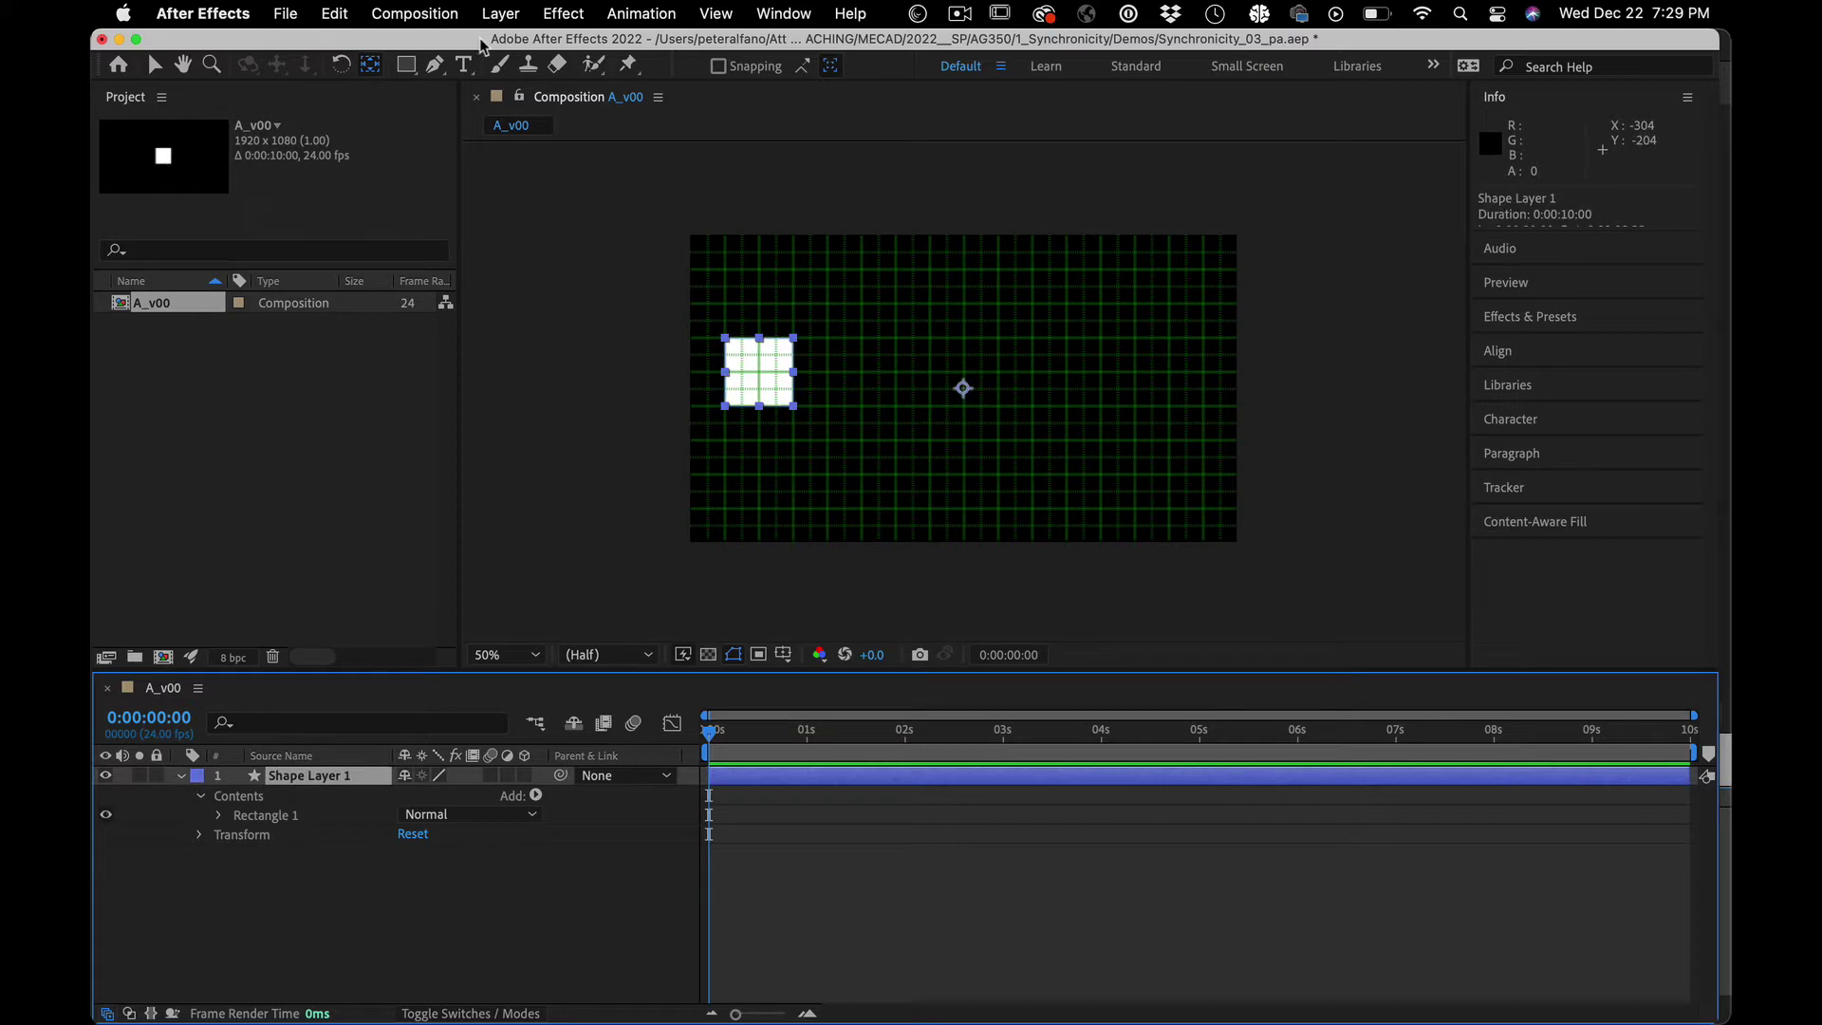
click(963, 389)
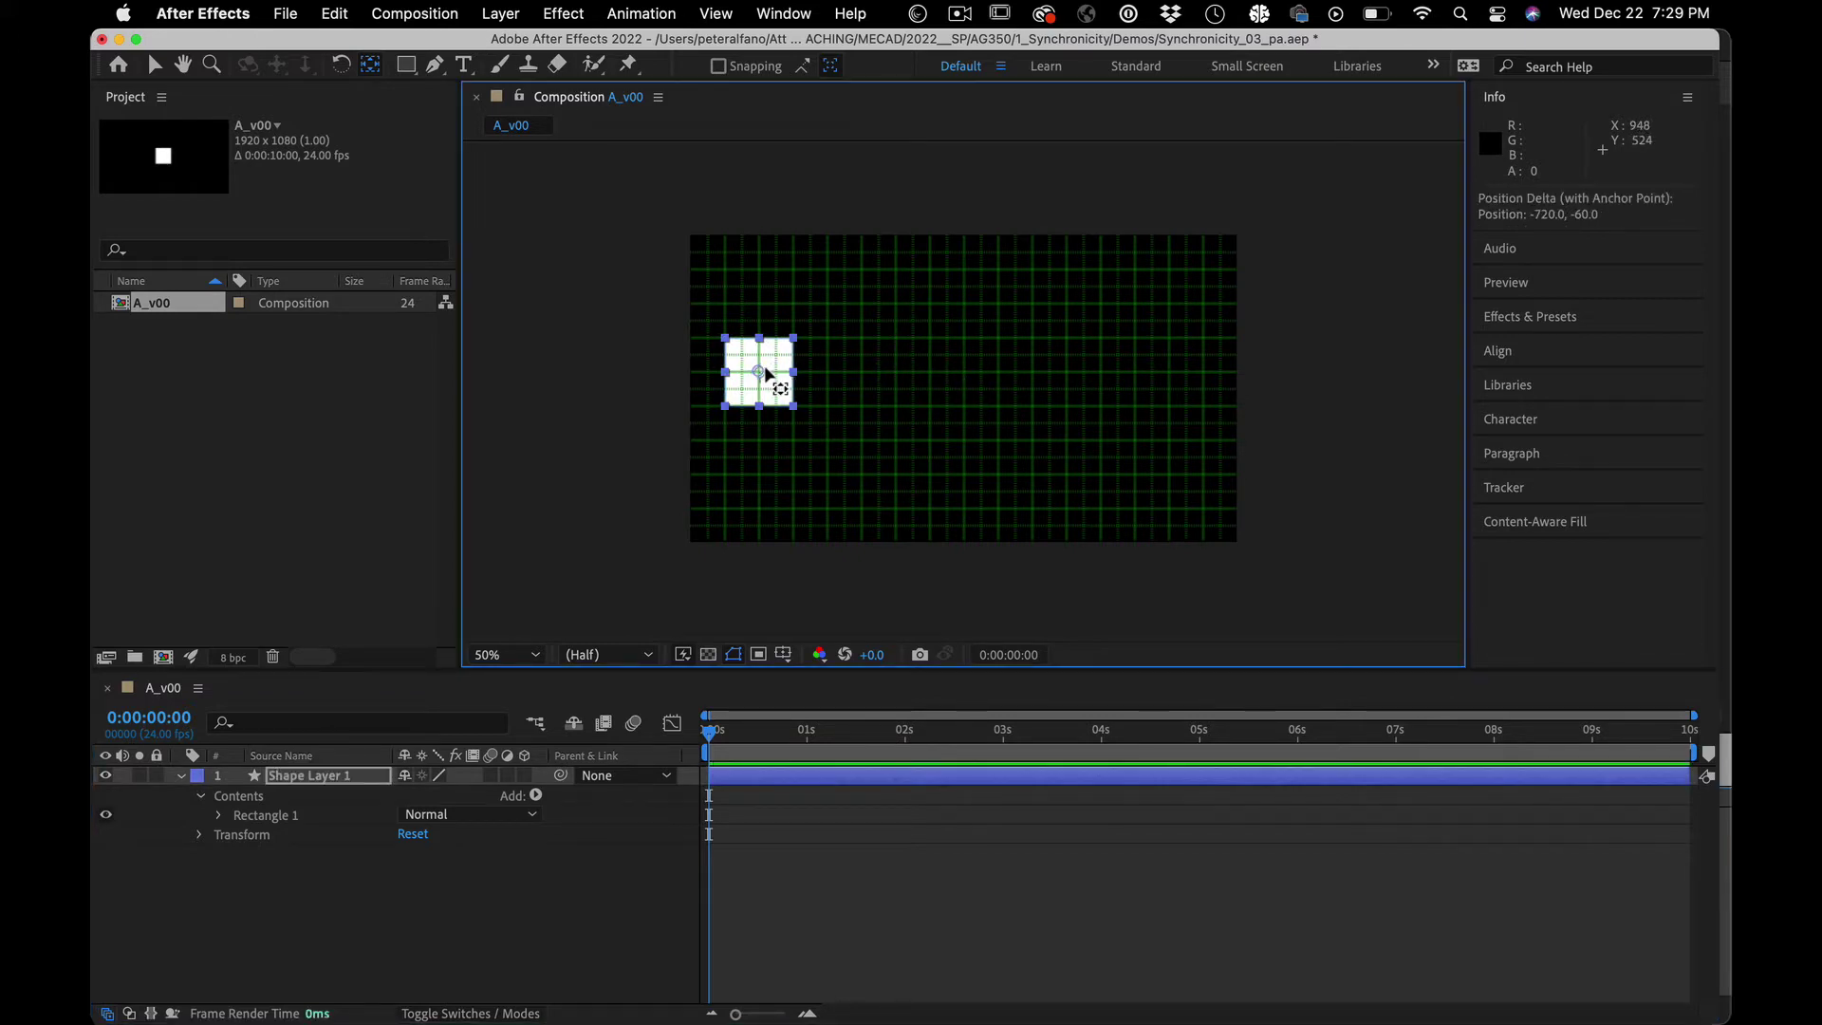
Step: Compare the anchor points of Shape Layer 1 and its Rectangle 1 group by selecting each one in turn
click(367, 943)
click(294, 774)
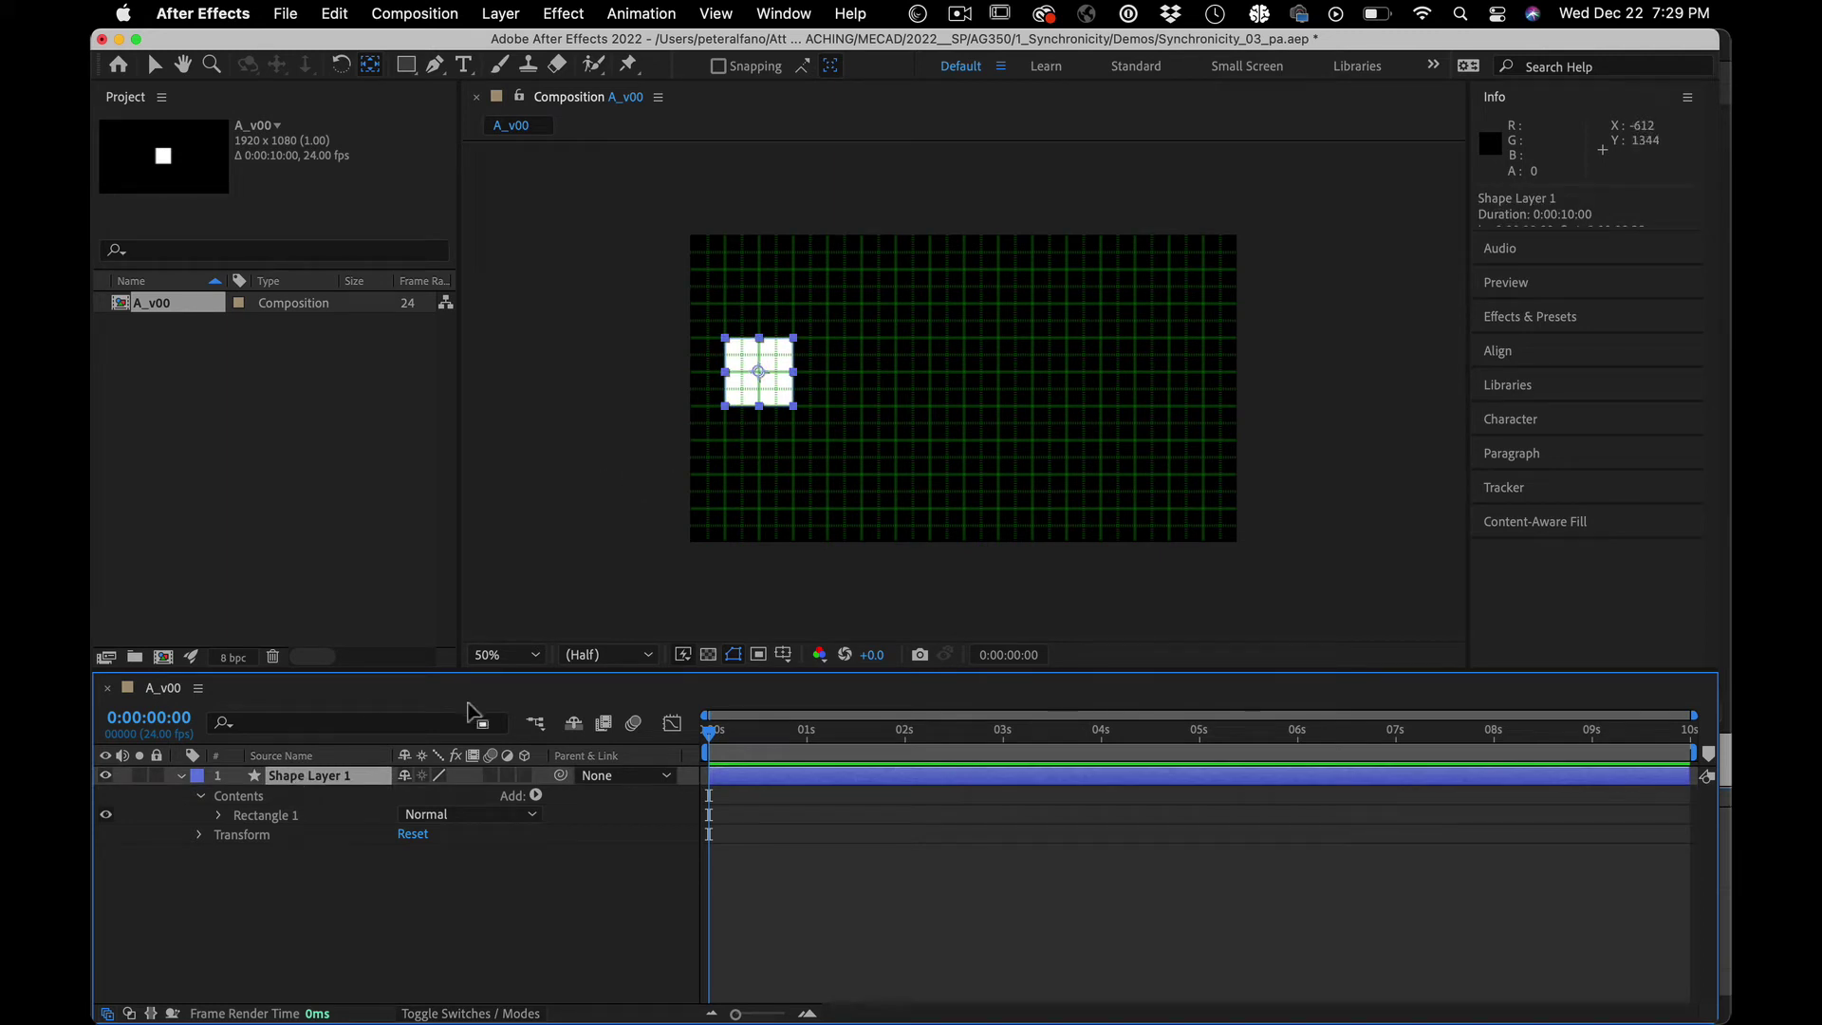
click(340, 908)
click(338, 778)
click(268, 817)
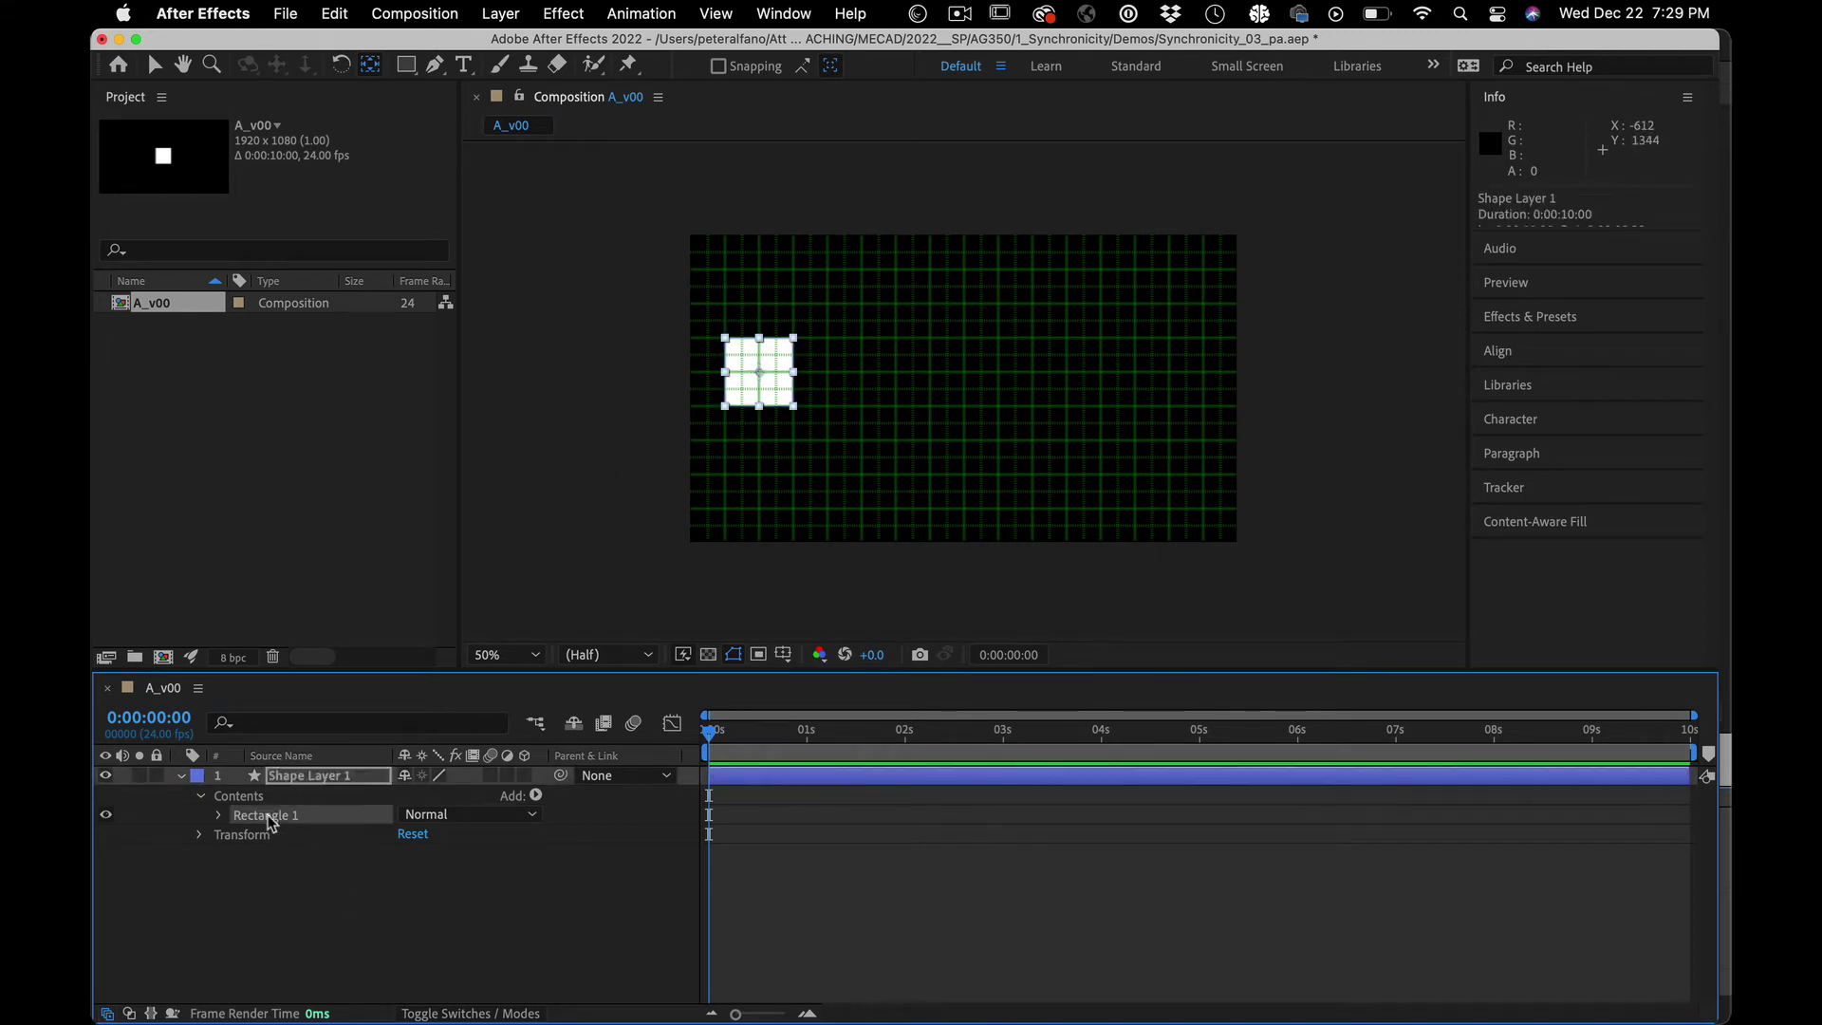
click(300, 772)
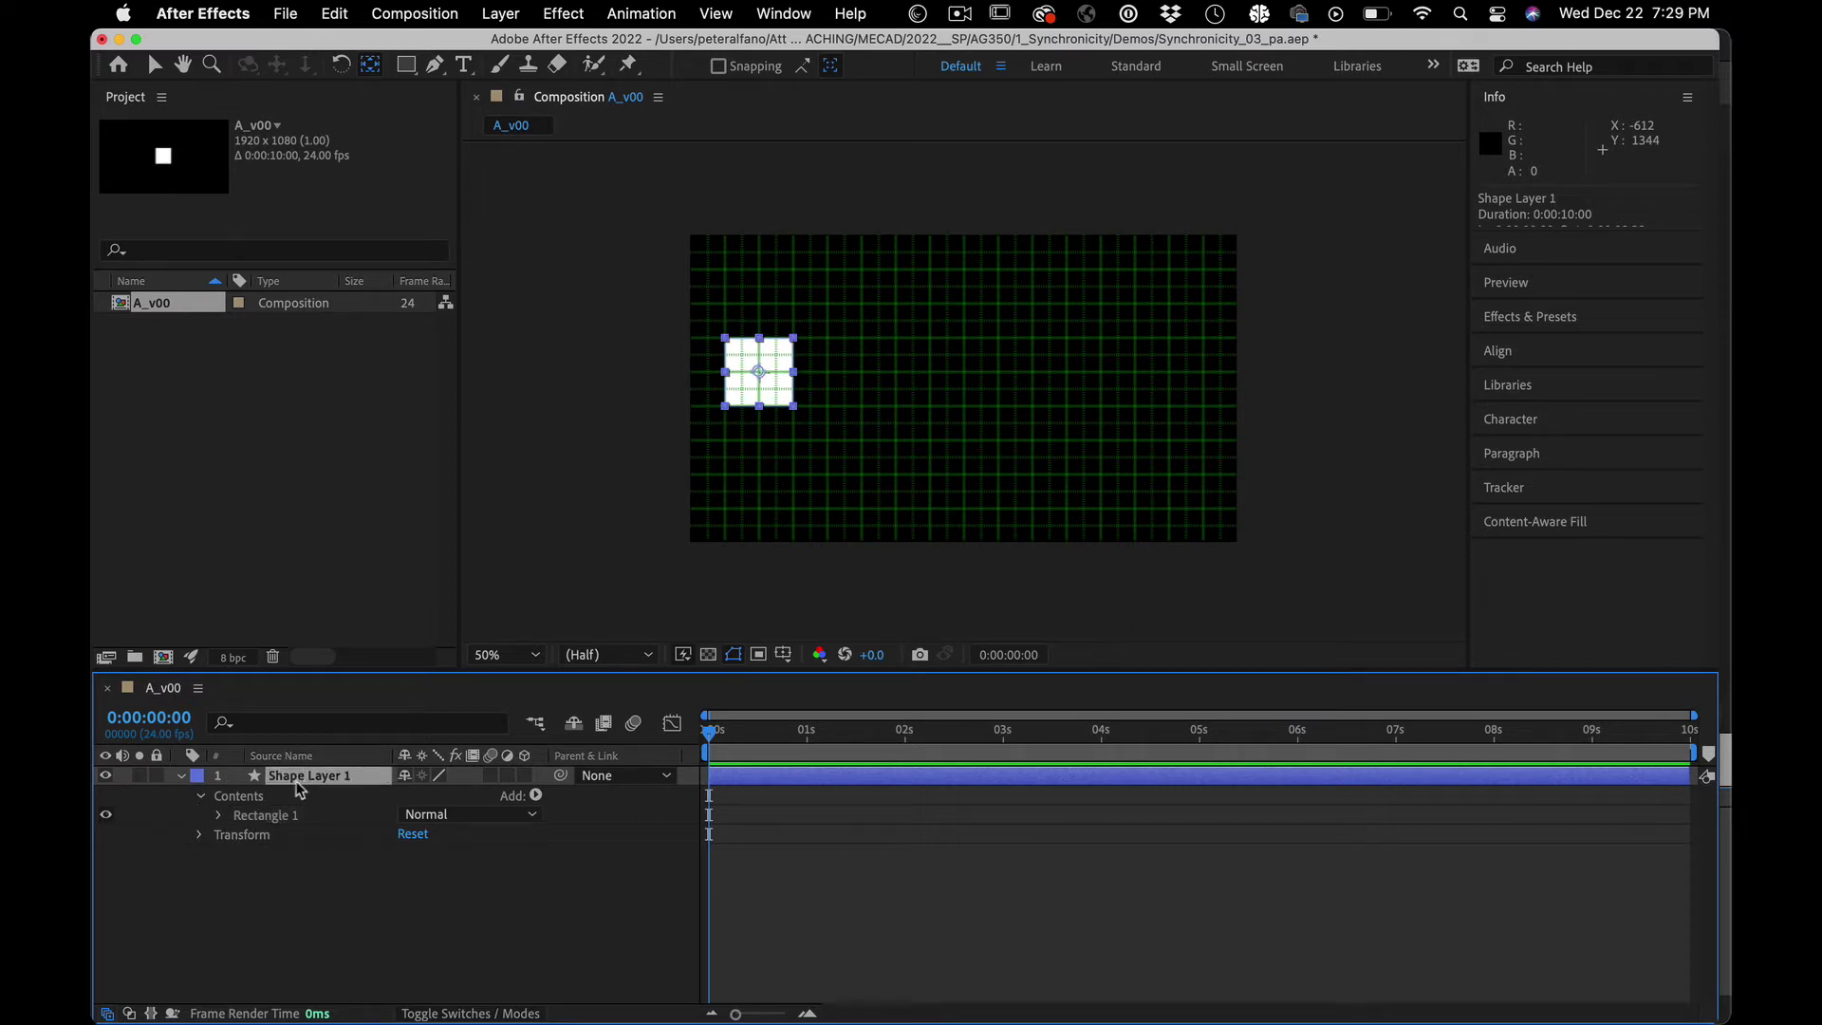
click(288, 815)
click(304, 777)
click(294, 816)
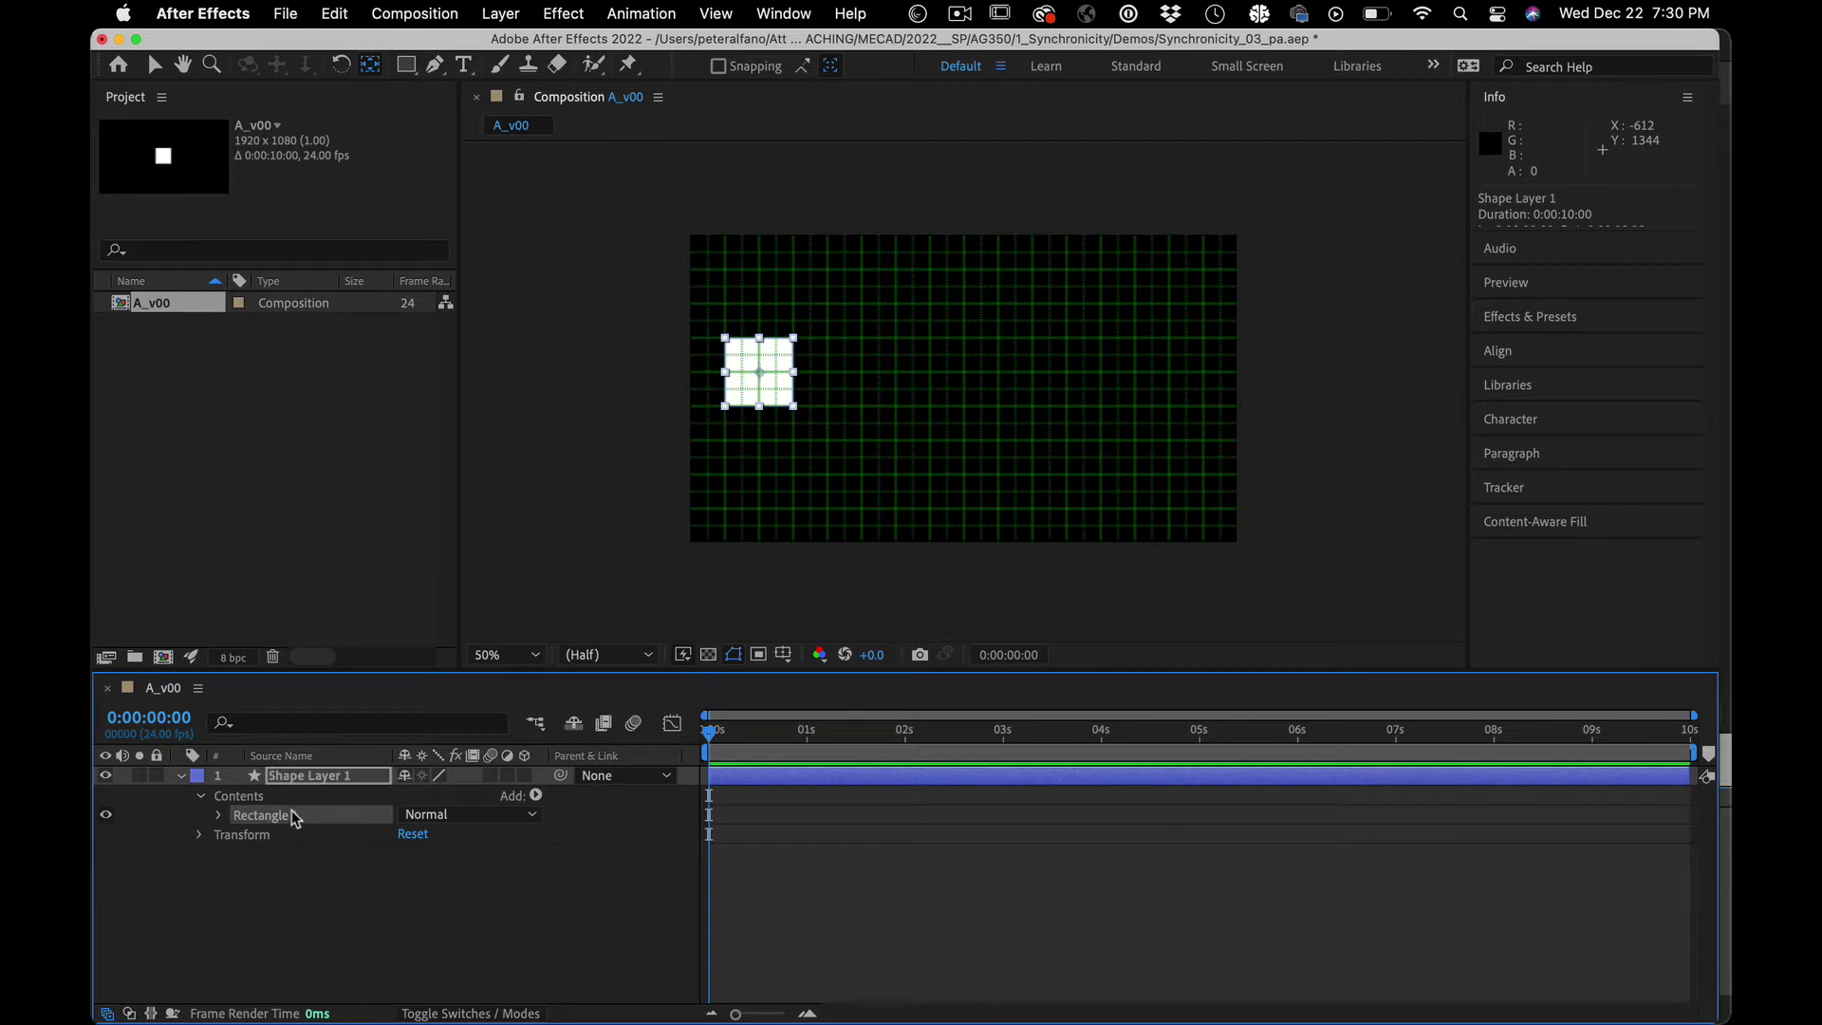
click(327, 775)
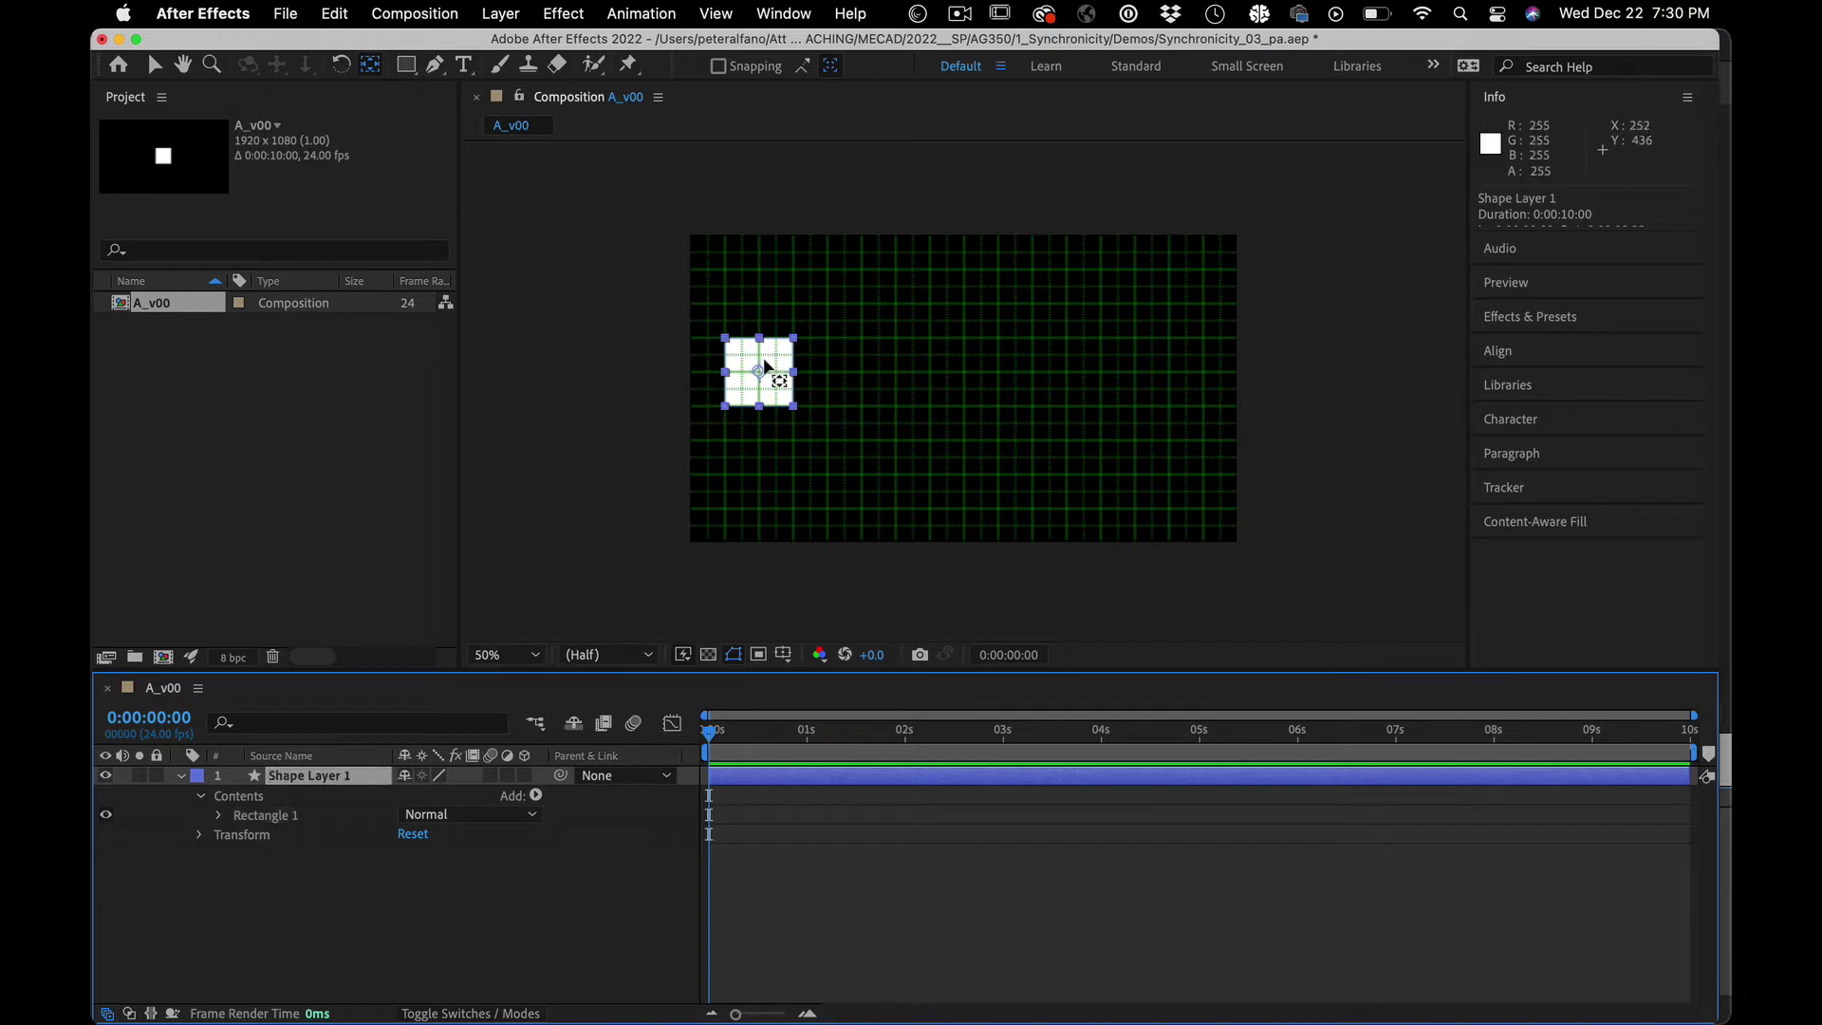
Step: Reveal the Position property of Shape Layer 1 and set a Position keyframe at 0:00:00:00
click(287, 851)
click(286, 776)
key(p)
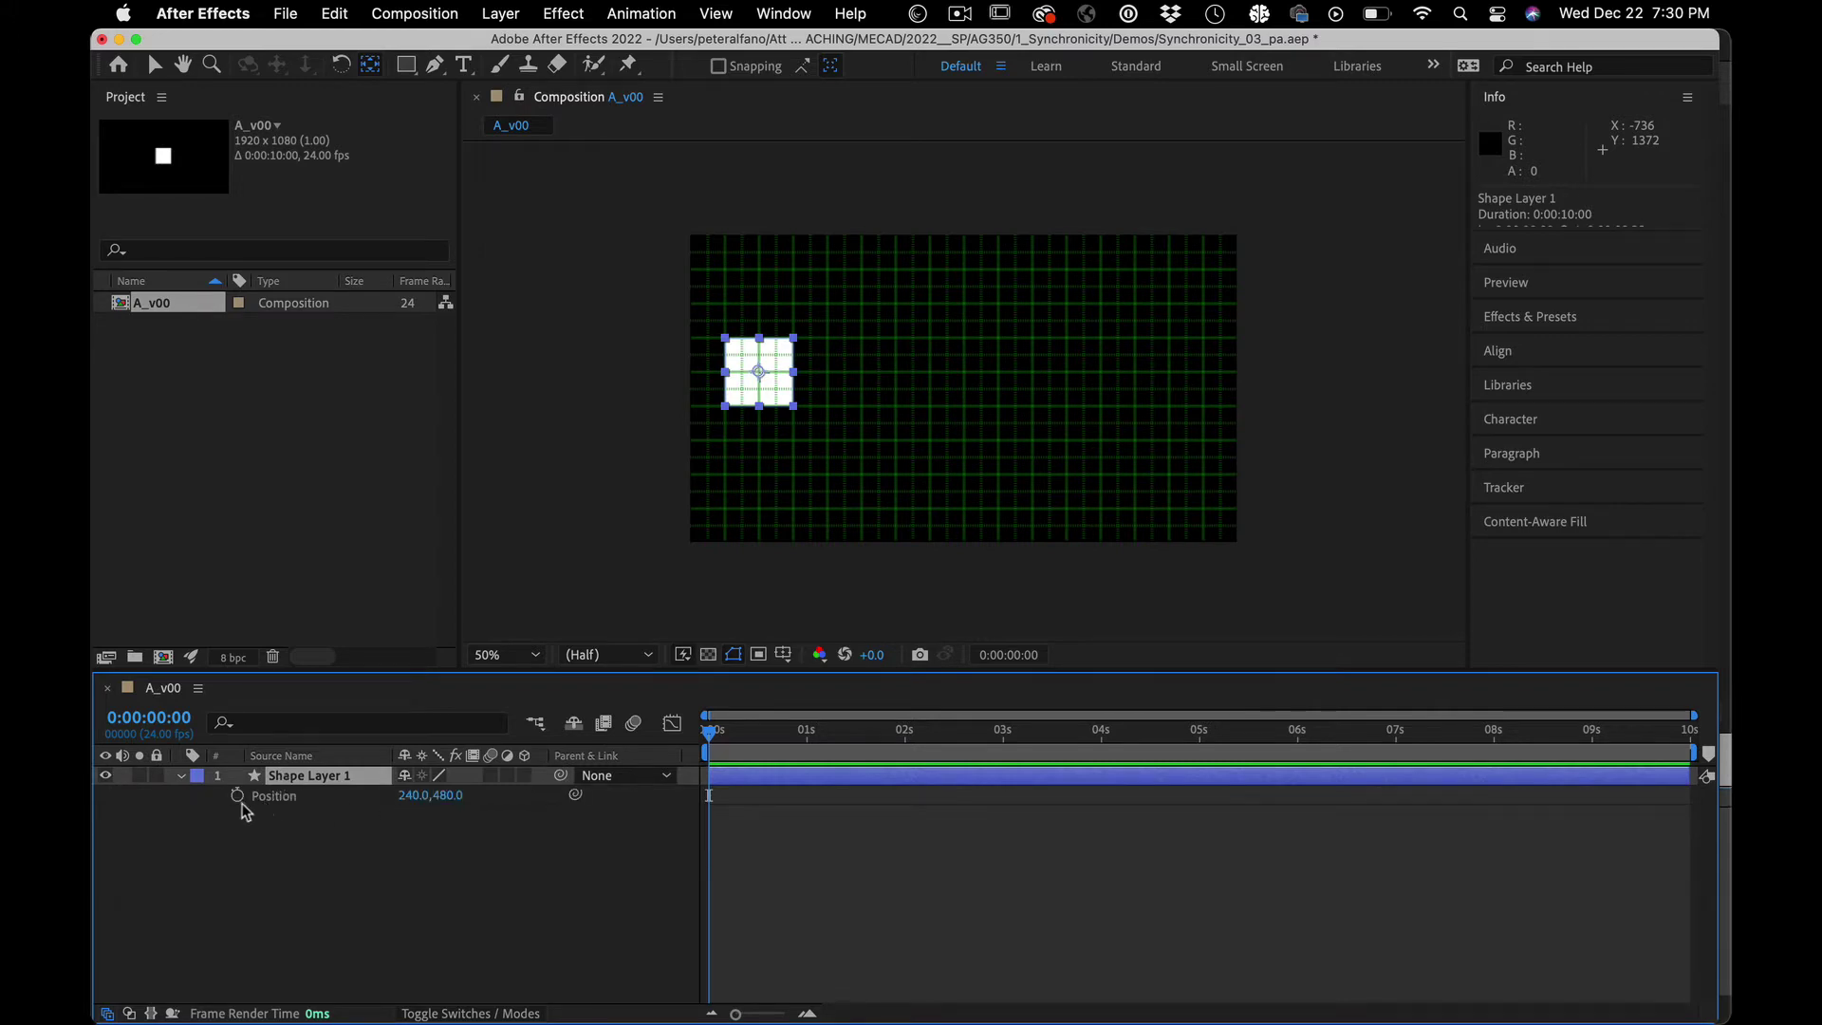
key(alt)
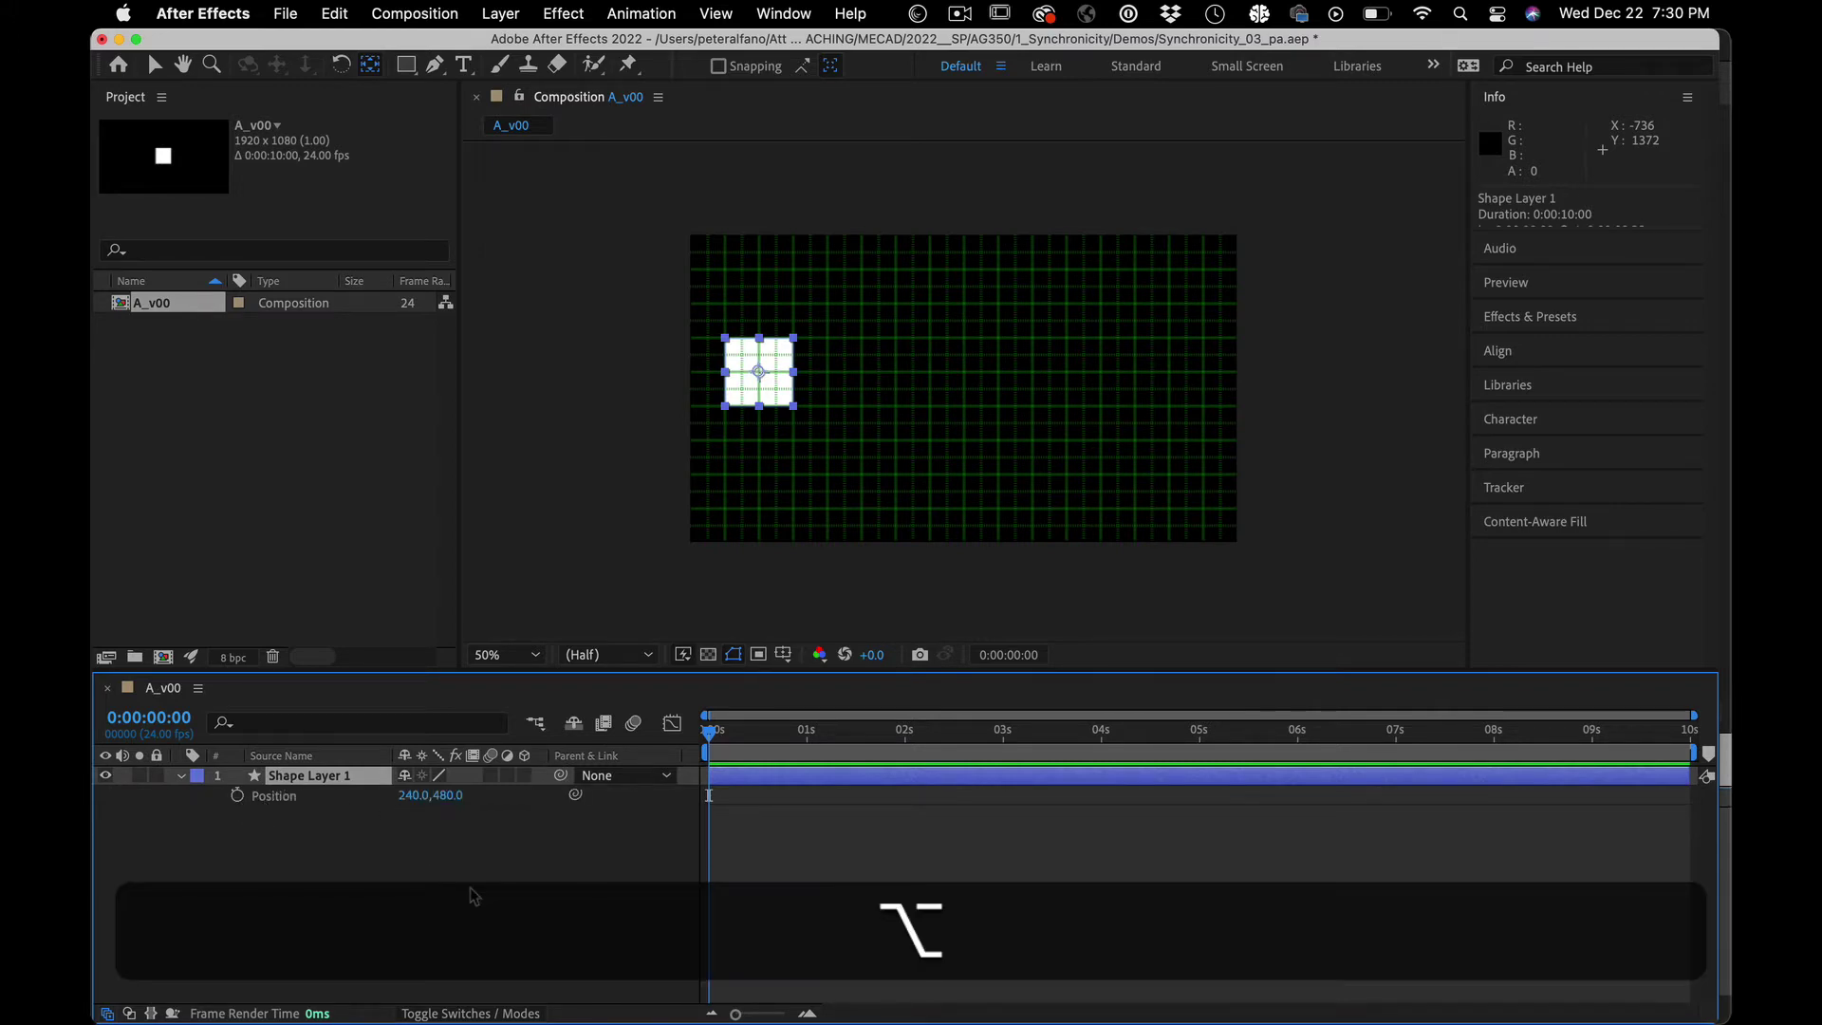
key(alt+p)
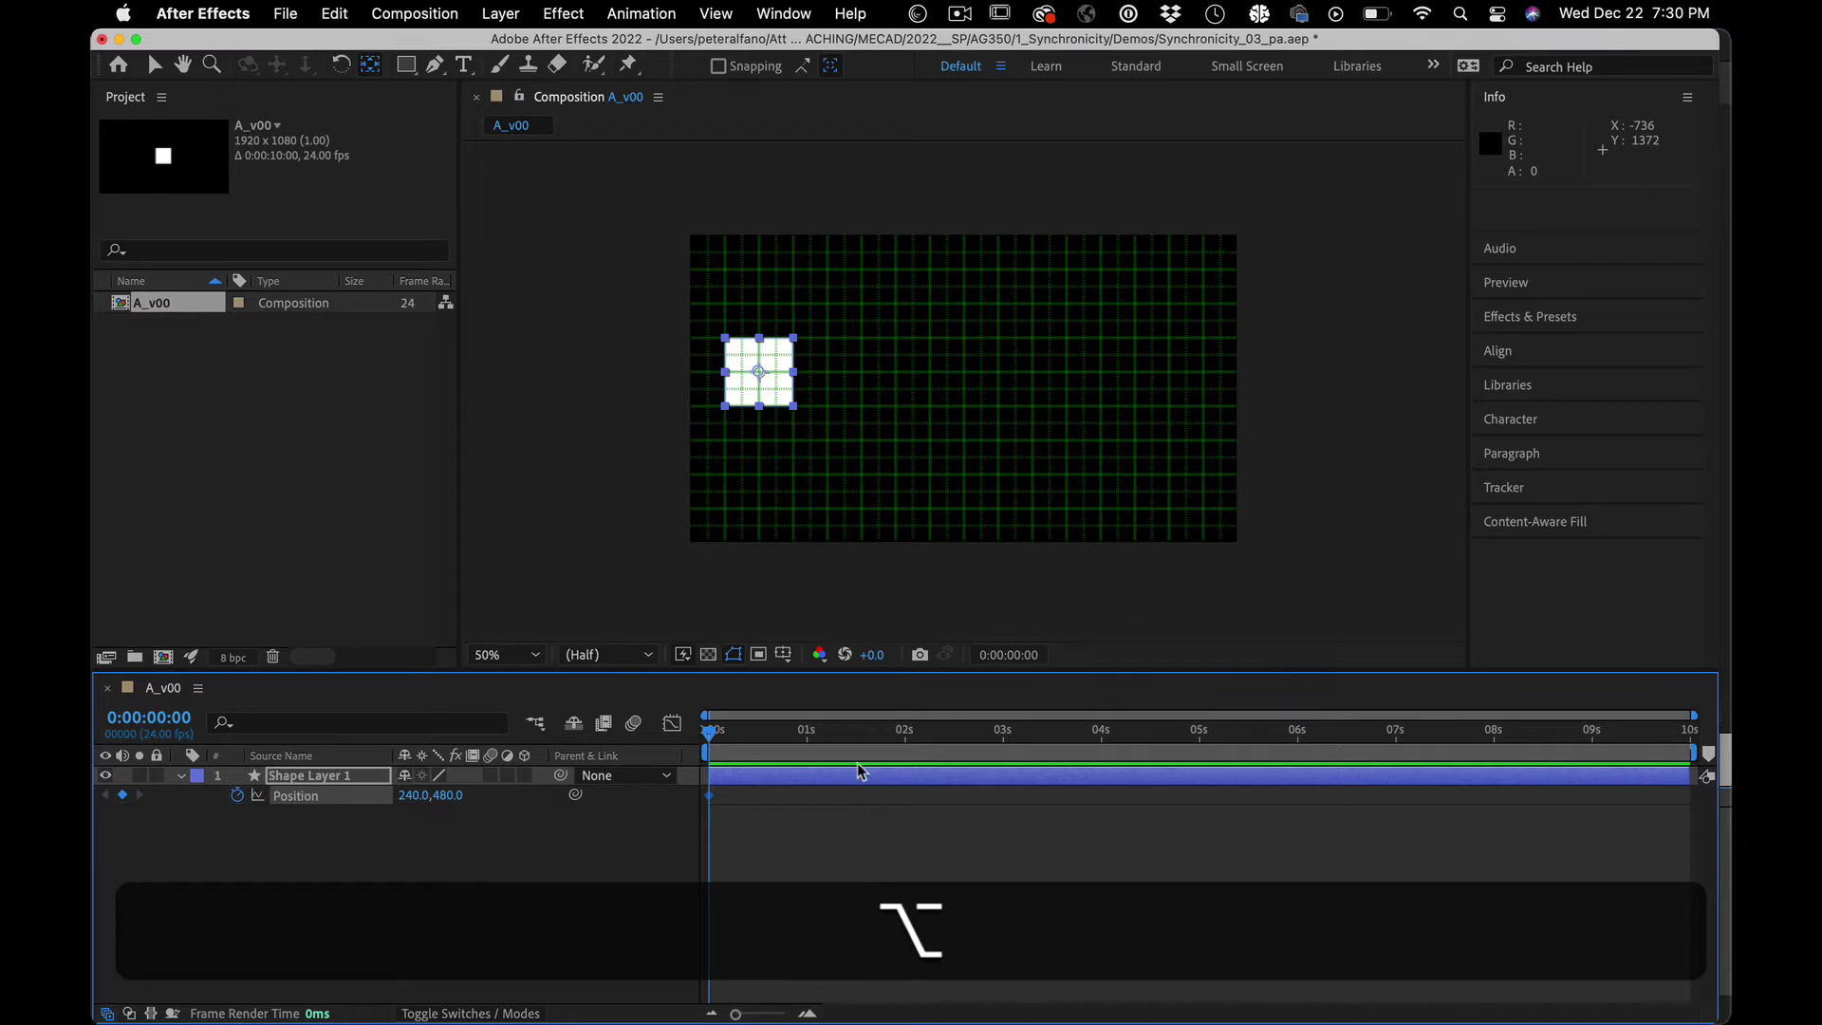
click(805, 737)
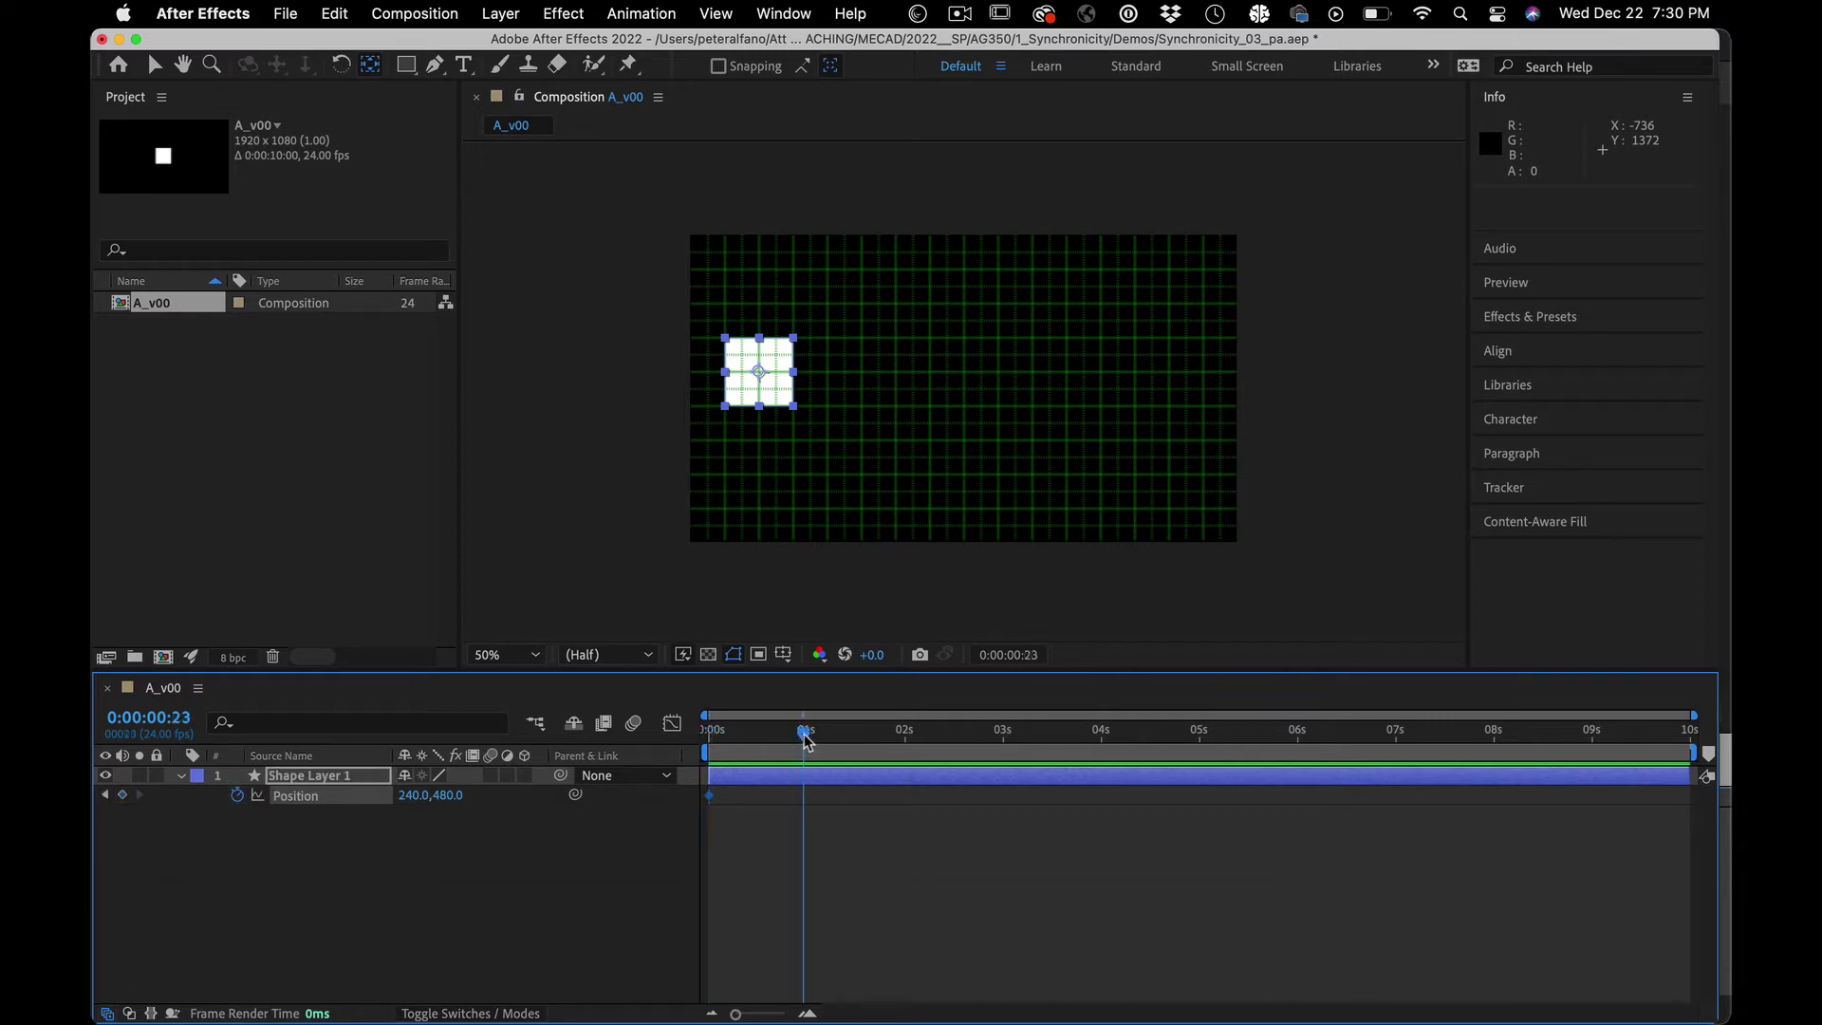
drag(805, 740, 804, 742)
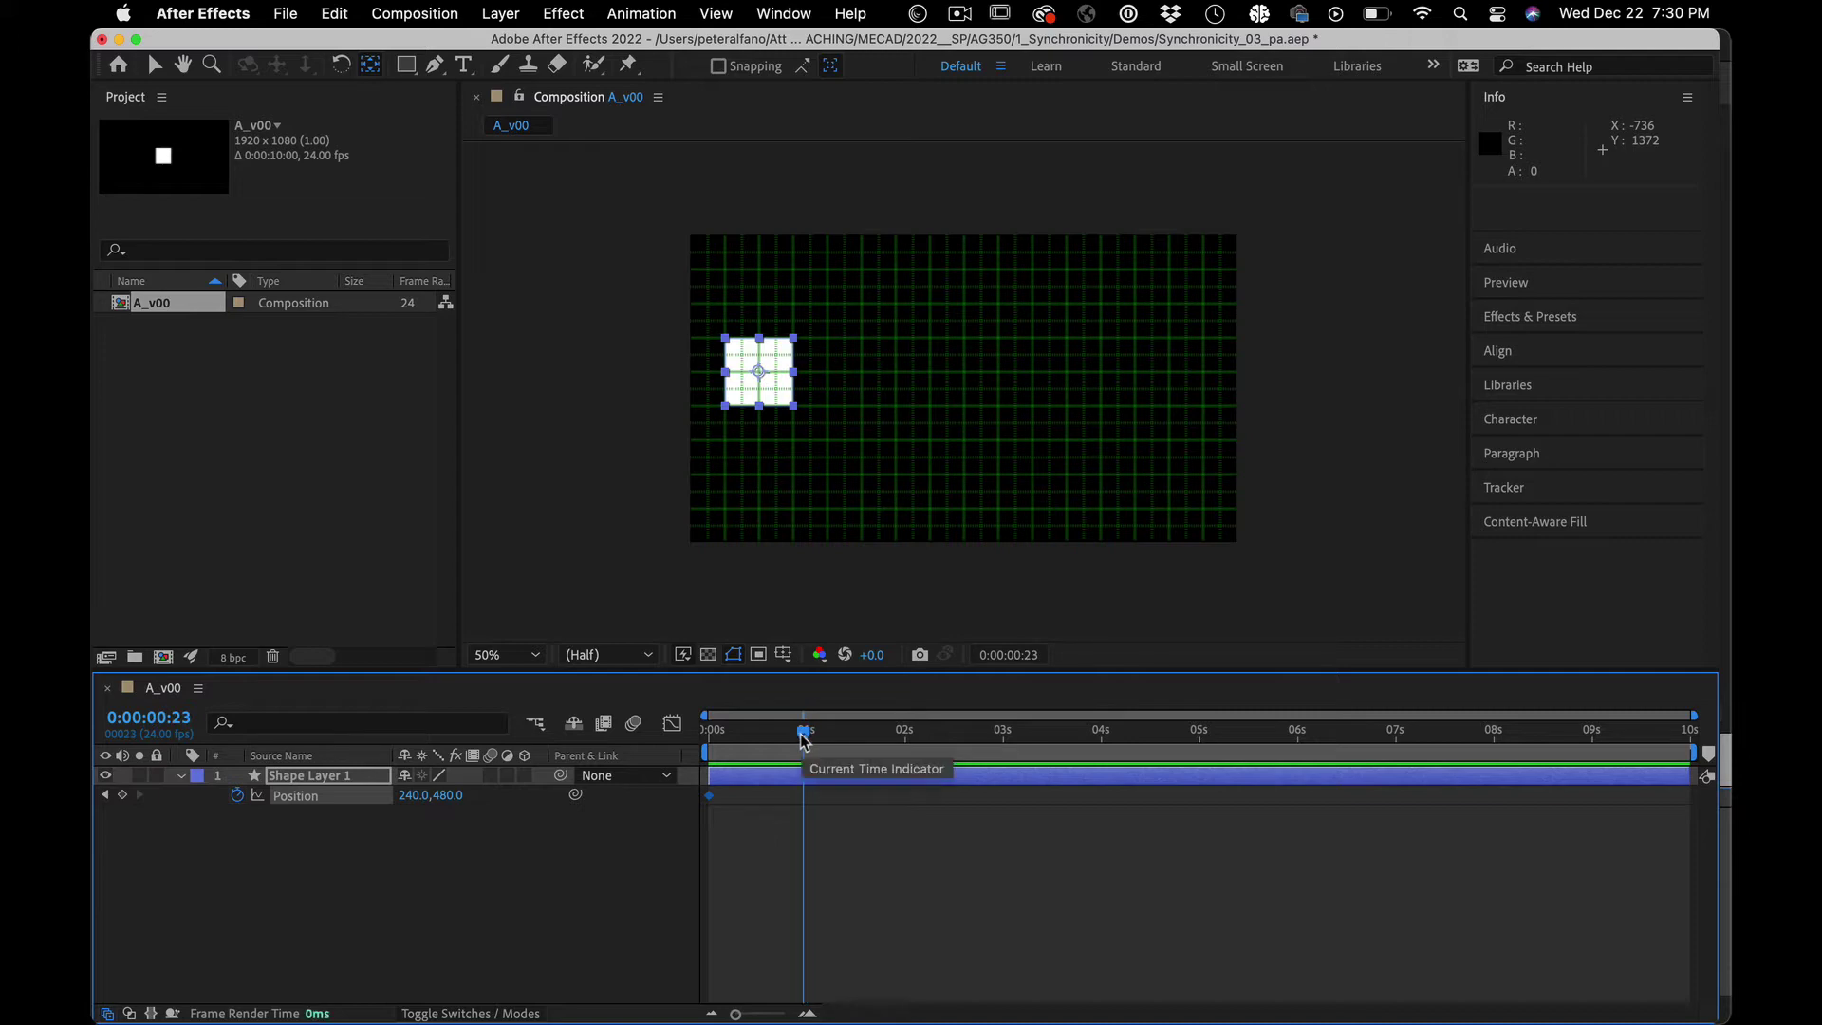
key(Home)
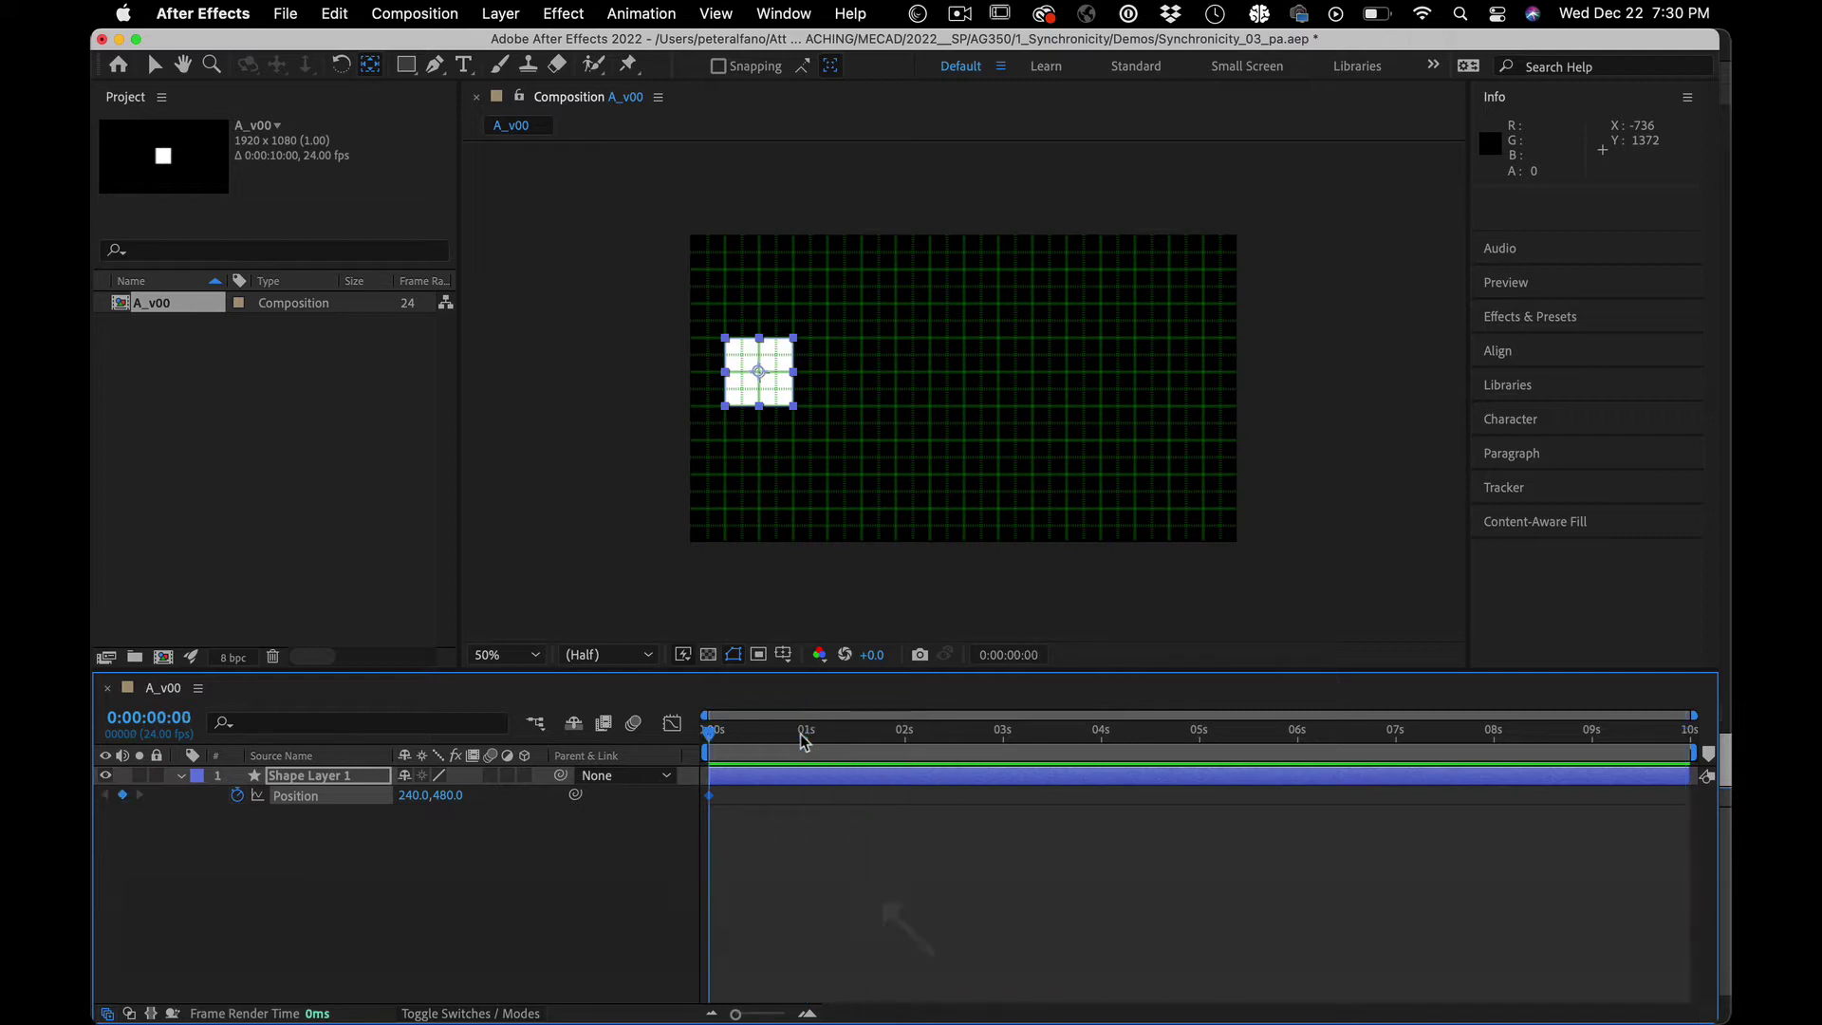
Step: Advance the current time to exactly 0:00:01:00, stepping frame by frame
click(802, 735)
key(Page_Up)
key(Page_Up)
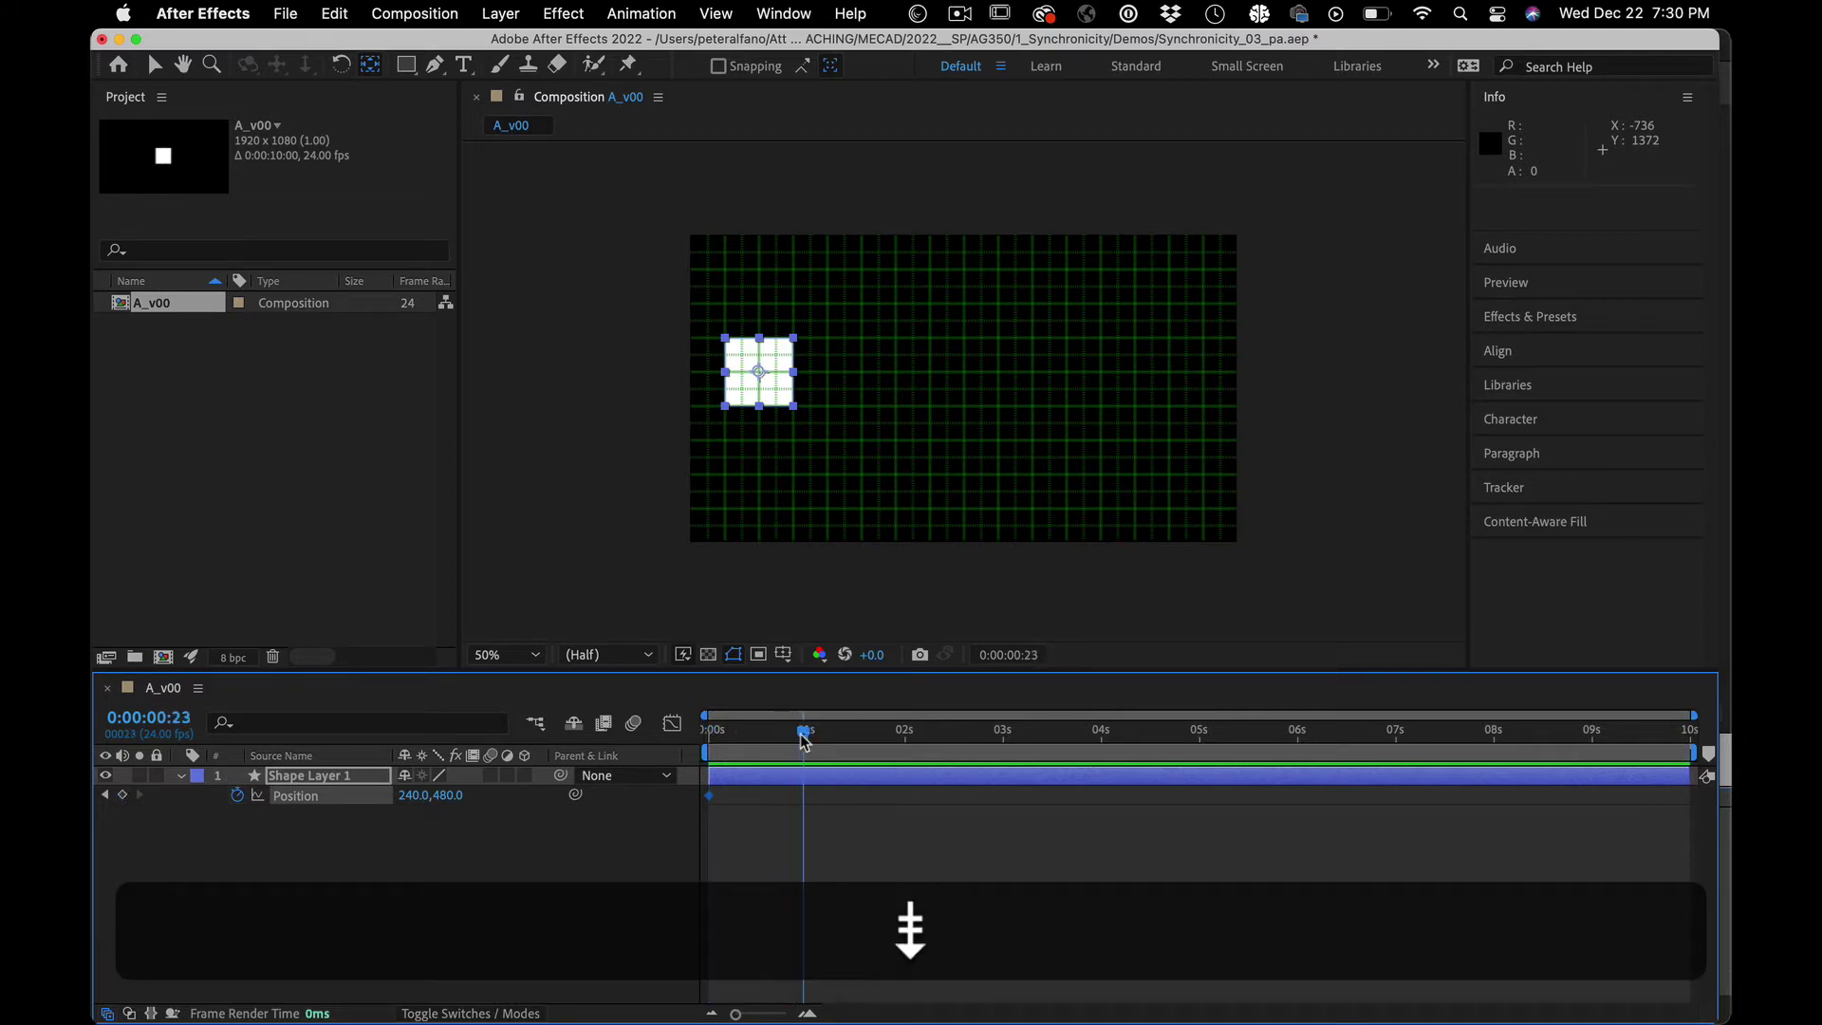
key(Page_Up)
key(Page_Up)
key(Page_Down)
key(Page_Down)
key(Page_Down)
key(Page_Down)
key(Page_Up)
key(Page_Down)
key(Page_Down)
key(Page_Up)
key(Page_Down)
key(Page_Up)
key(Page_Down)
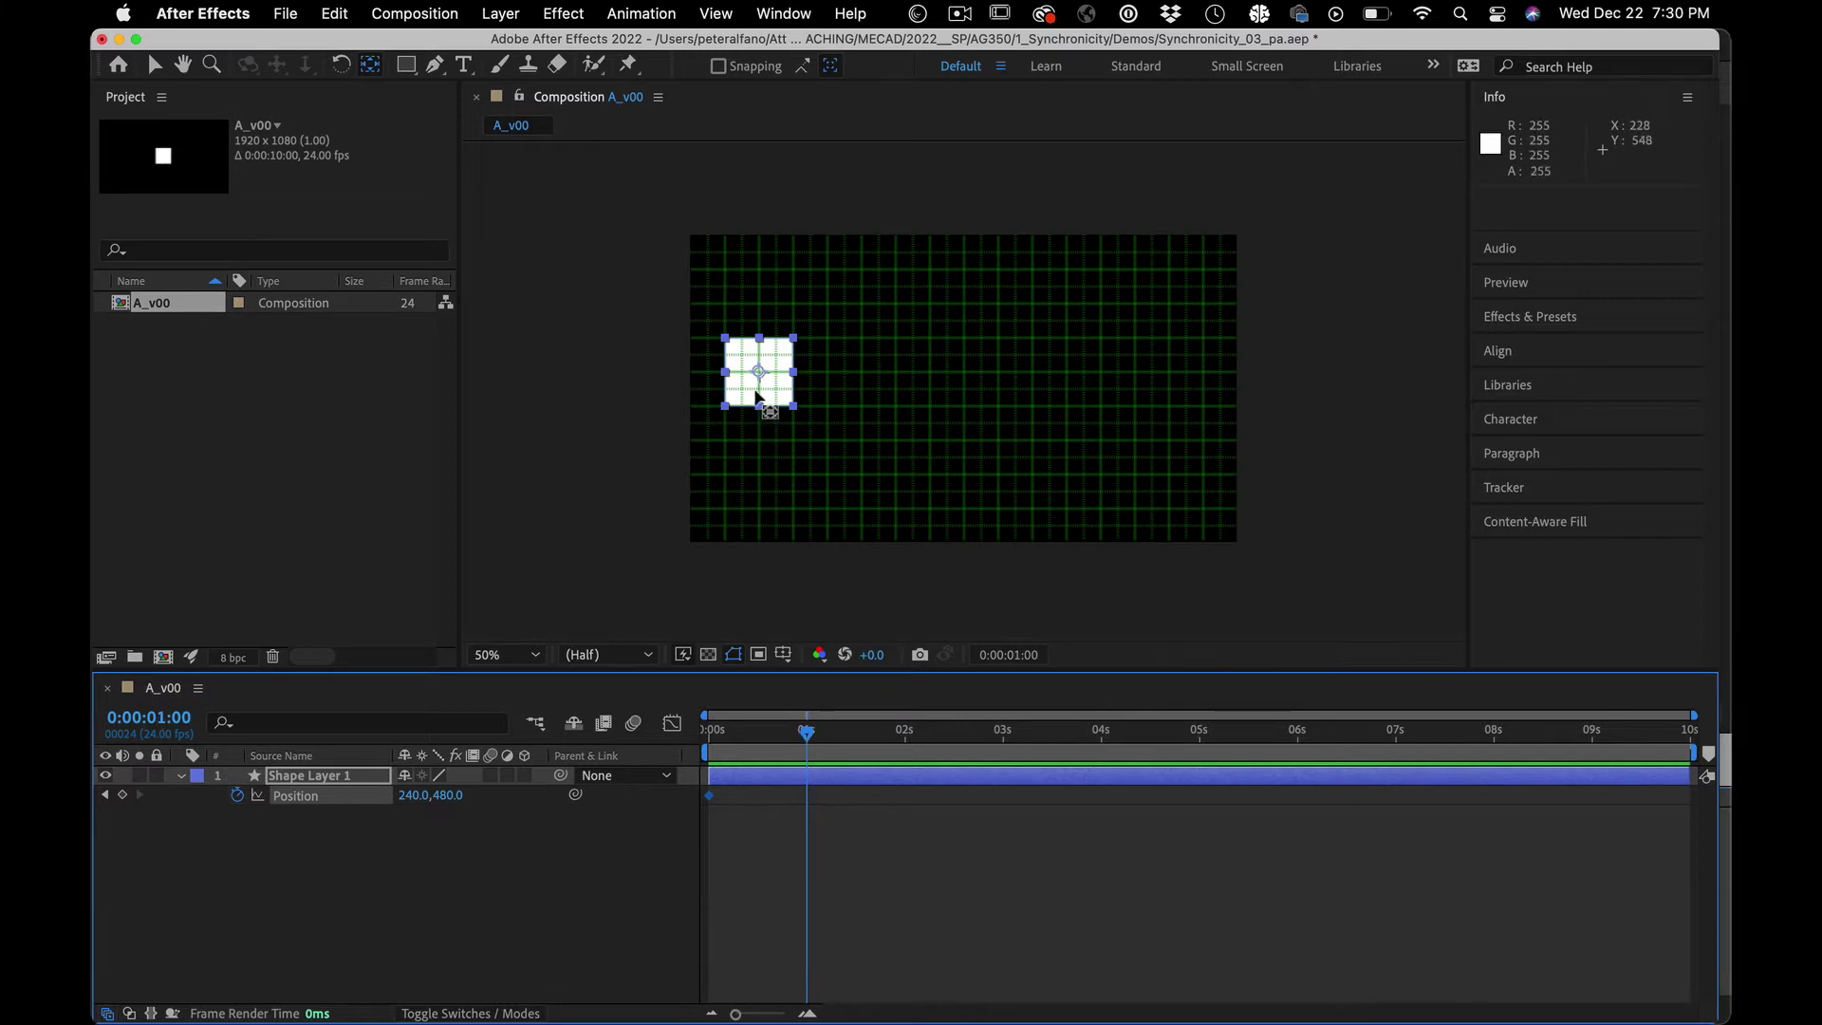
Step: Use the Selection tool to move the square horizontally to position 1680, 480, adding a Position keyframe at 0:00:01:00
click(755, 392)
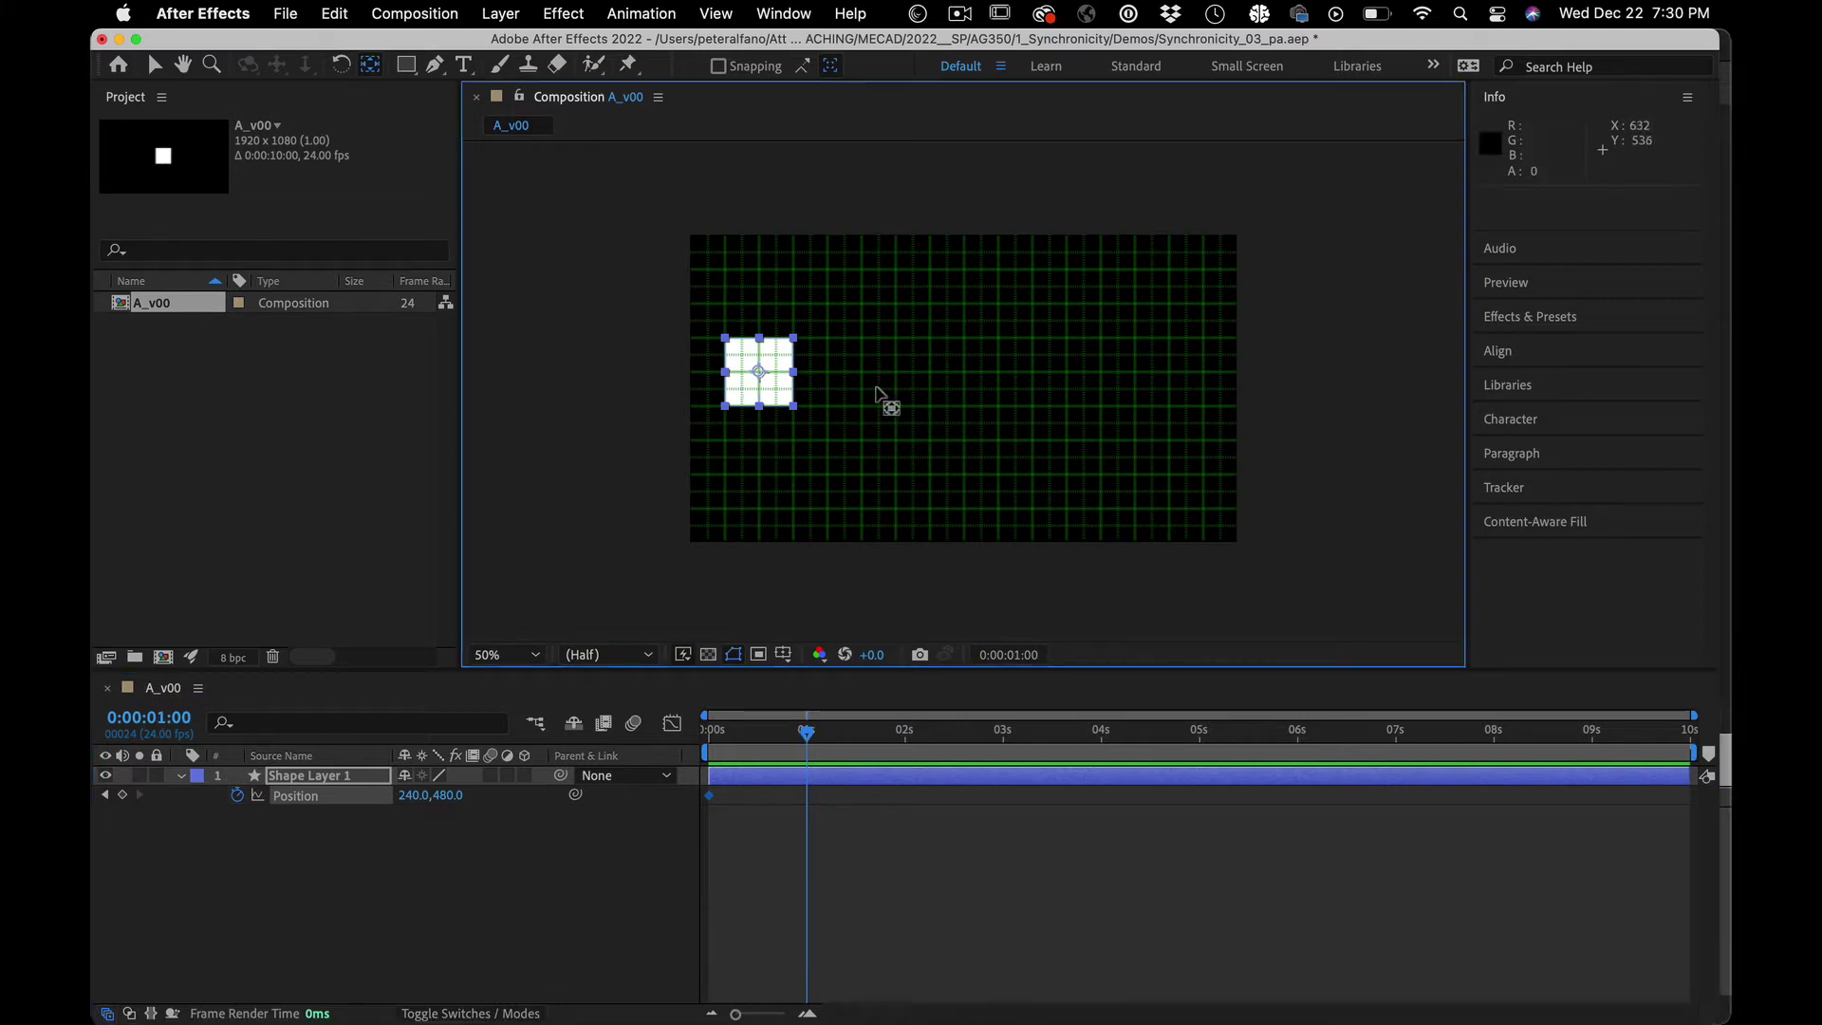
key(v)
drag(793, 399, 1178, 402)
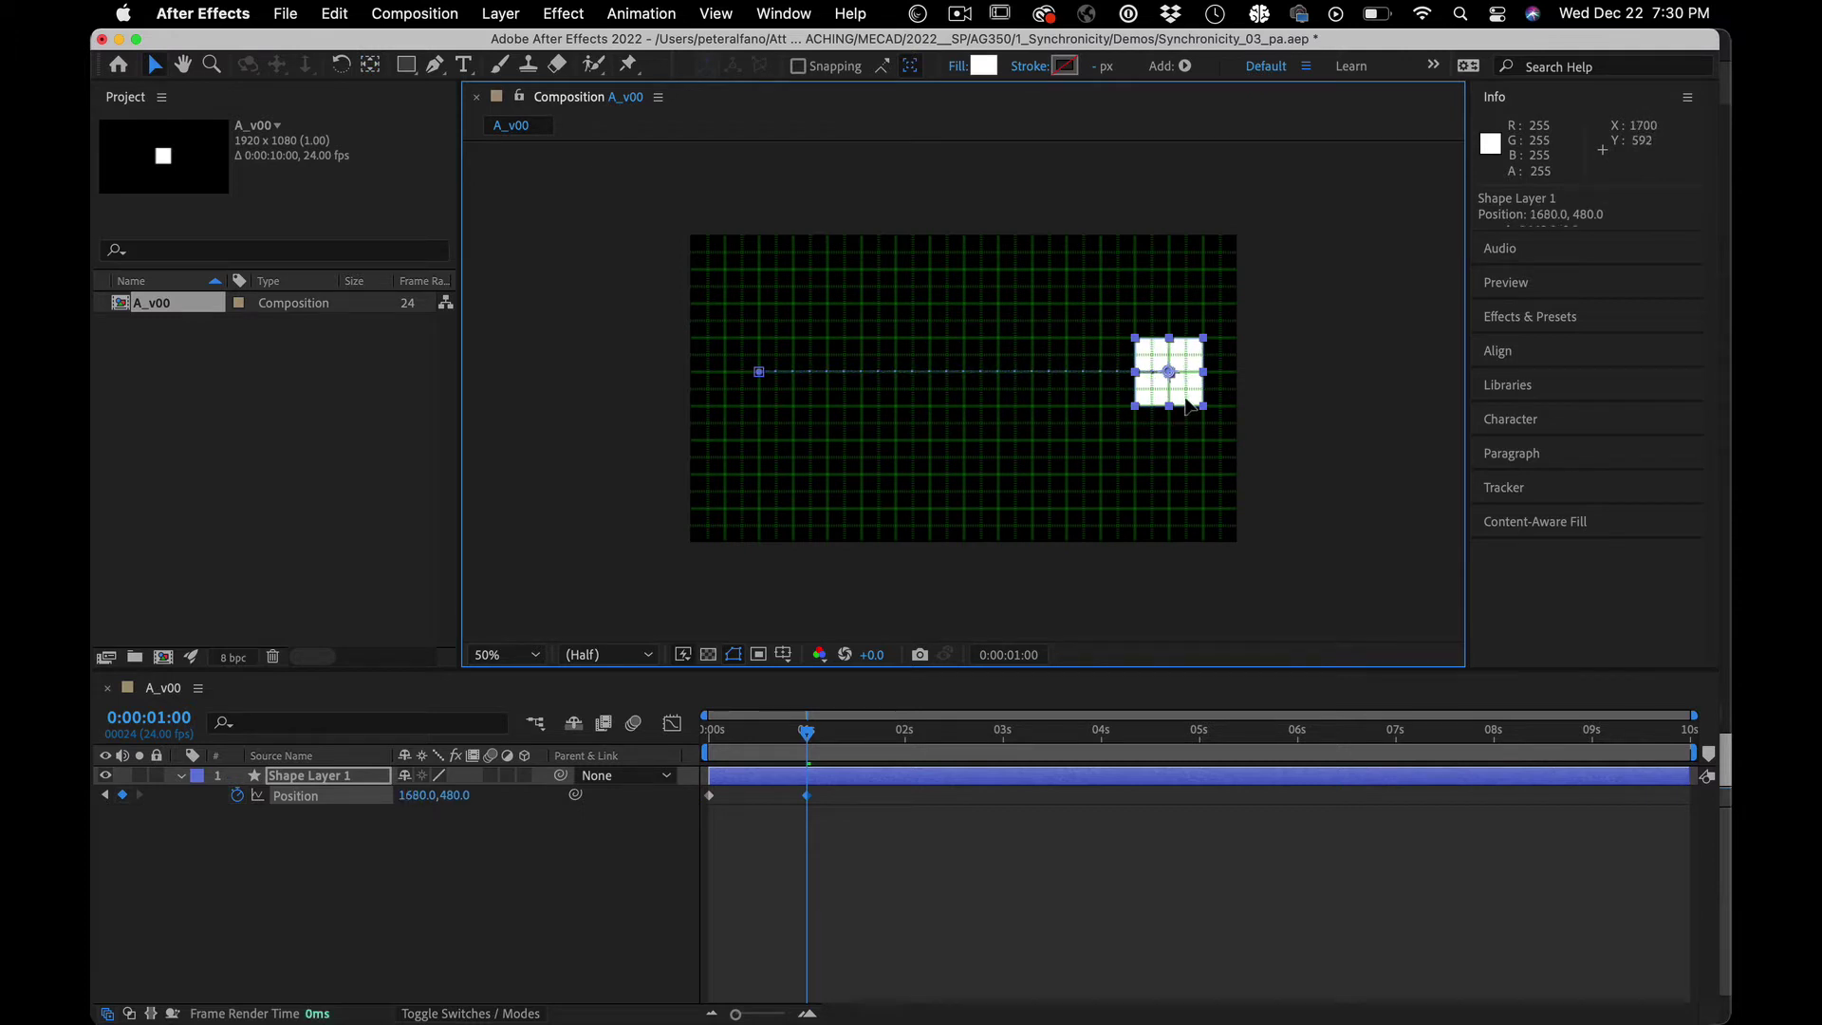
Step: Hide the composition grid, return the current time to 0:00:00:00 and select Shape Layer 1
click(709, 807)
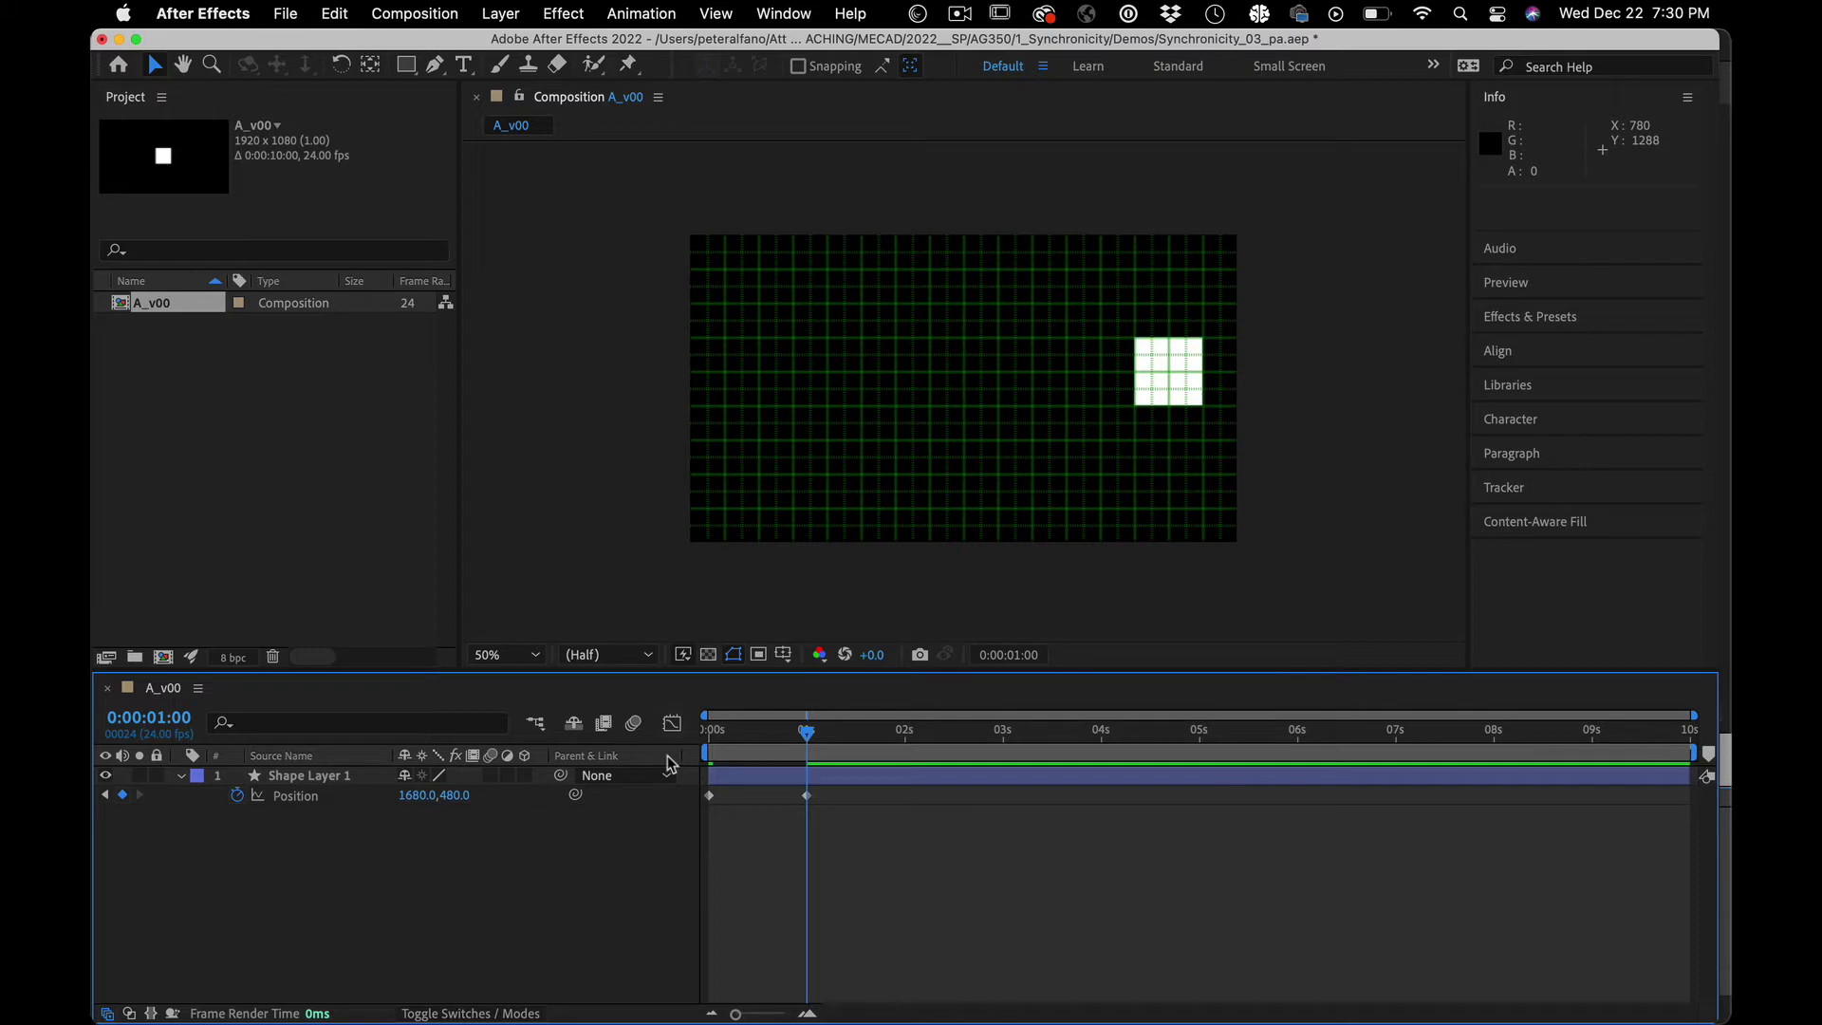
key(super+apostrophe)
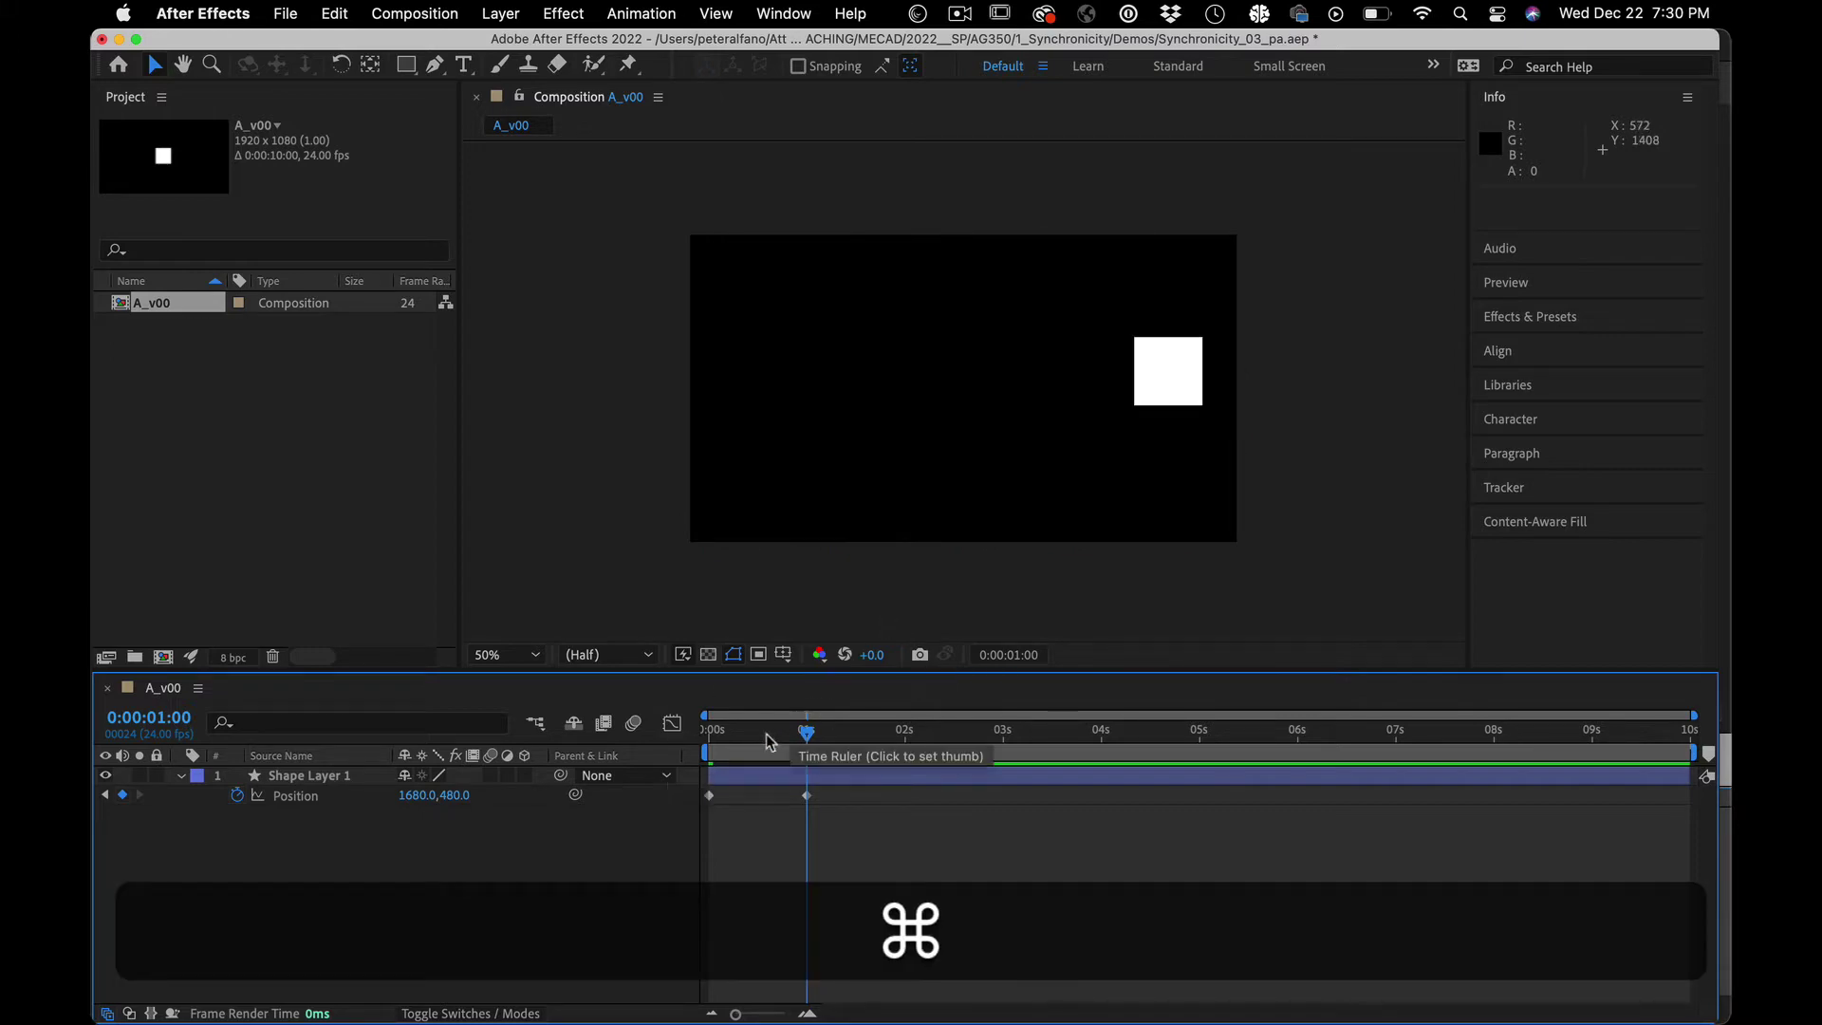
drag(766, 733, 693, 745)
click(739, 775)
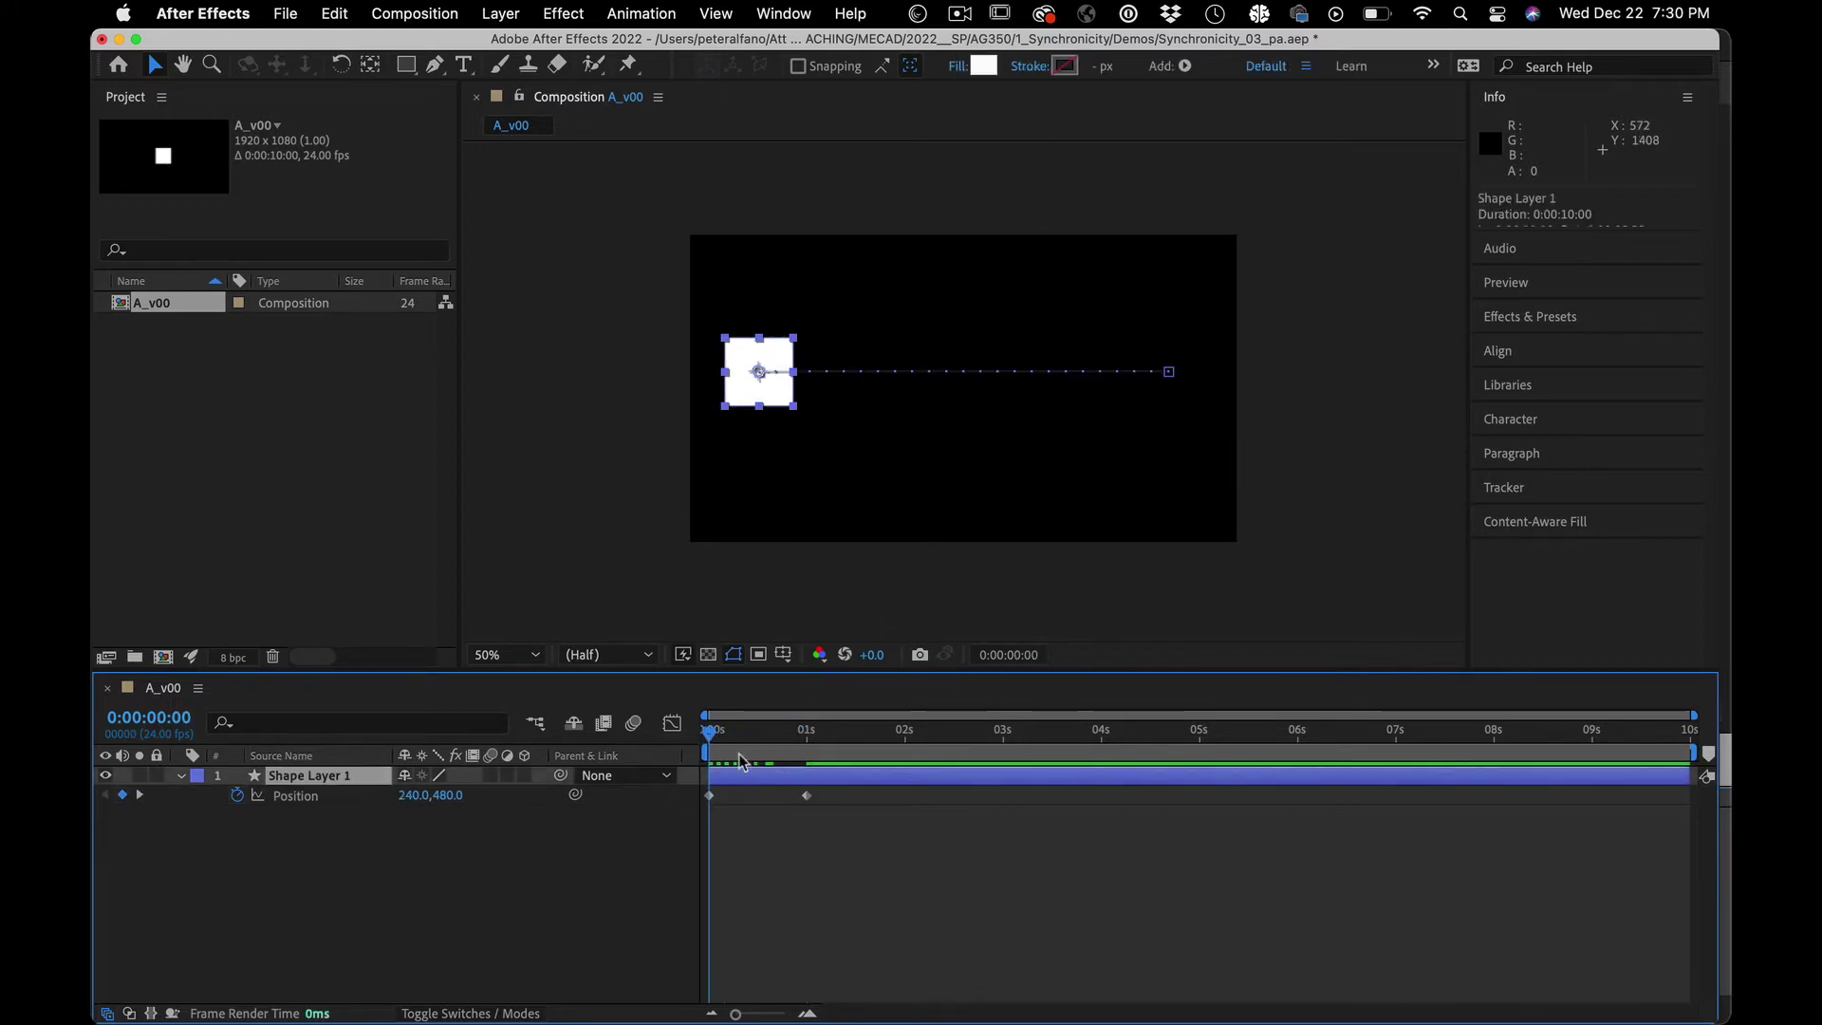
Step: Preview the square's one-second movement from the start at 100% magnification, returning the current time to 0:00:00:00
key(period)
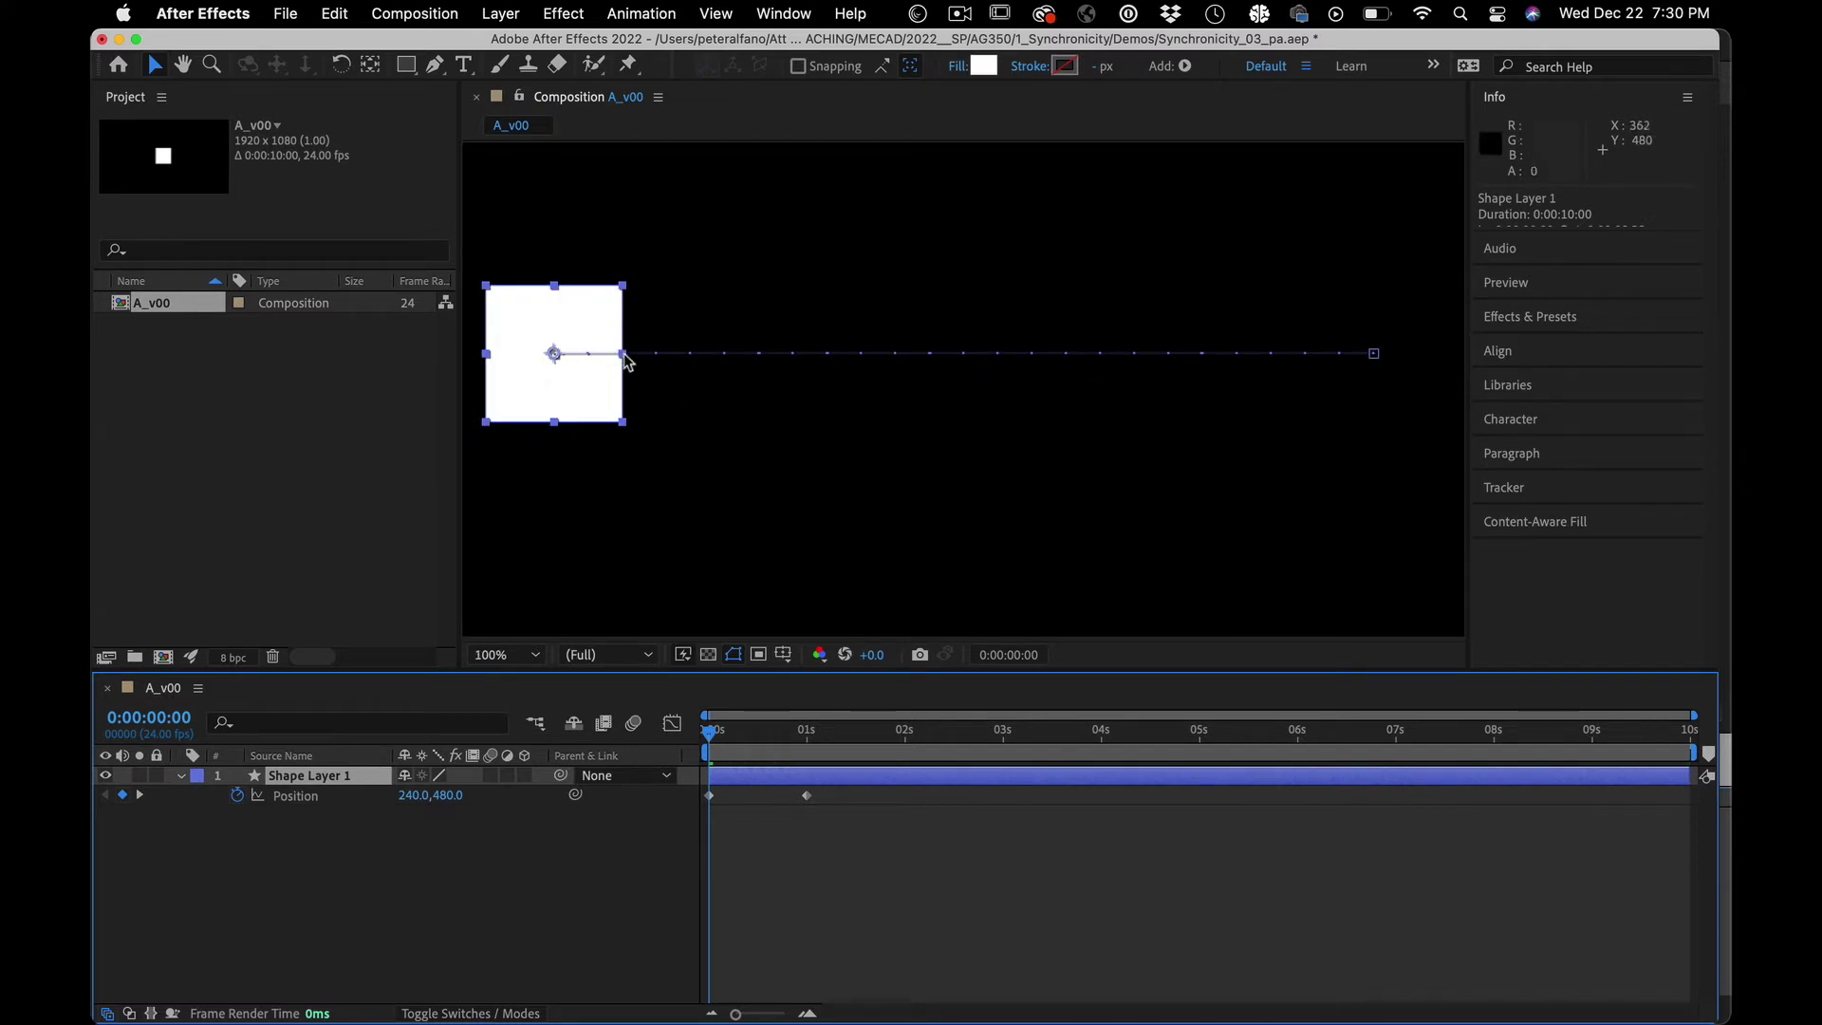
key(space)
drag(721, 746, 666, 725)
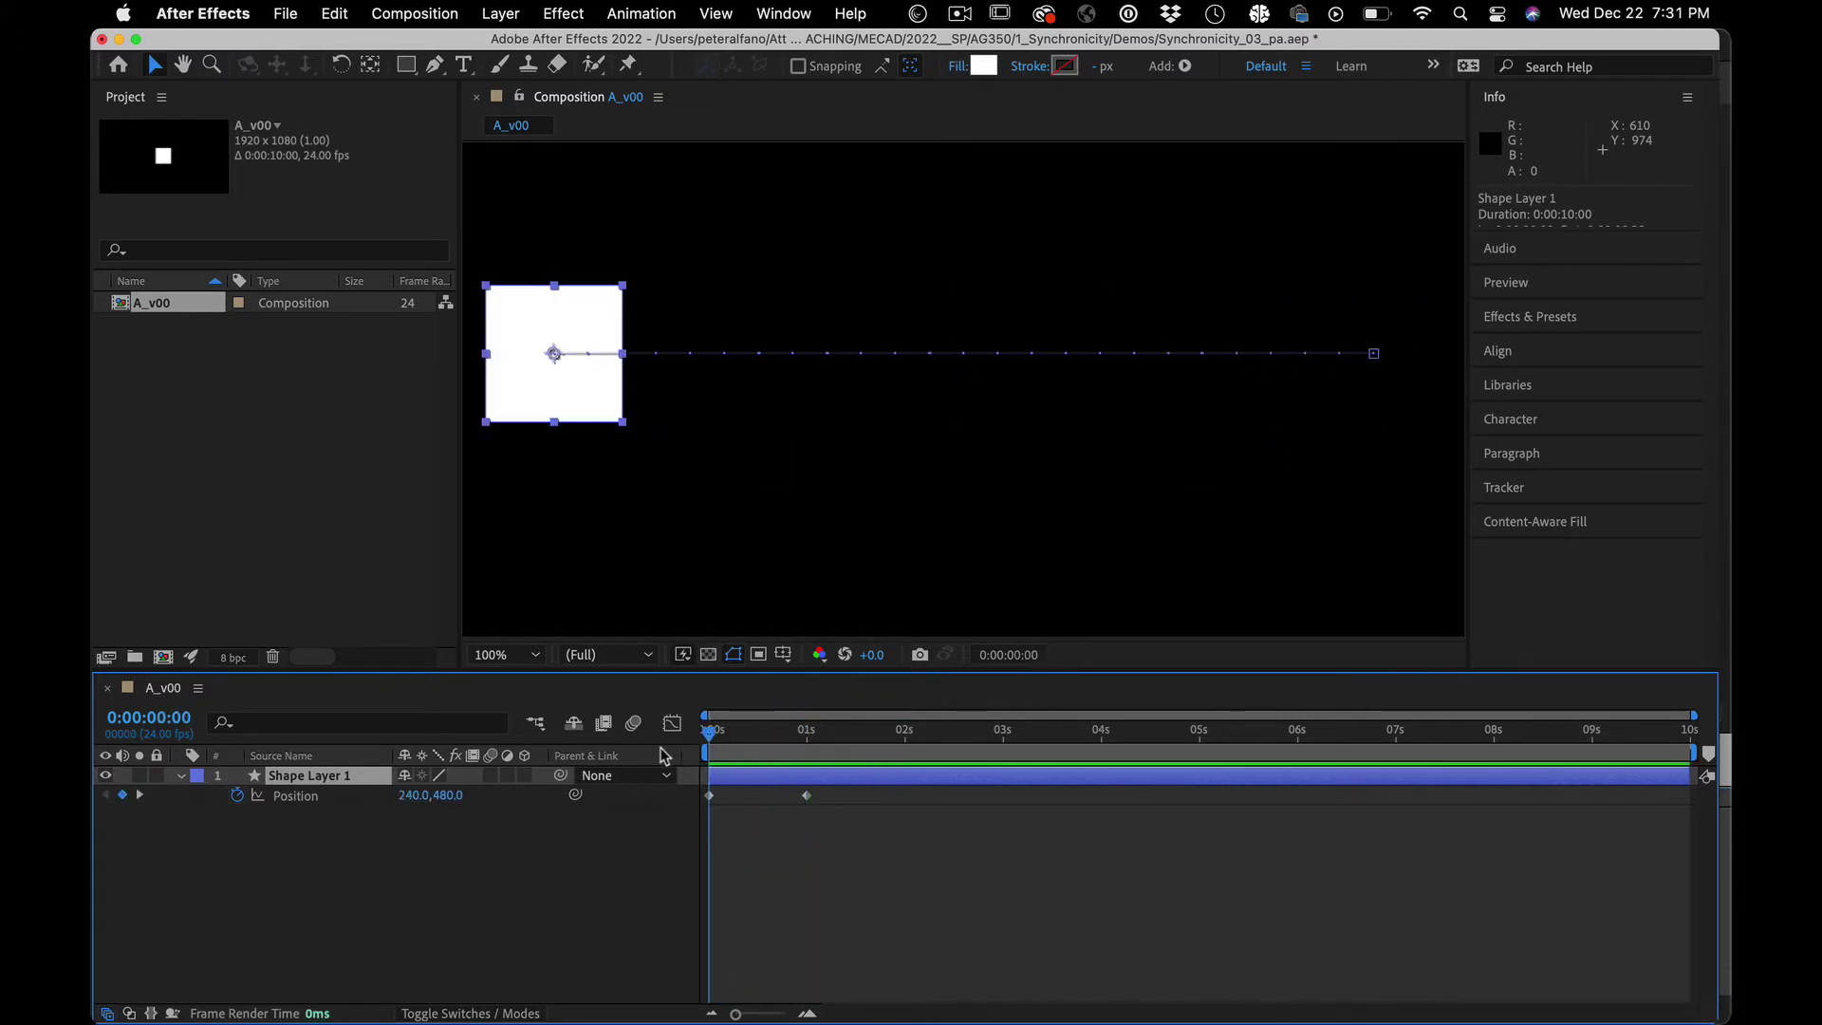
key(space)
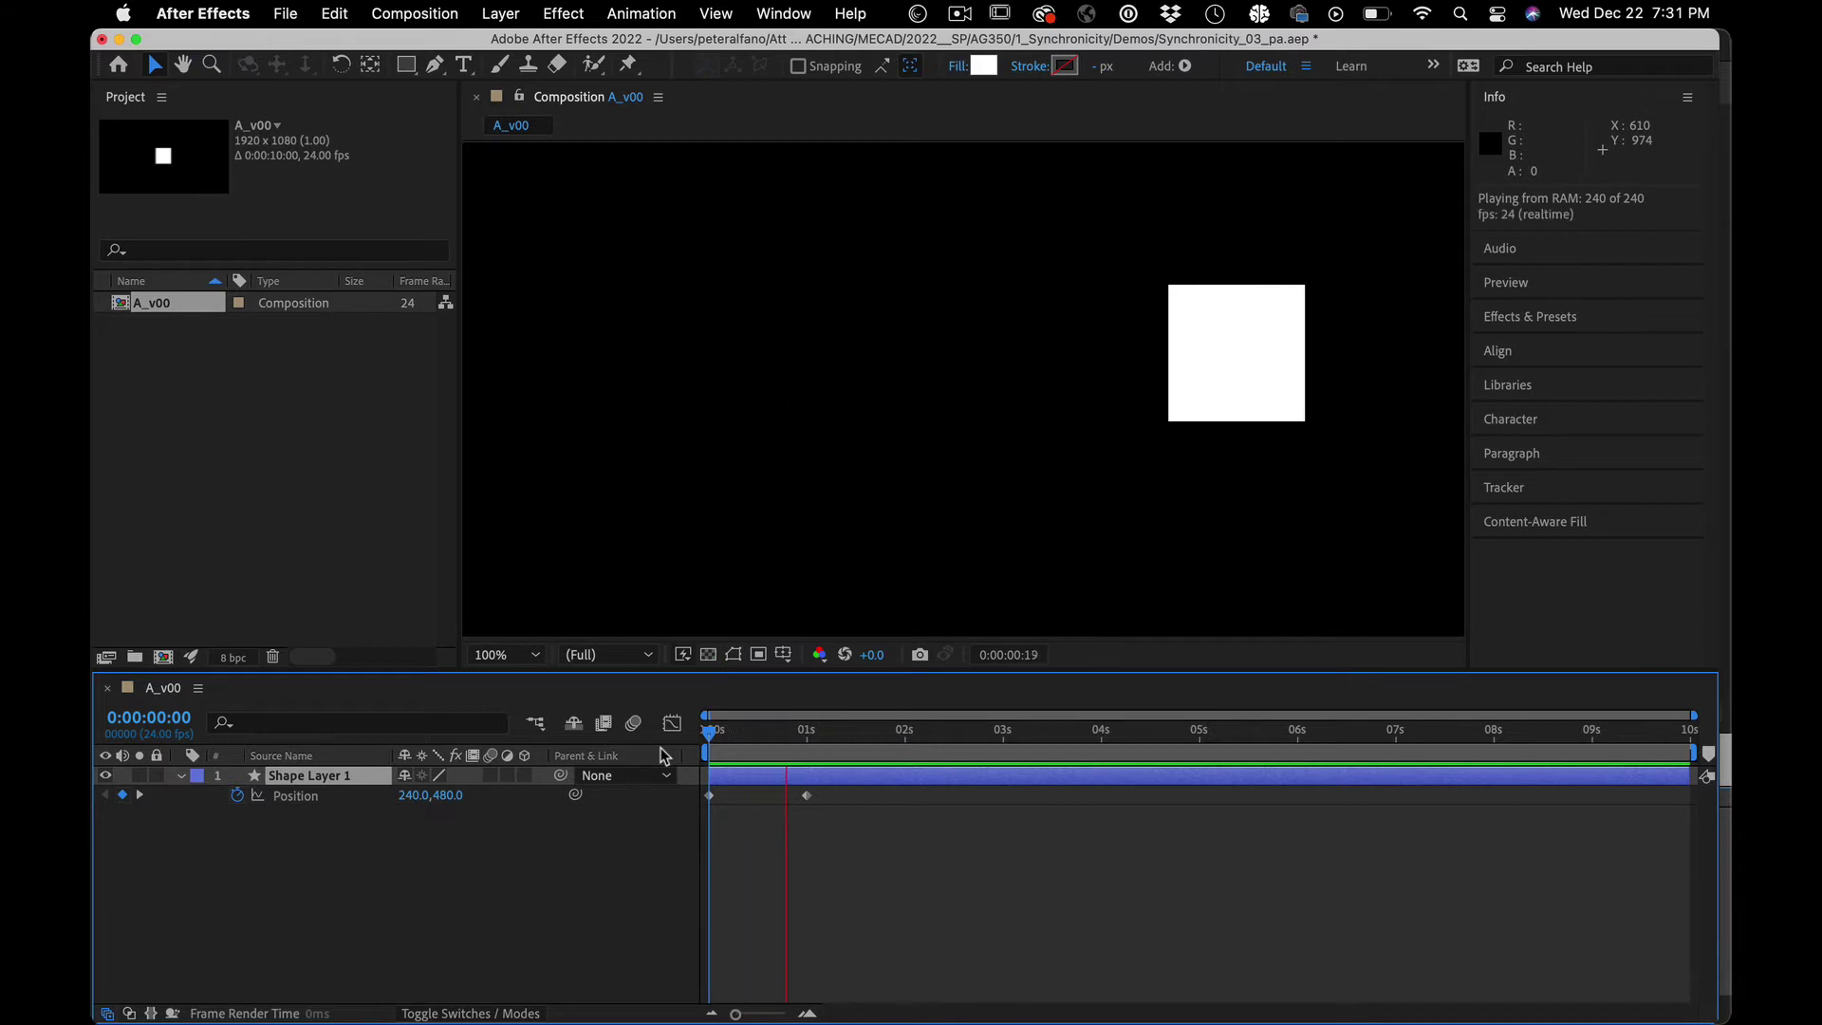
key(space)
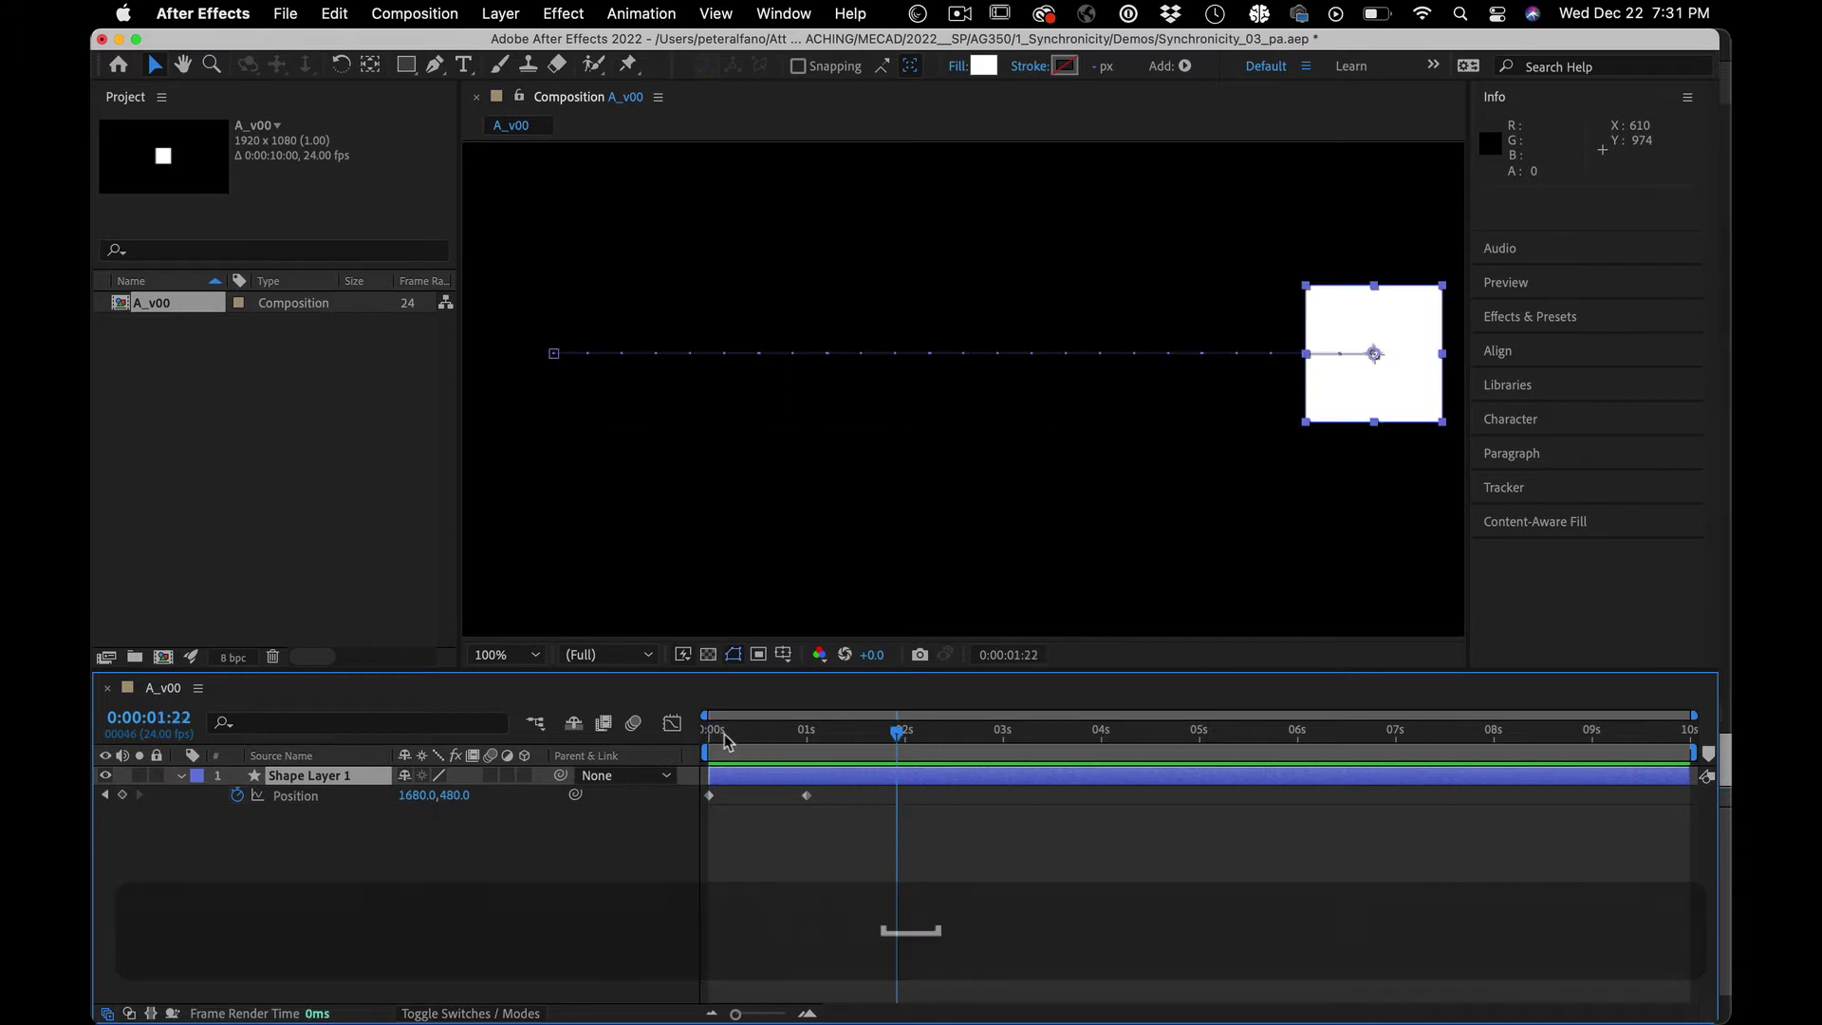
drag(725, 740, 674, 732)
Step: Move the second Position keyframe to the 2-second mark and preview the animation
click(794, 839)
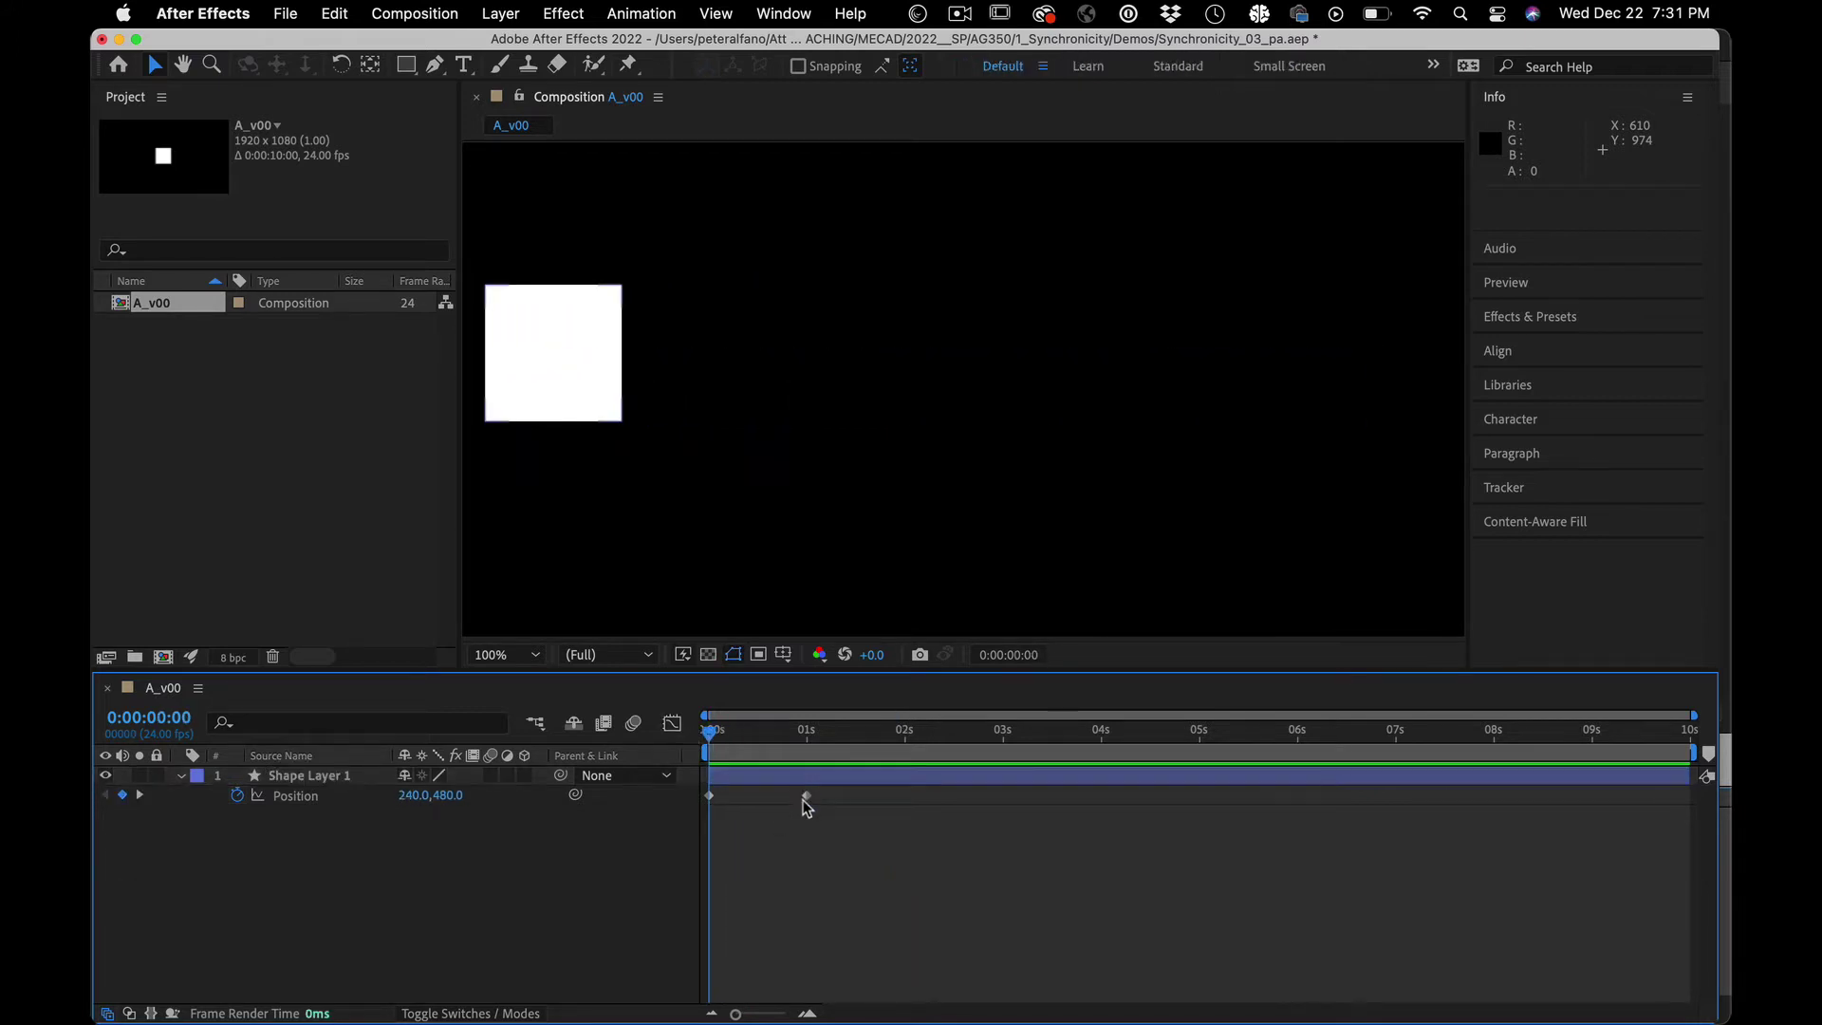
drag(804, 797, 904, 801)
key(space)
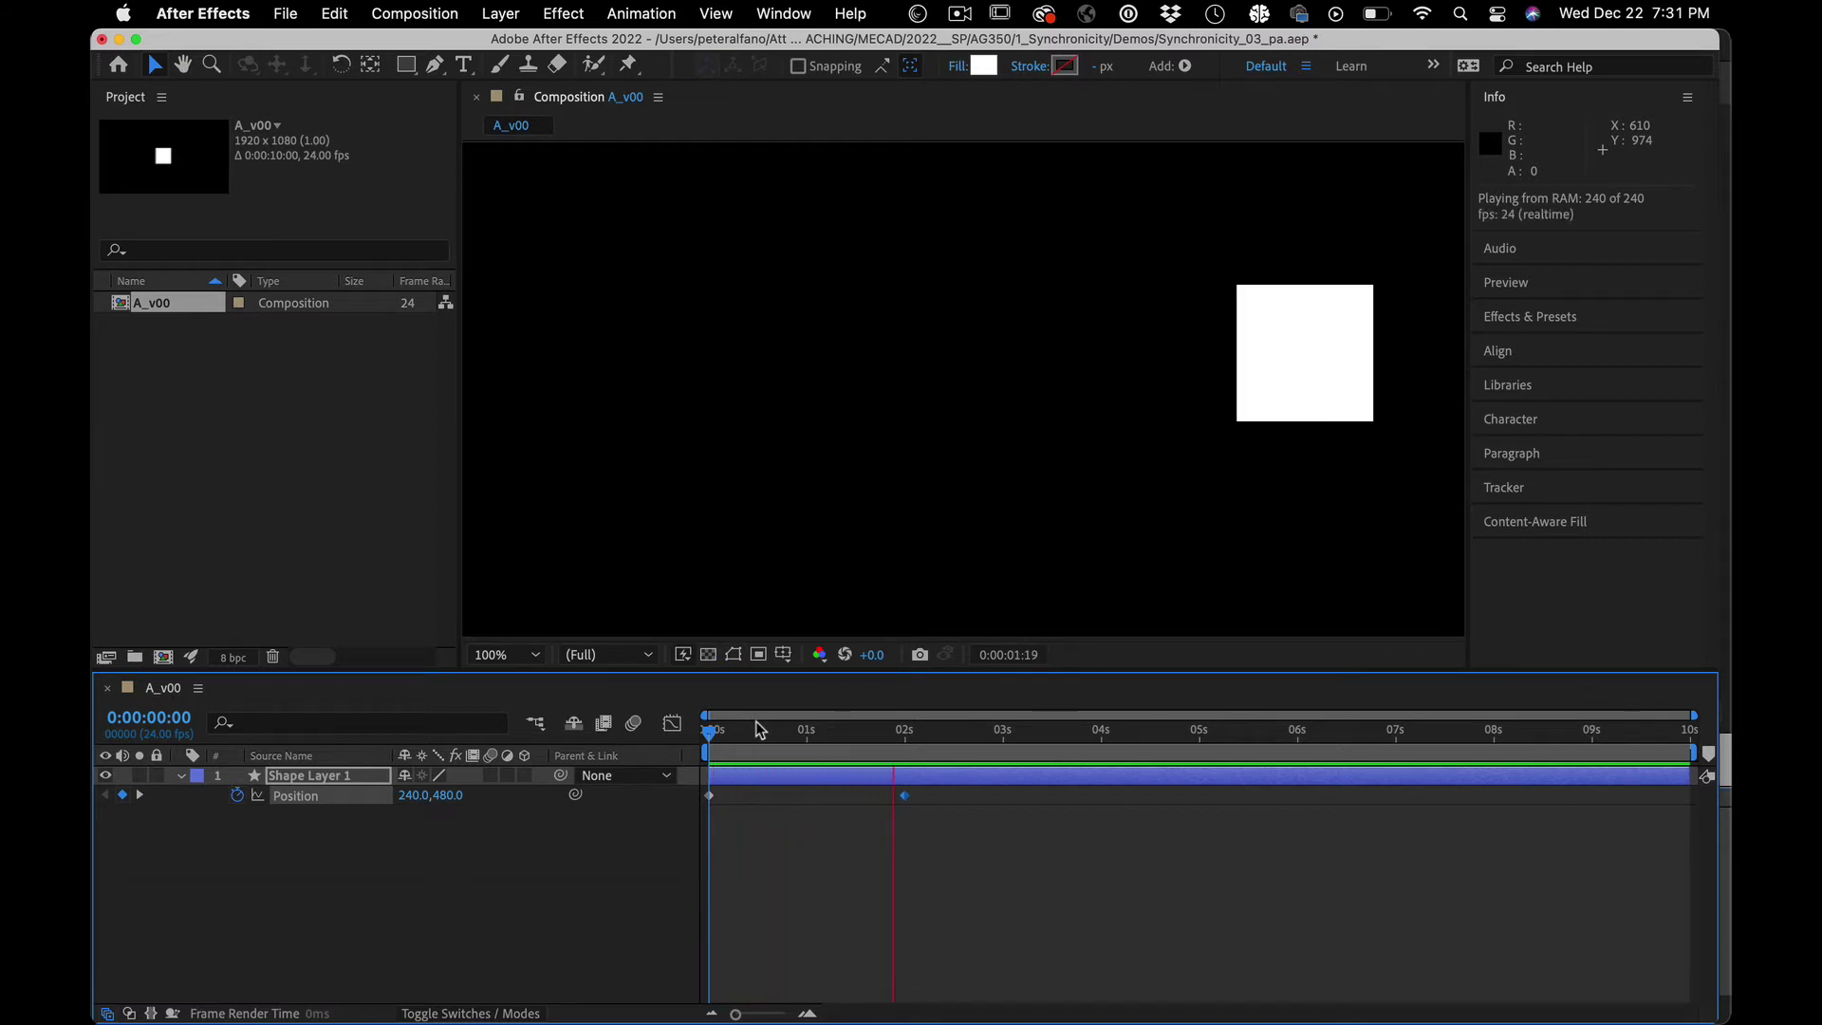
Step: Move the second Position keyframe to 0:00:00:14 and preview the animation from the start
mouse_move(759, 729)
mouse_down()
mouse_move(712, 731)
mouse_move(879, 733)
mouse_move(766, 732)
mouse_up()
drag(903, 797, 762, 802)
drag(765, 733, 685, 731)
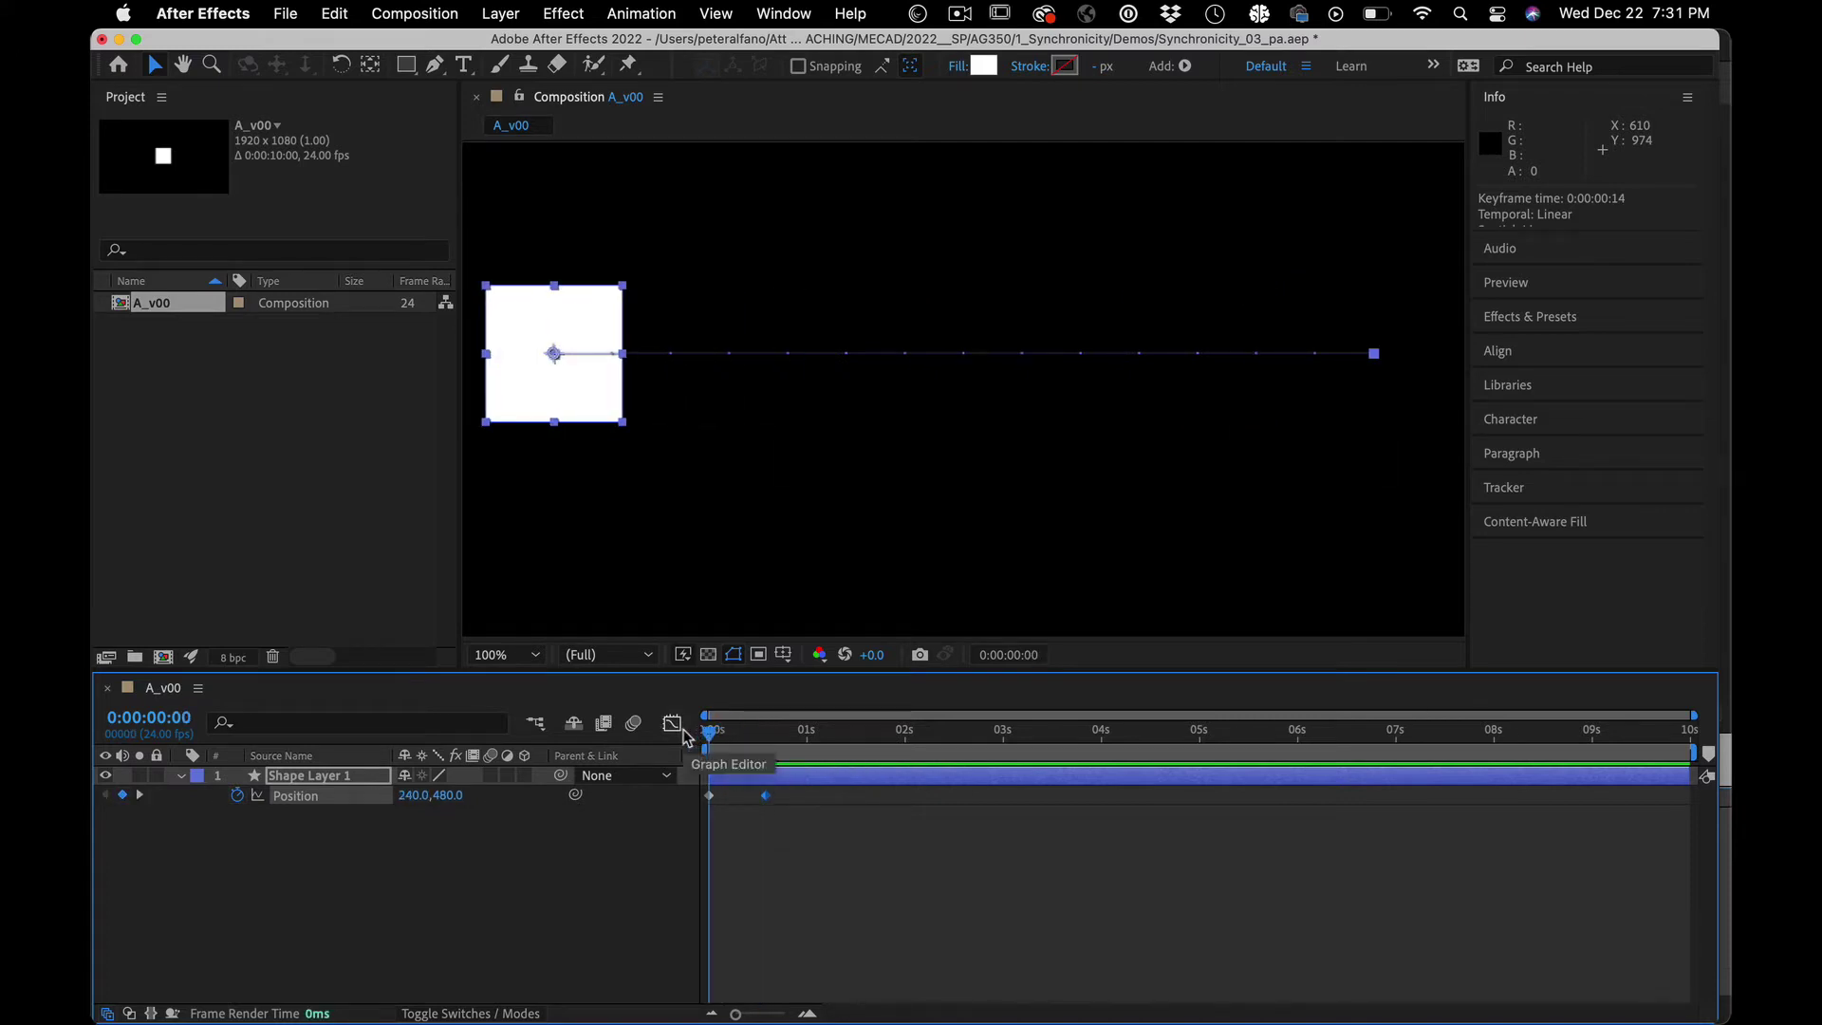
key(space)
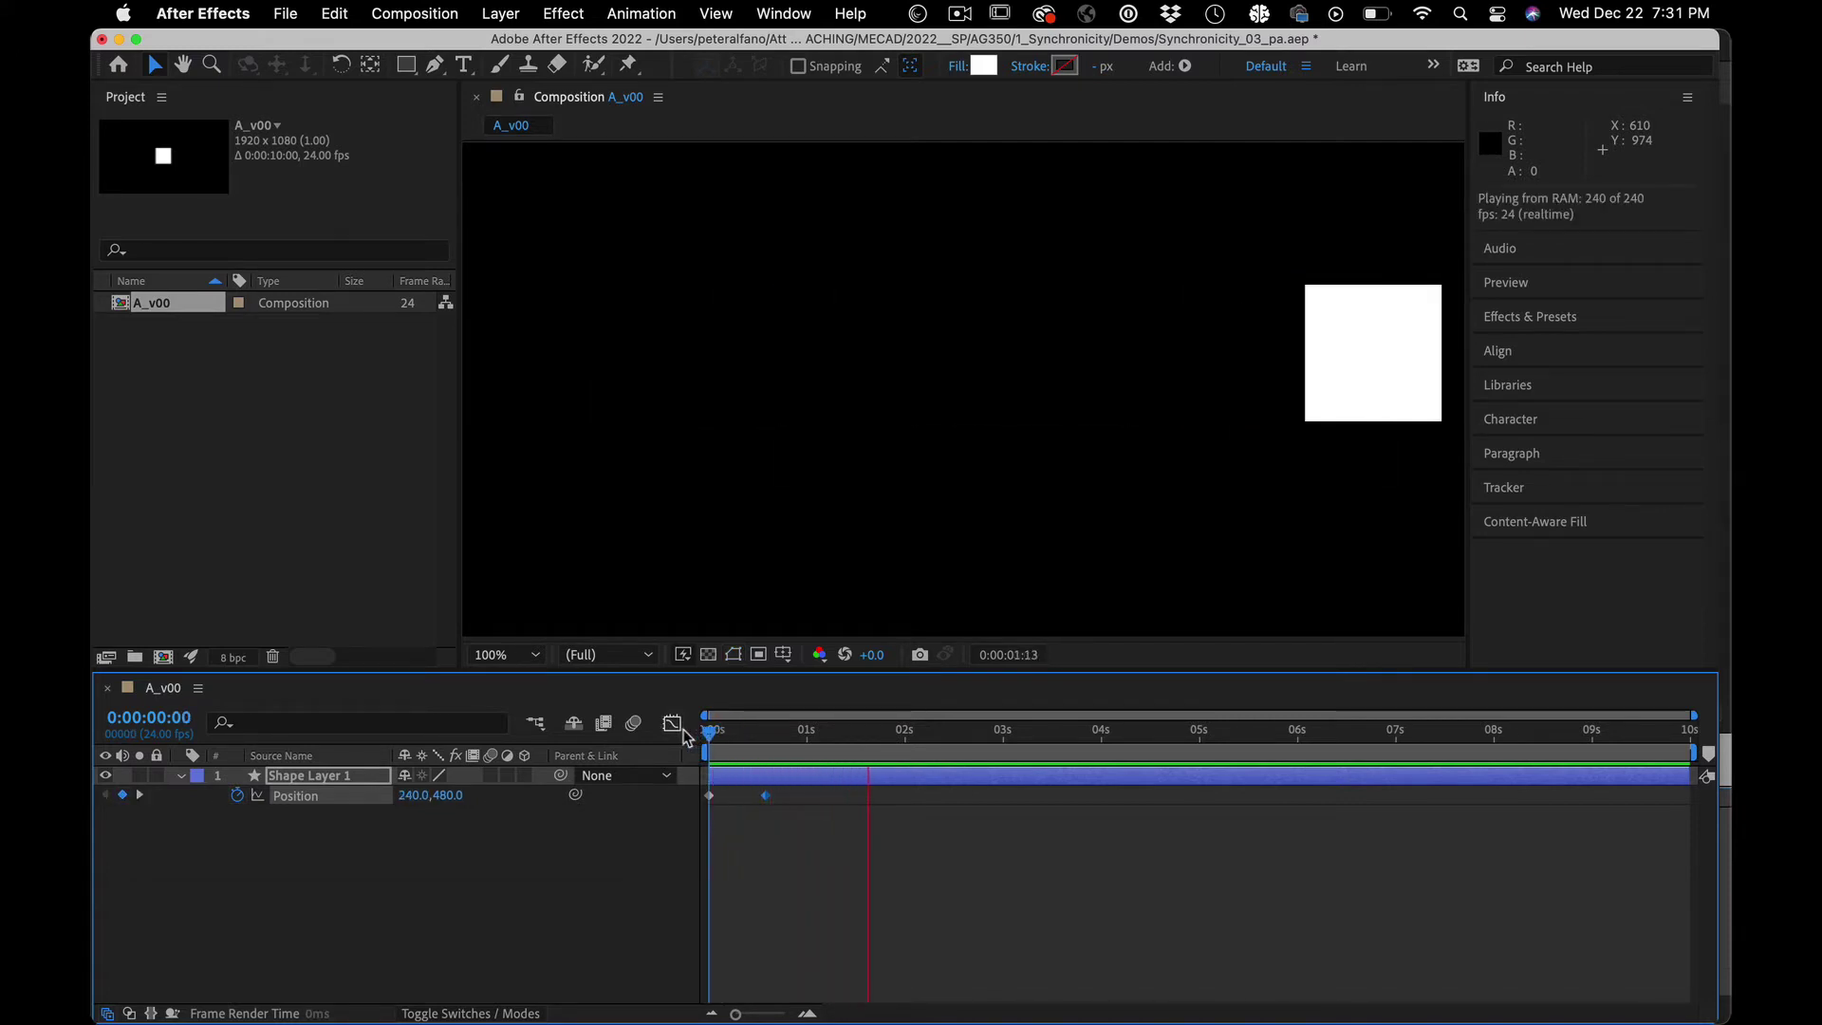
Step: Move the second Position keyframe to the 1-second mark and preview the animation
key(space)
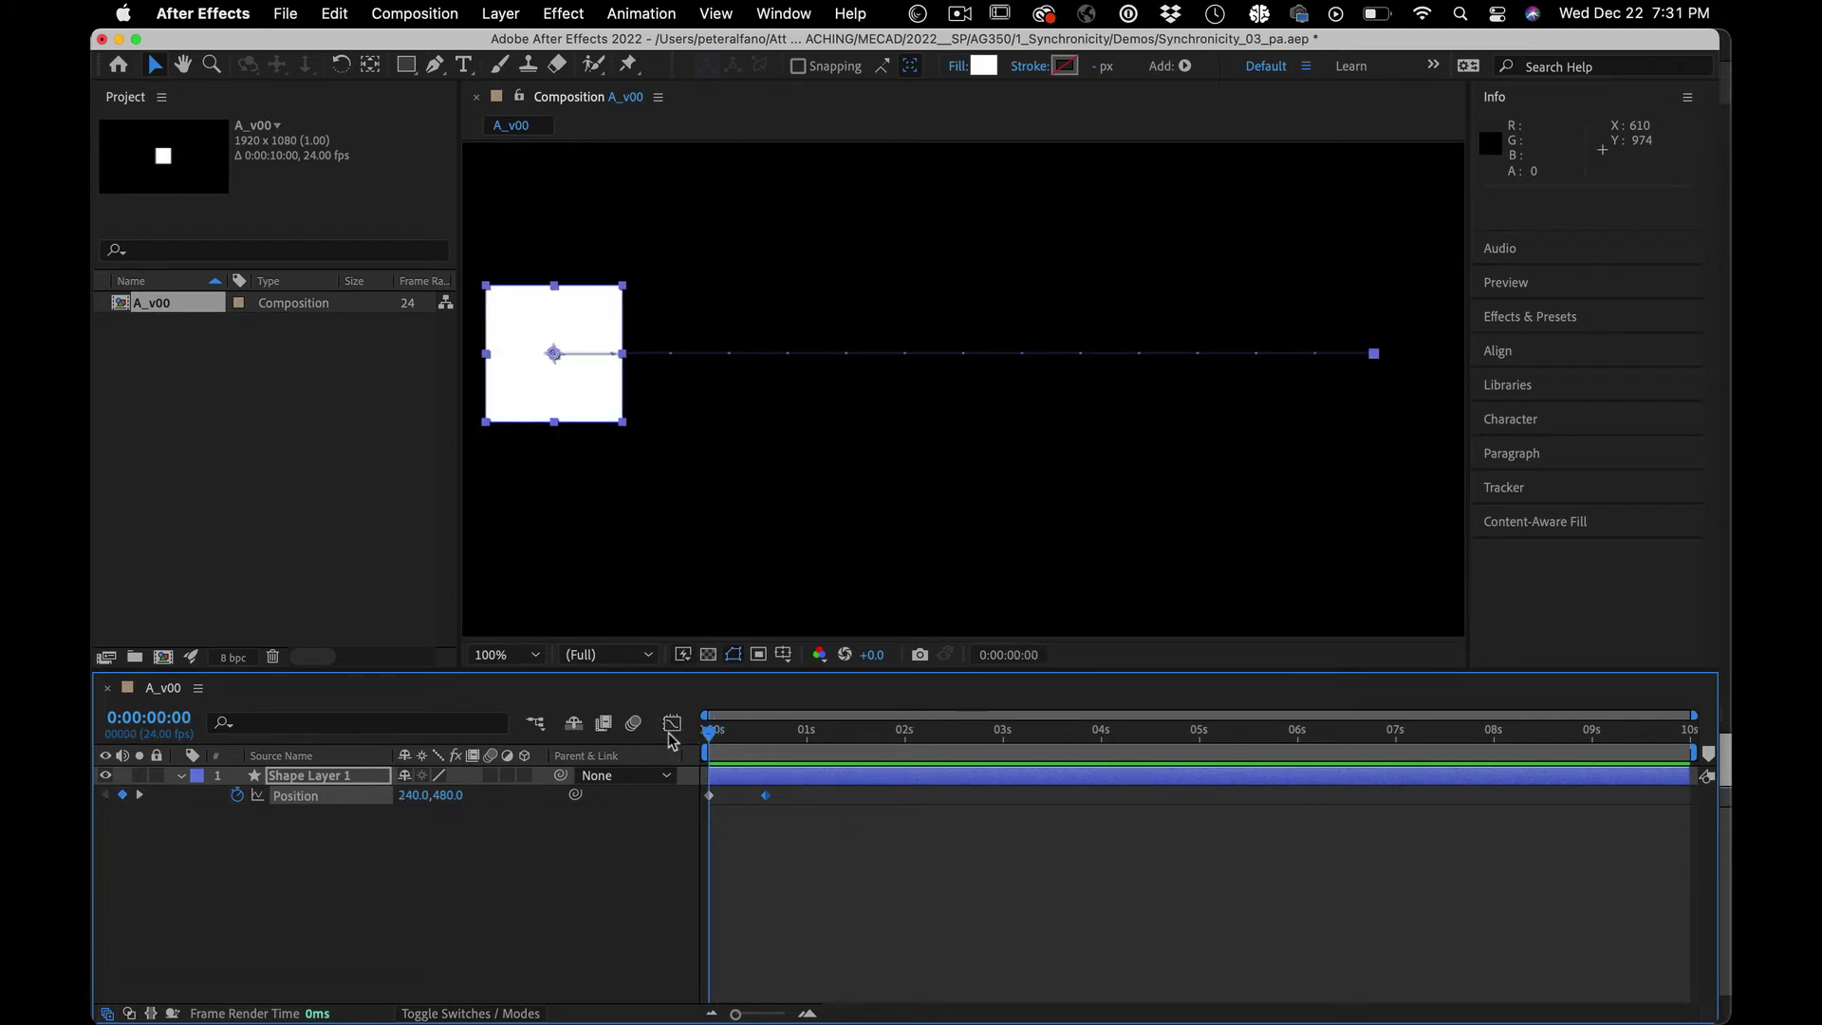
drag(764, 799, 809, 799)
key(space)
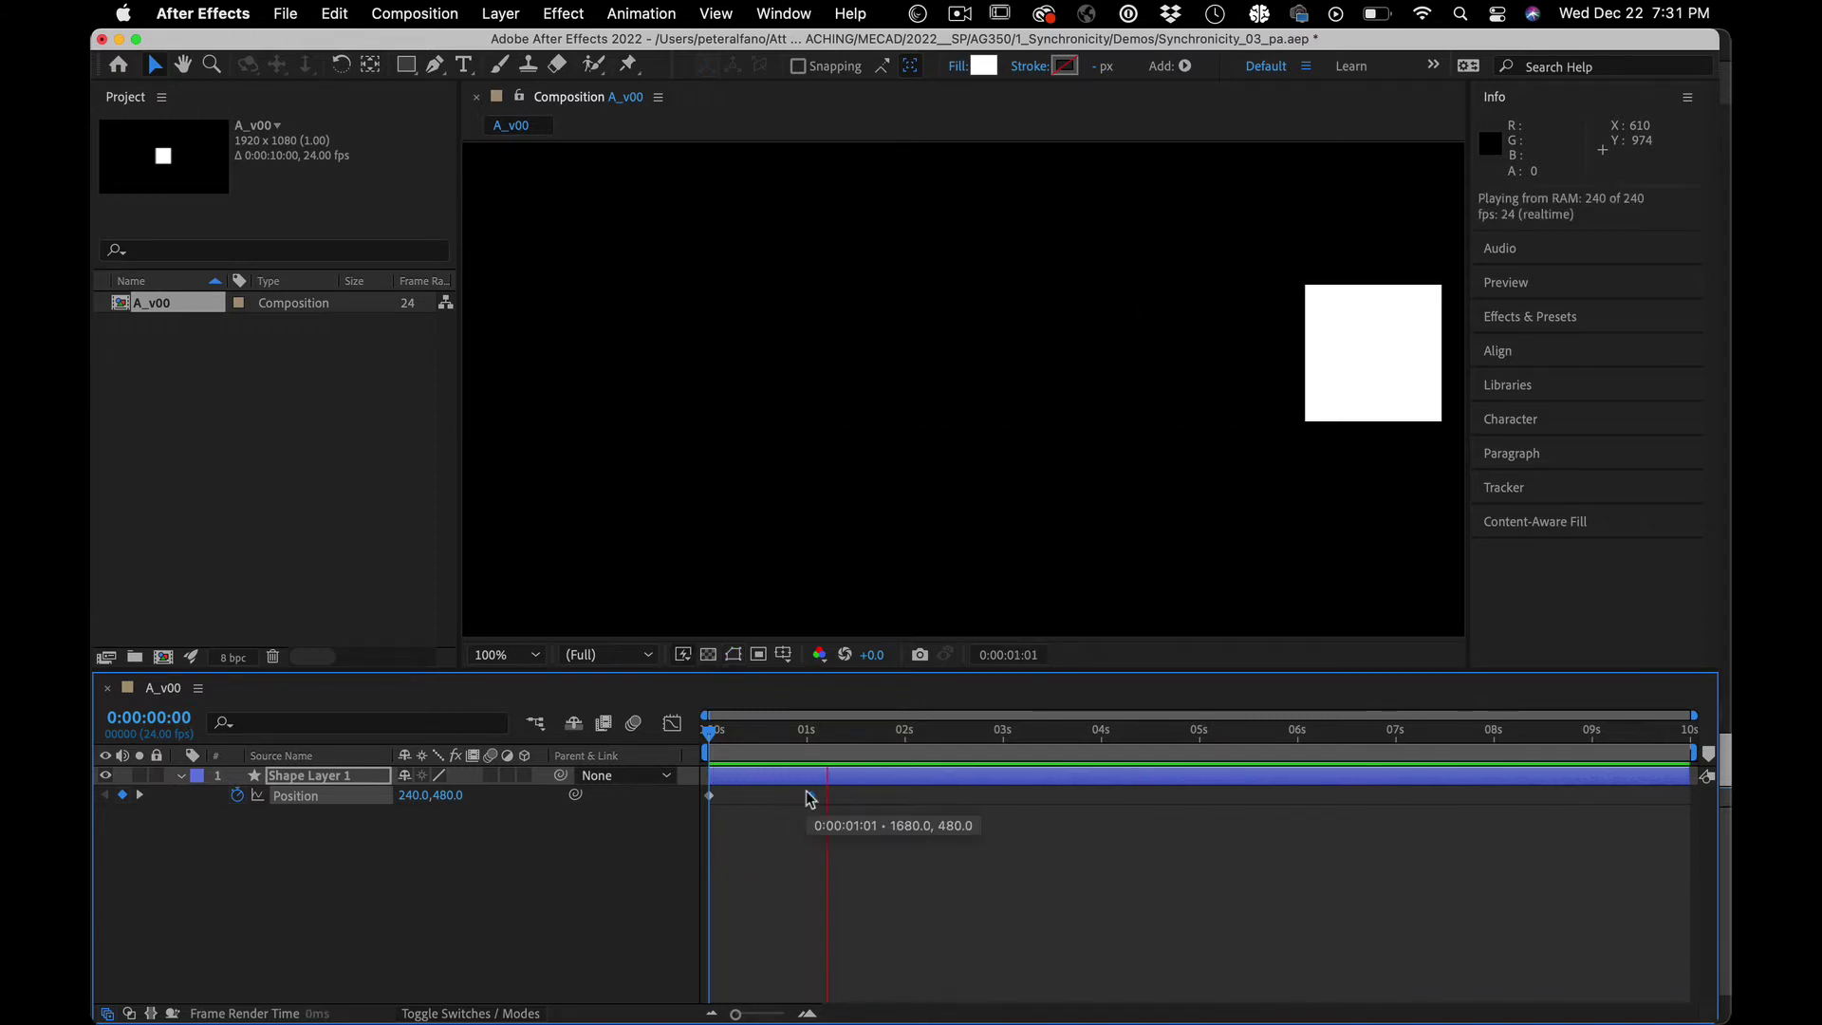
key(space)
Step: Move the second Position keyframe back to 0:00:00:14 and preview the animation from the start
drag(806, 795, 764, 803)
key(Home)
key(space)
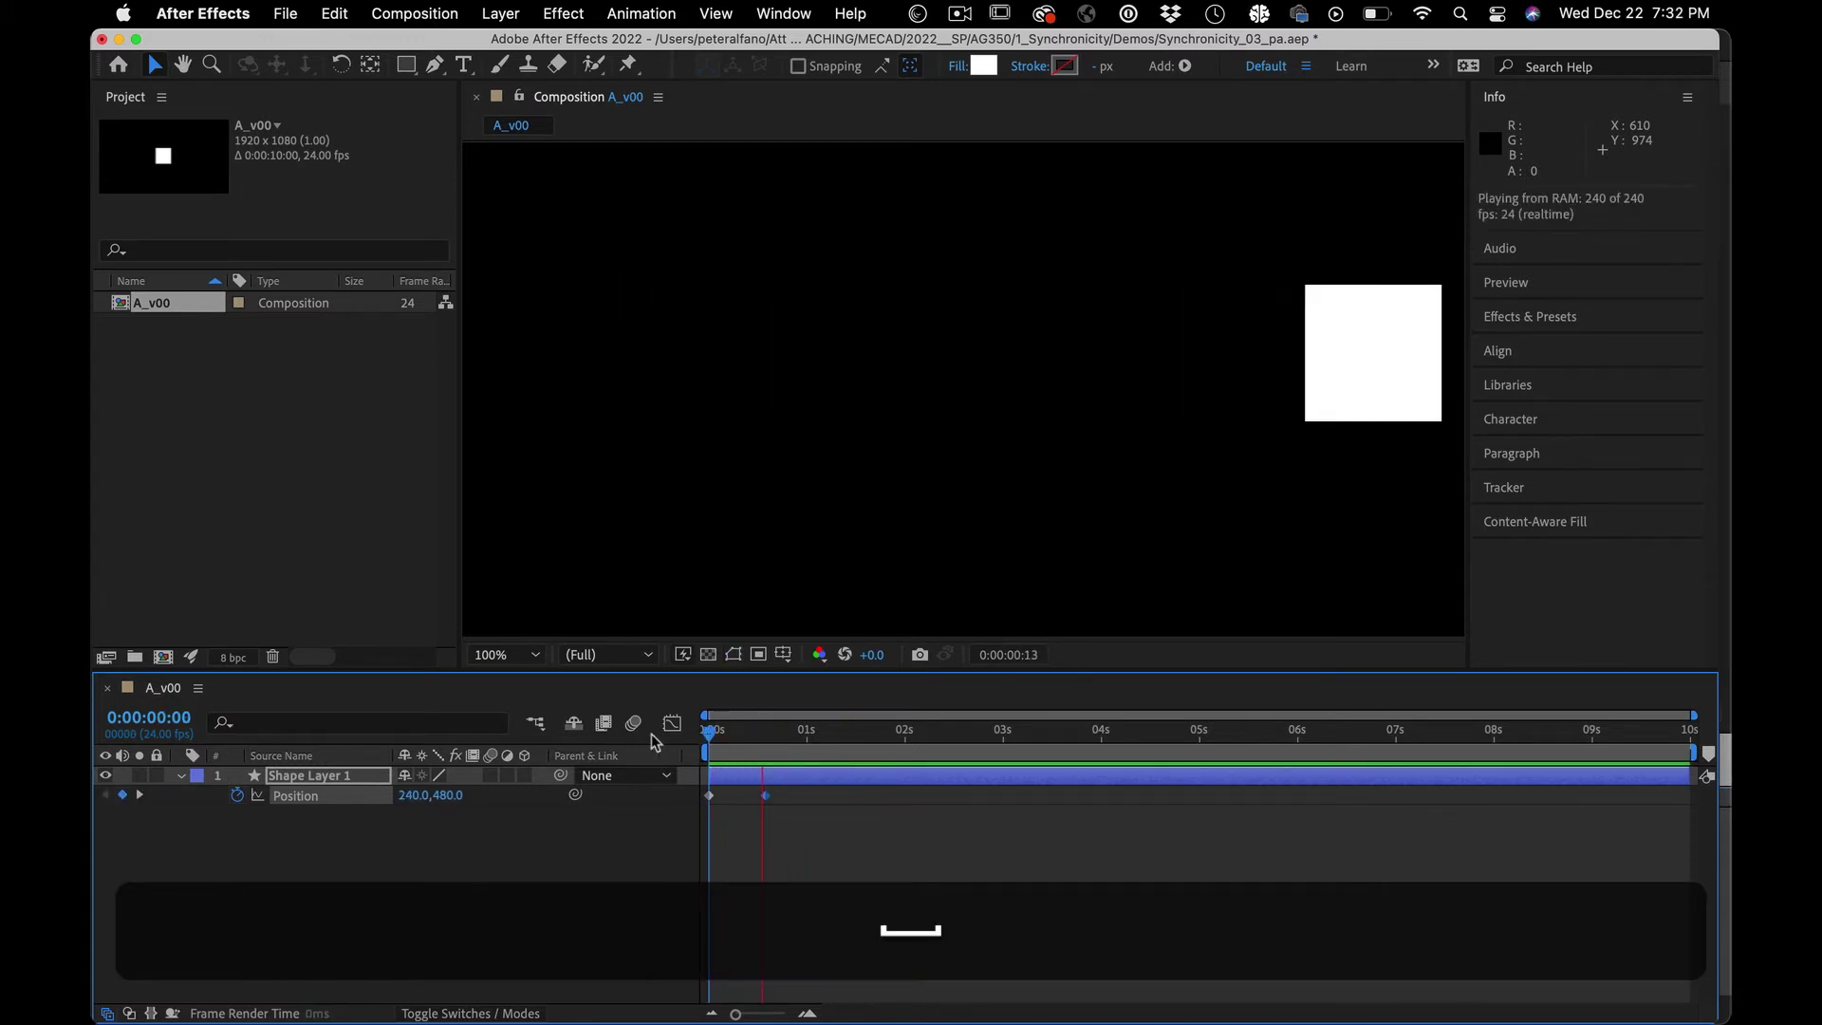
key(space)
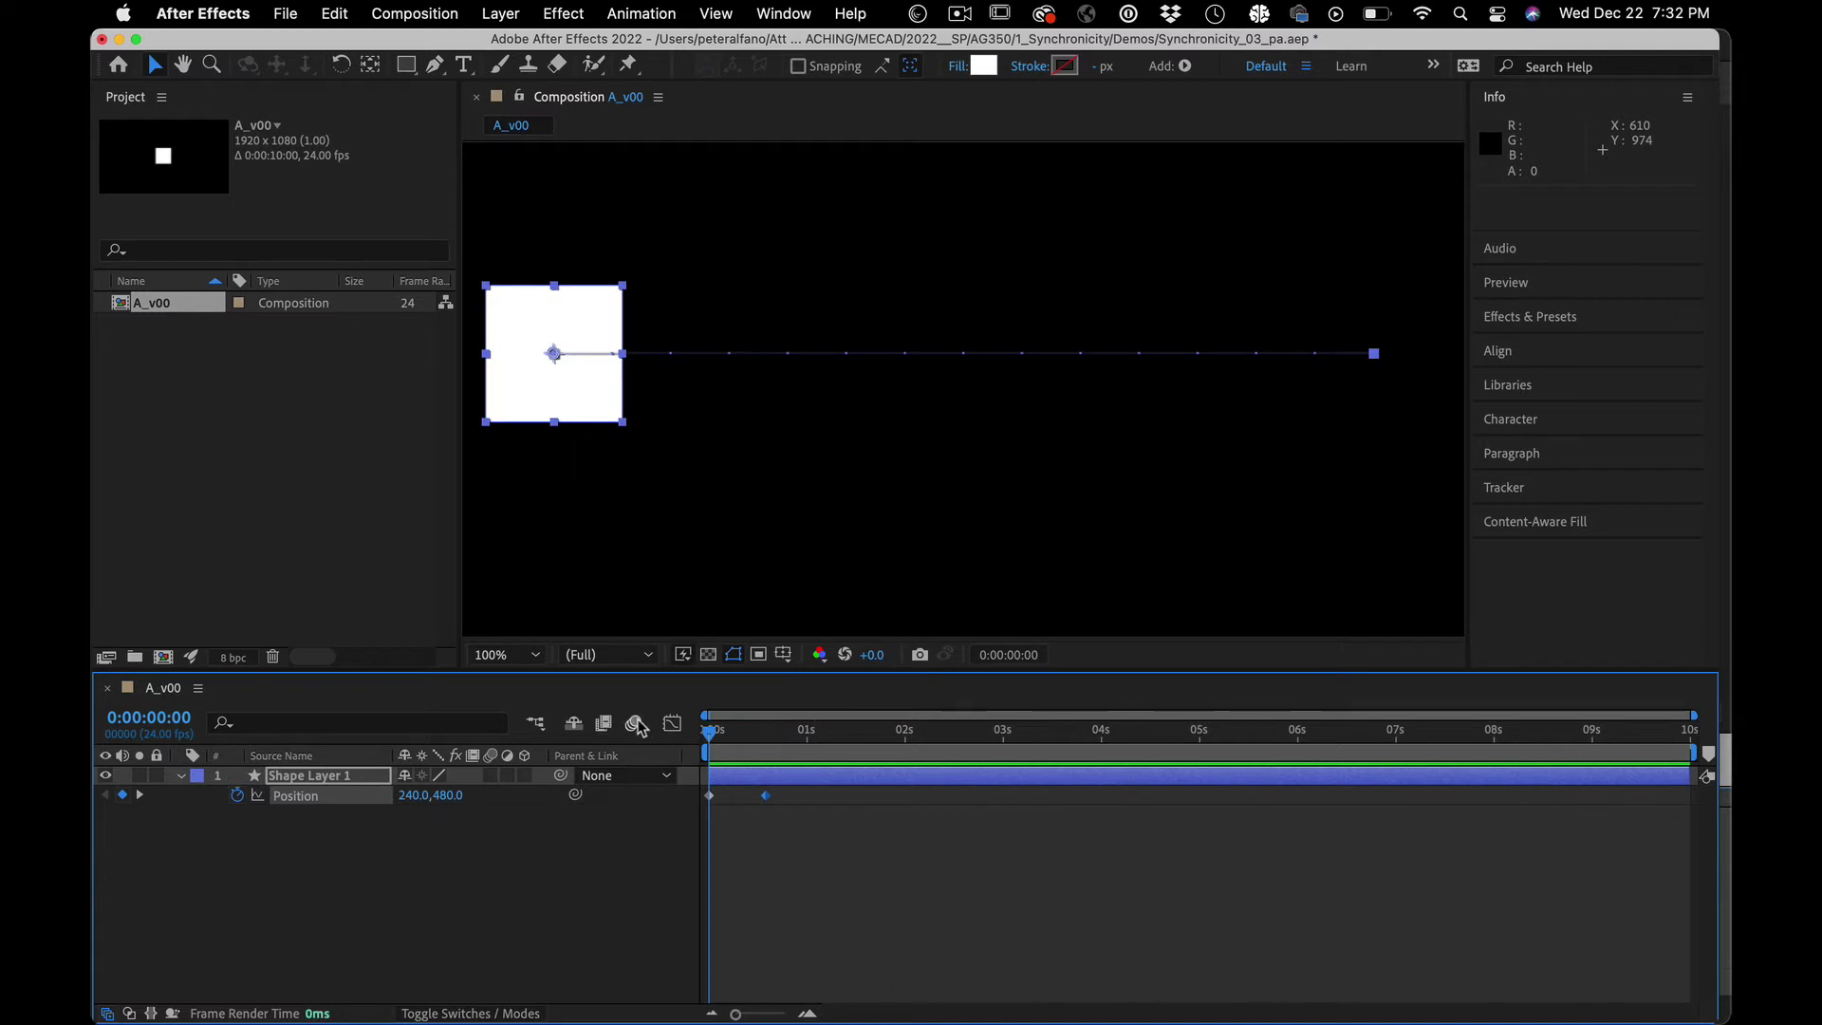
Step: Set the composition view to 50% magnification and preview the square's movement again
key(comma)
key(space)
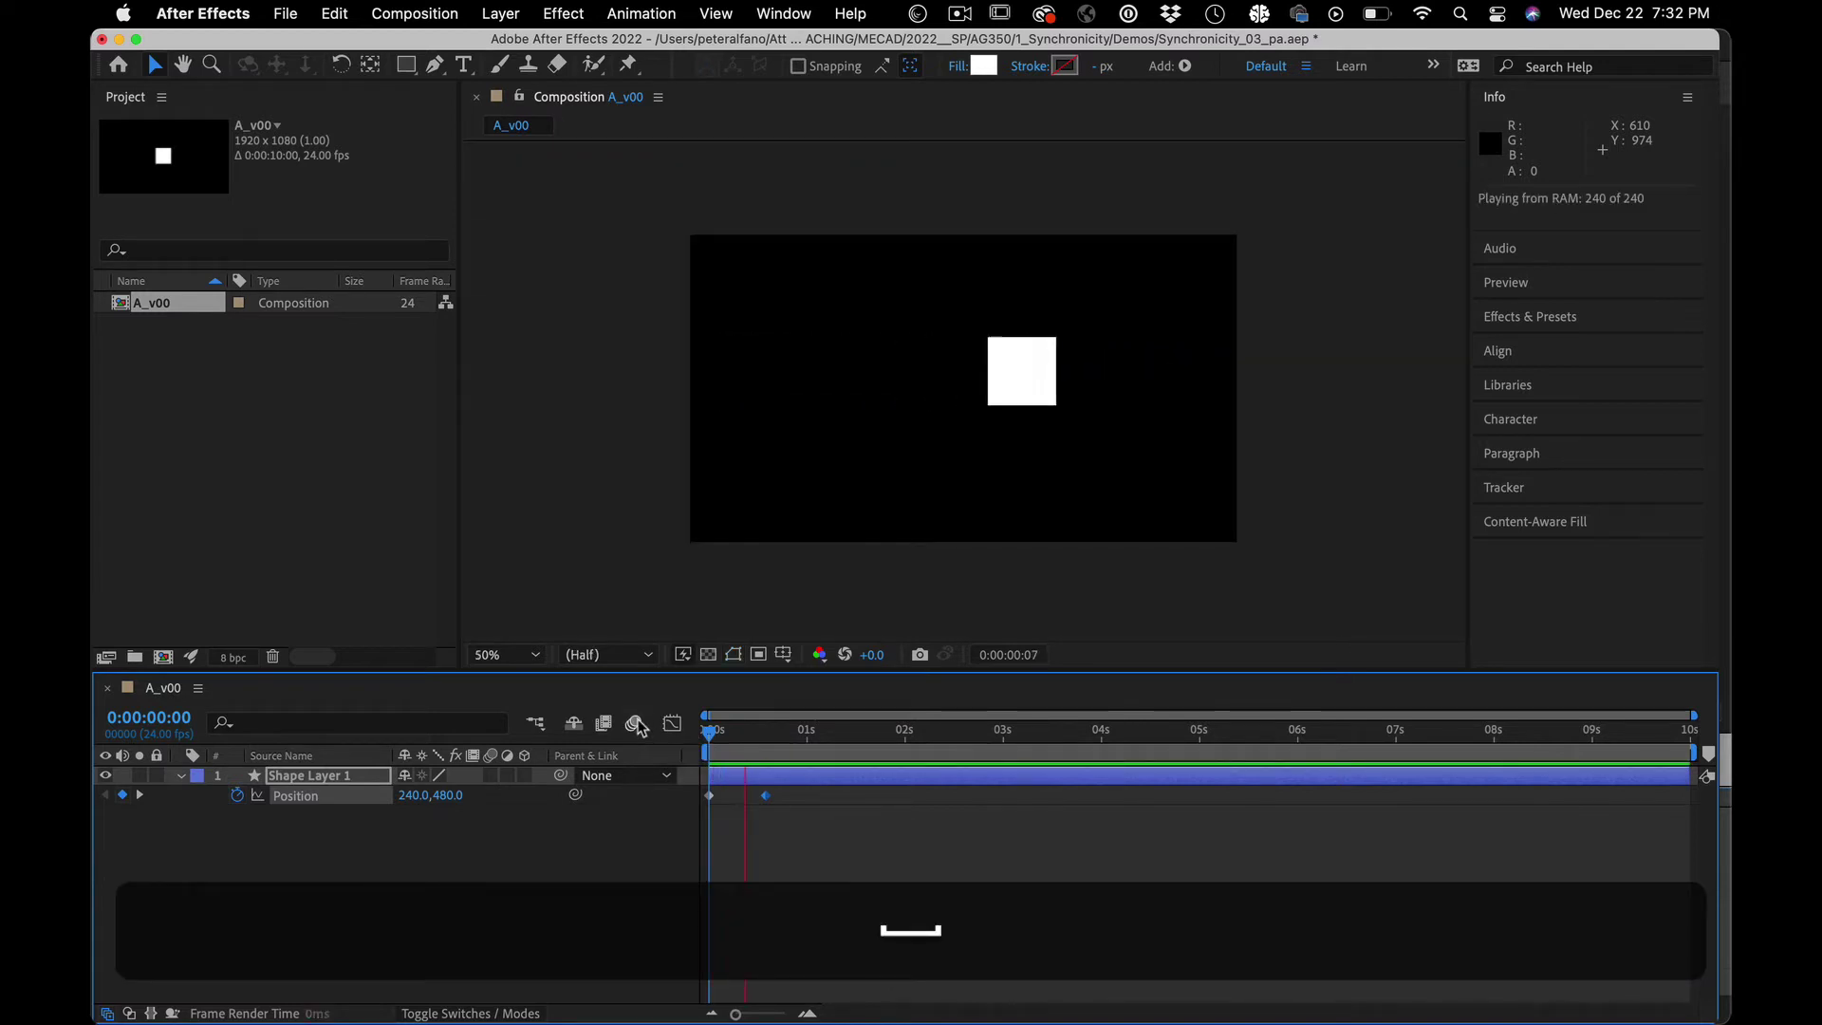
key(space)
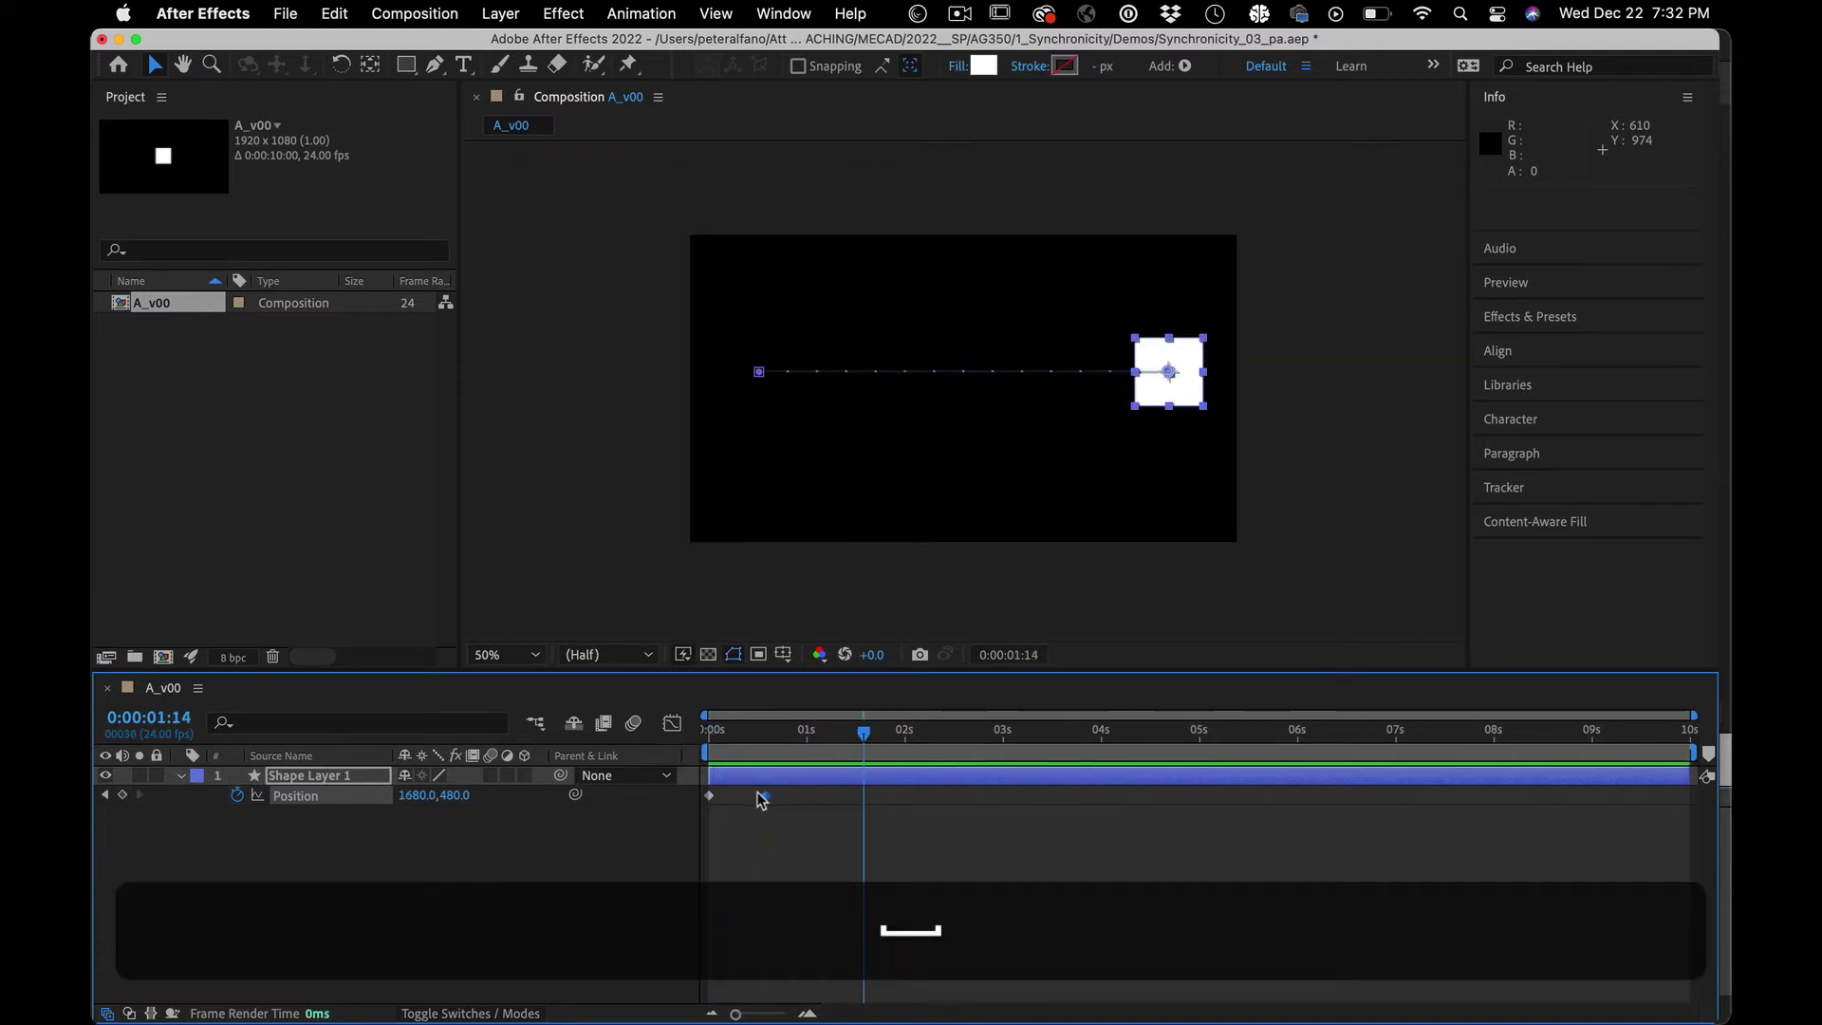
Step: Move the second Position keyframe to about the 7-second mark and preview the slower movement
drag(759, 793, 1392, 797)
click(803, 756)
key(space)
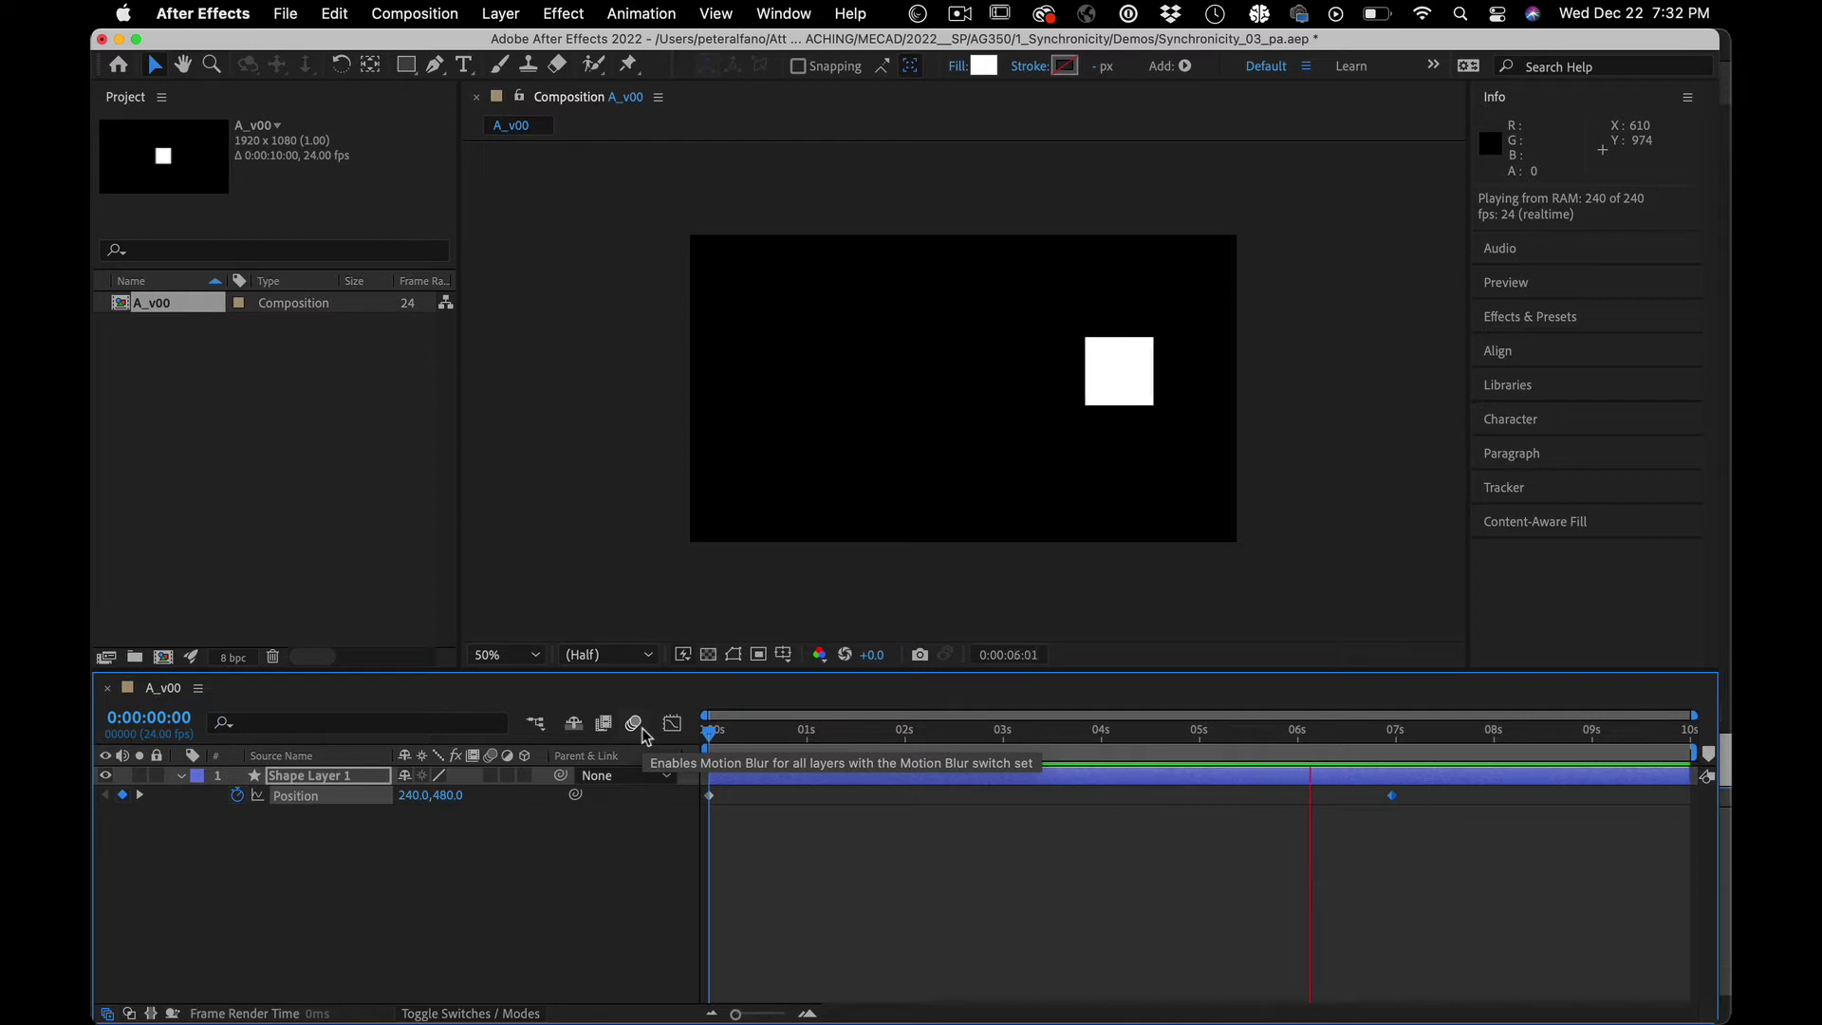
key(space)
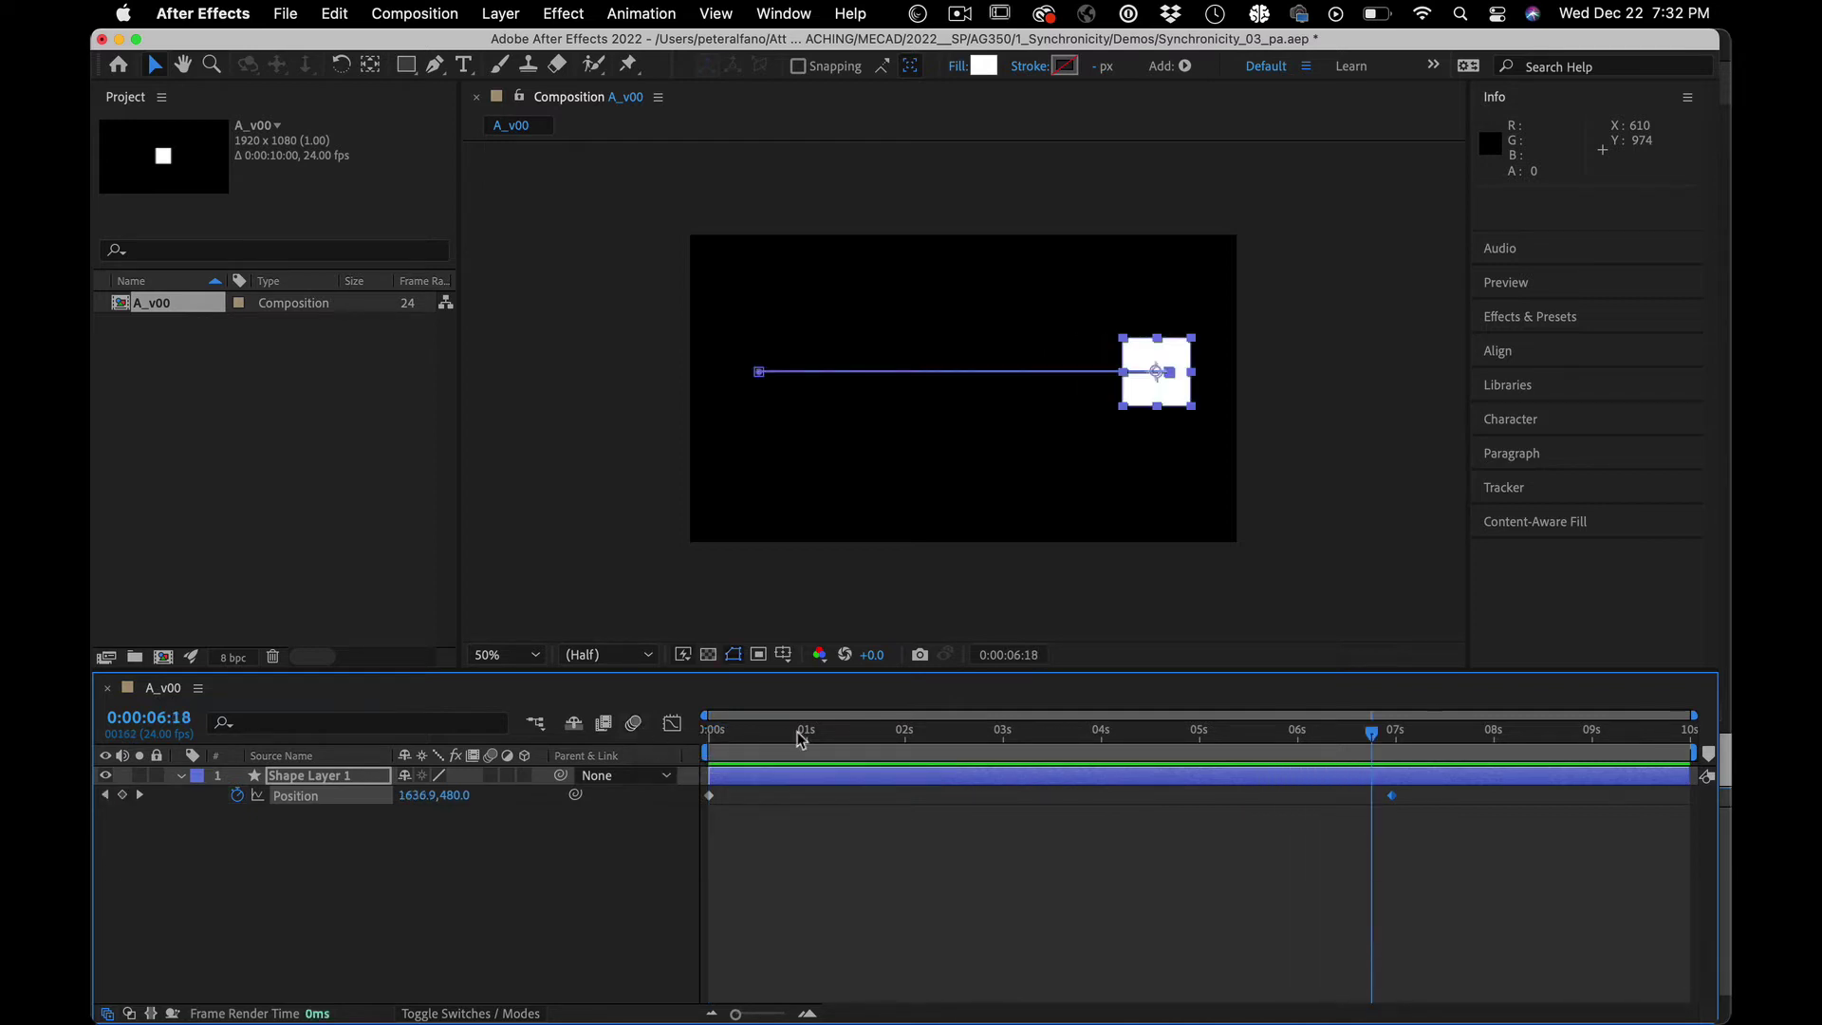
Step: Place the current time at 0:00:01:00 and move the second Position keyframe to it
drag(1346, 731, 806, 708)
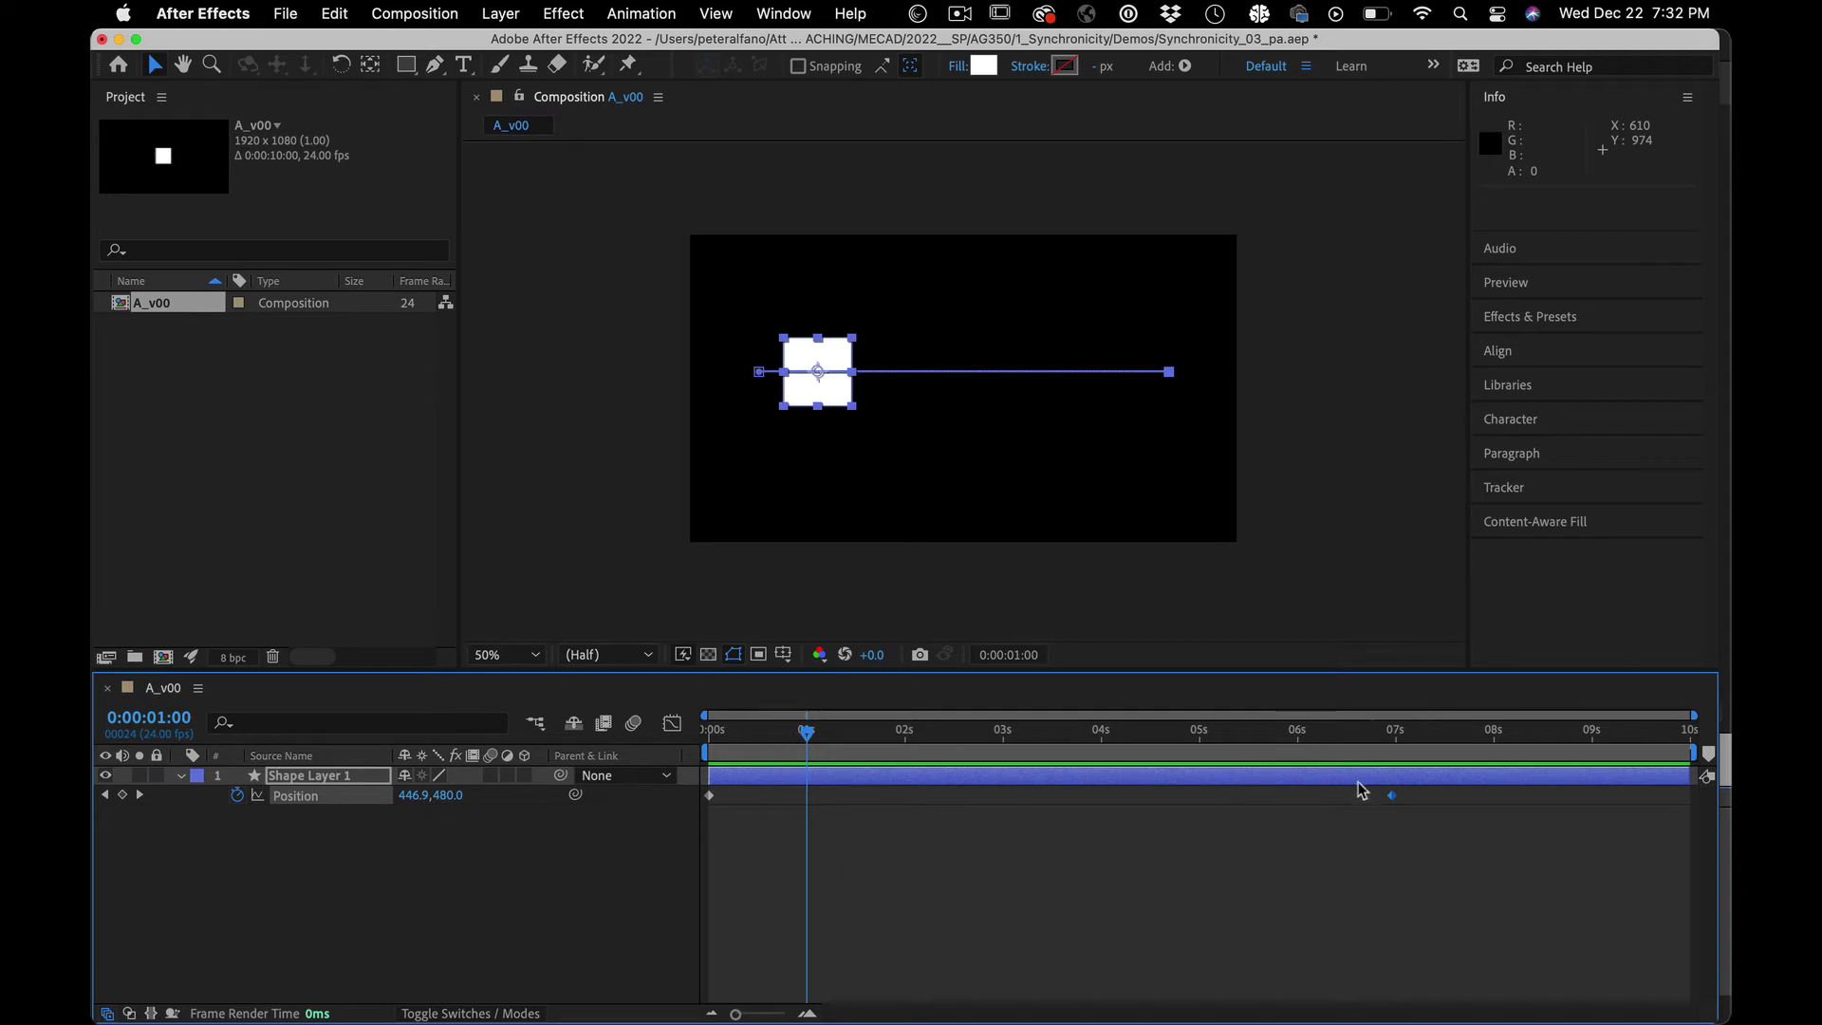
drag(1388, 795, 1359, 795)
drag(837, 805, 805, 803)
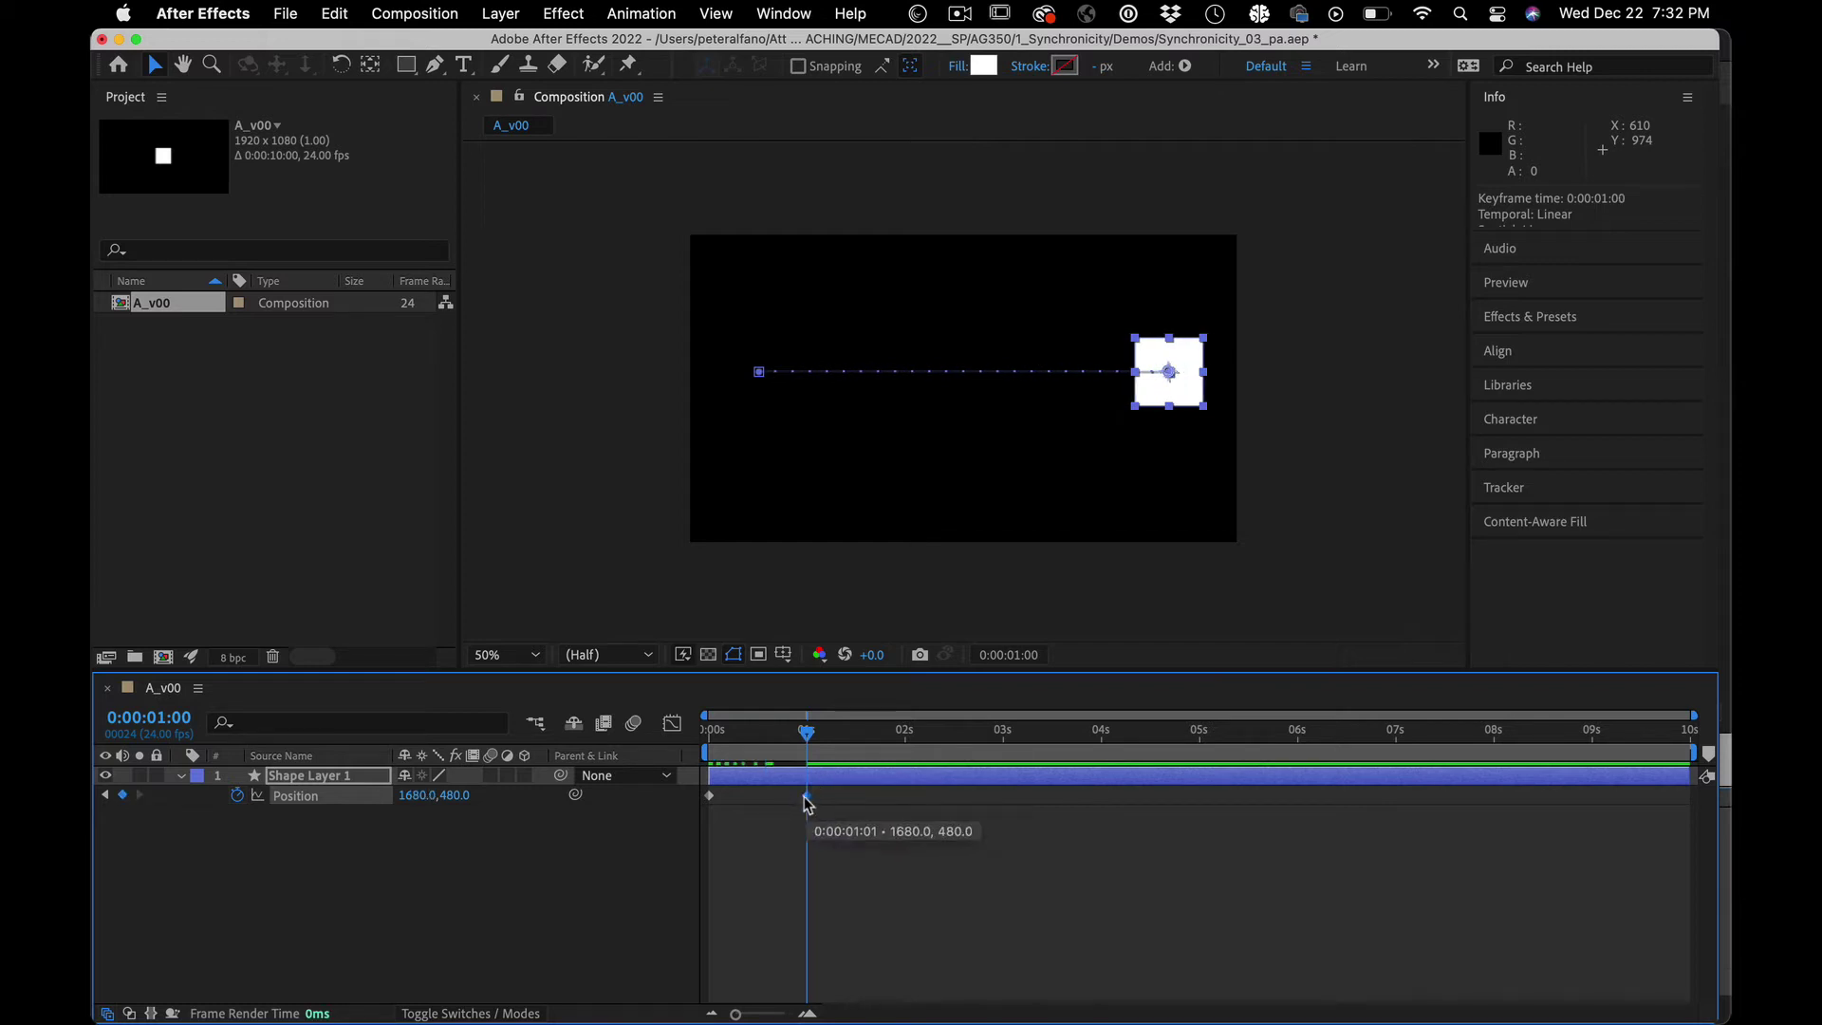
mouse_move(792, 730)
mouse_down()
mouse_move(678, 733)
mouse_move(806, 730)
mouse_move(700, 721)
mouse_move(814, 729)
mouse_move(740, 726)
mouse_move(808, 710)
mouse_up()
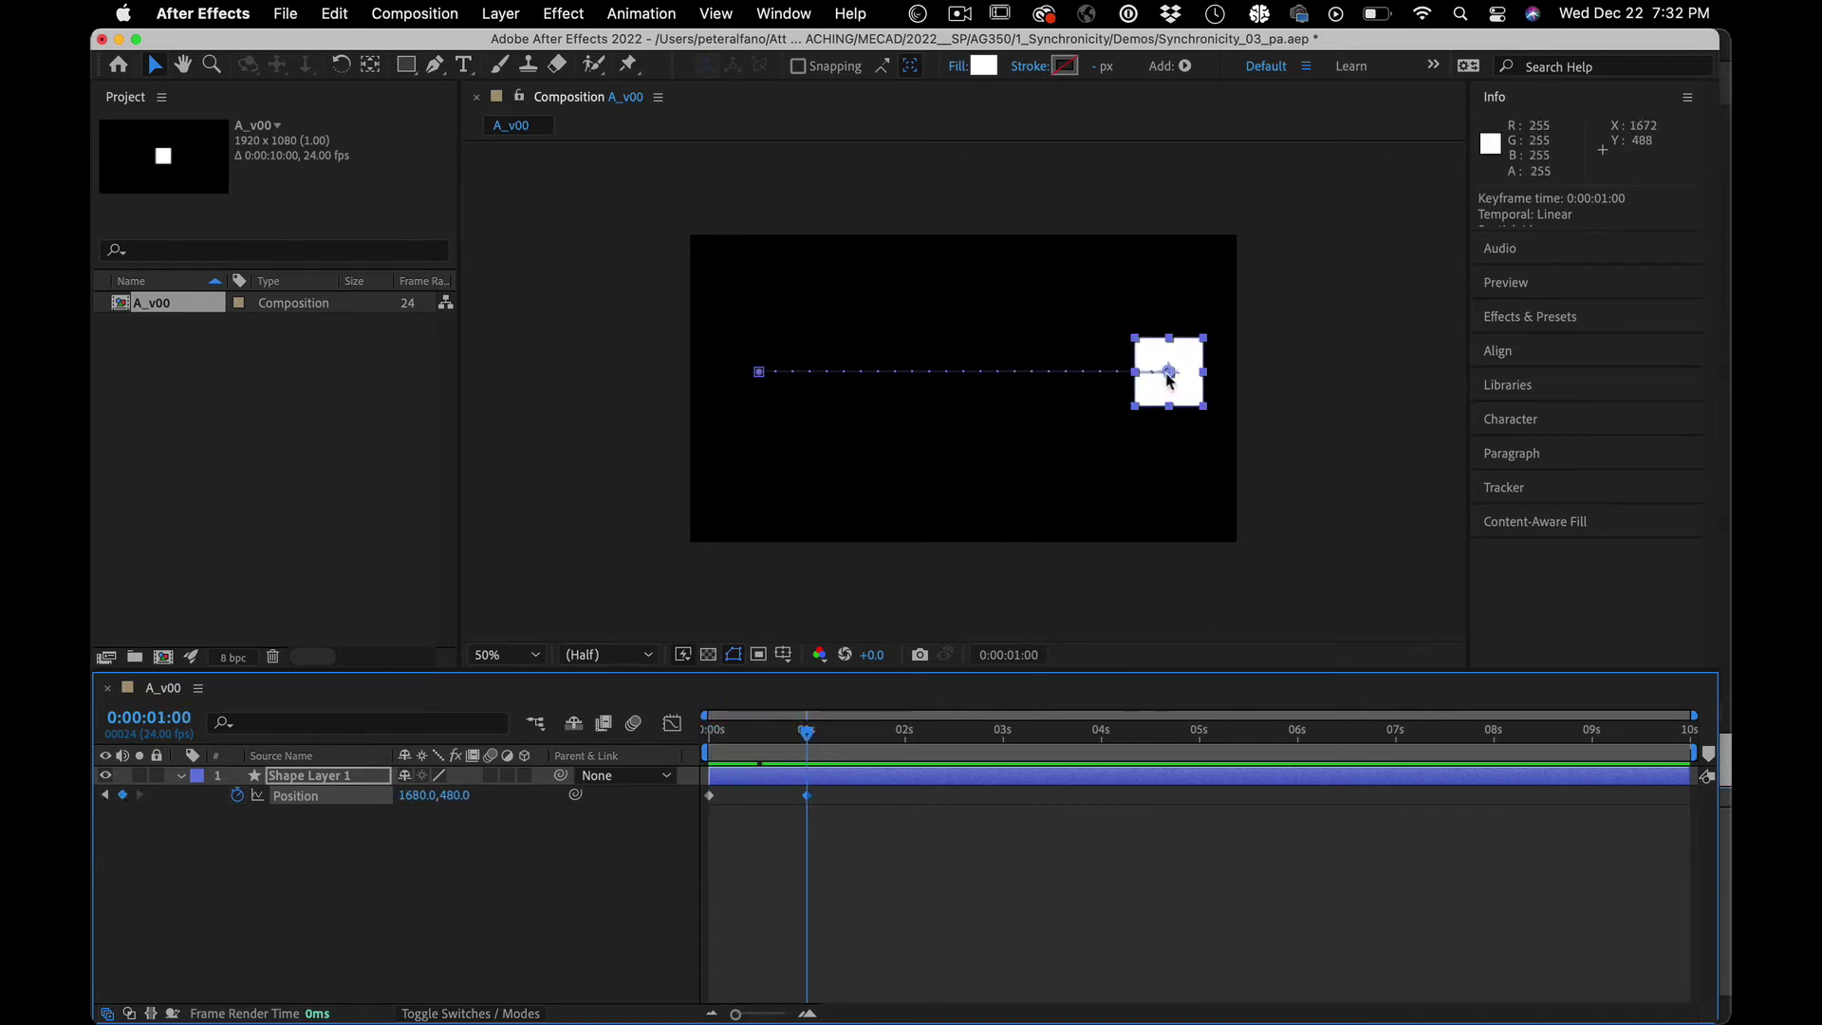
Step: Shorten the square's travel by moving its 0:00:01:00 end position near the composition's centre, and preview it from the start
drag(1175, 387, 951, 395)
key(Home)
key(space)
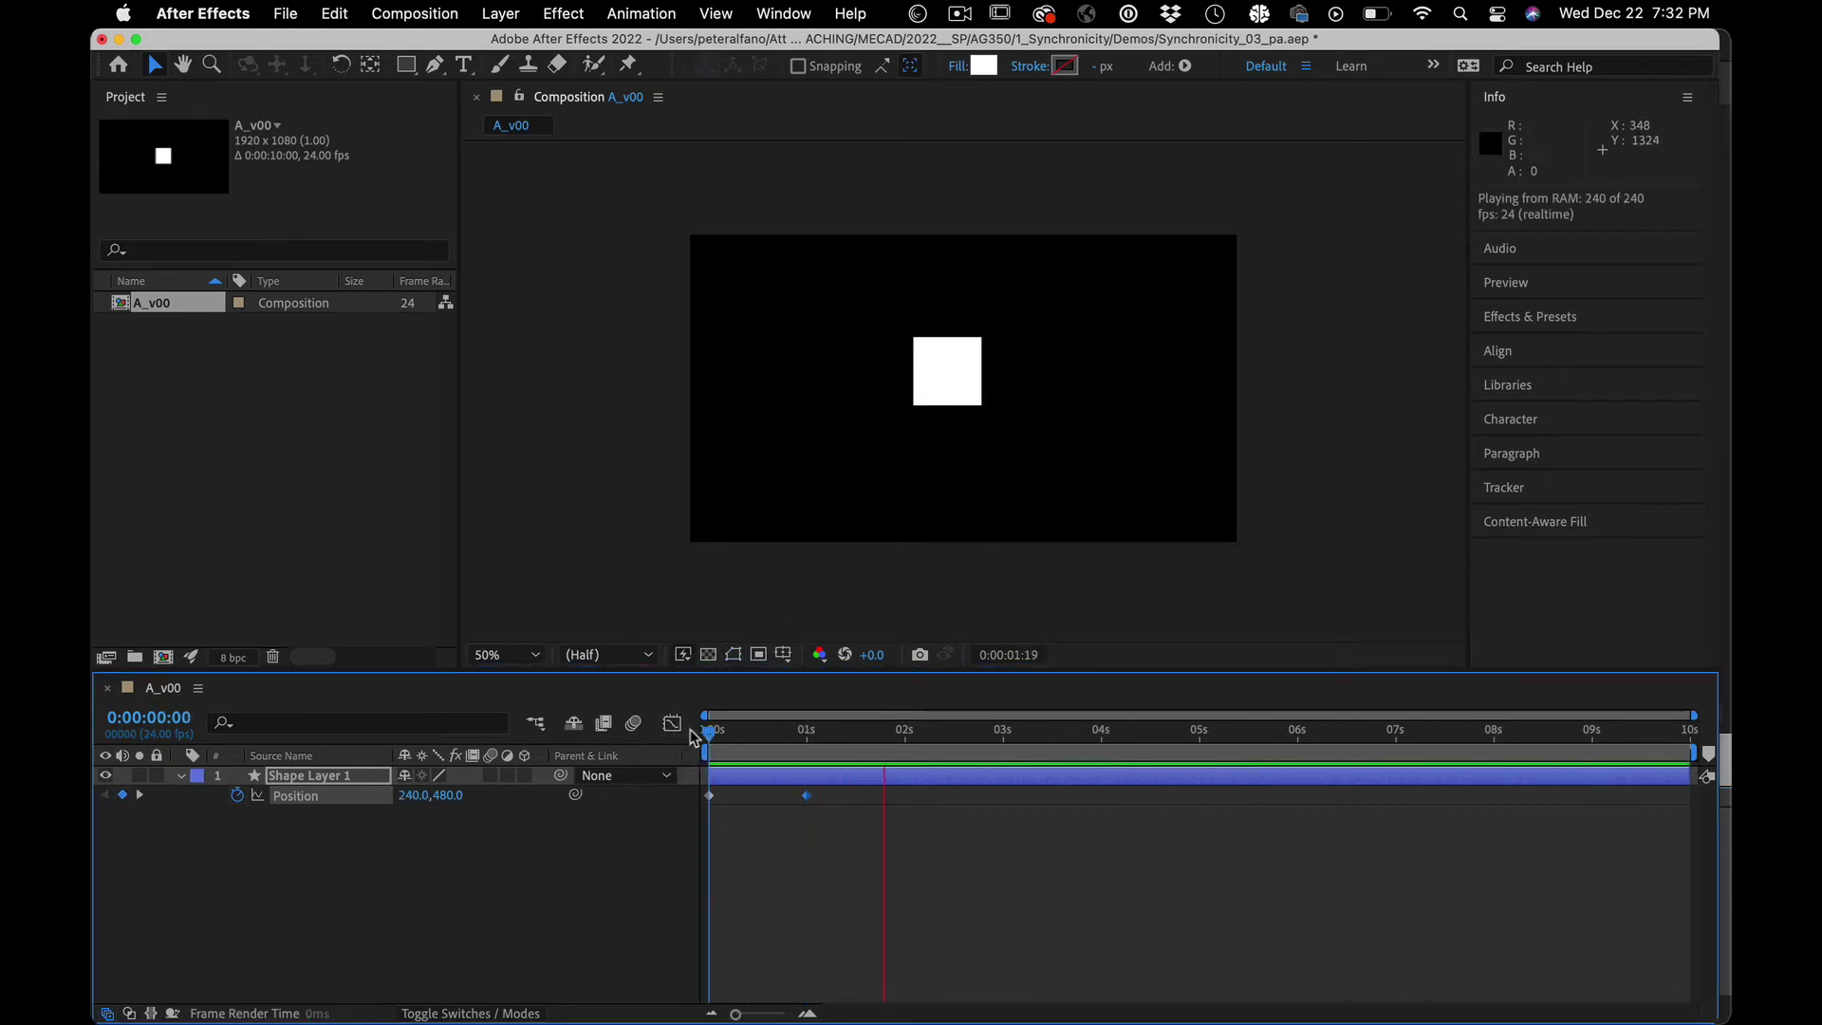
key(space)
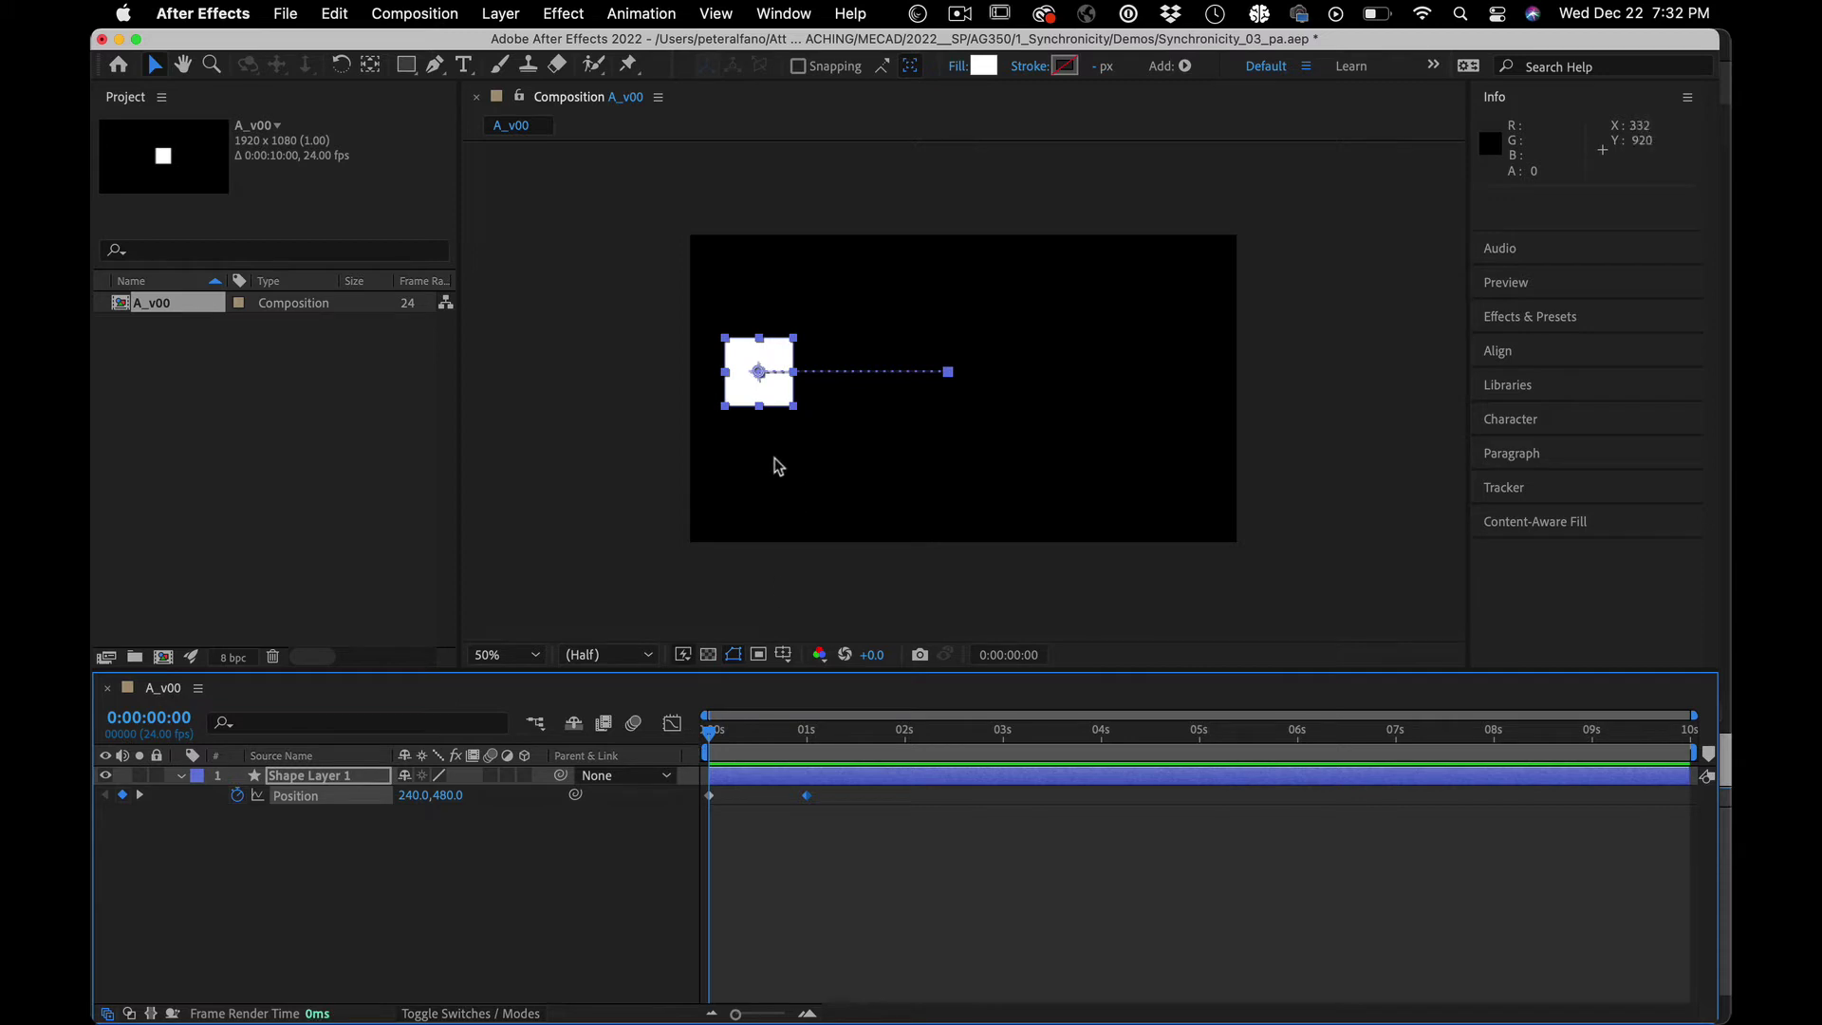
key(space)
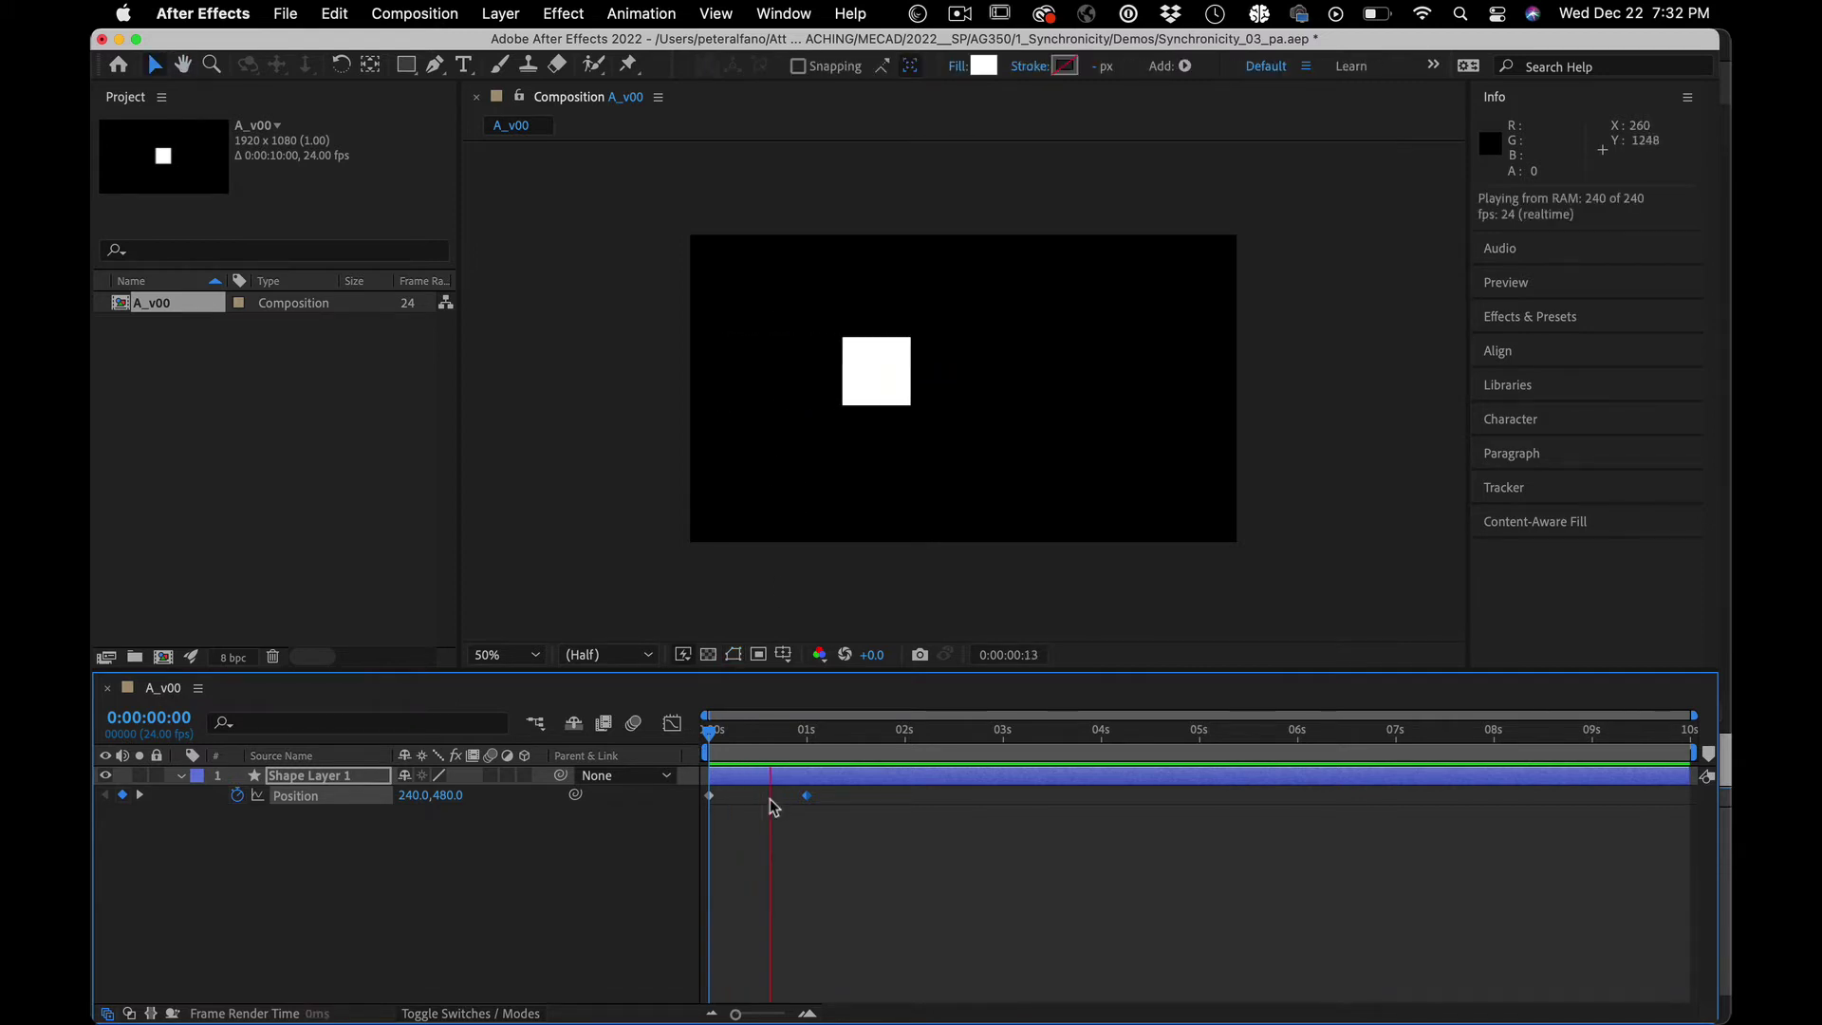
key(space)
Step: At 0:00:01:00, move the square horizontally out of frame to Position 2172, 480 and preview the animation
shift+click(804, 726)
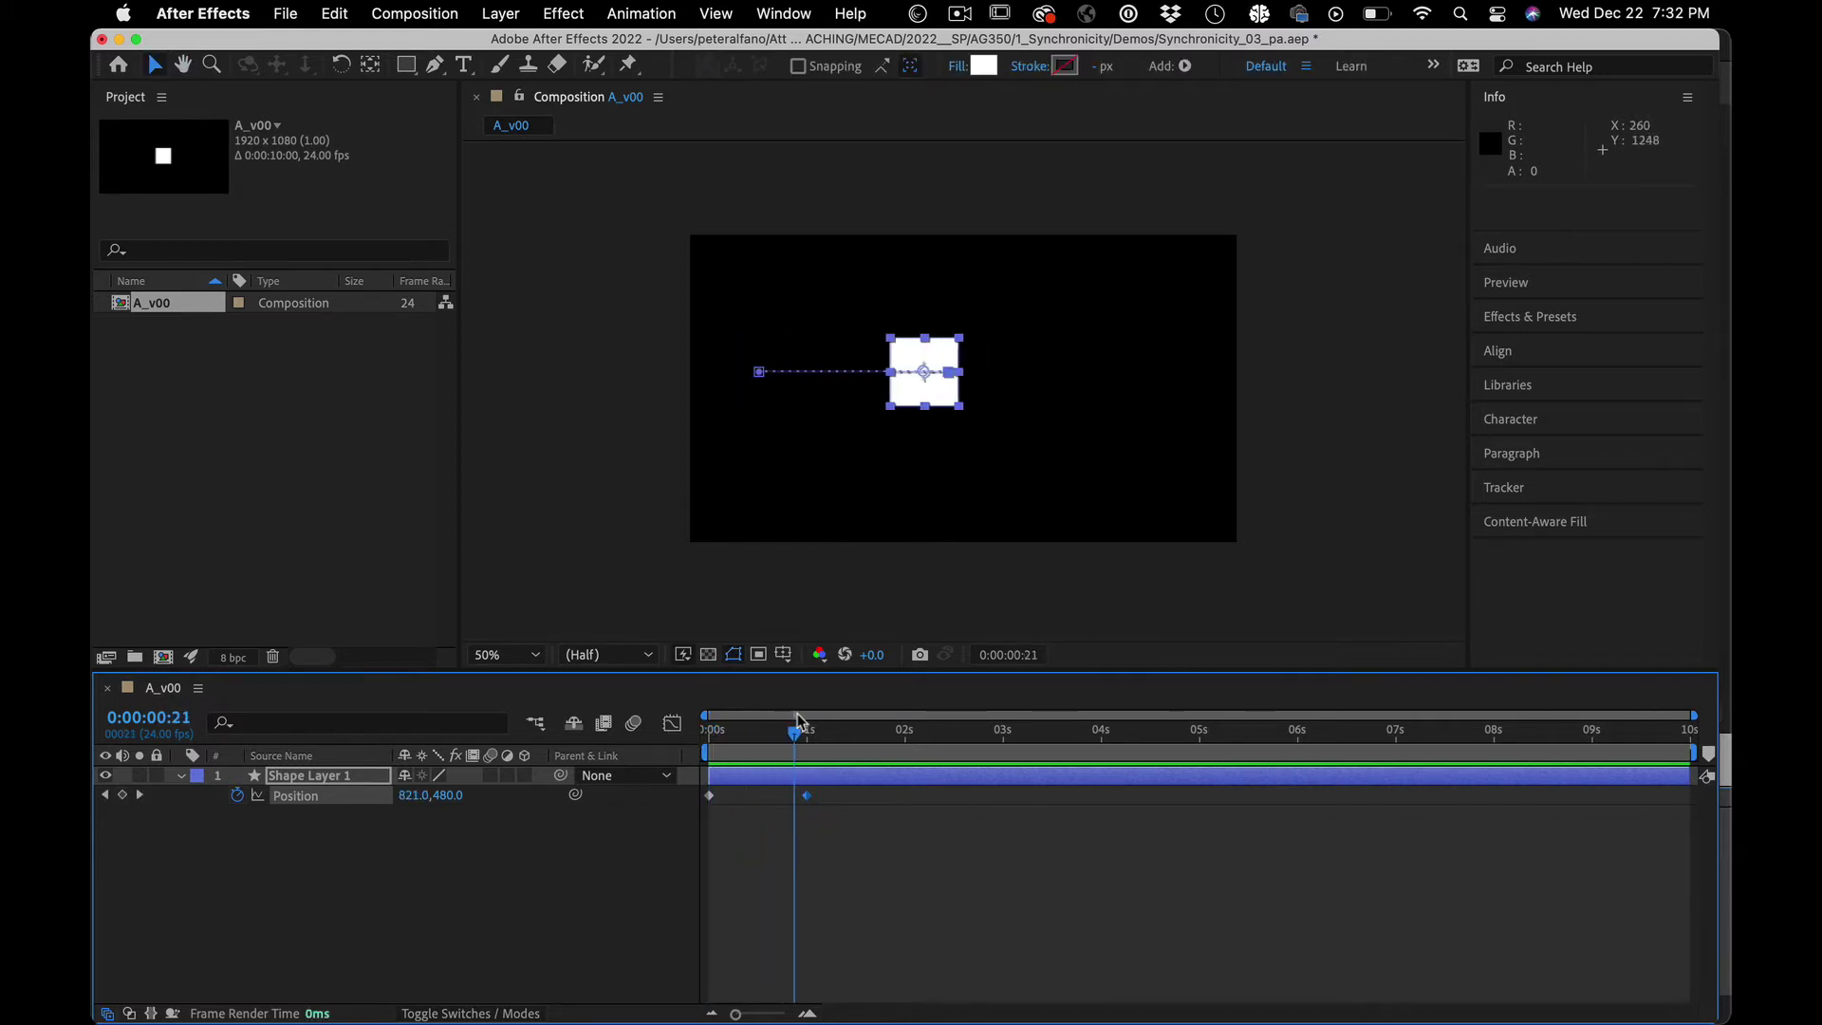
drag(951, 375, 1317, 382)
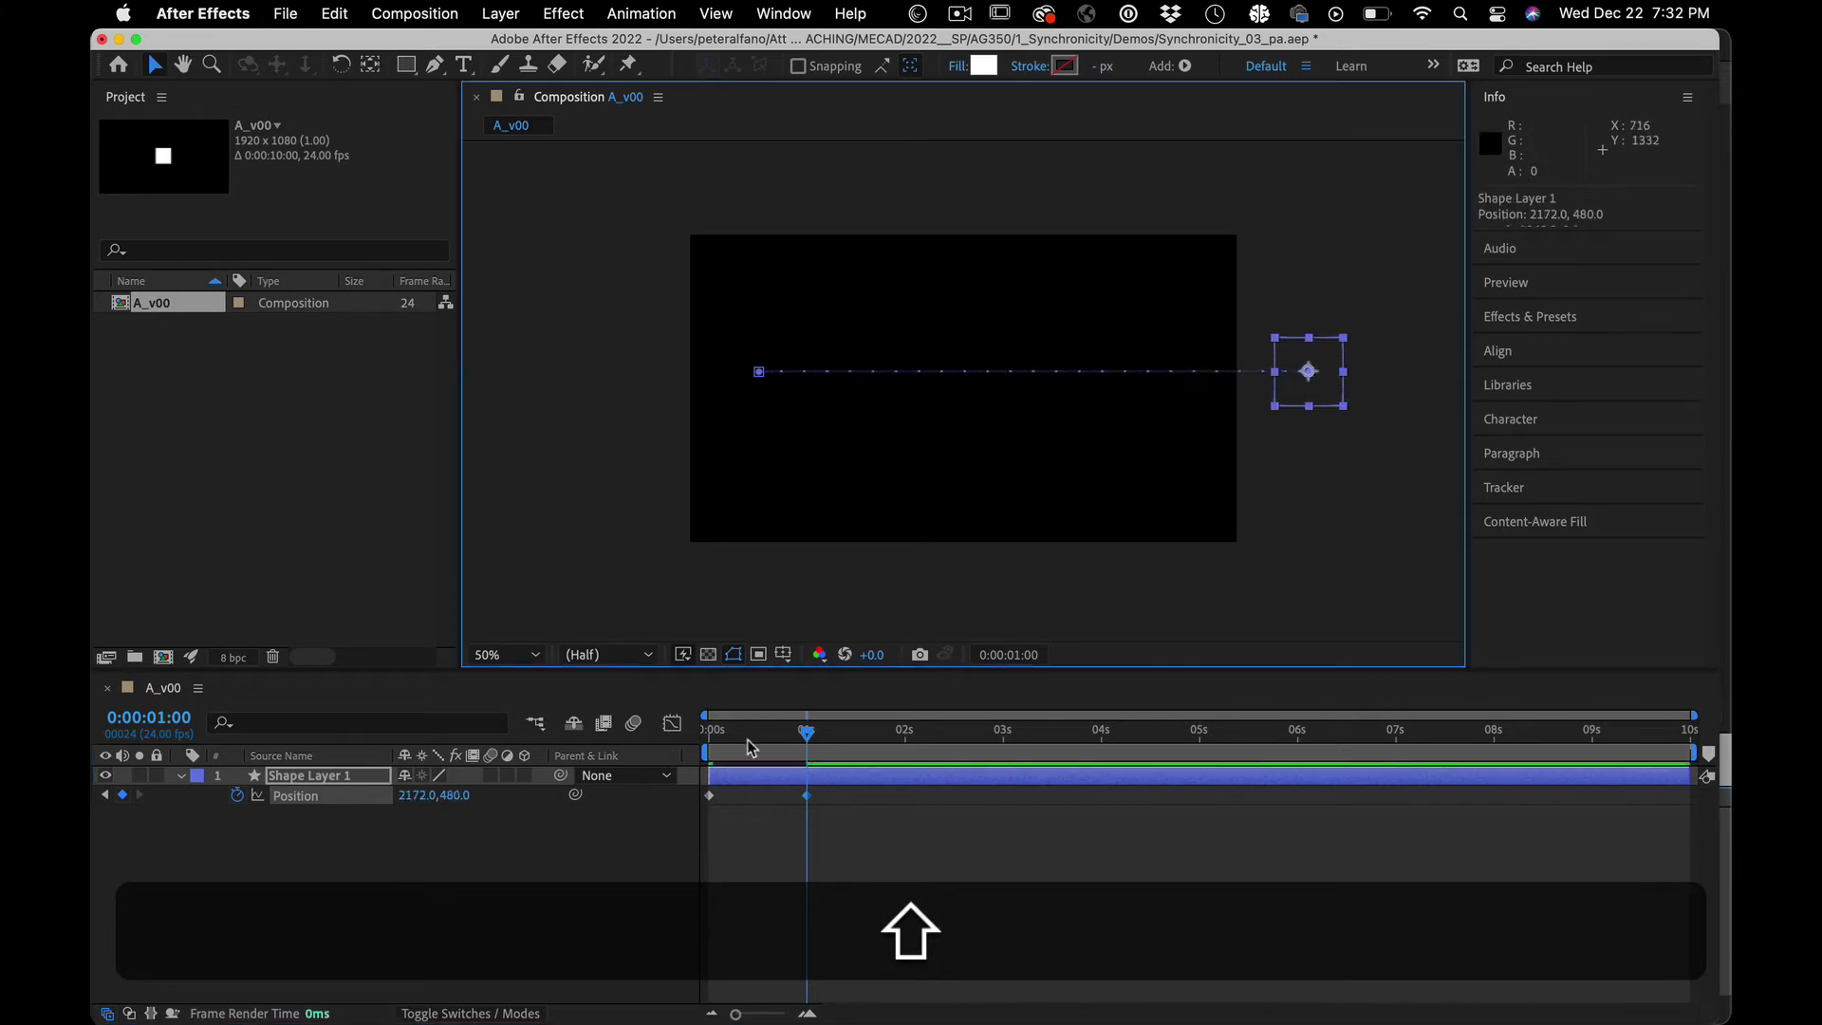
drag(755, 734, 649, 729)
key(space)
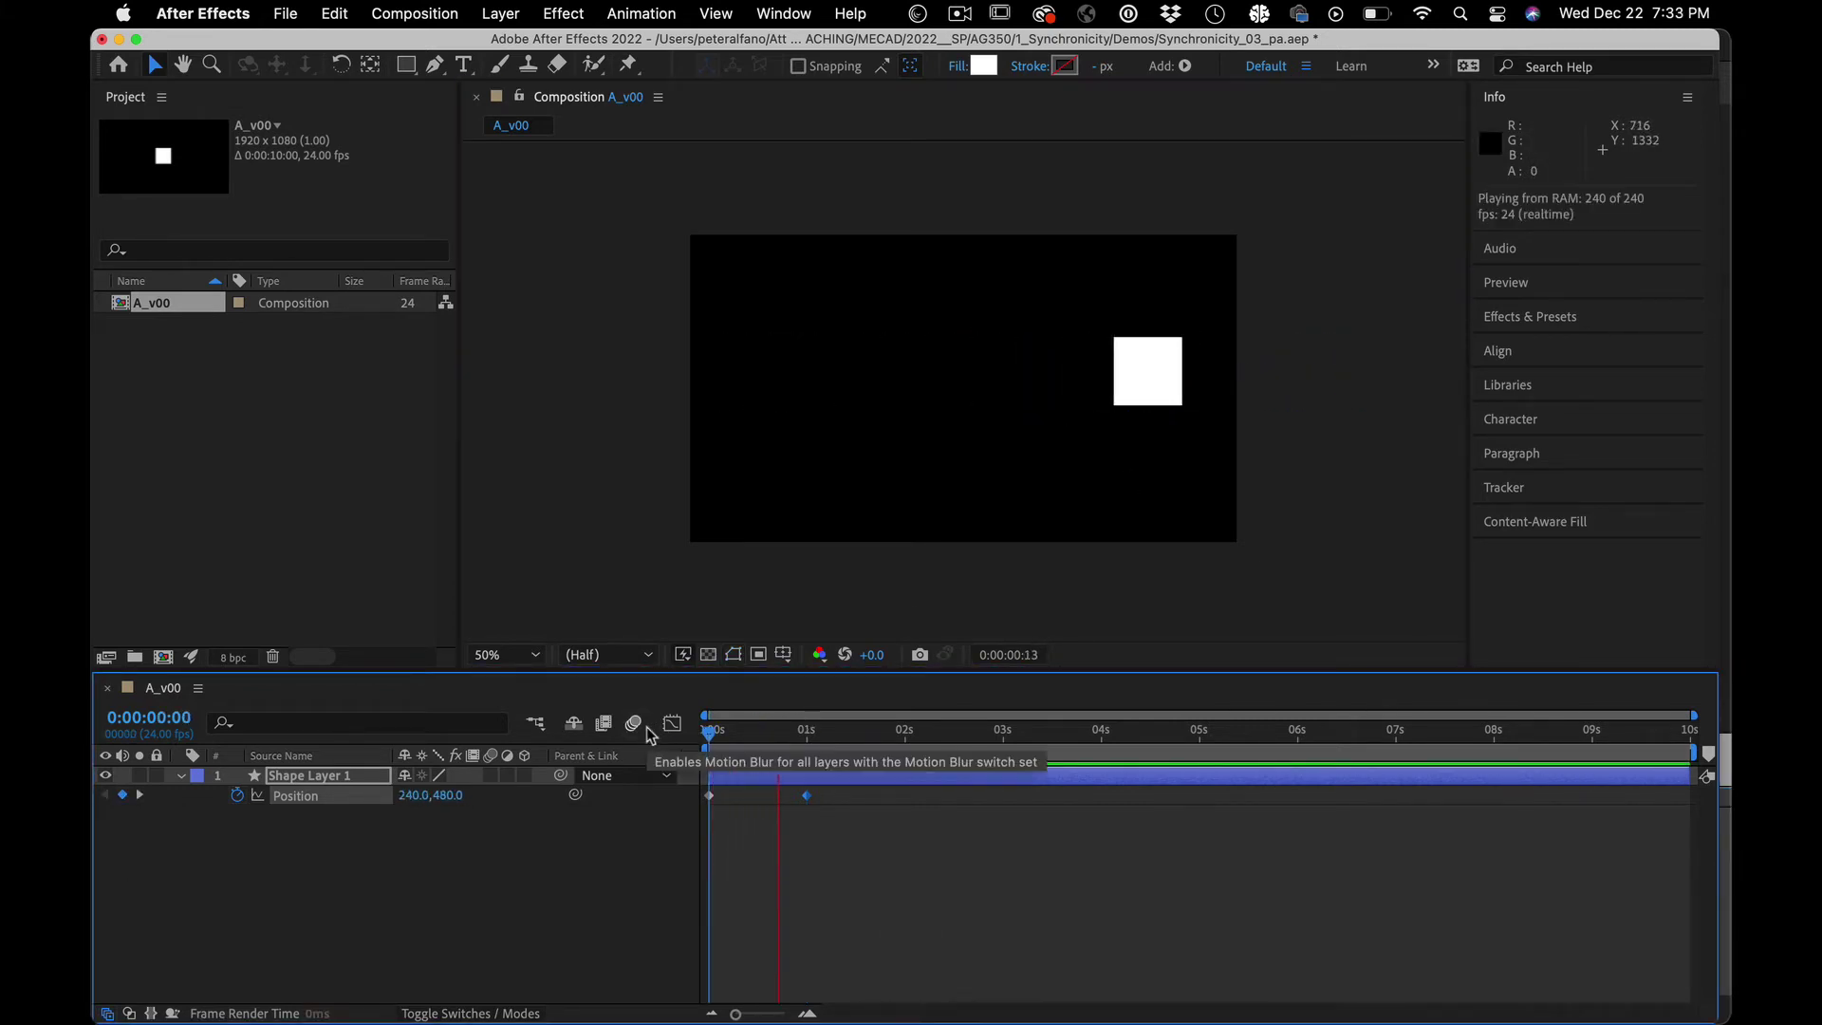
key(space)
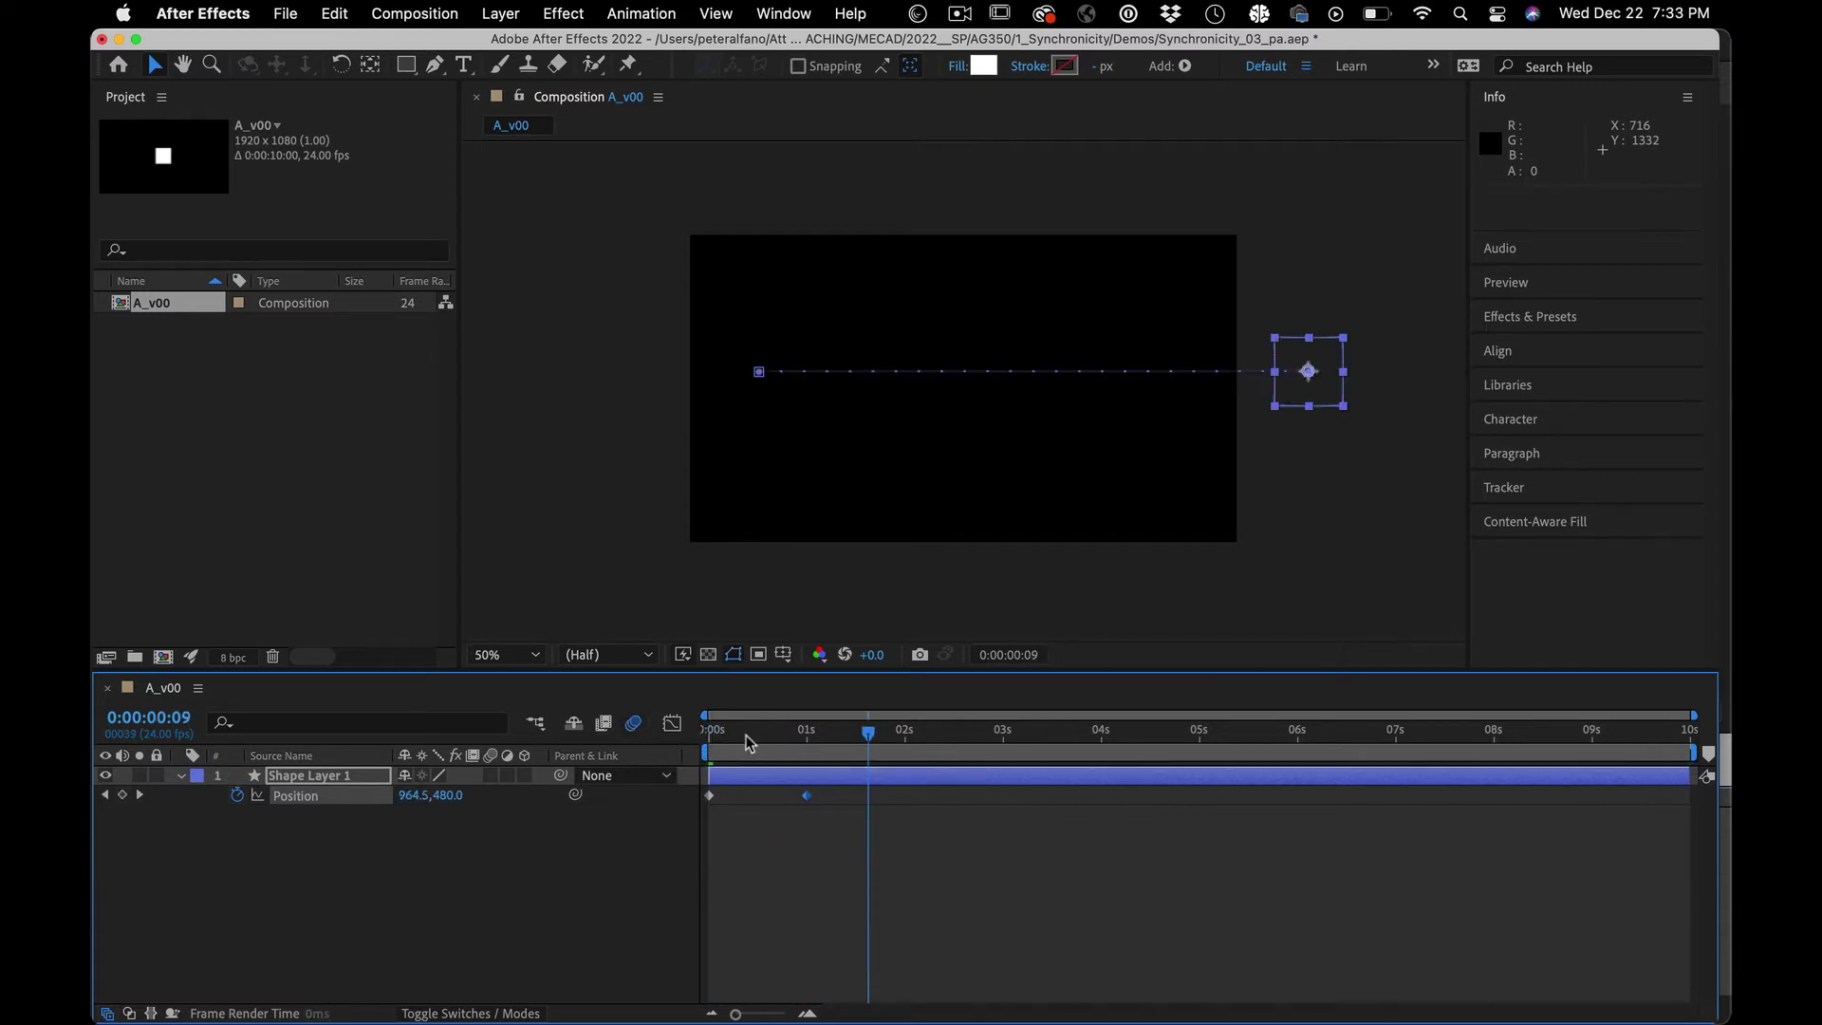
Step: At 0:00:01:00, move the square horizontally back into frame at Position 1640, 480 and preview from the start
drag(744, 737, 810, 691)
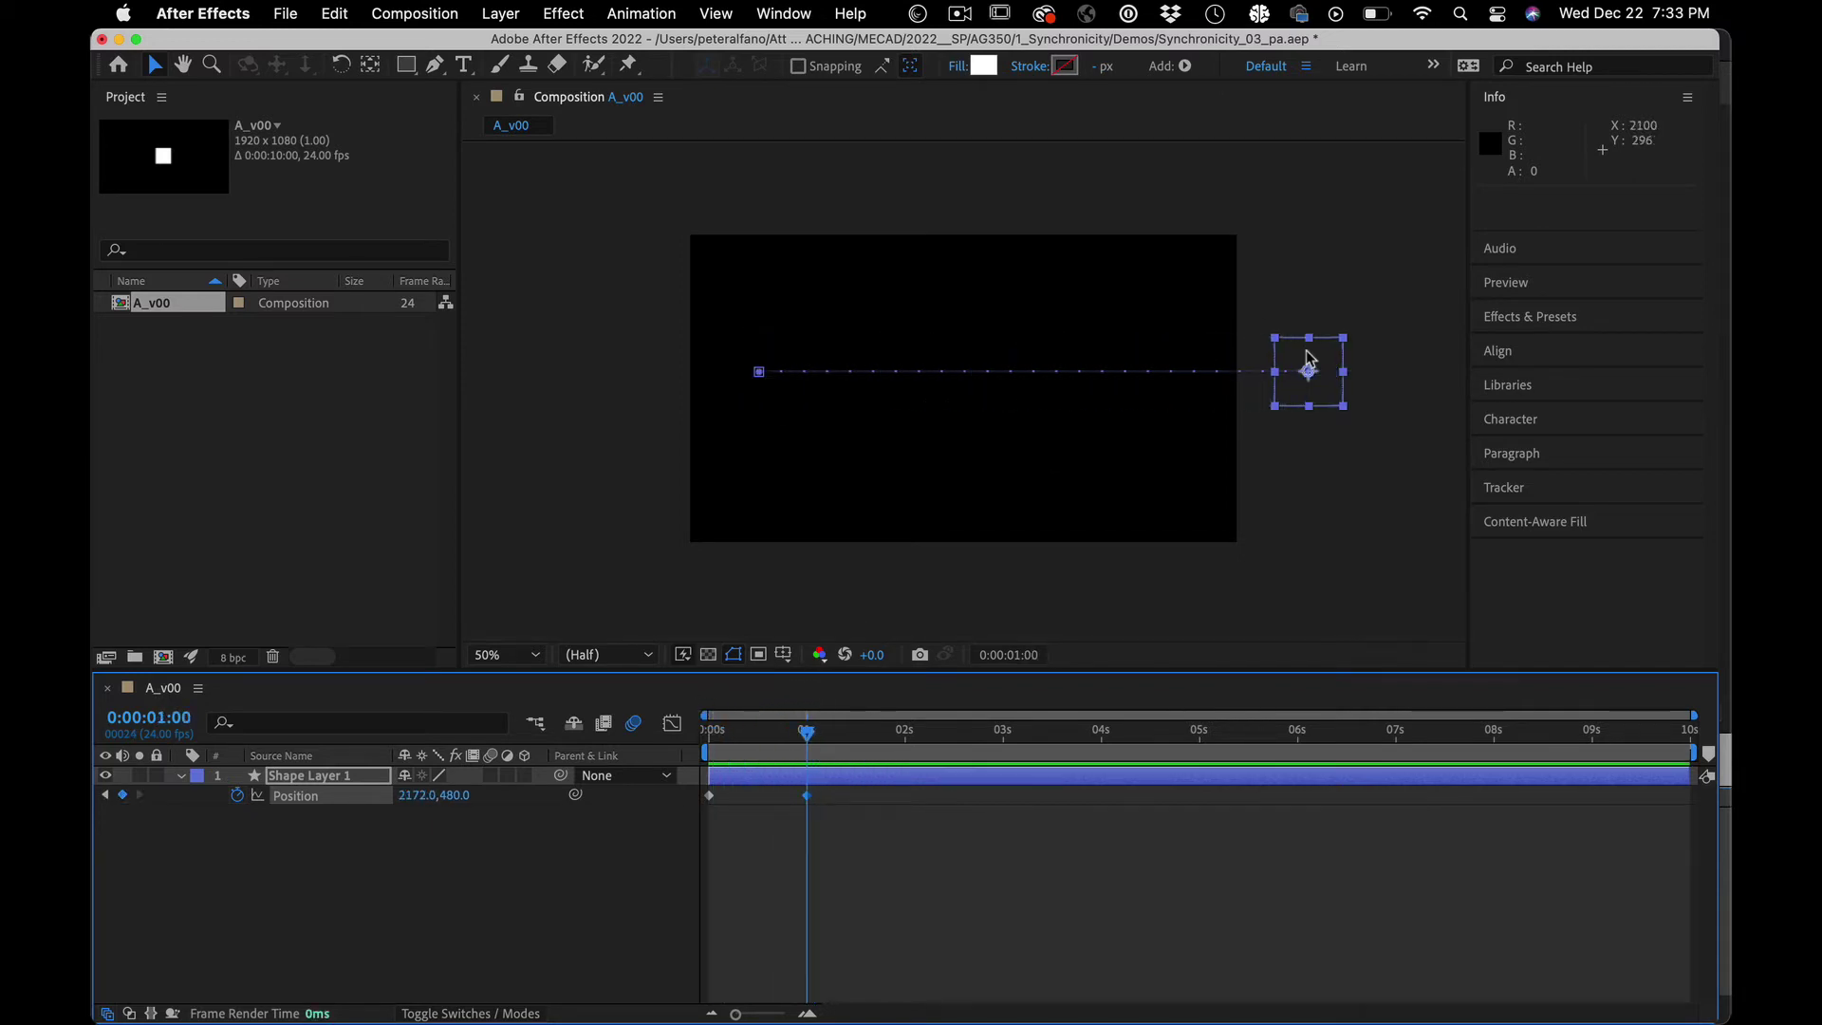
drag(1310, 399, 1156, 400)
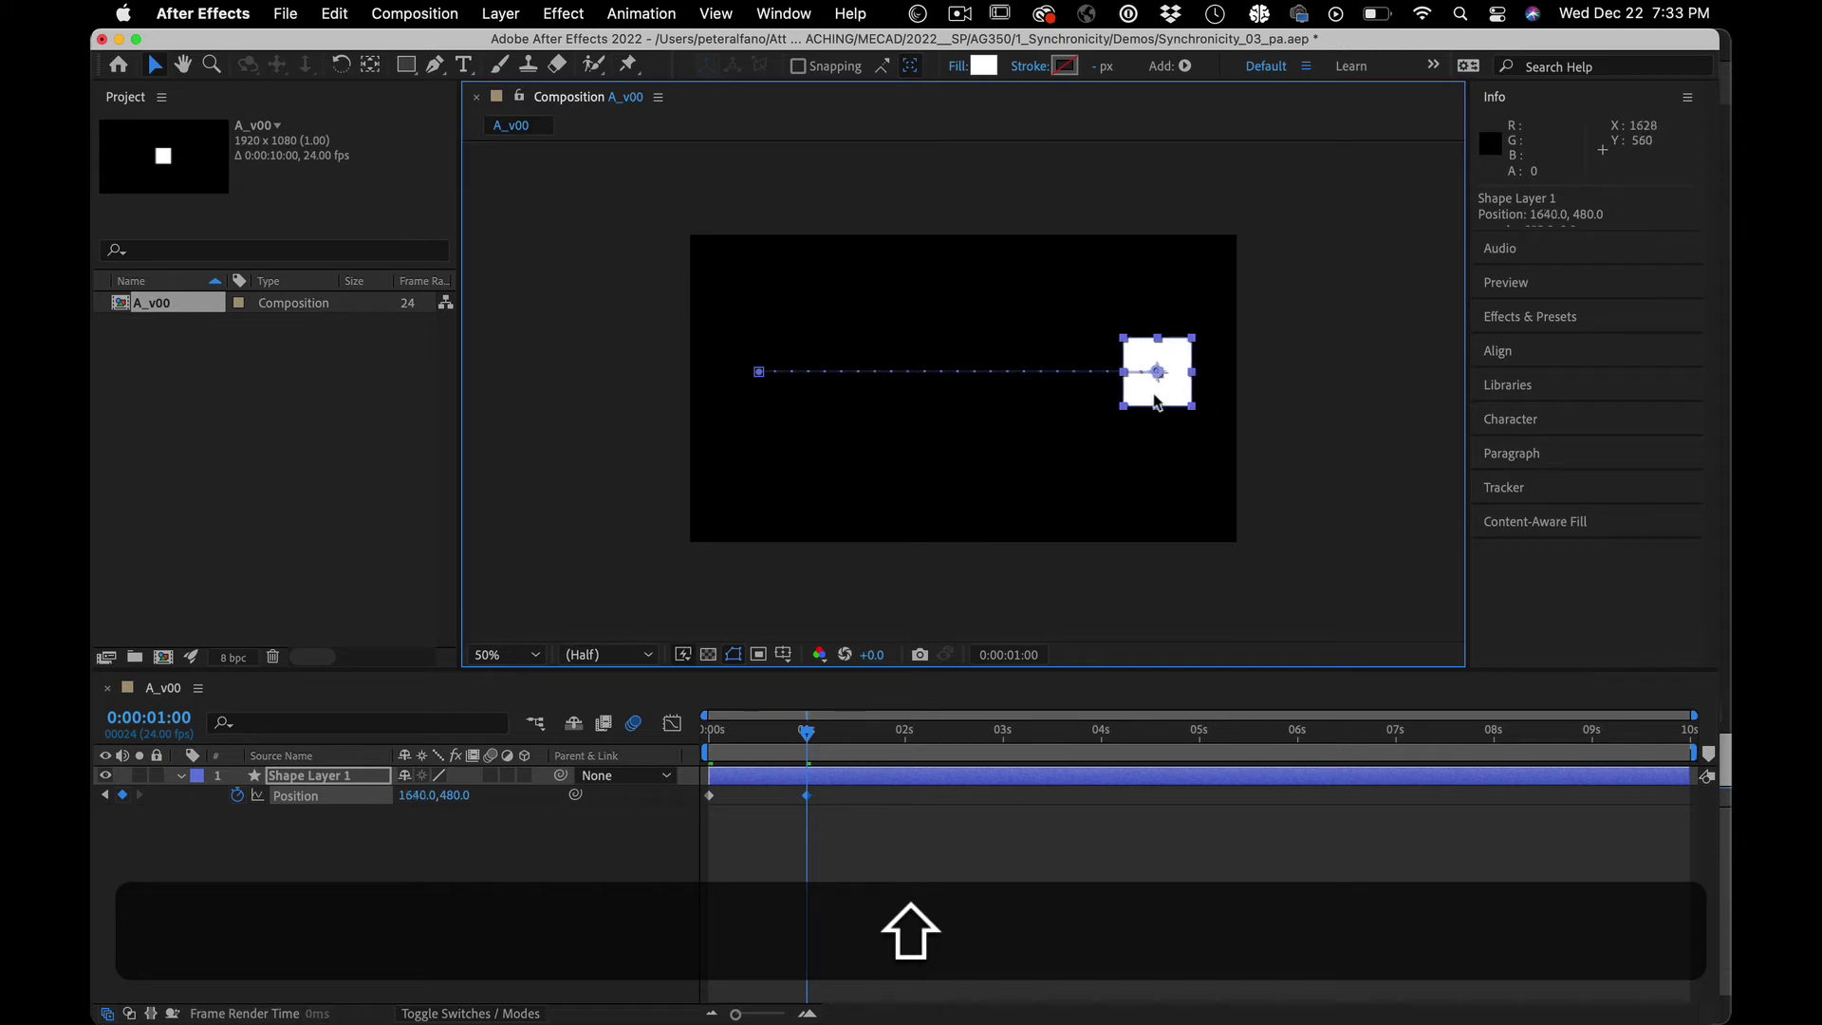
drag(808, 730, 712, 729)
key(space)
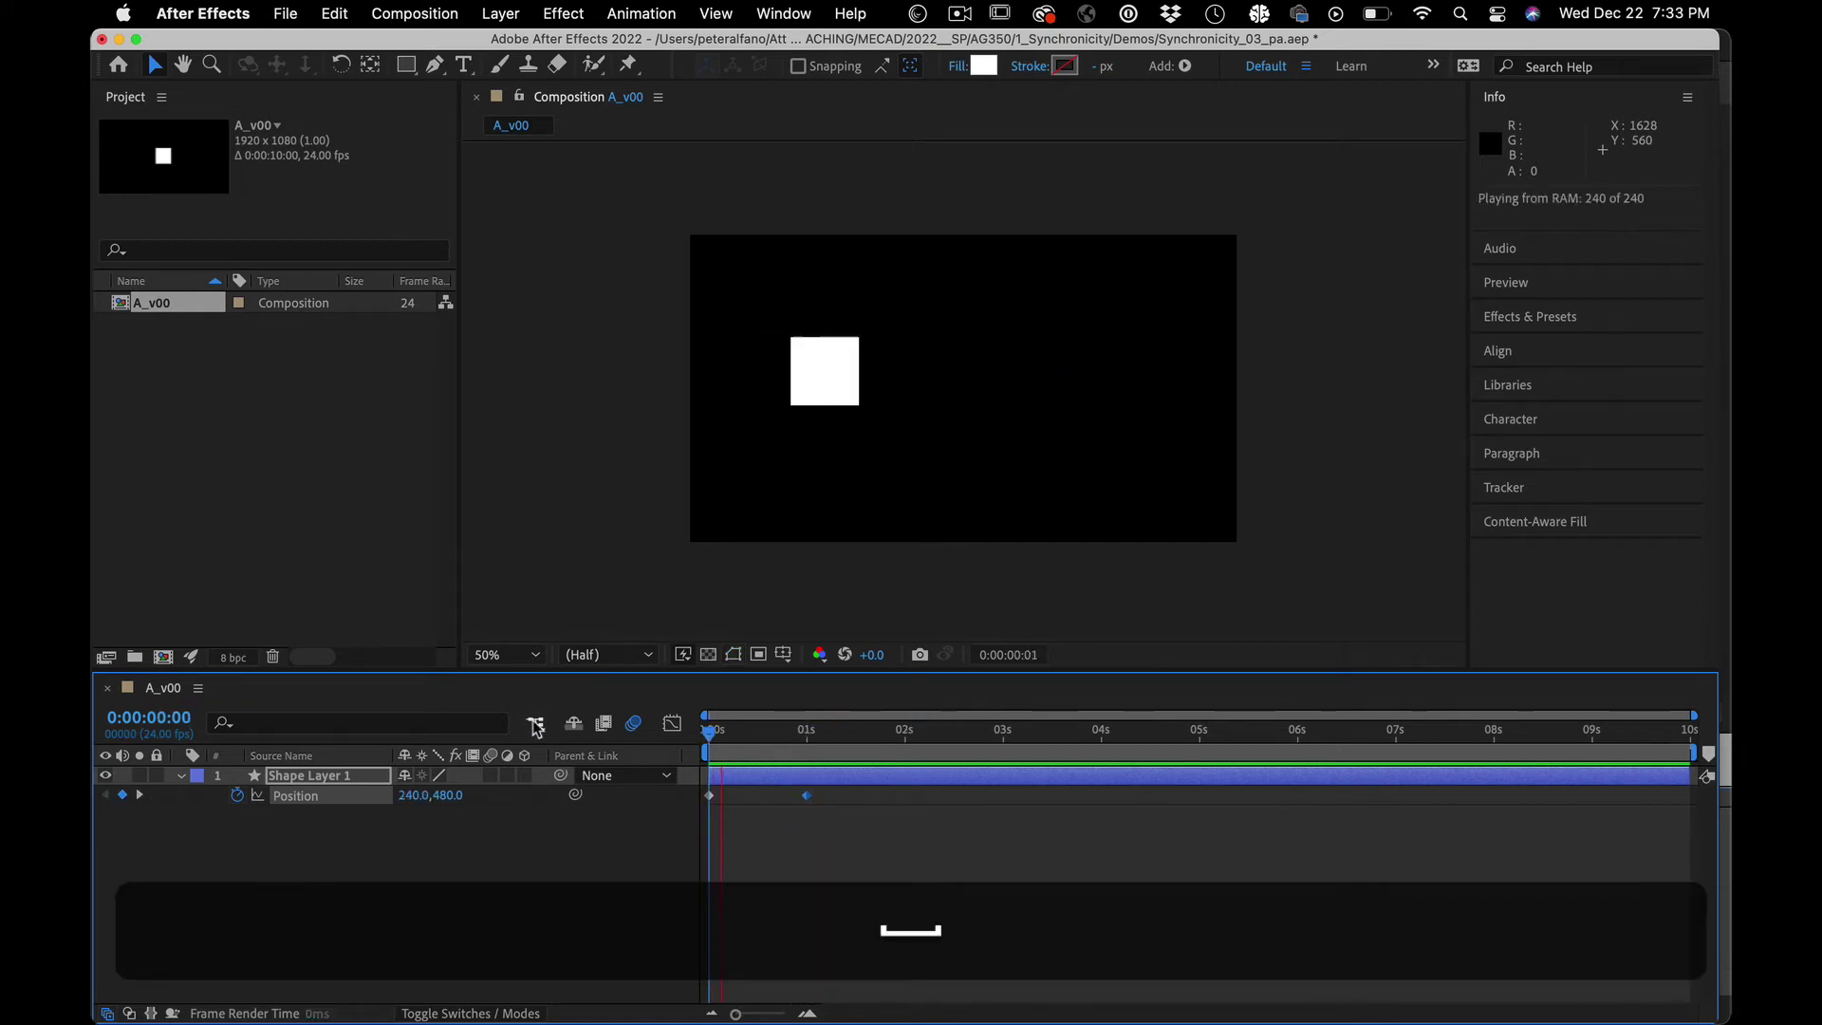
key(space)
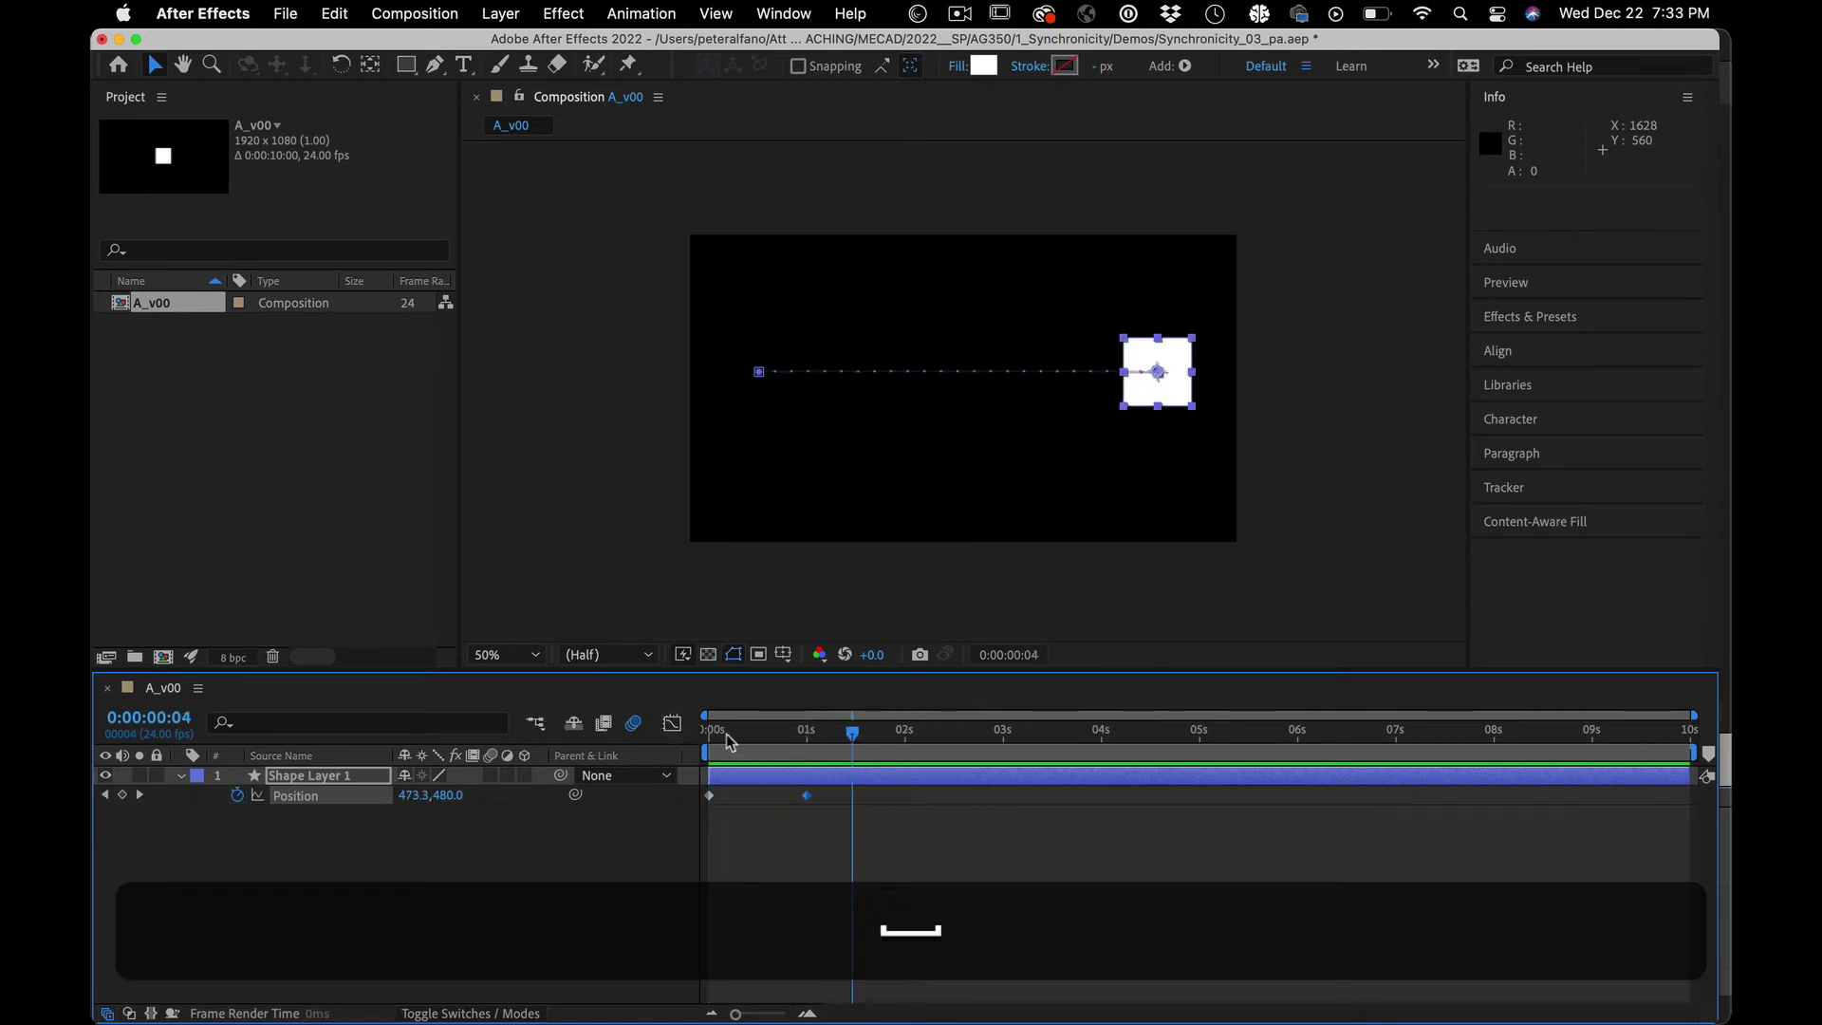
Step: Select both Position keyframes of Shape Layer 1 and shift them together to 0:00:01:00 and 0:00:02:00
click(808, 871)
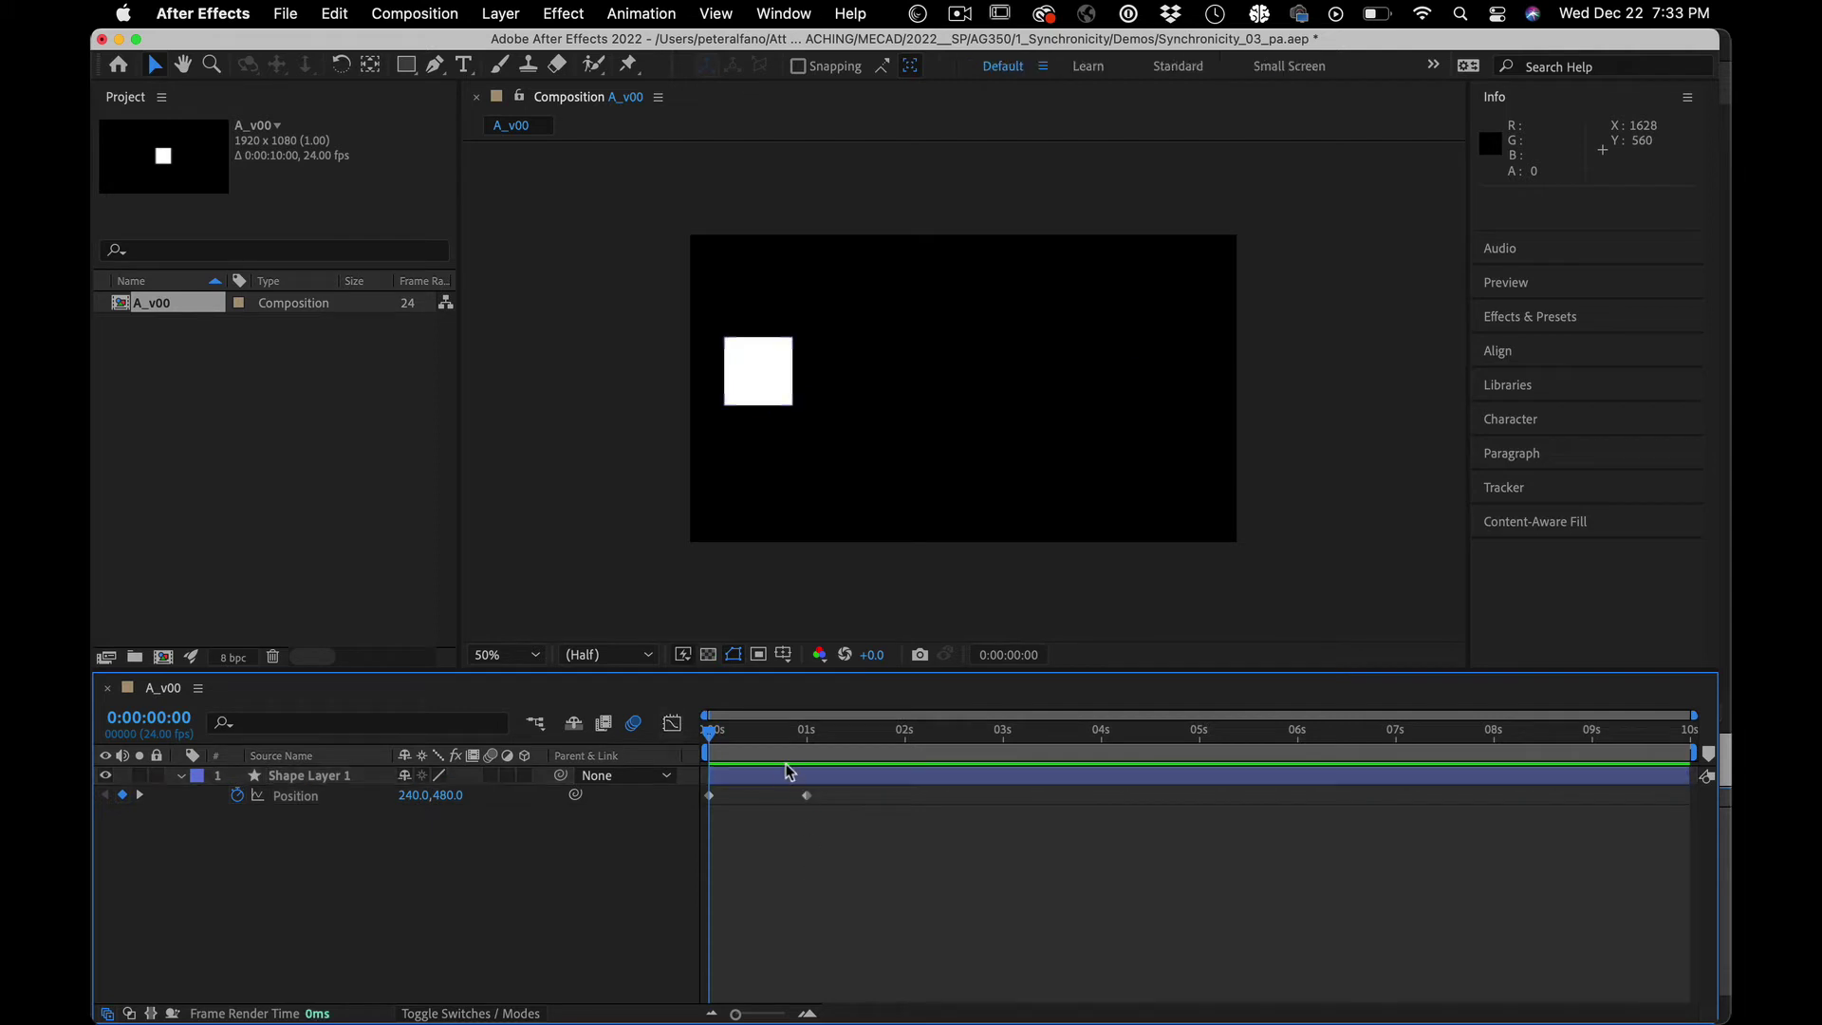
mouse_move(717, 739)
mouse_down()
mouse_move(816, 728)
mouse_move(698, 738)
mouse_up()
click(334, 778)
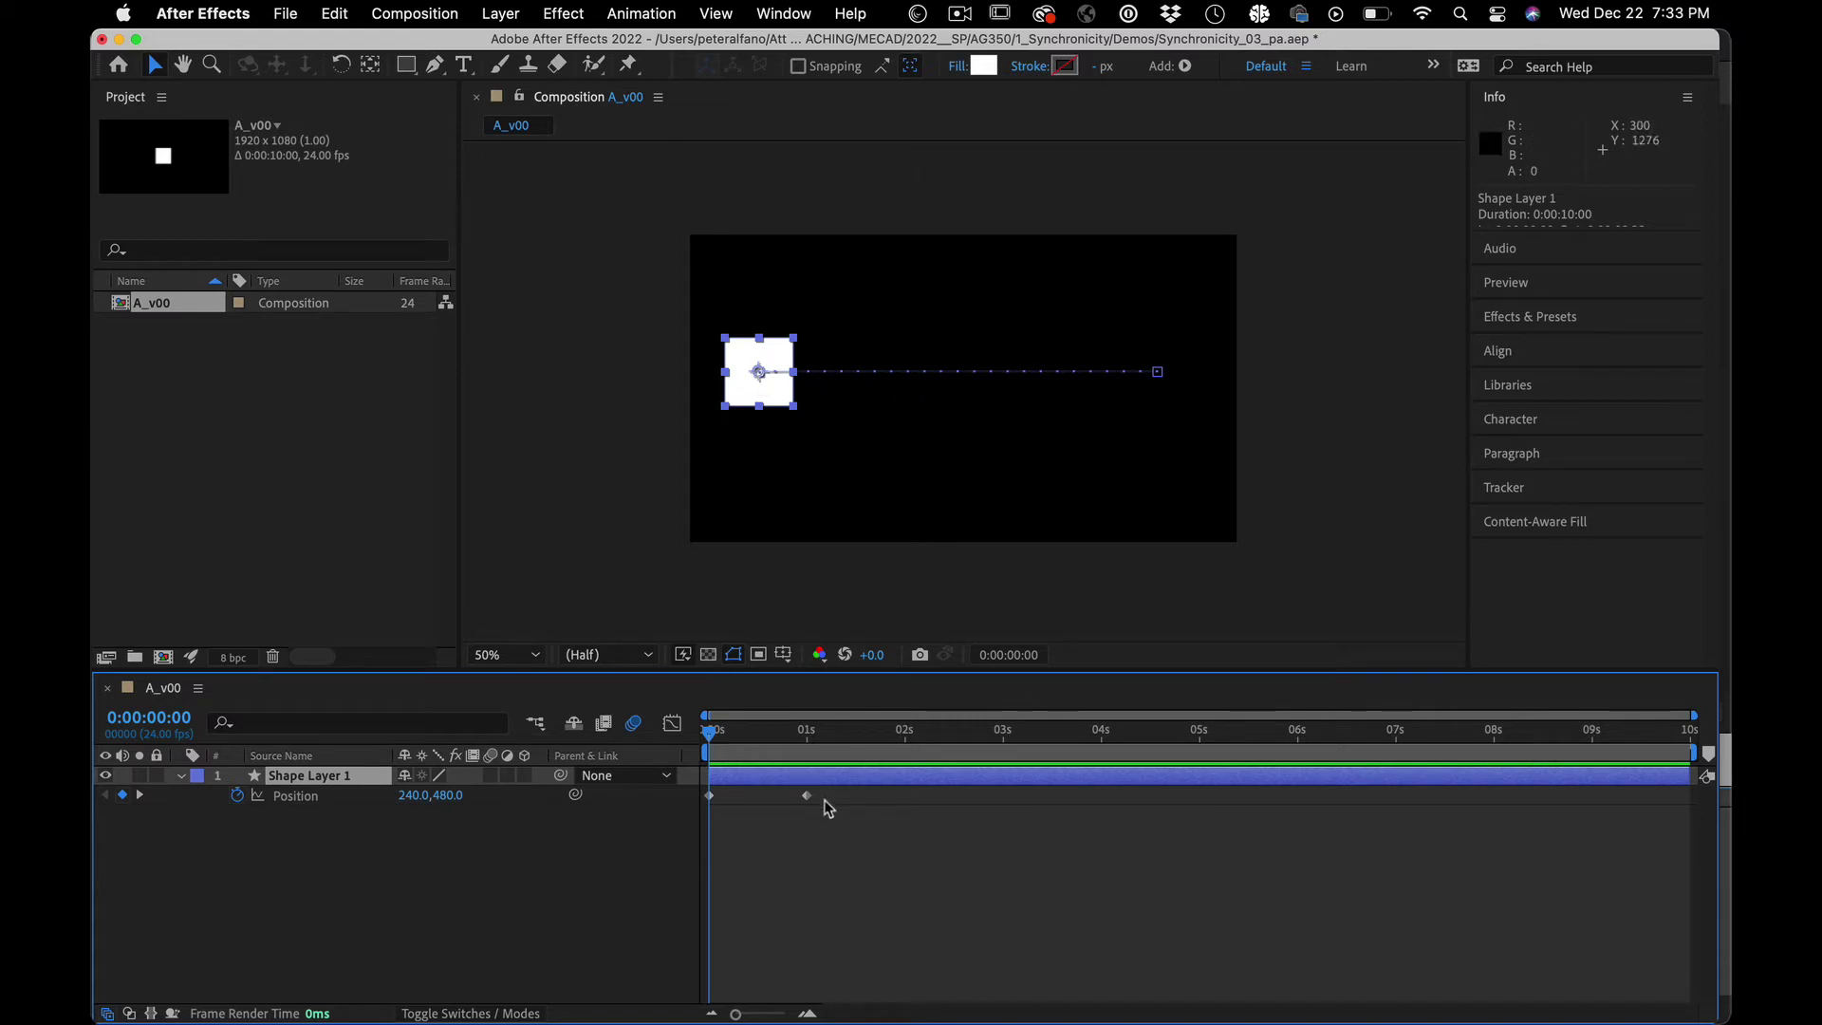
drag(822, 803, 671, 725)
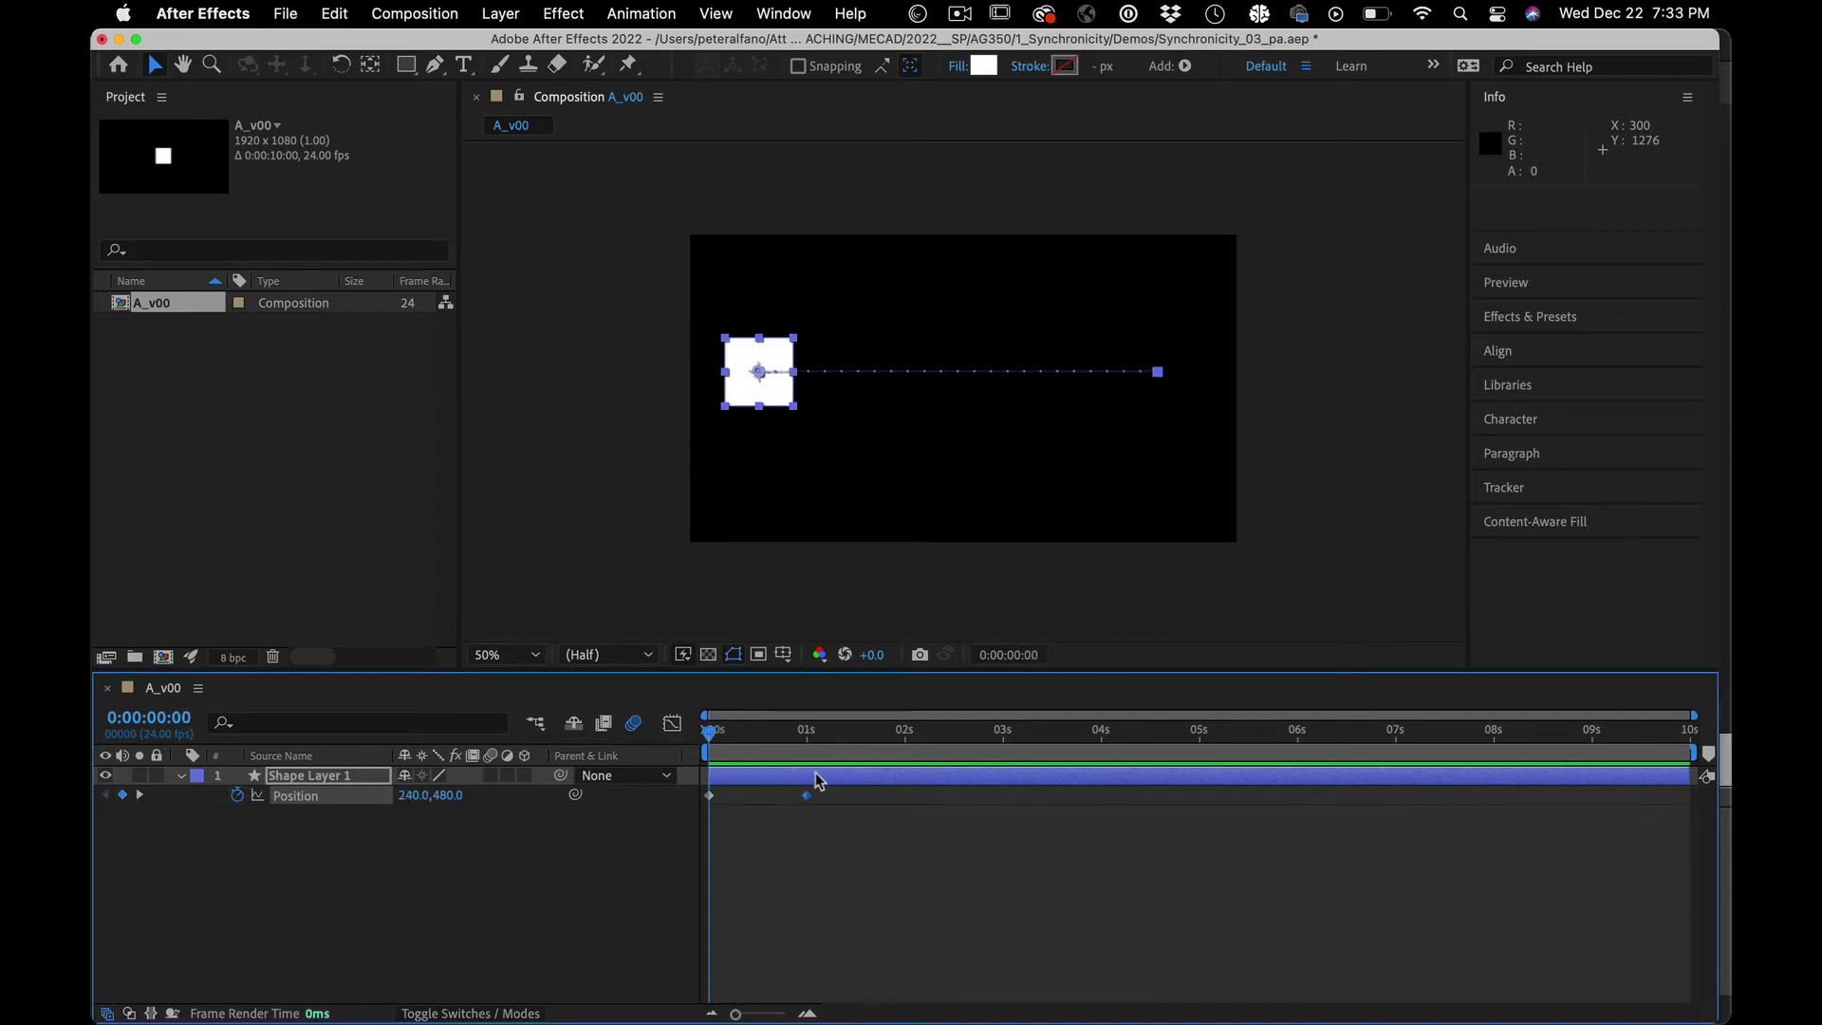
drag(828, 797, 661, 839)
drag(810, 795, 903, 801)
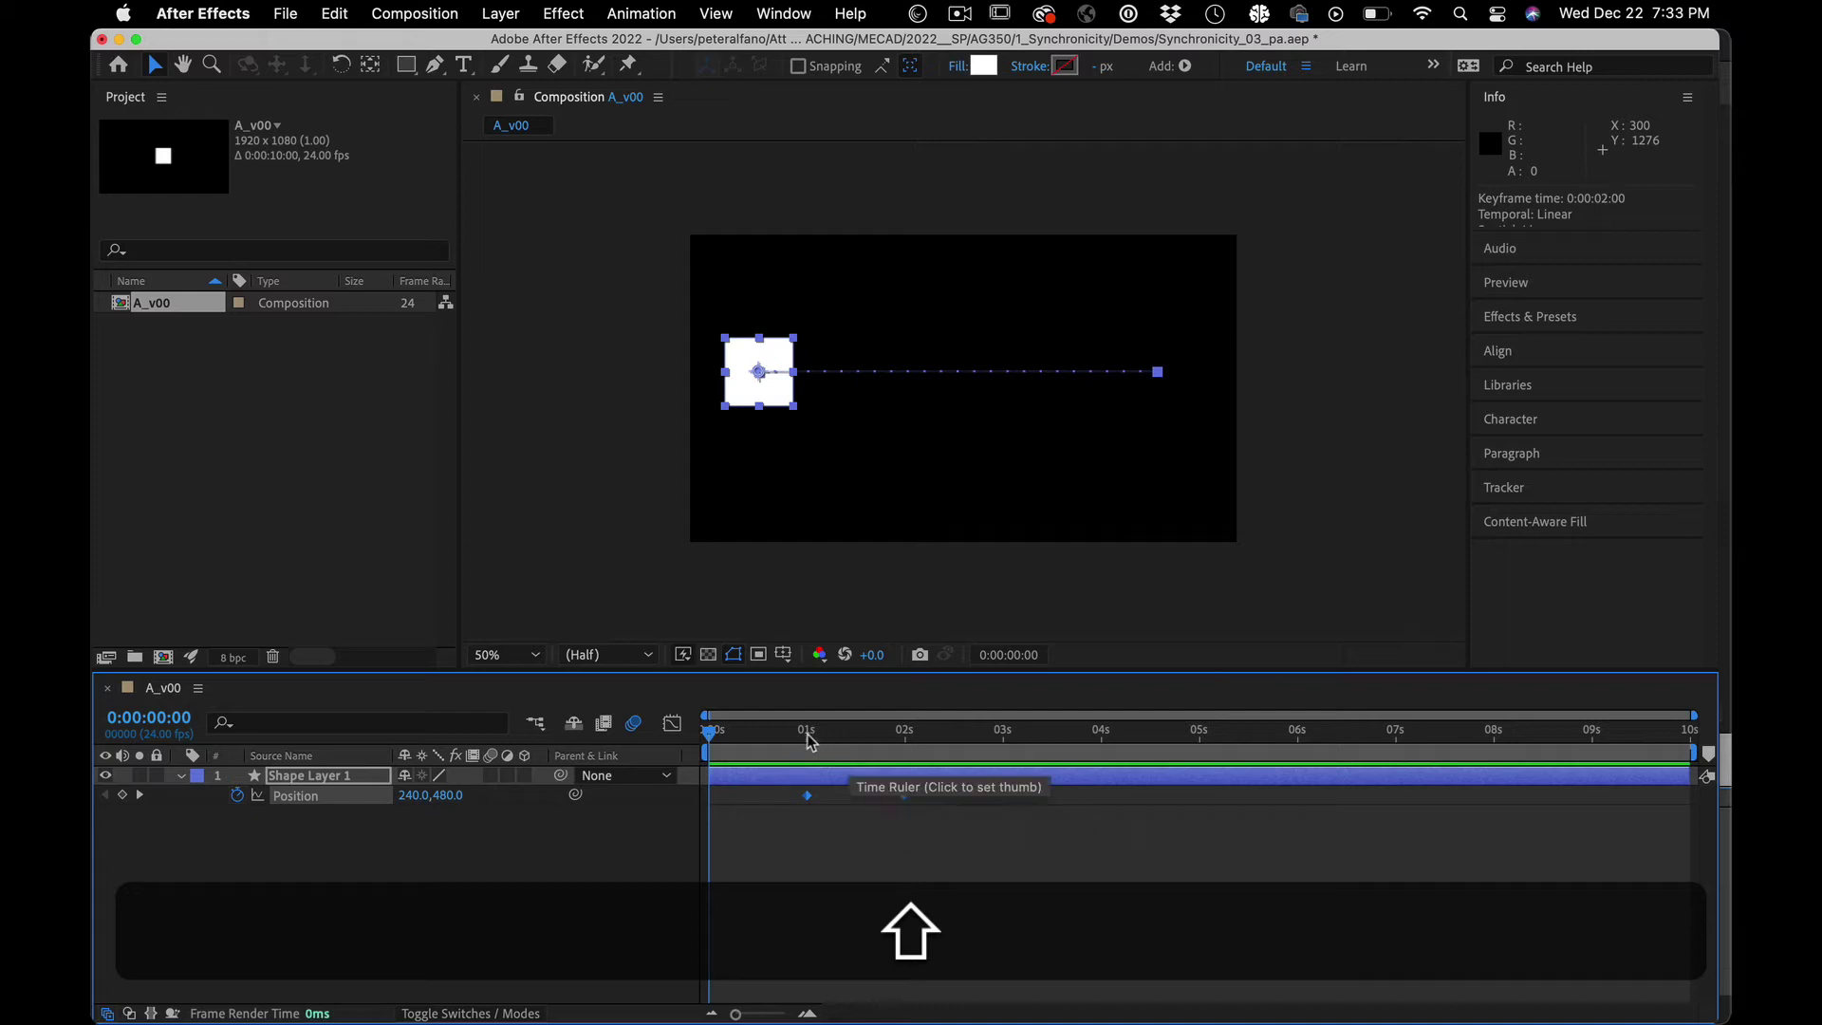
Step: End the work area at 0:00:02:23, trim the composition to it and preview the three-second animation
drag(807, 736, 1004, 731)
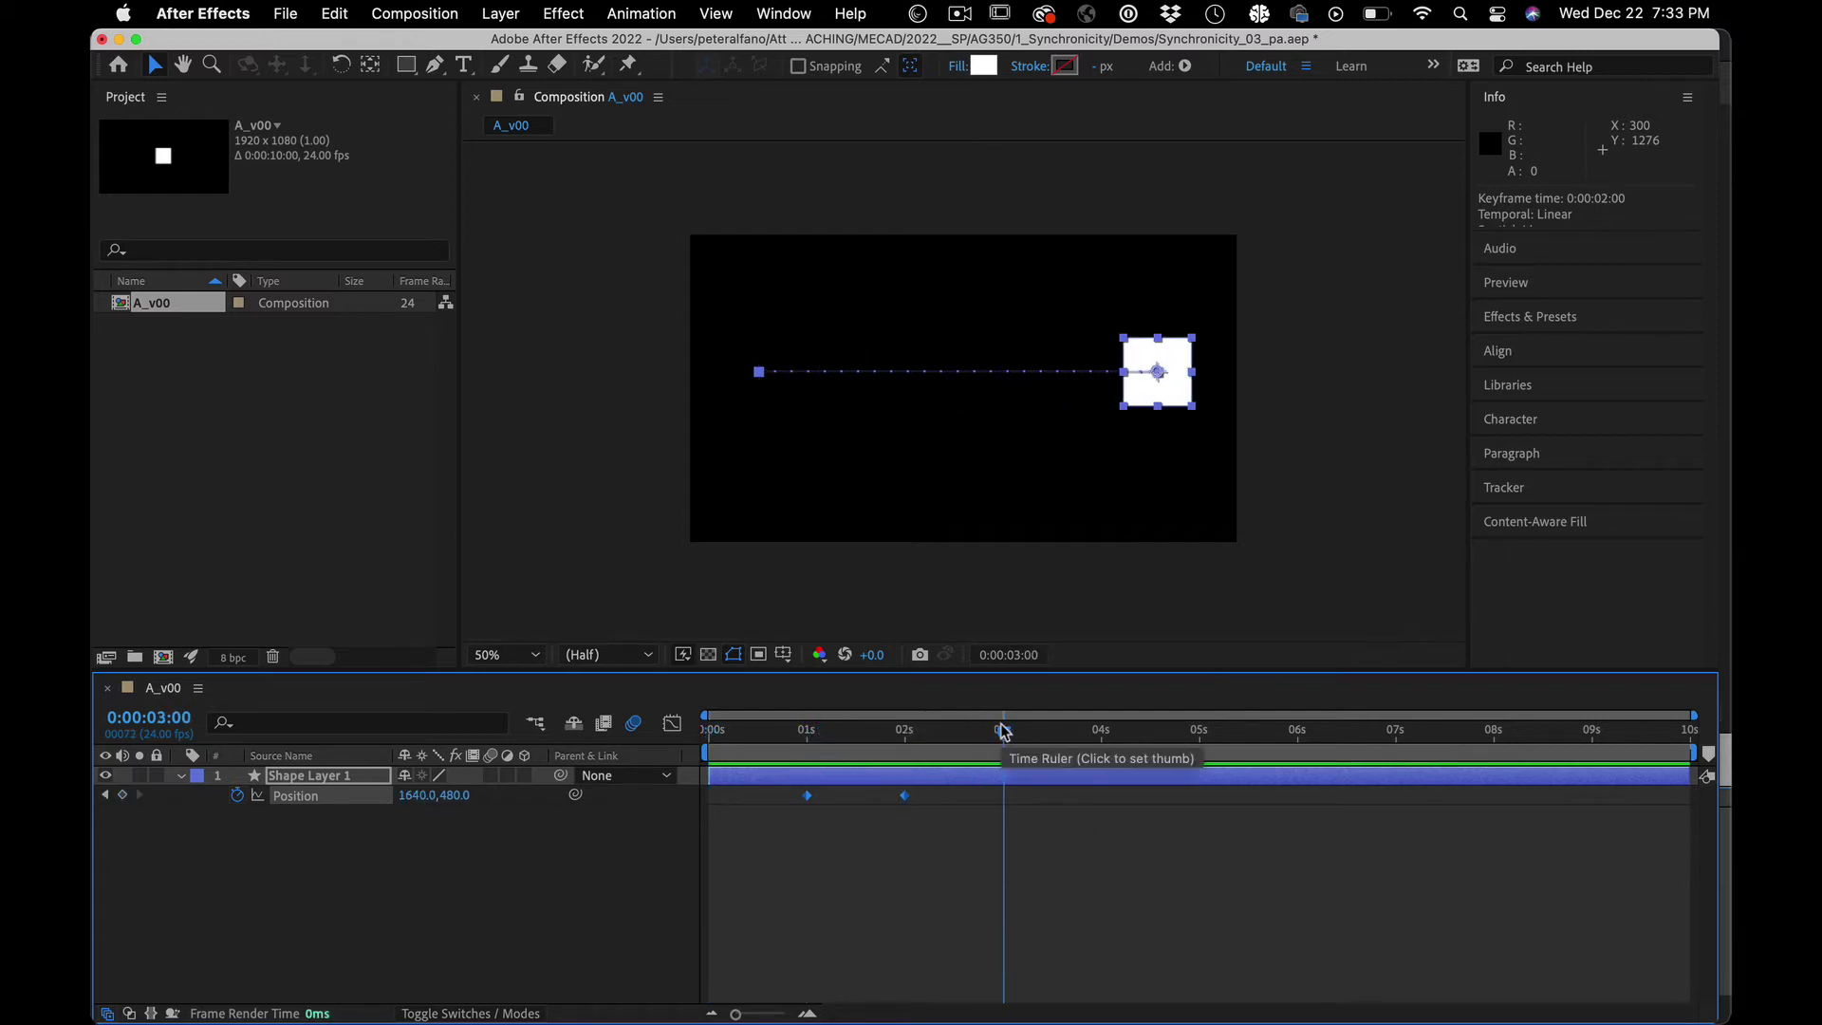
key(Page_Up)
key(n)
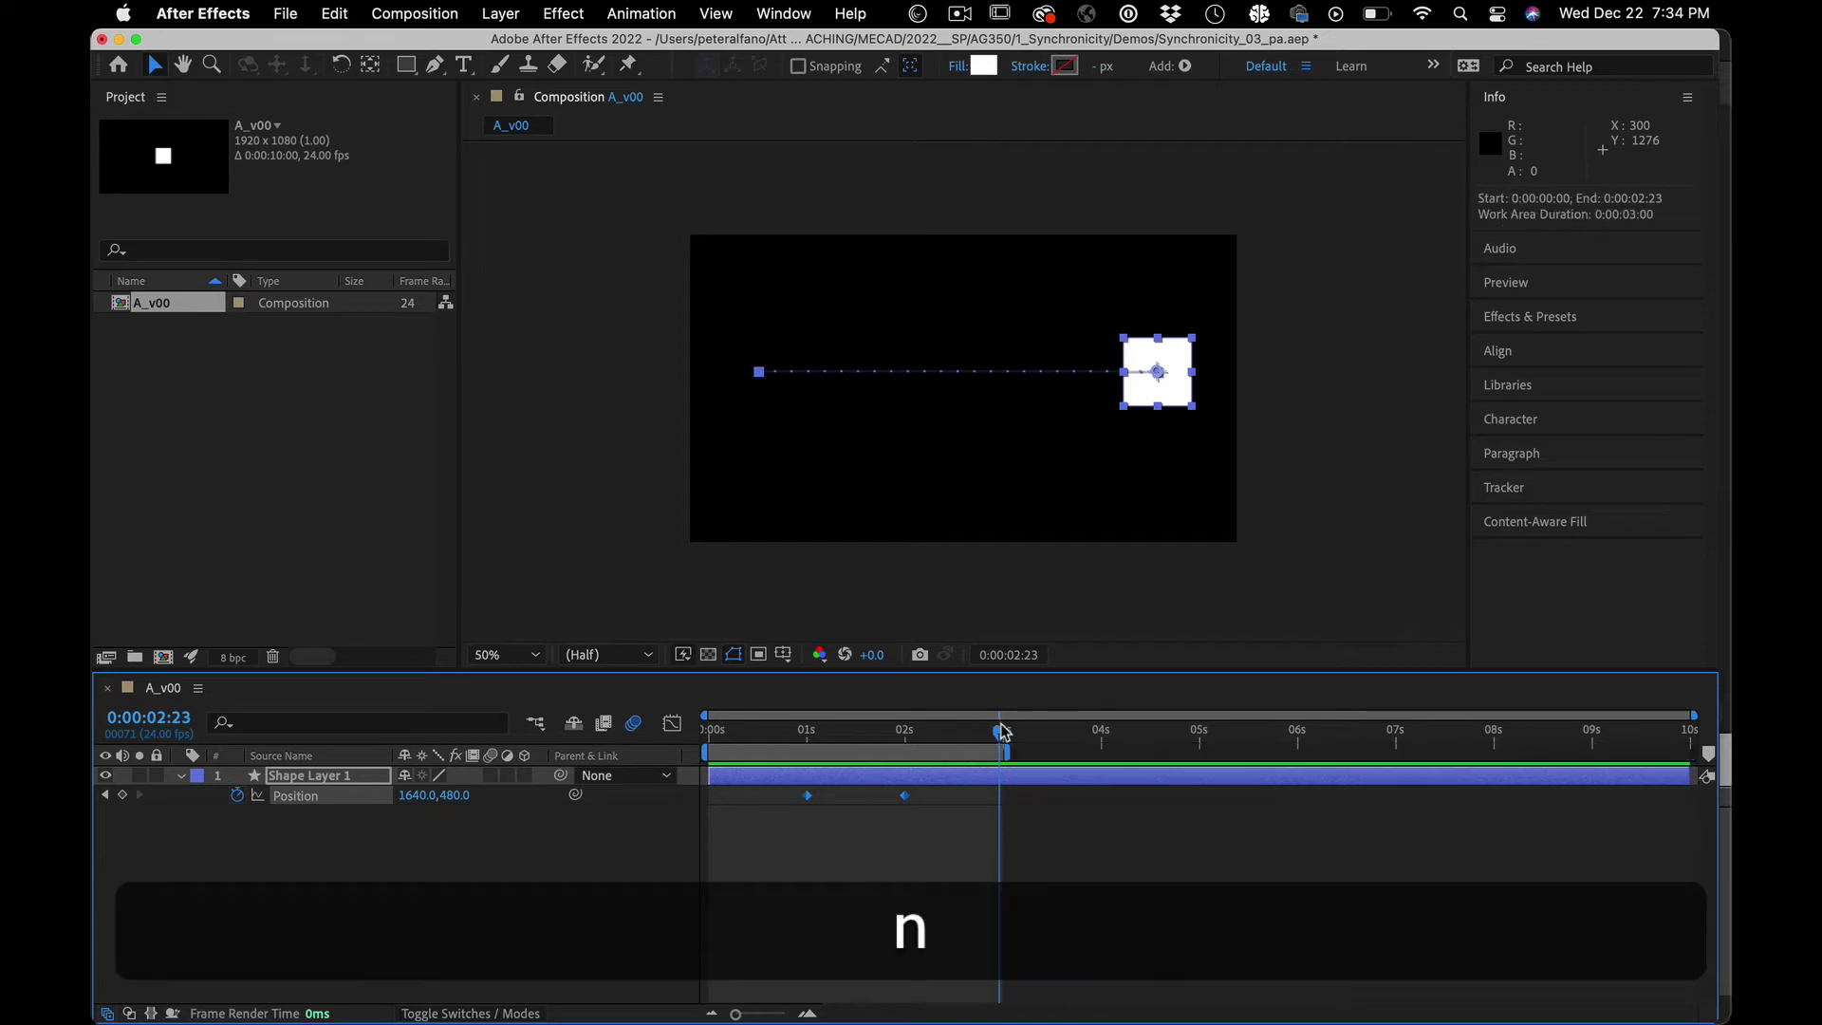
right_click(953, 751)
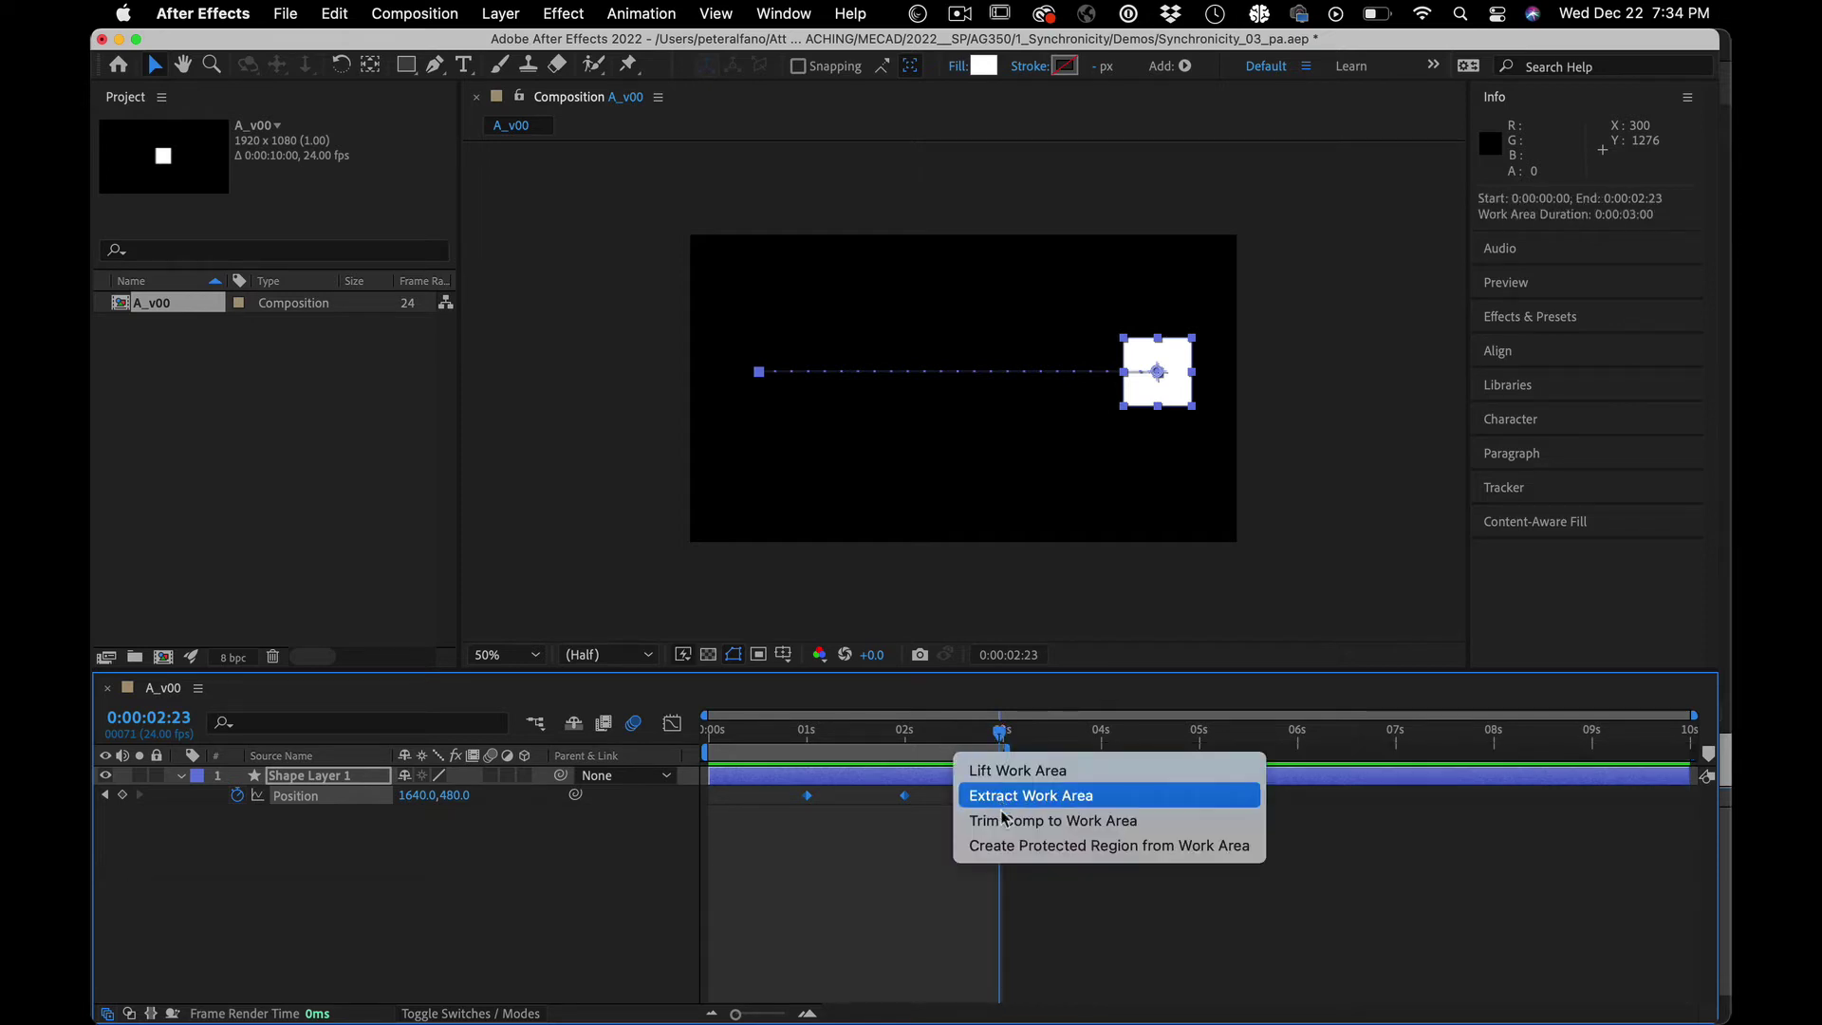
click(986, 820)
key(space)
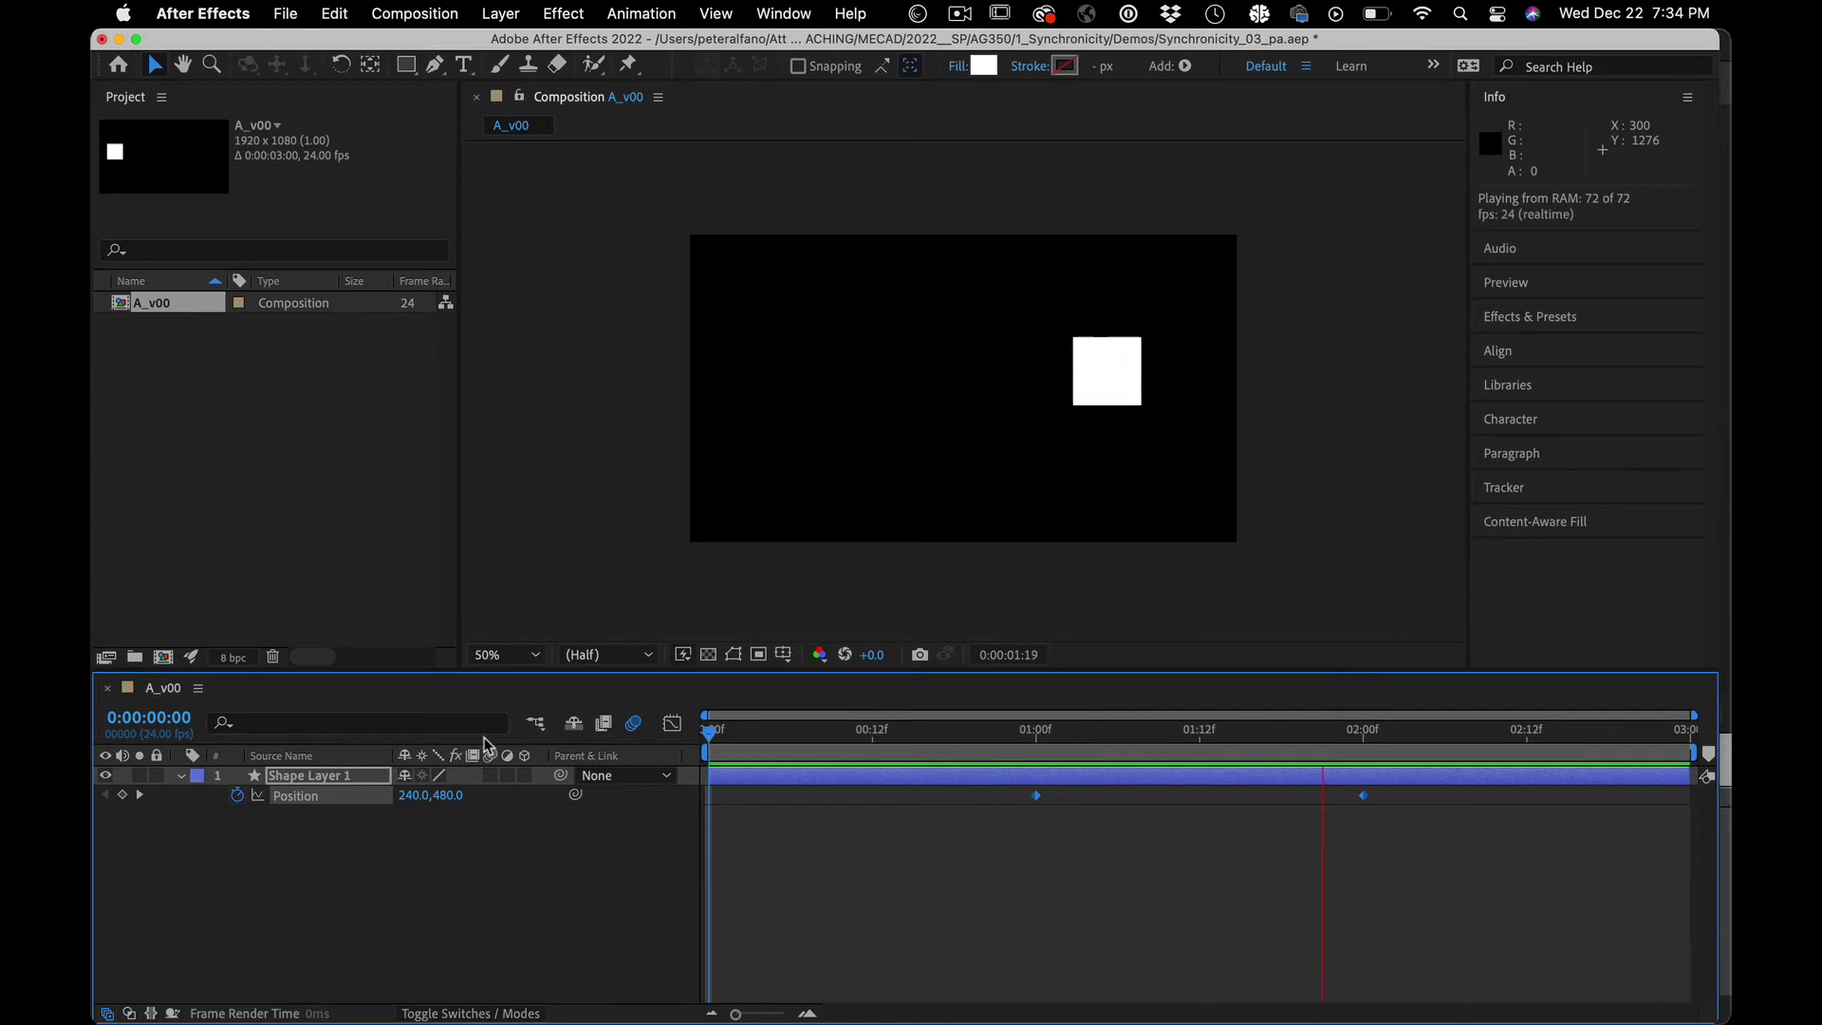
key(space)
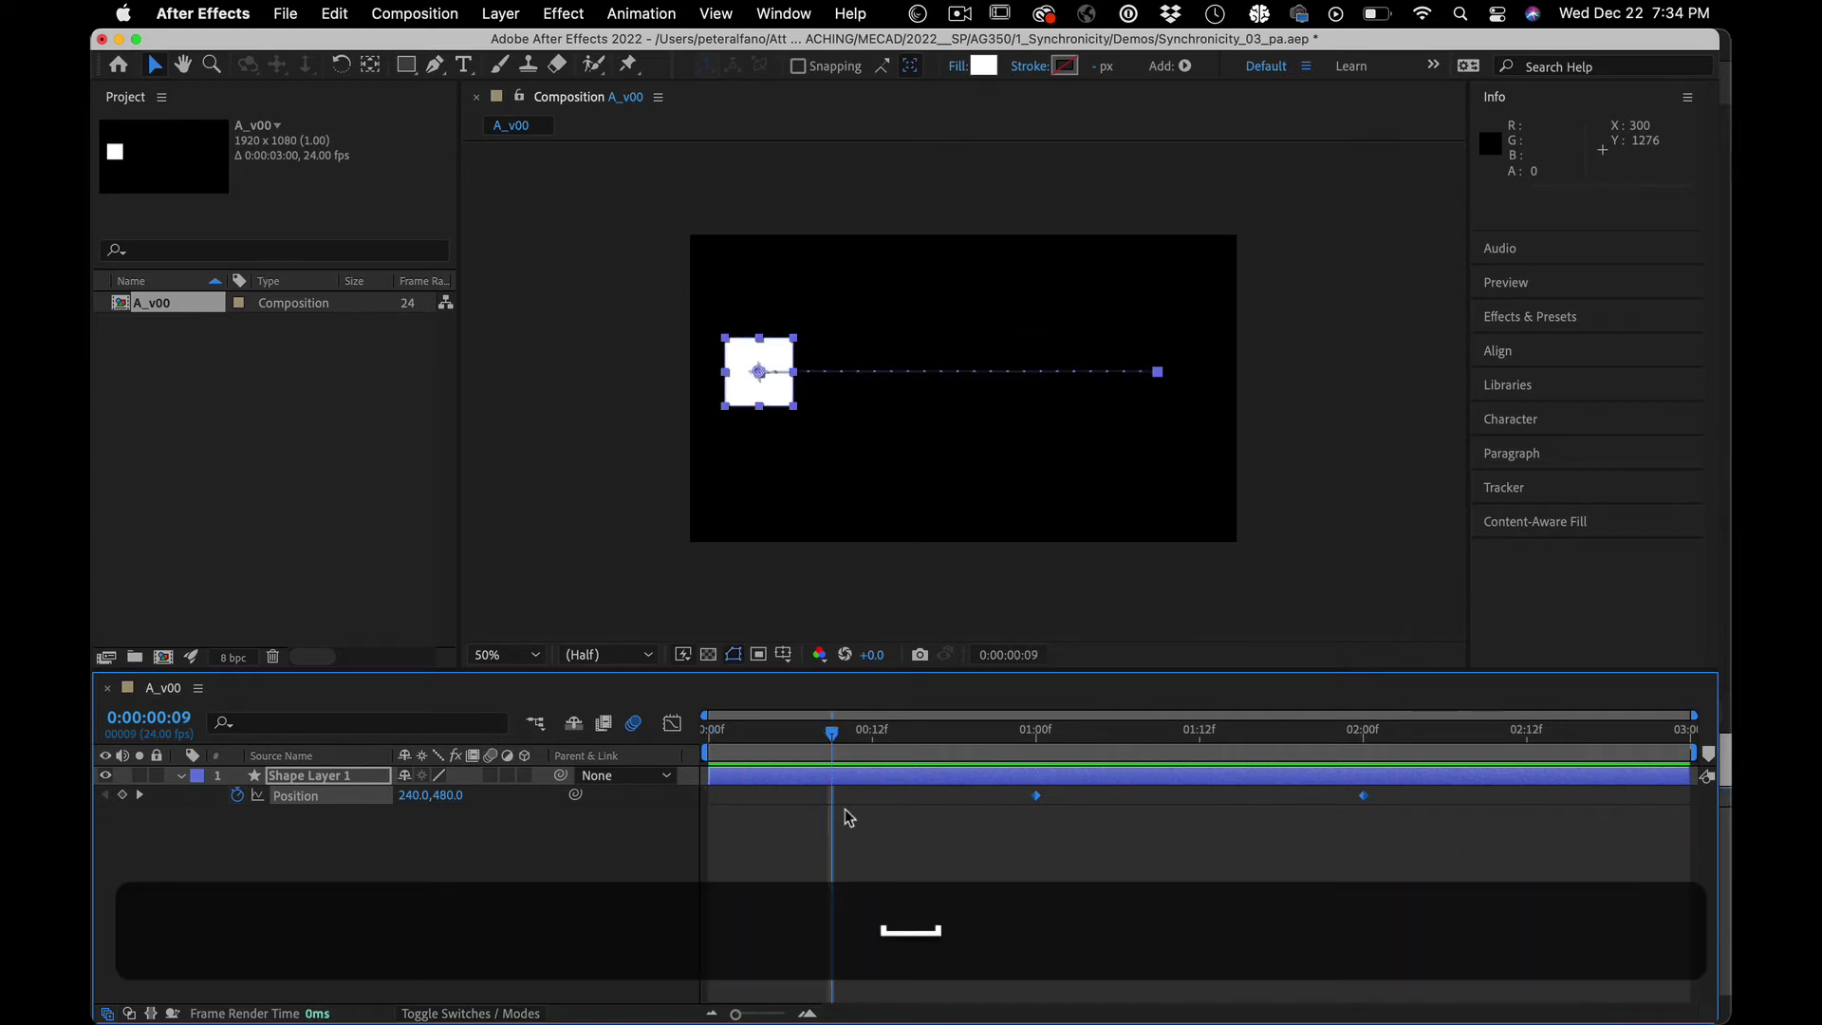
Step: Convert only the Position keyframe at 0:00:01:00 to a hold keyframe and preview the animation from the start
click(1008, 733)
mouse_move(1033, 747)
mouse_down()
mouse_move(1309, 744)
mouse_move(1036, 763)
mouse_up()
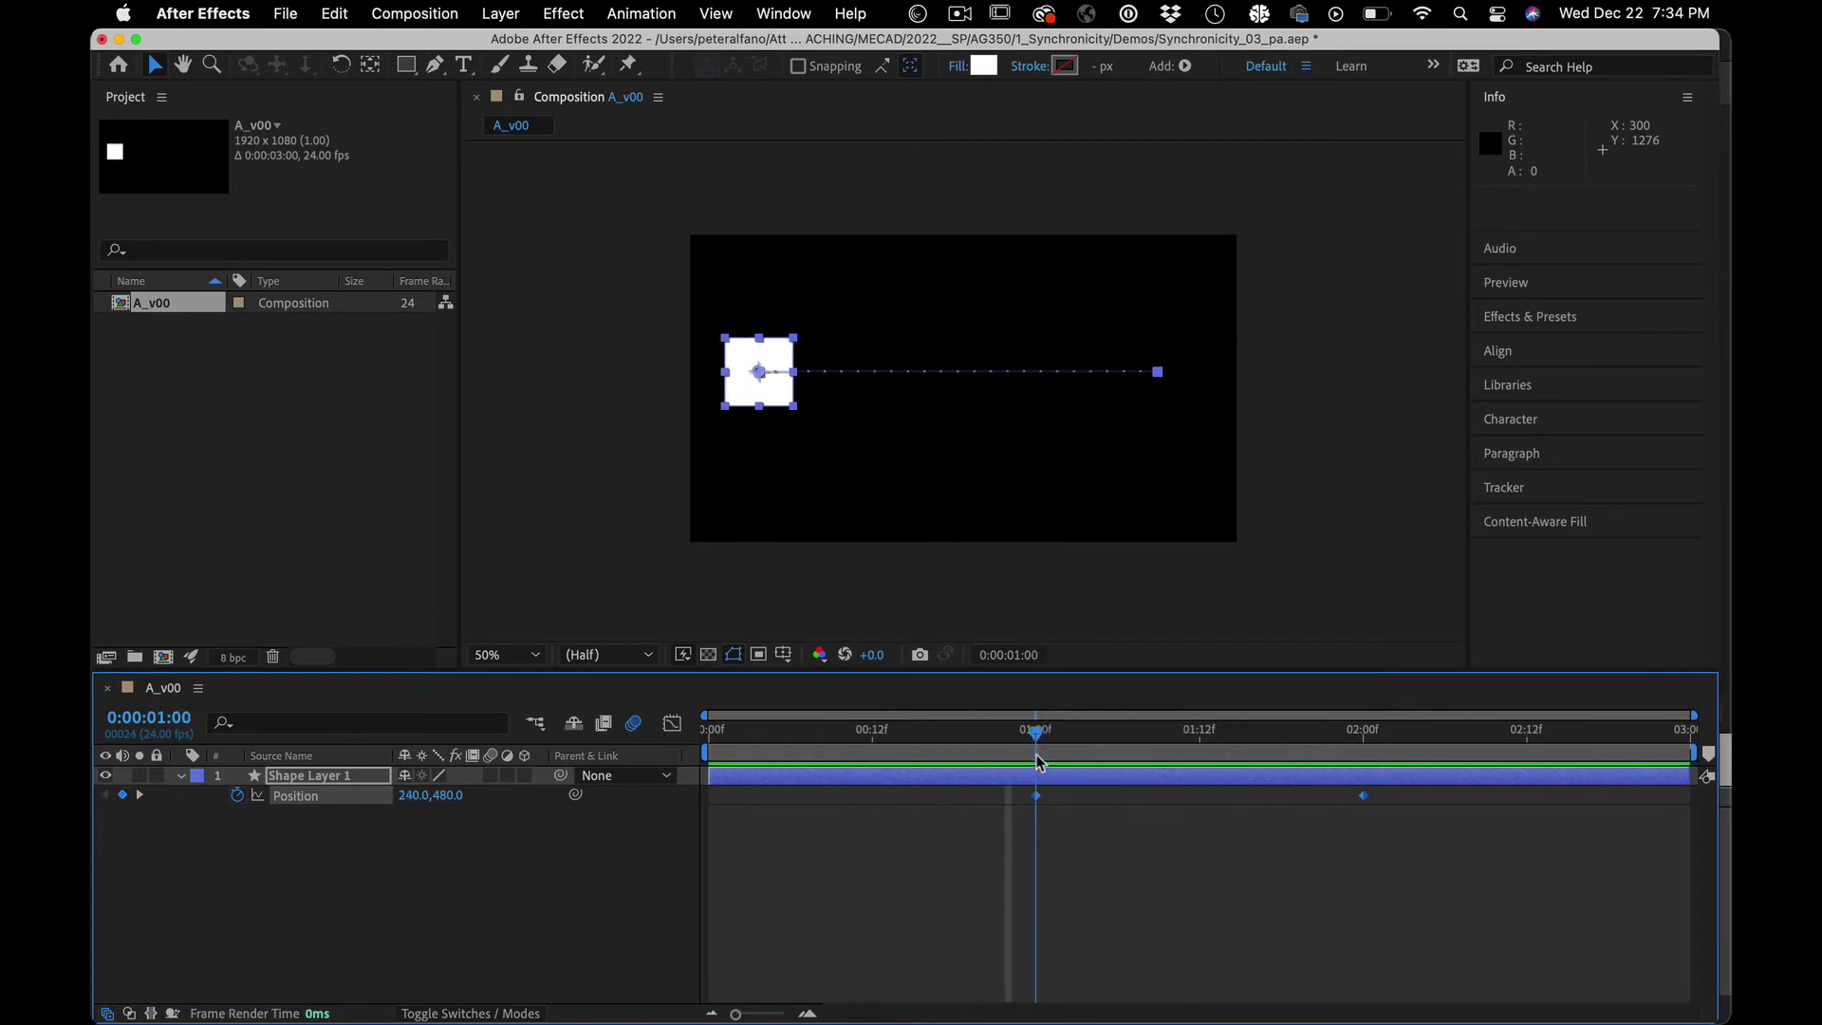
click(1059, 826)
click(993, 779)
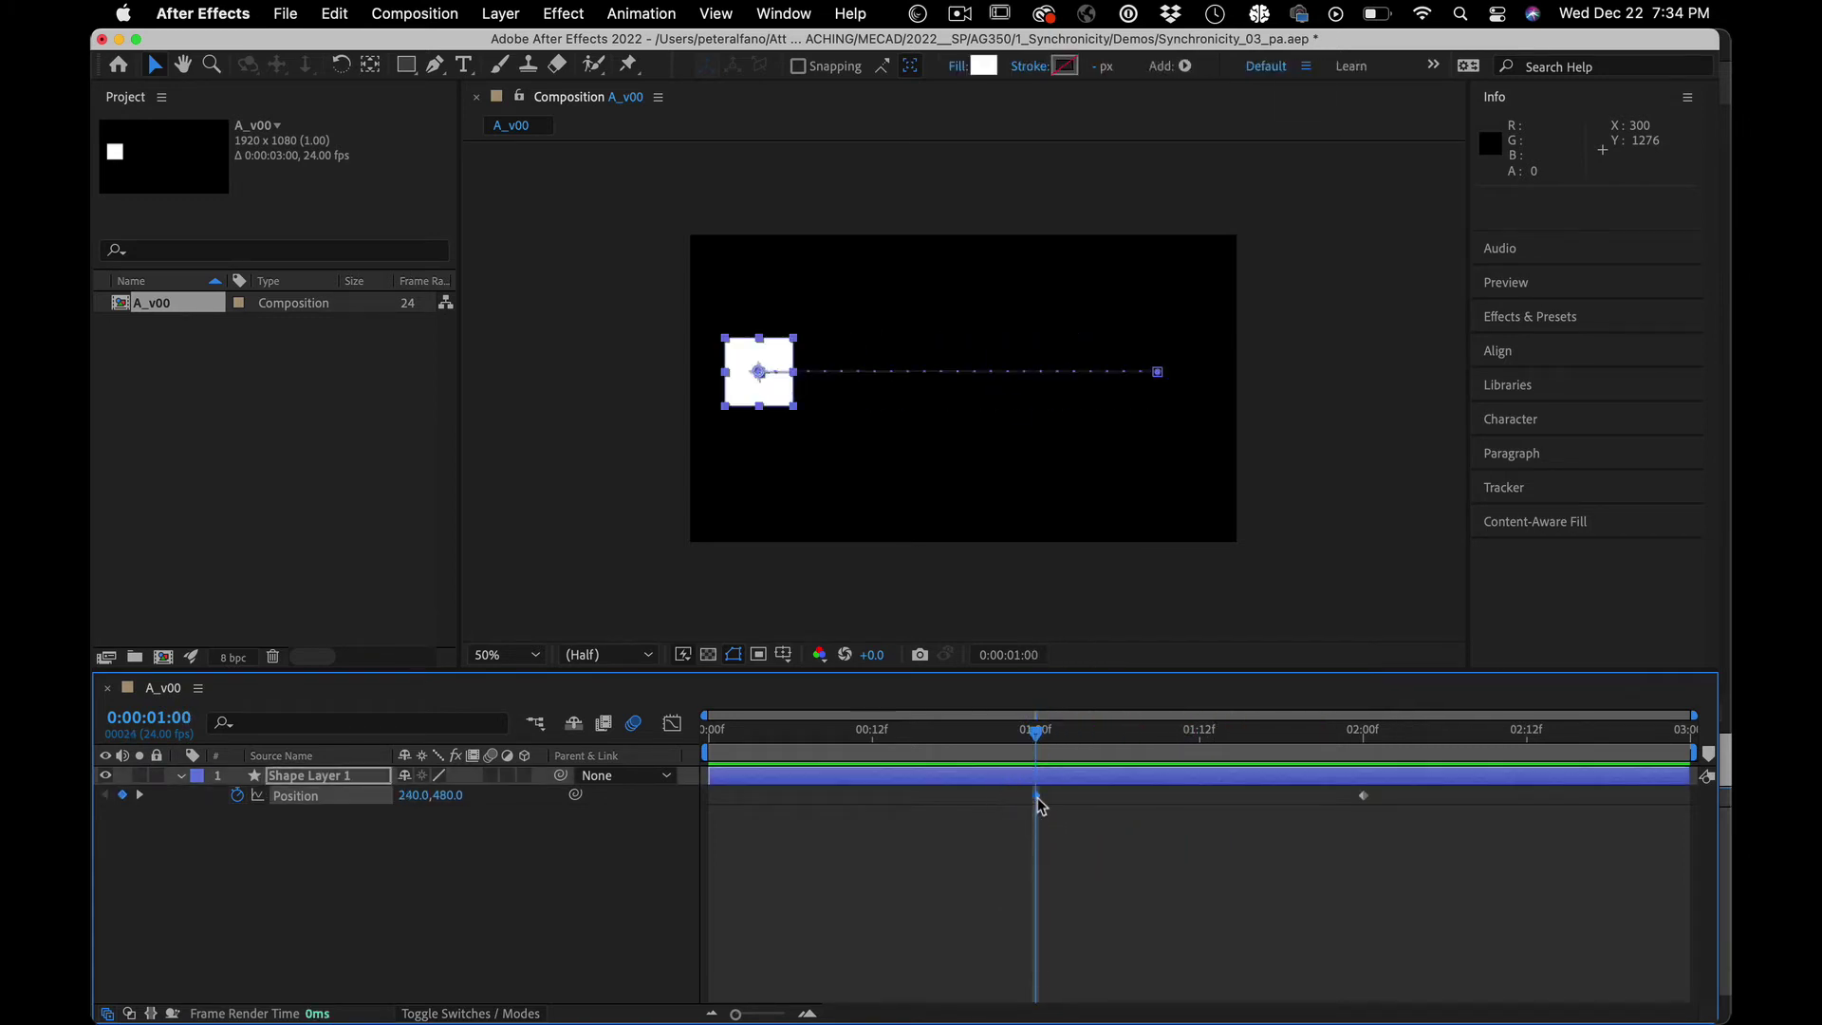
right_click(1036, 798)
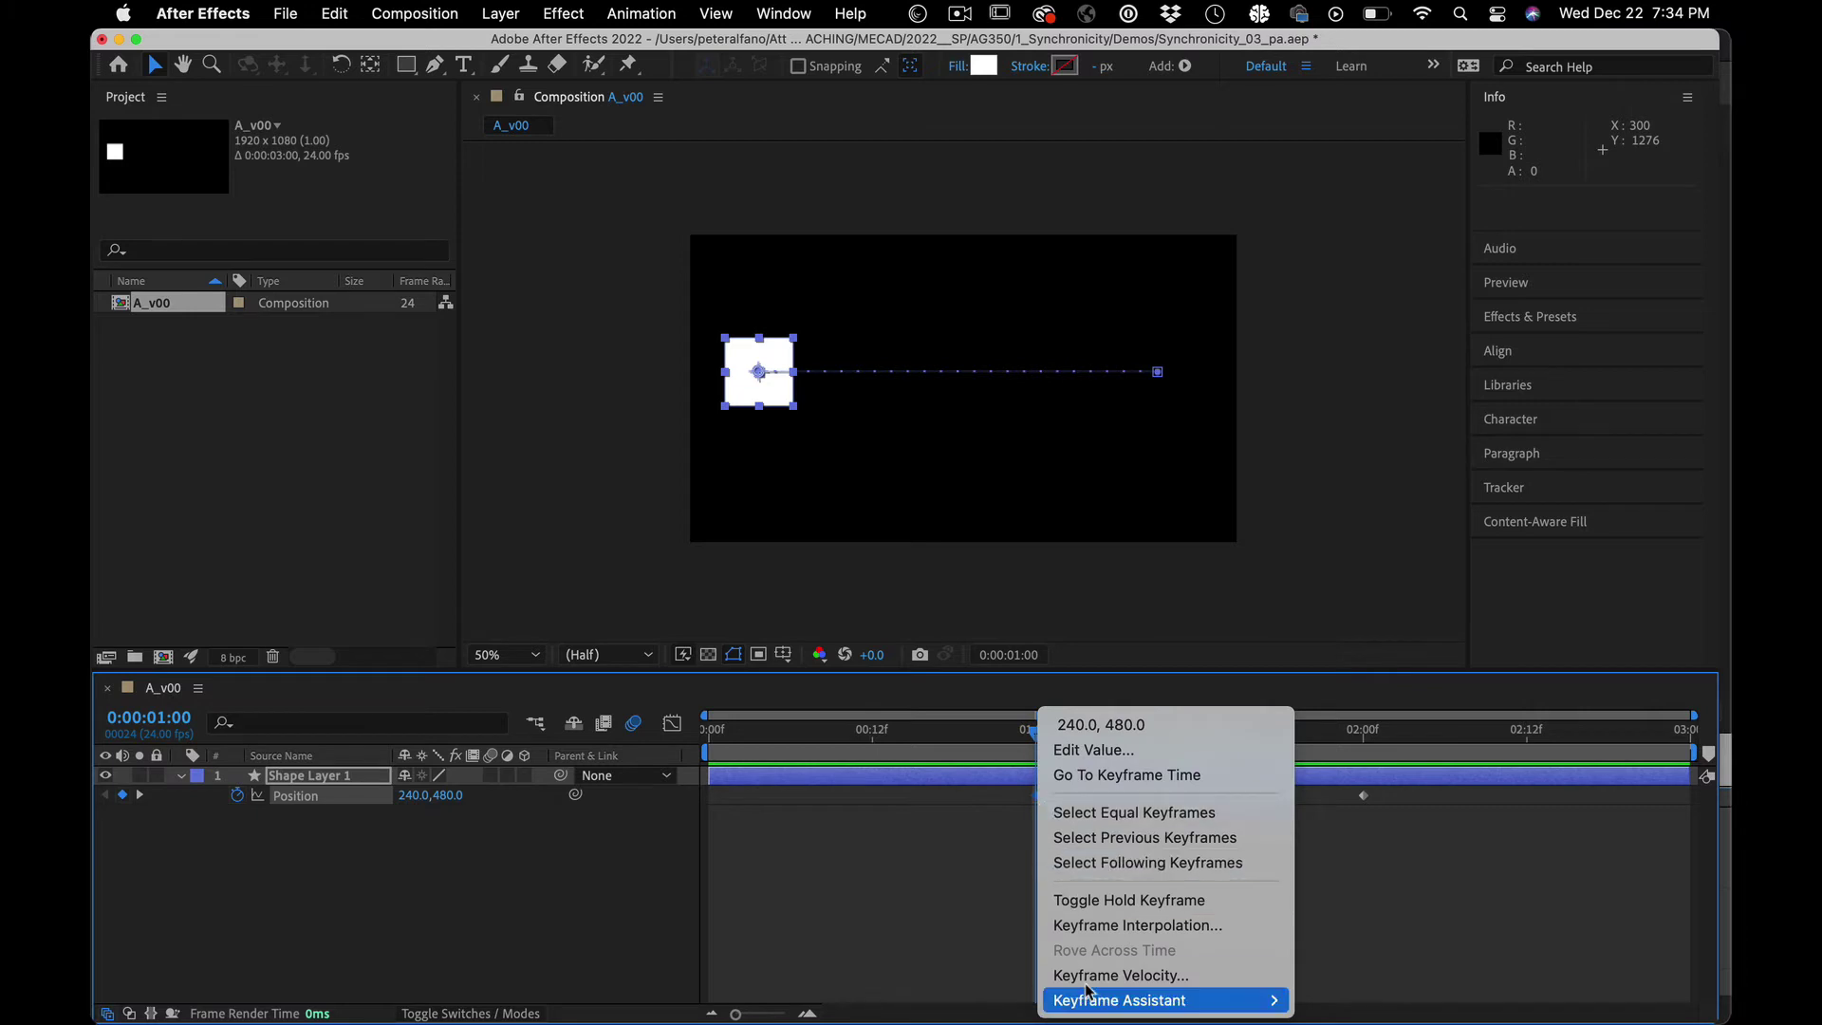
click(1096, 899)
drag(1035, 732, 662, 755)
key(space)
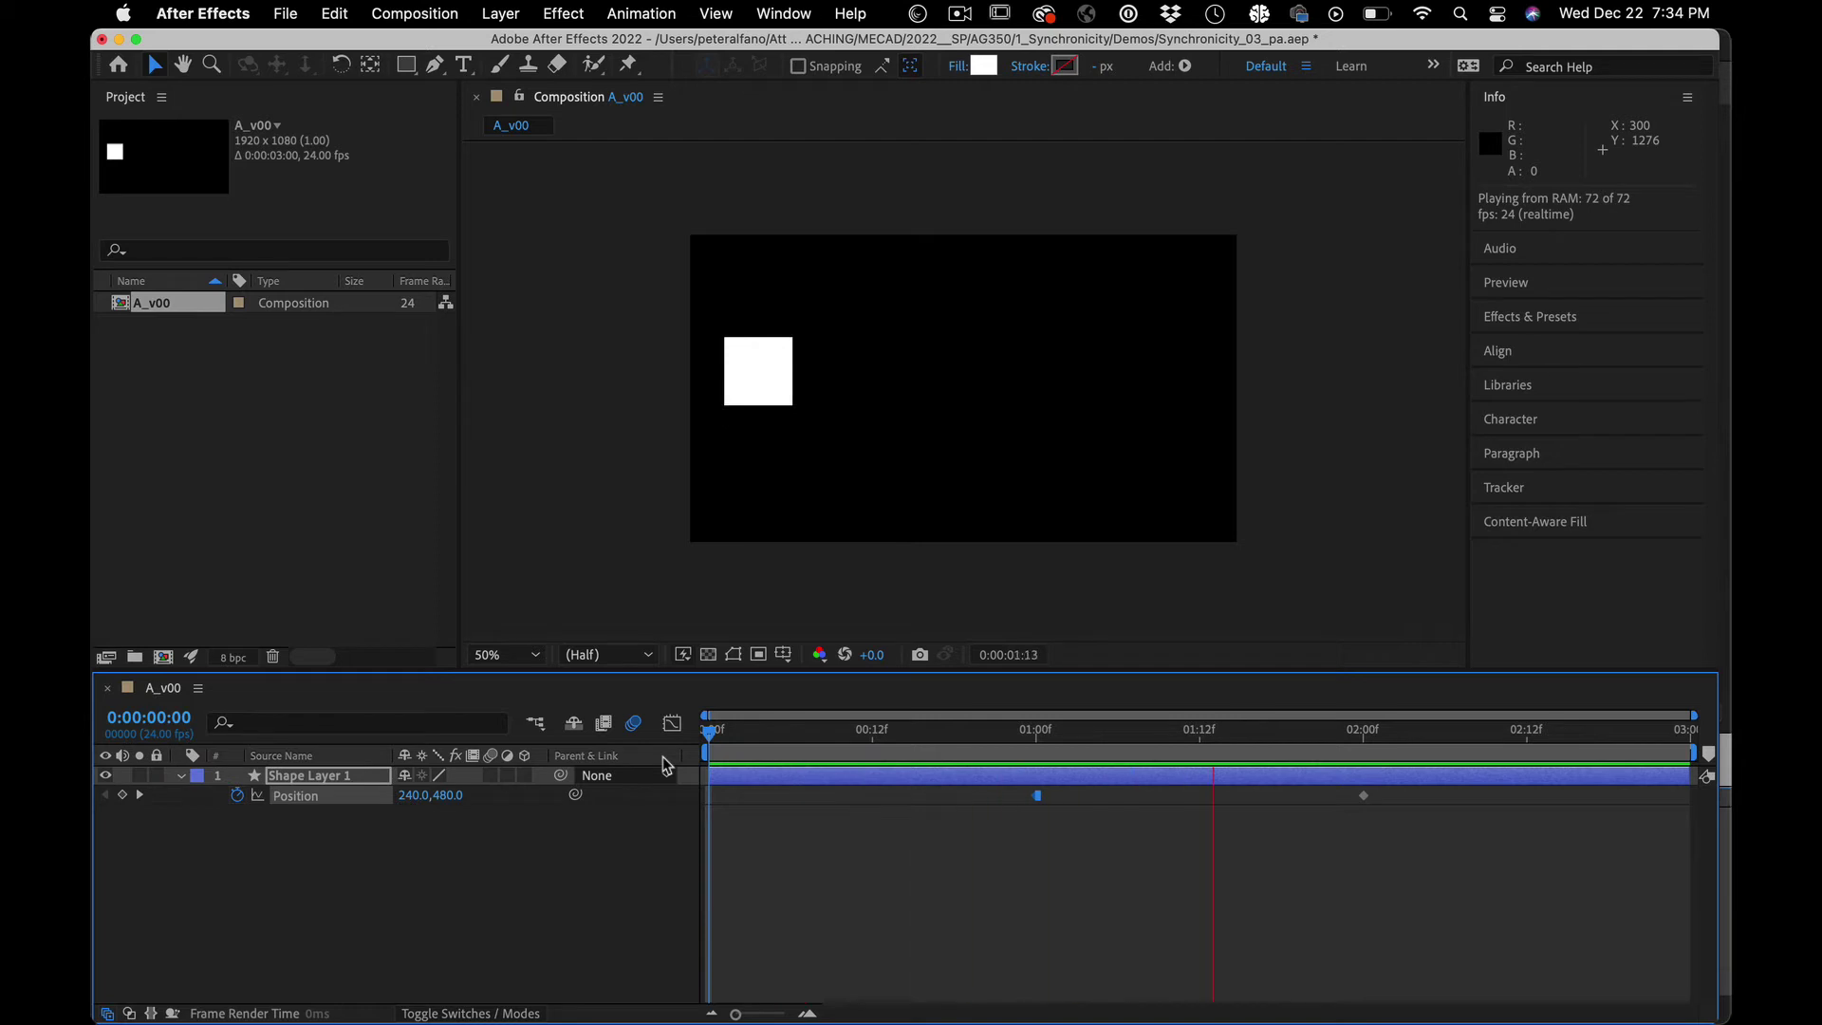
Step: Stop the preview and convert the Position keyframe at 0:00:01:00 back to linear interpolation, with the current time on it
key(space)
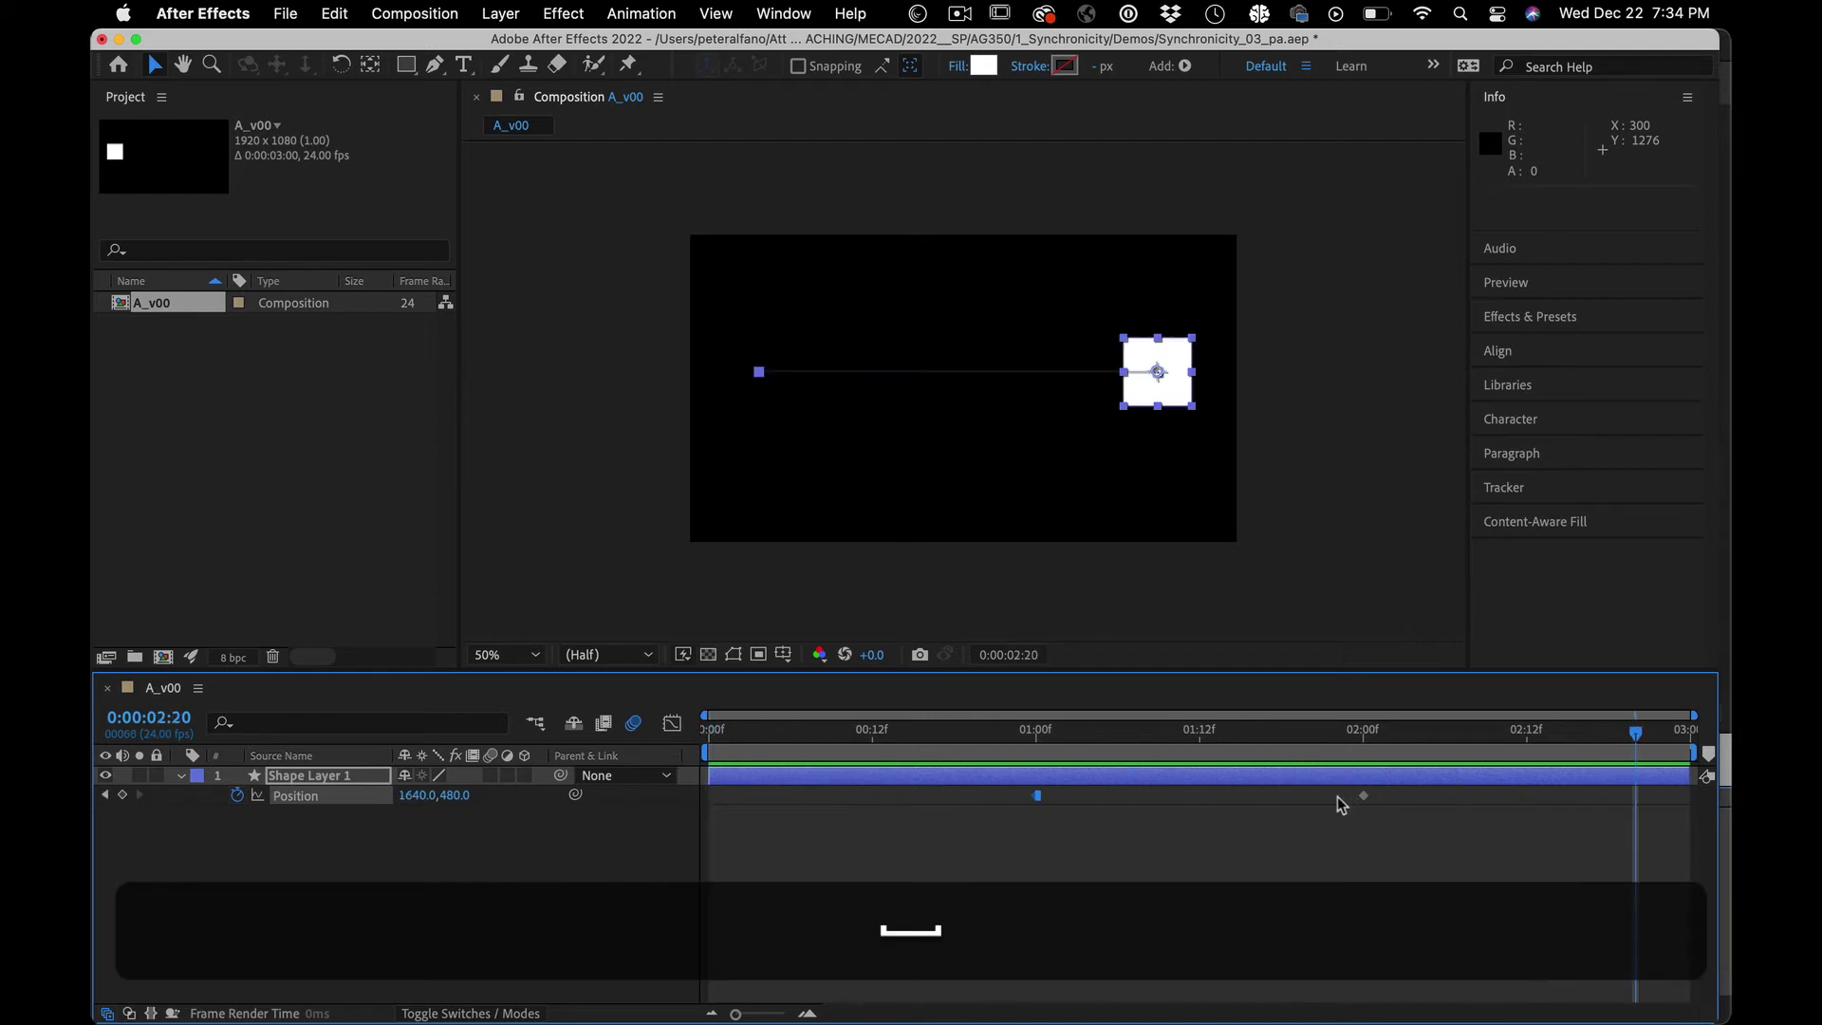
super+click(1036, 797)
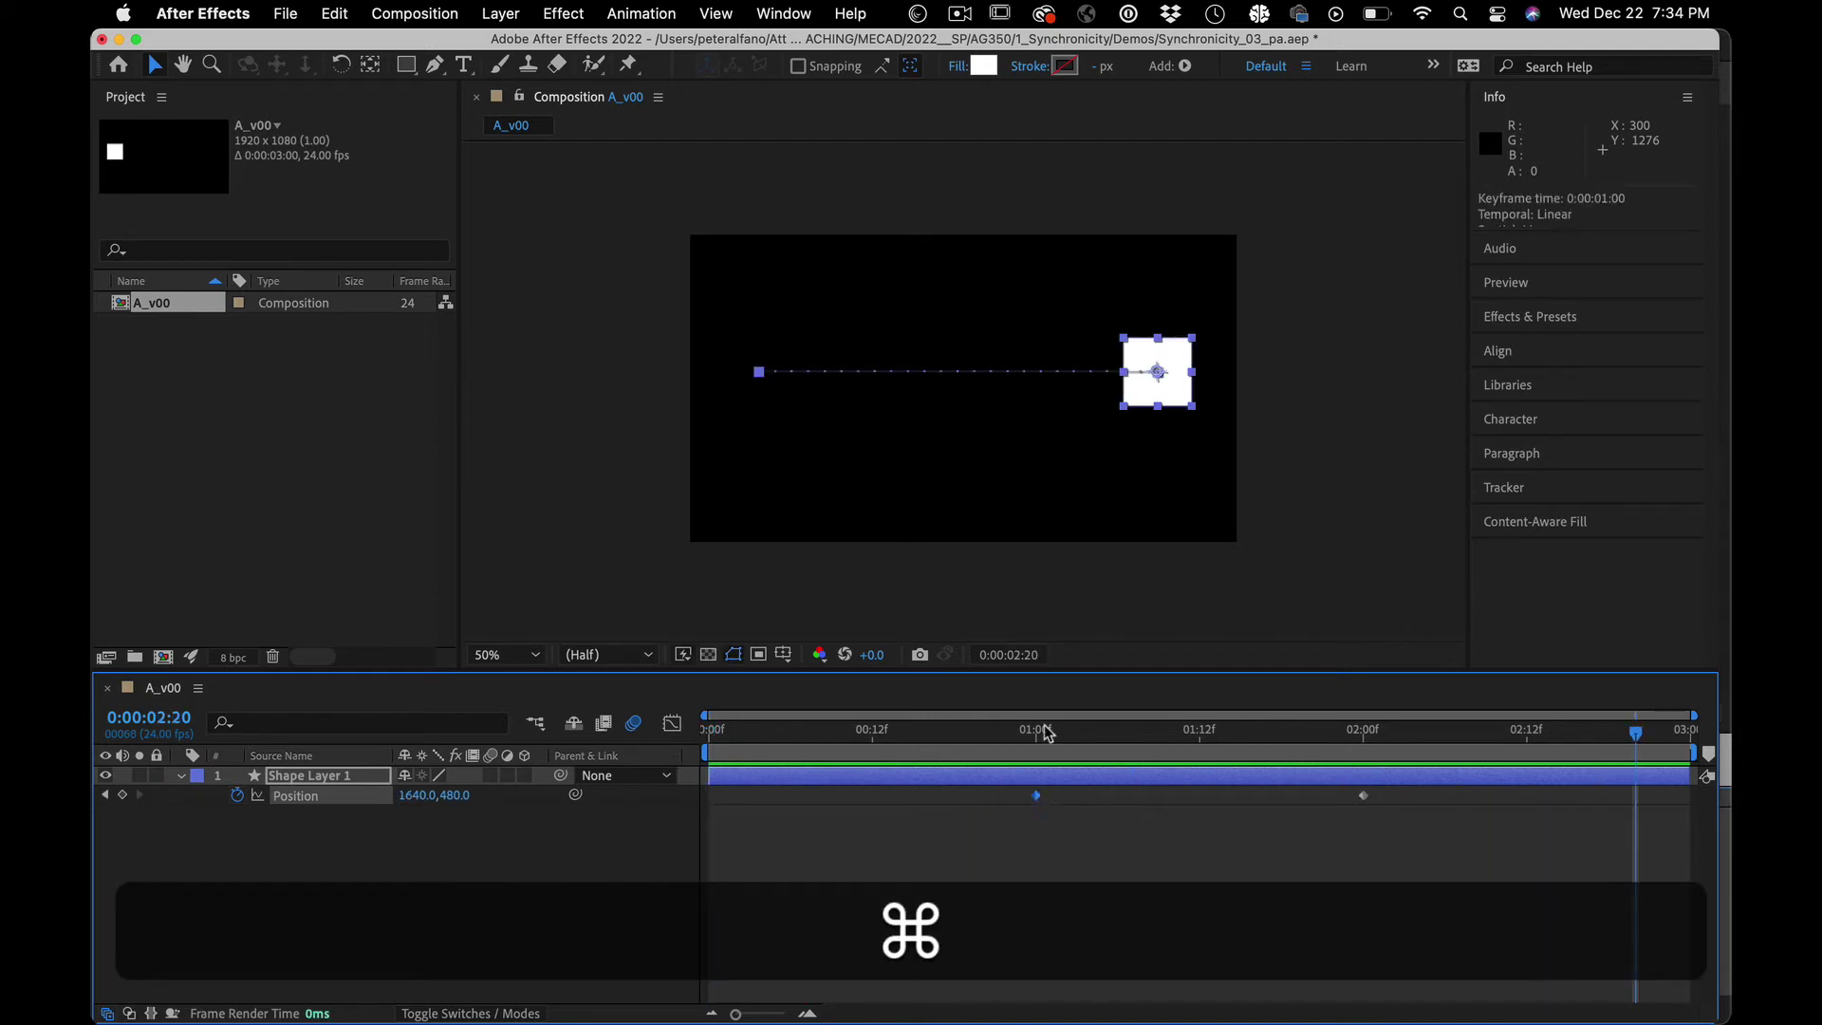
drag(1047, 734, 1035, 732)
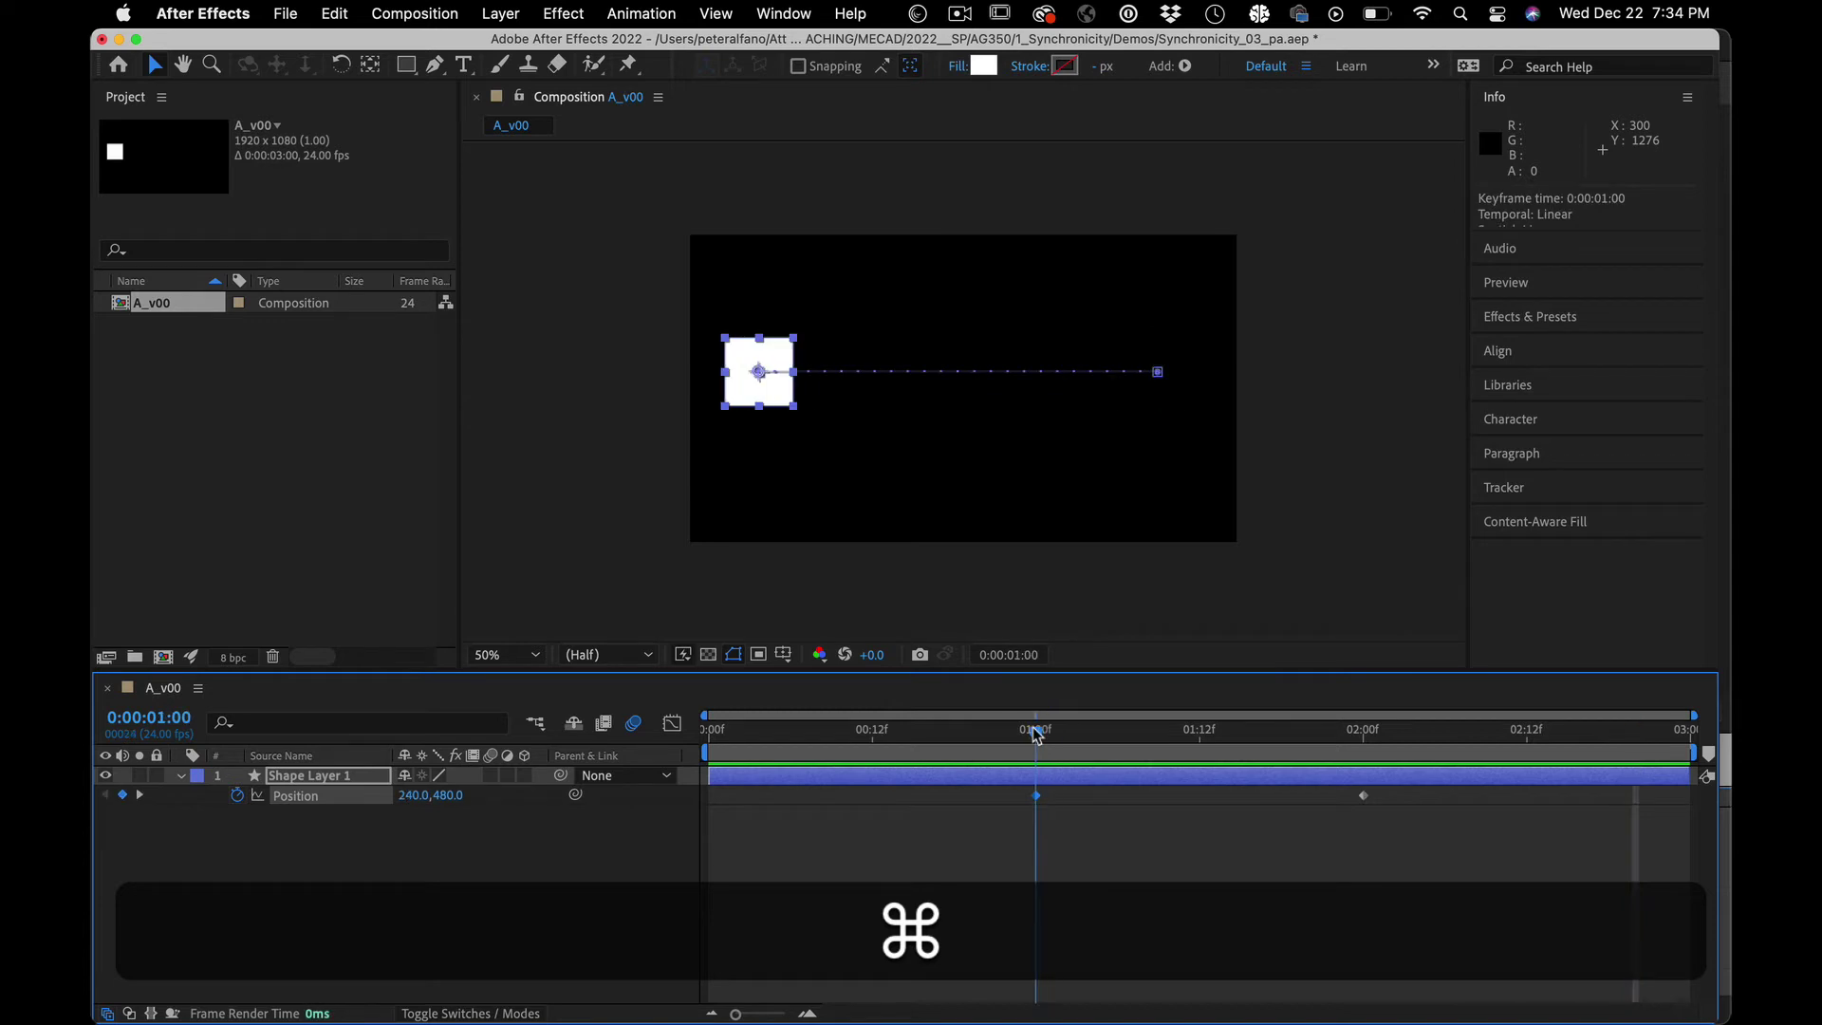
Step: Apply Easy Ease Out to the Position keyframe at 0:00:01:00 and clear the selection
right_click(1038, 797)
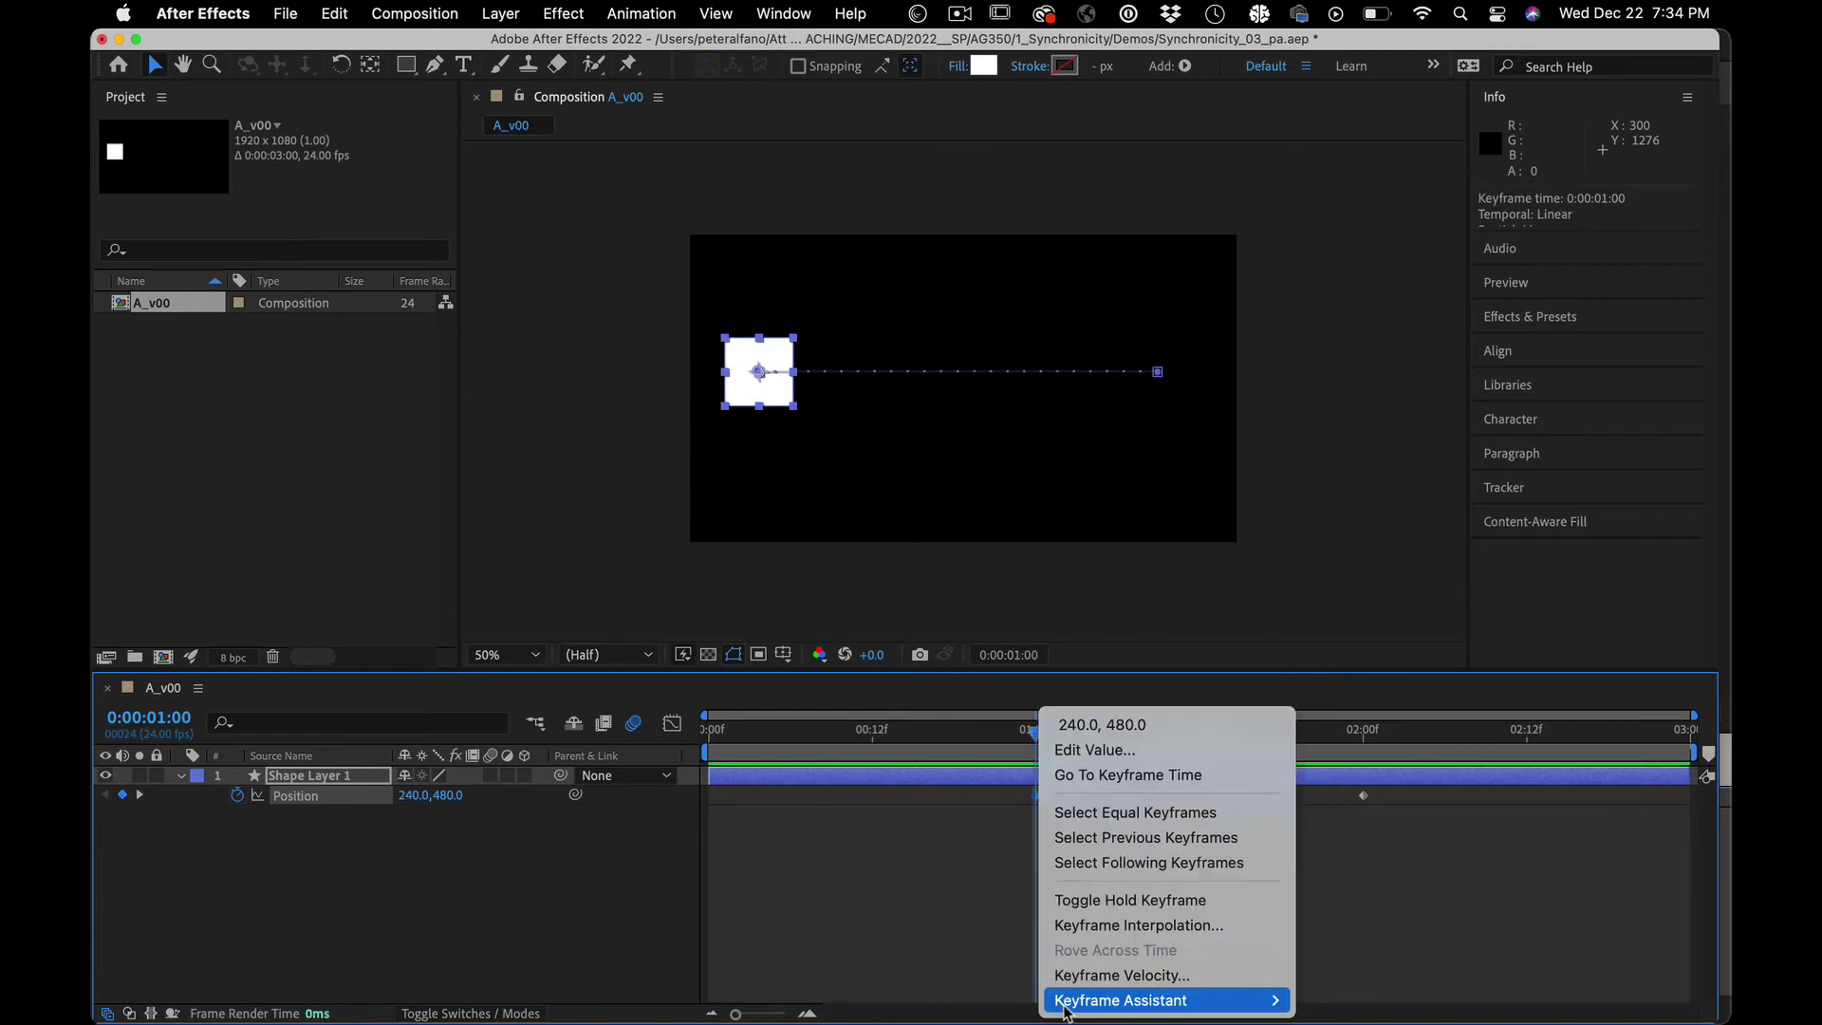
mouse_move(1066, 1012)
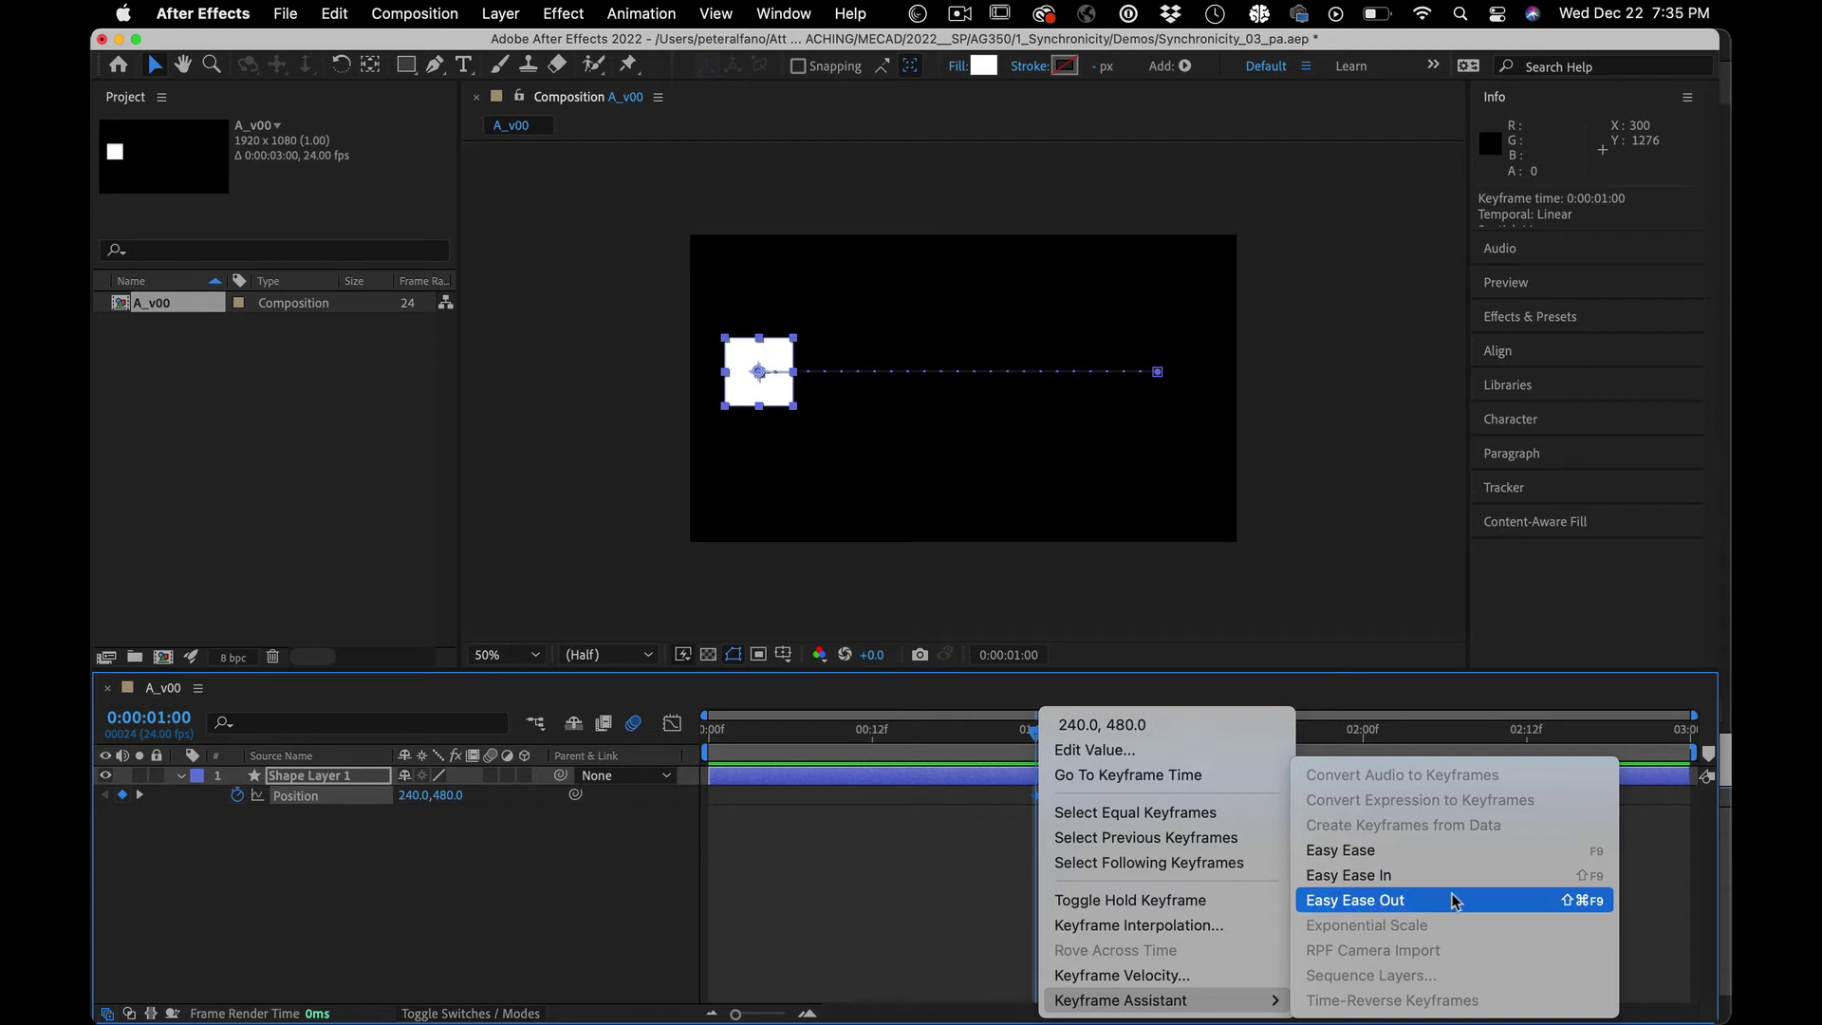
click(1401, 887)
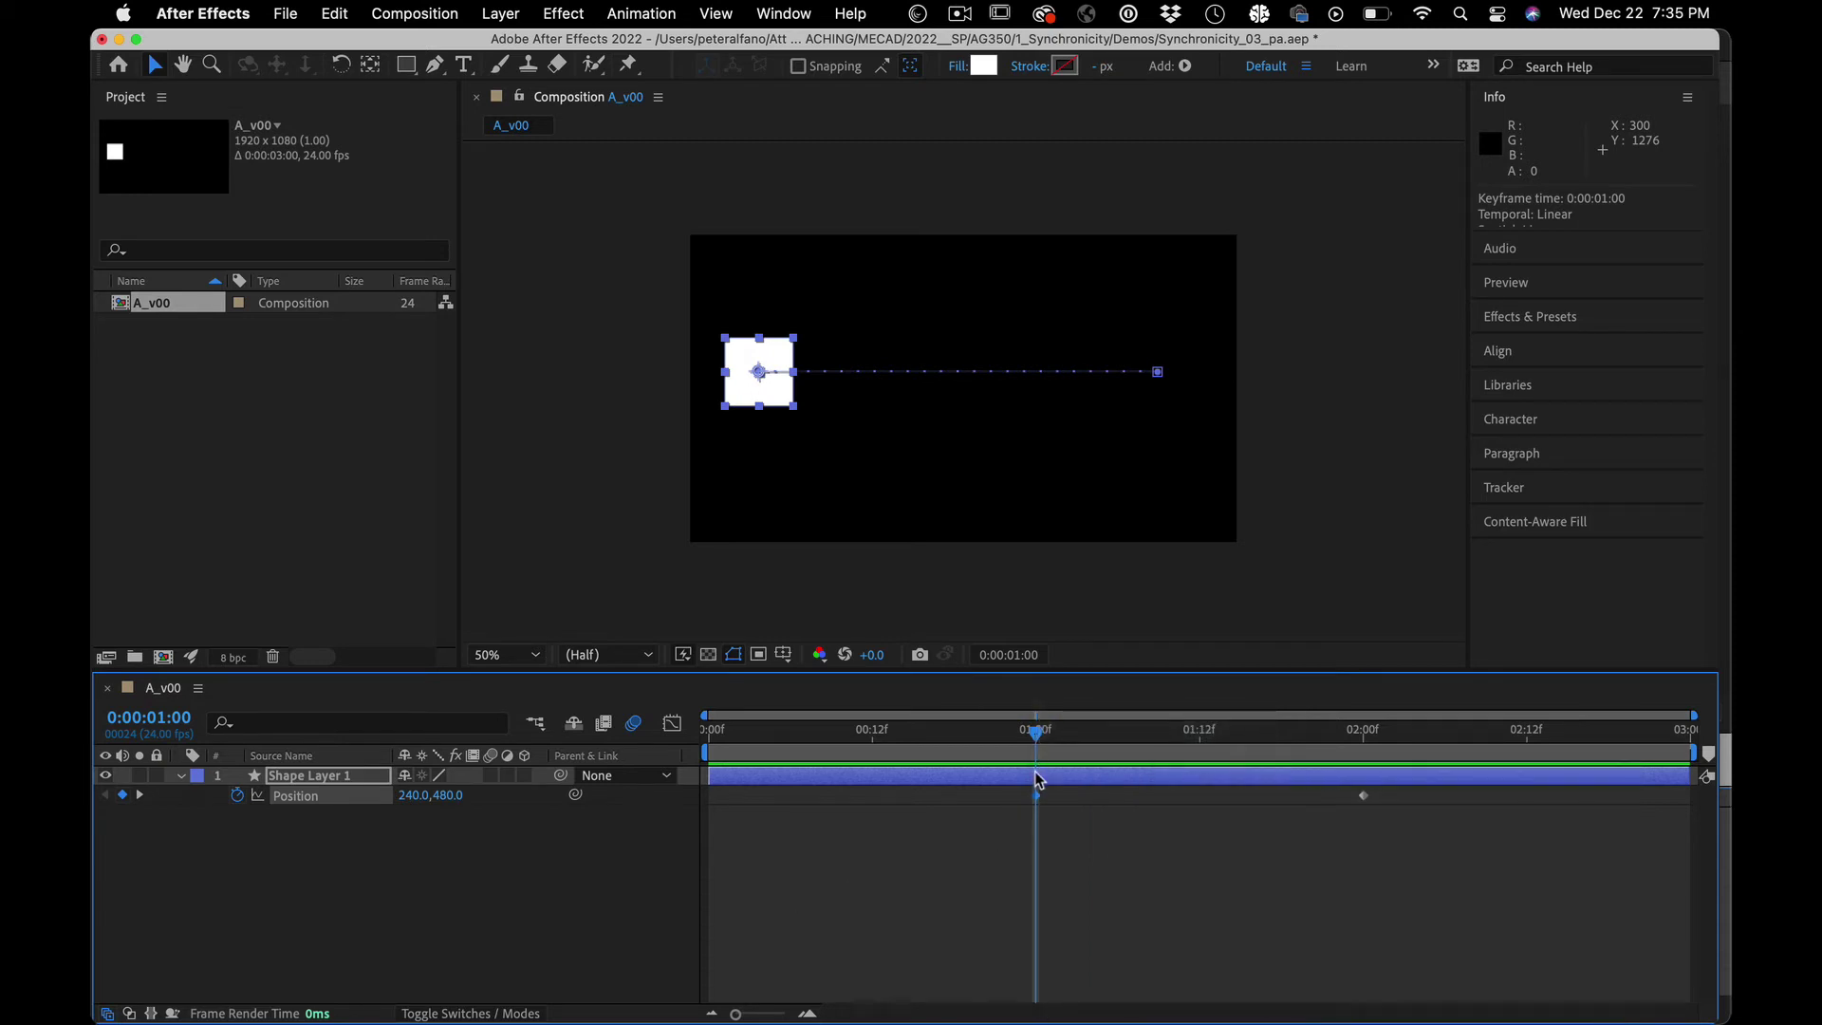
right_click(1040, 796)
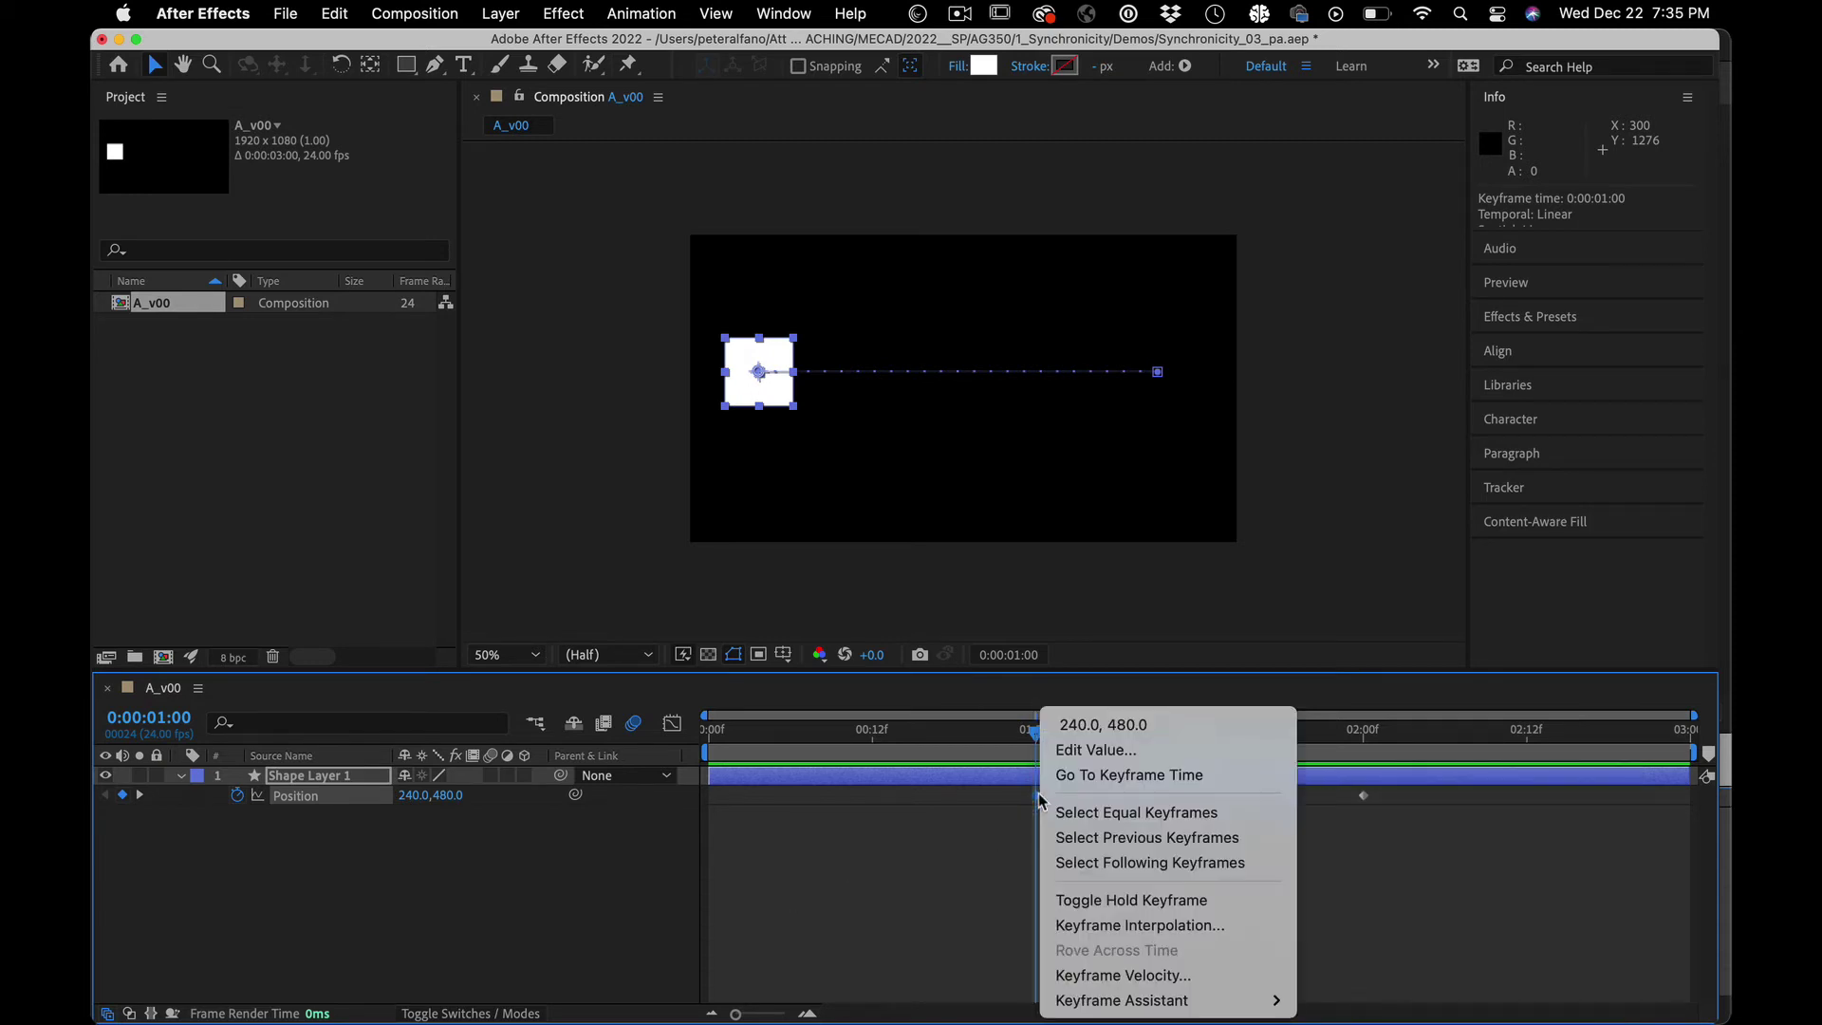
mouse_move(1234, 1000)
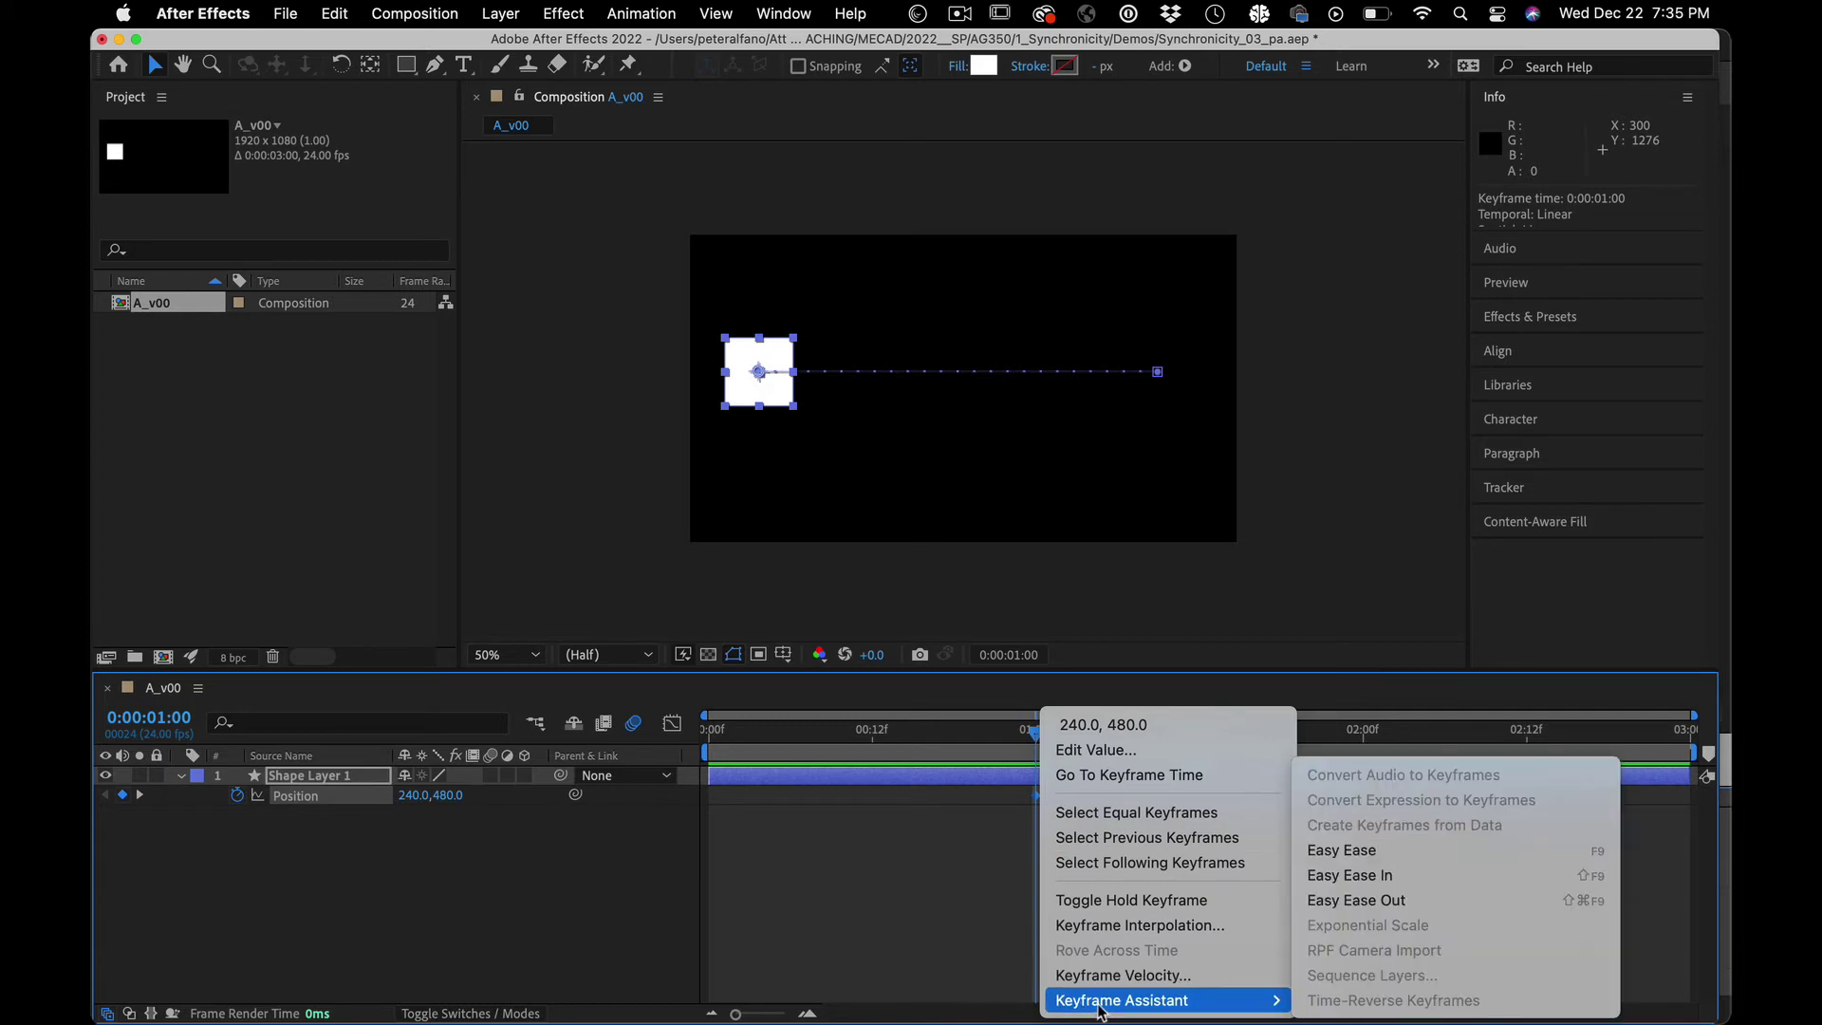
click(1377, 898)
click(1037, 840)
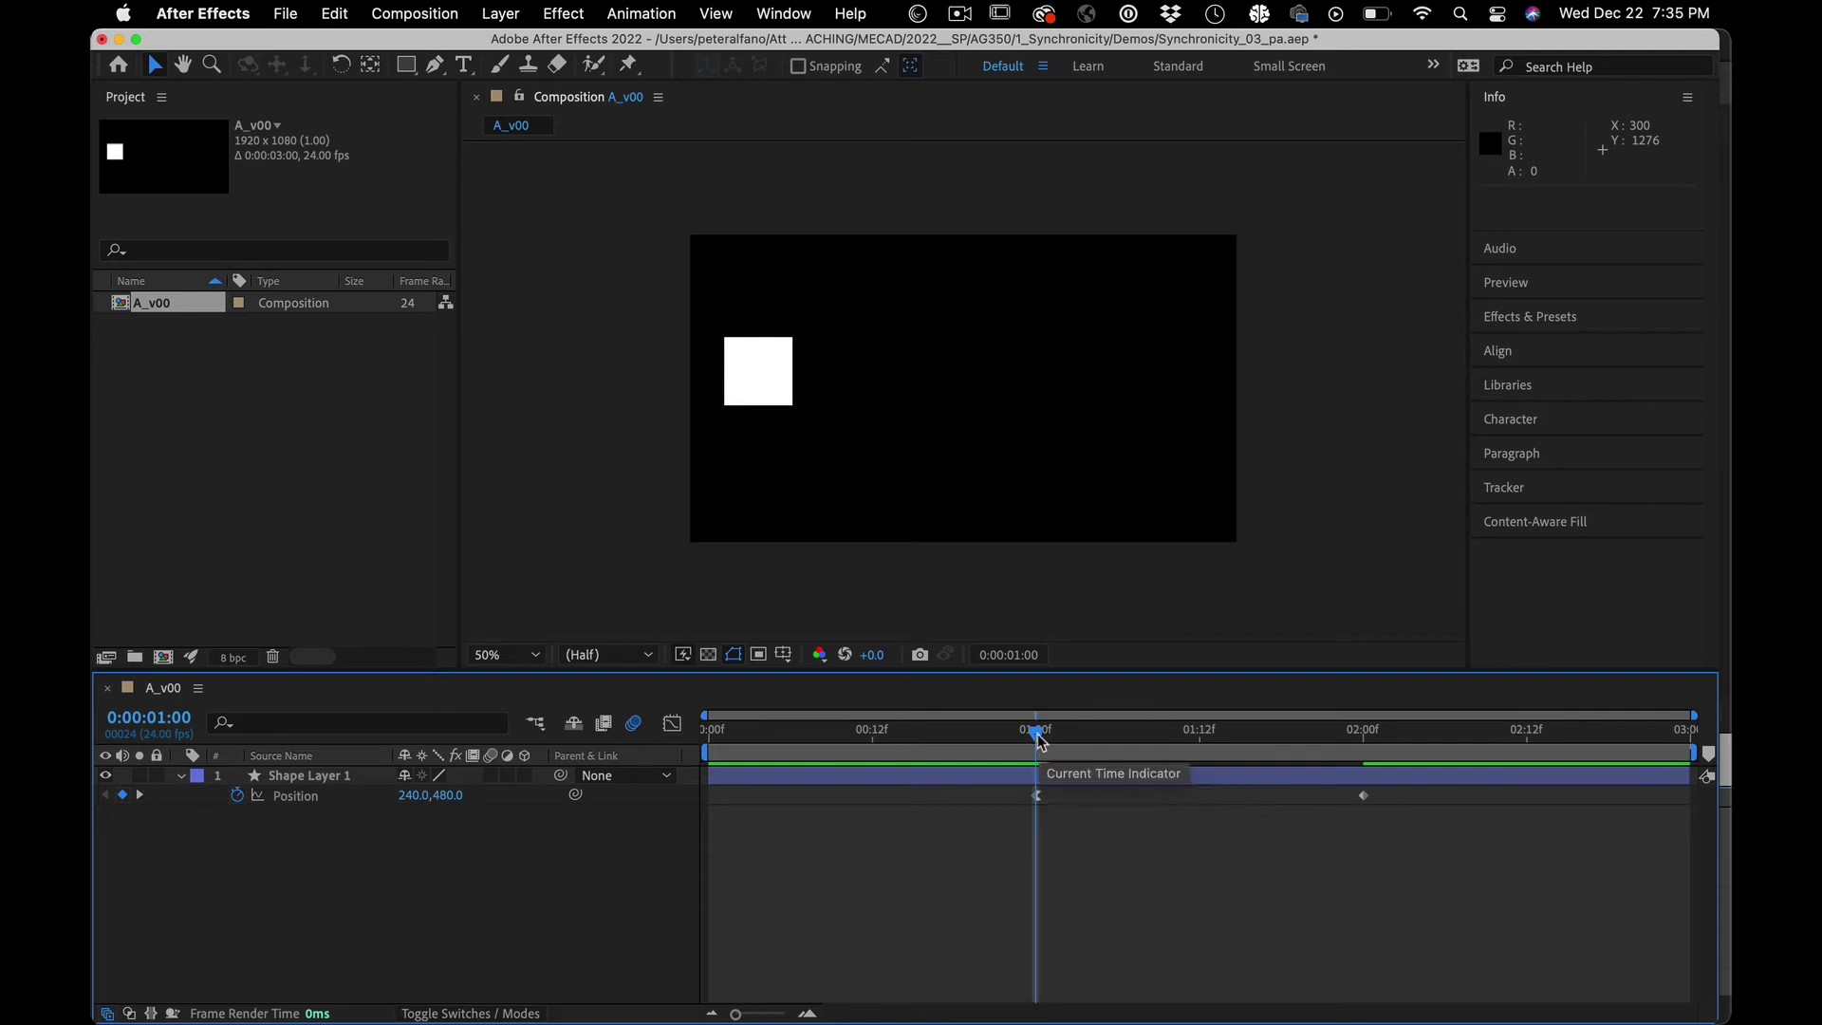
Step: Preview the eased-out motion from the start and scrub through the move up to 0:00:02:00
drag(1042, 767, 709, 767)
key(space)
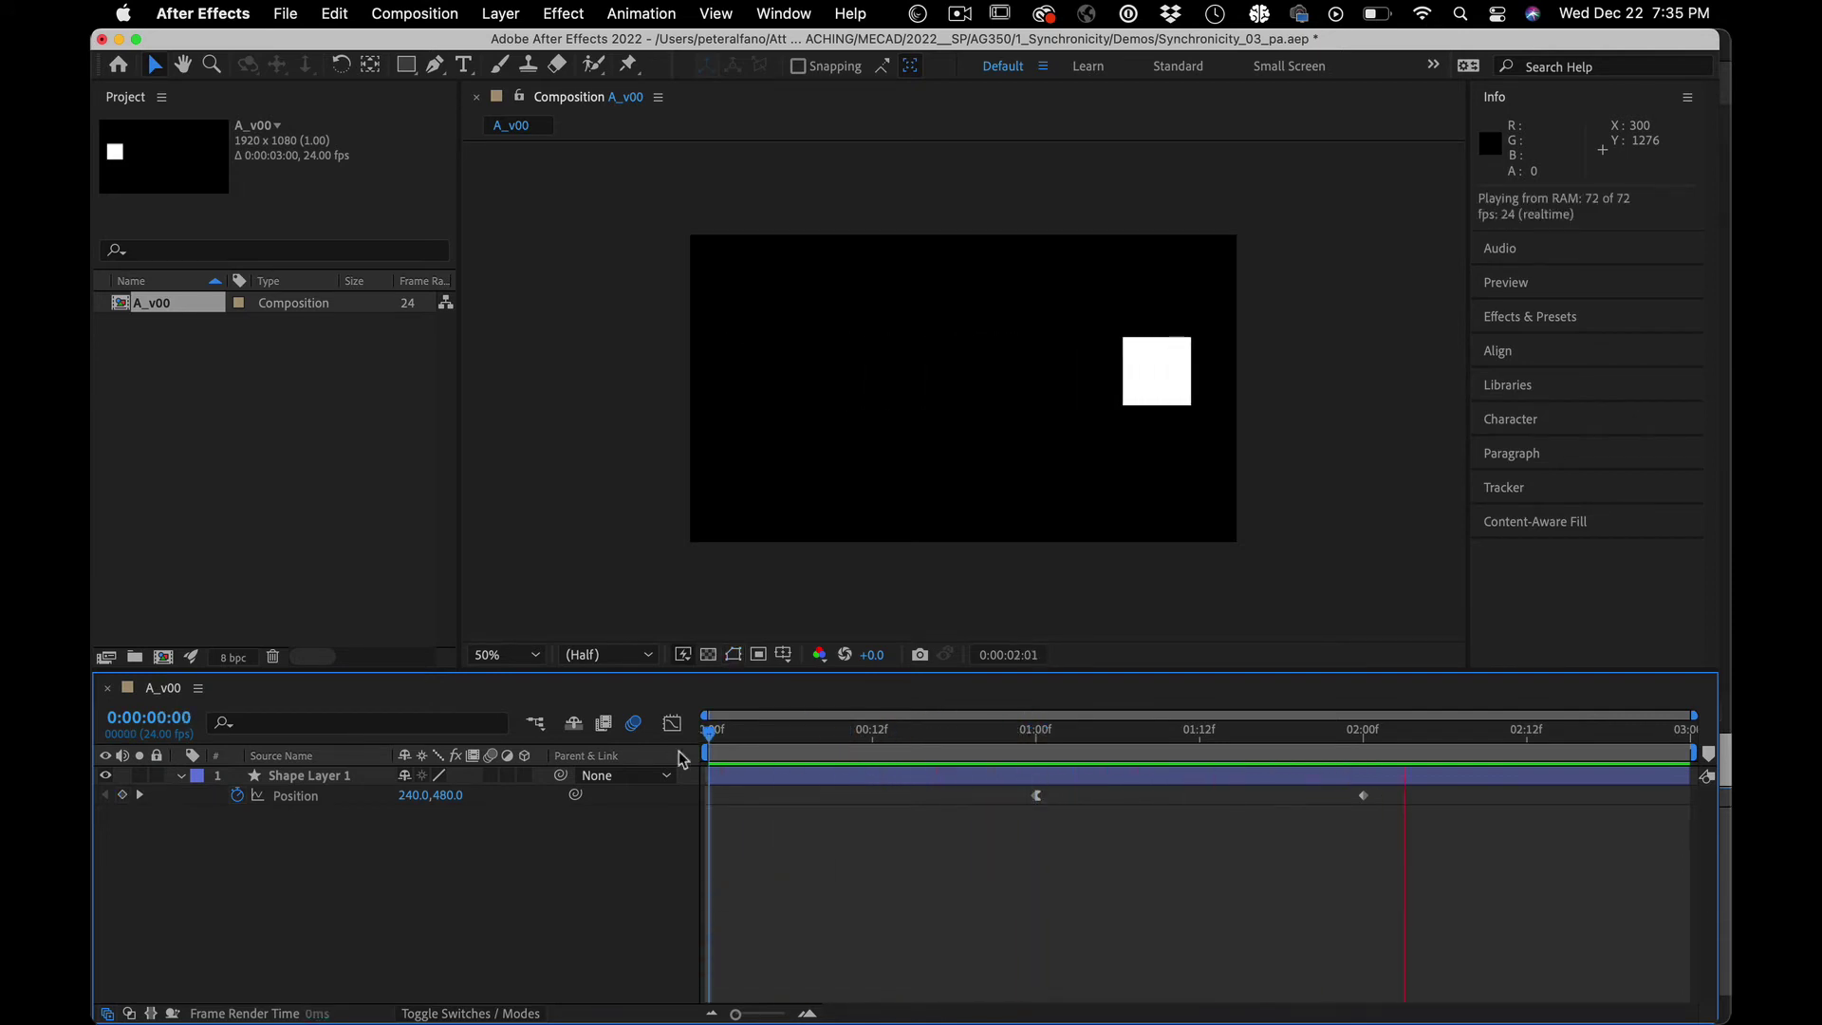
drag(1021, 728, 1367, 667)
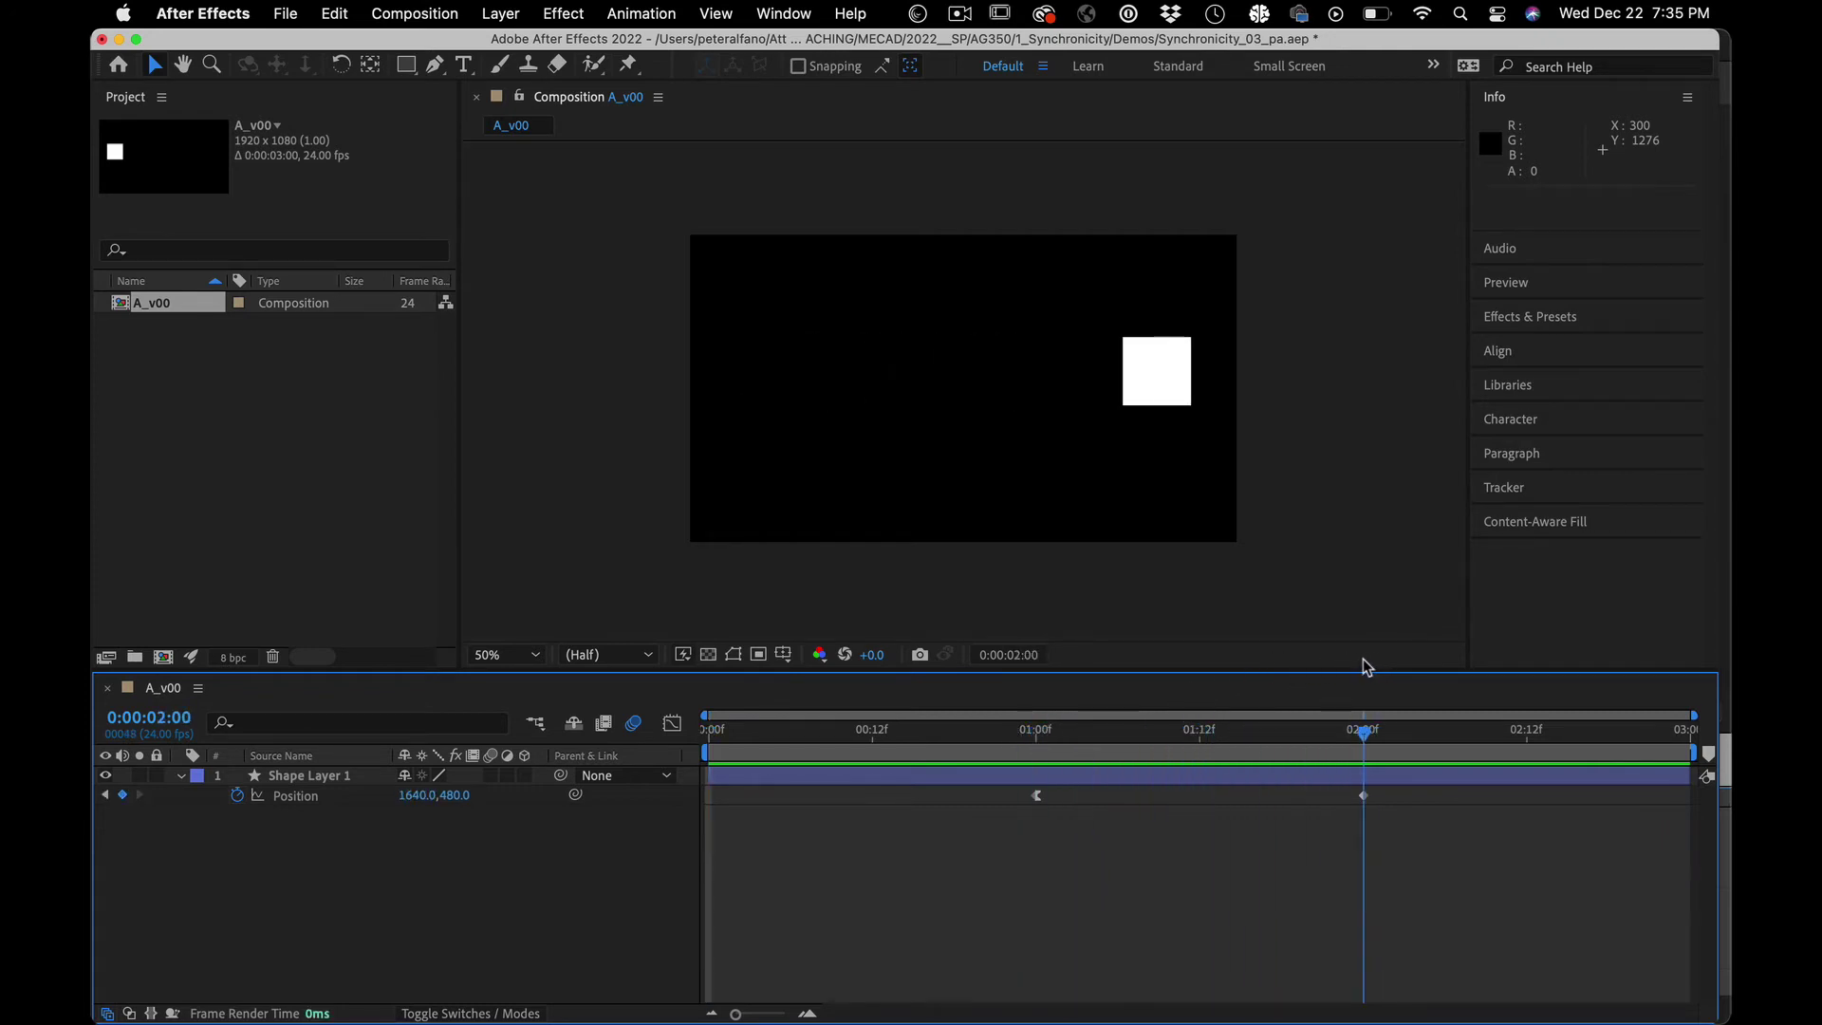
key(space)
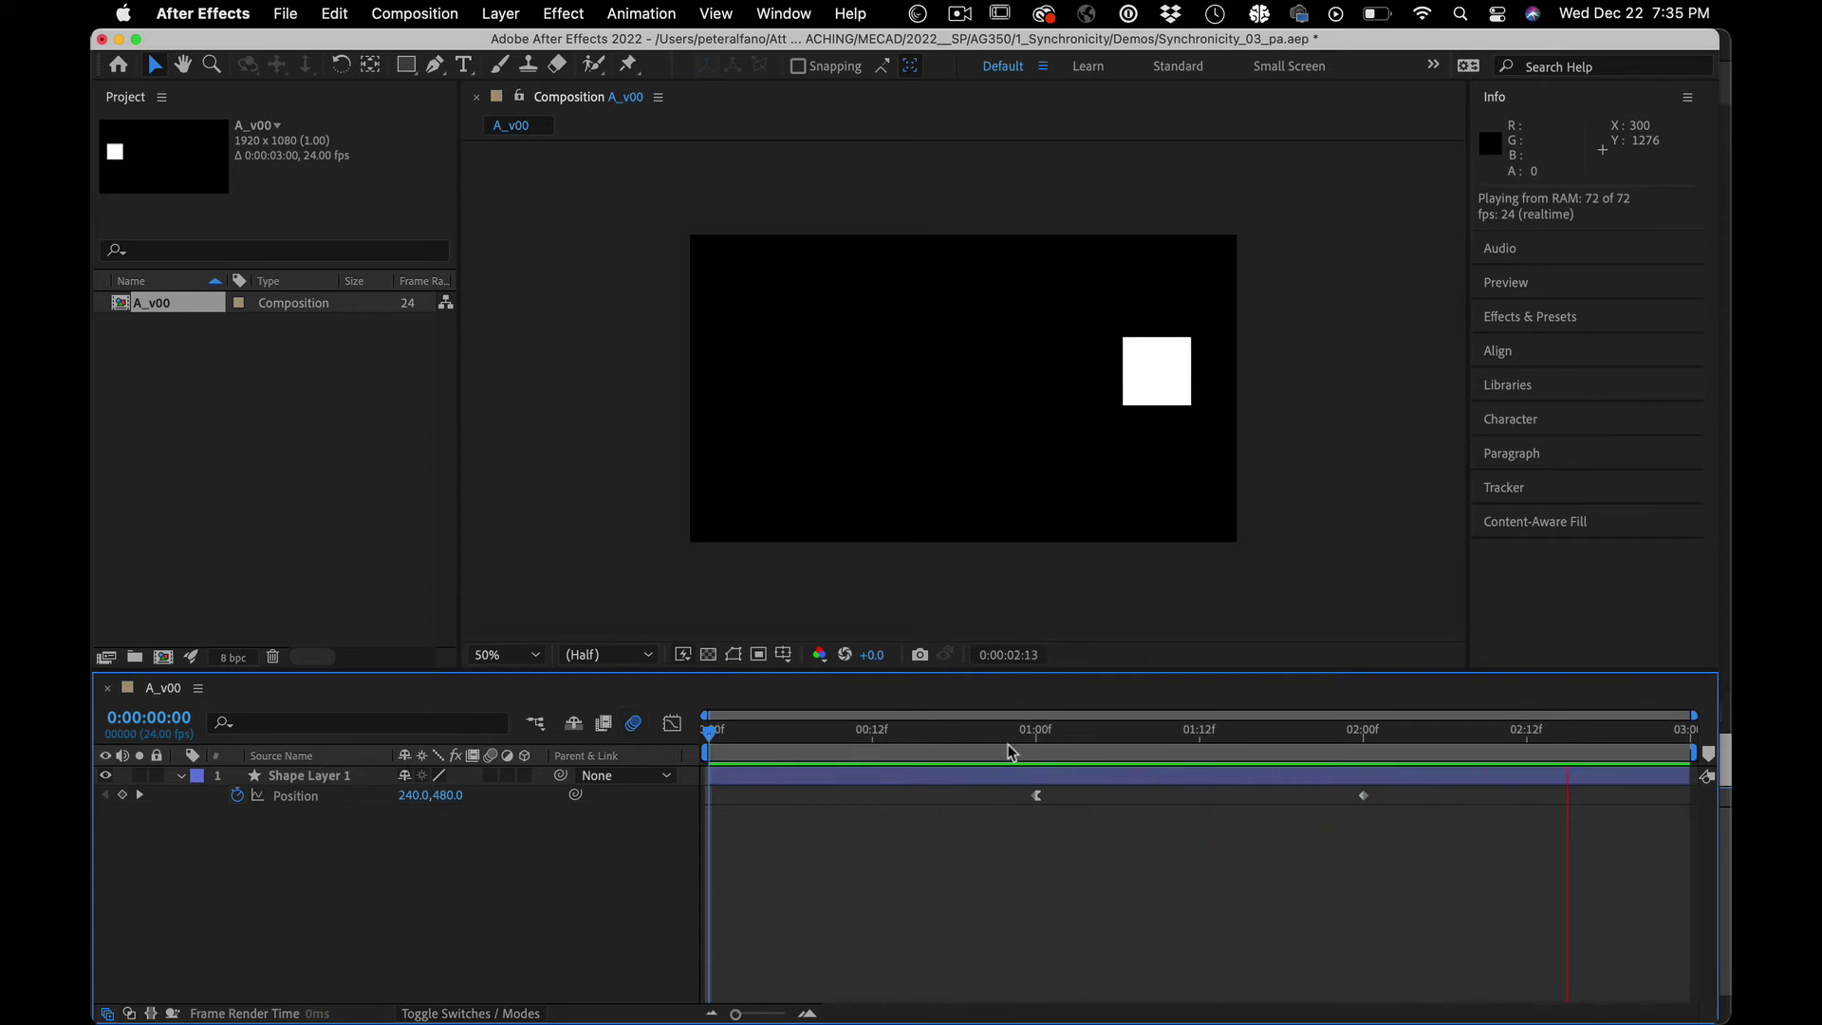
Step: Reset the Position keyframe at 0:00:01:00 to linear, then preview and scrub the motion through to 0:00:02:00
drag(1020, 744, 762, 744)
super+click(1036, 795)
key(space)
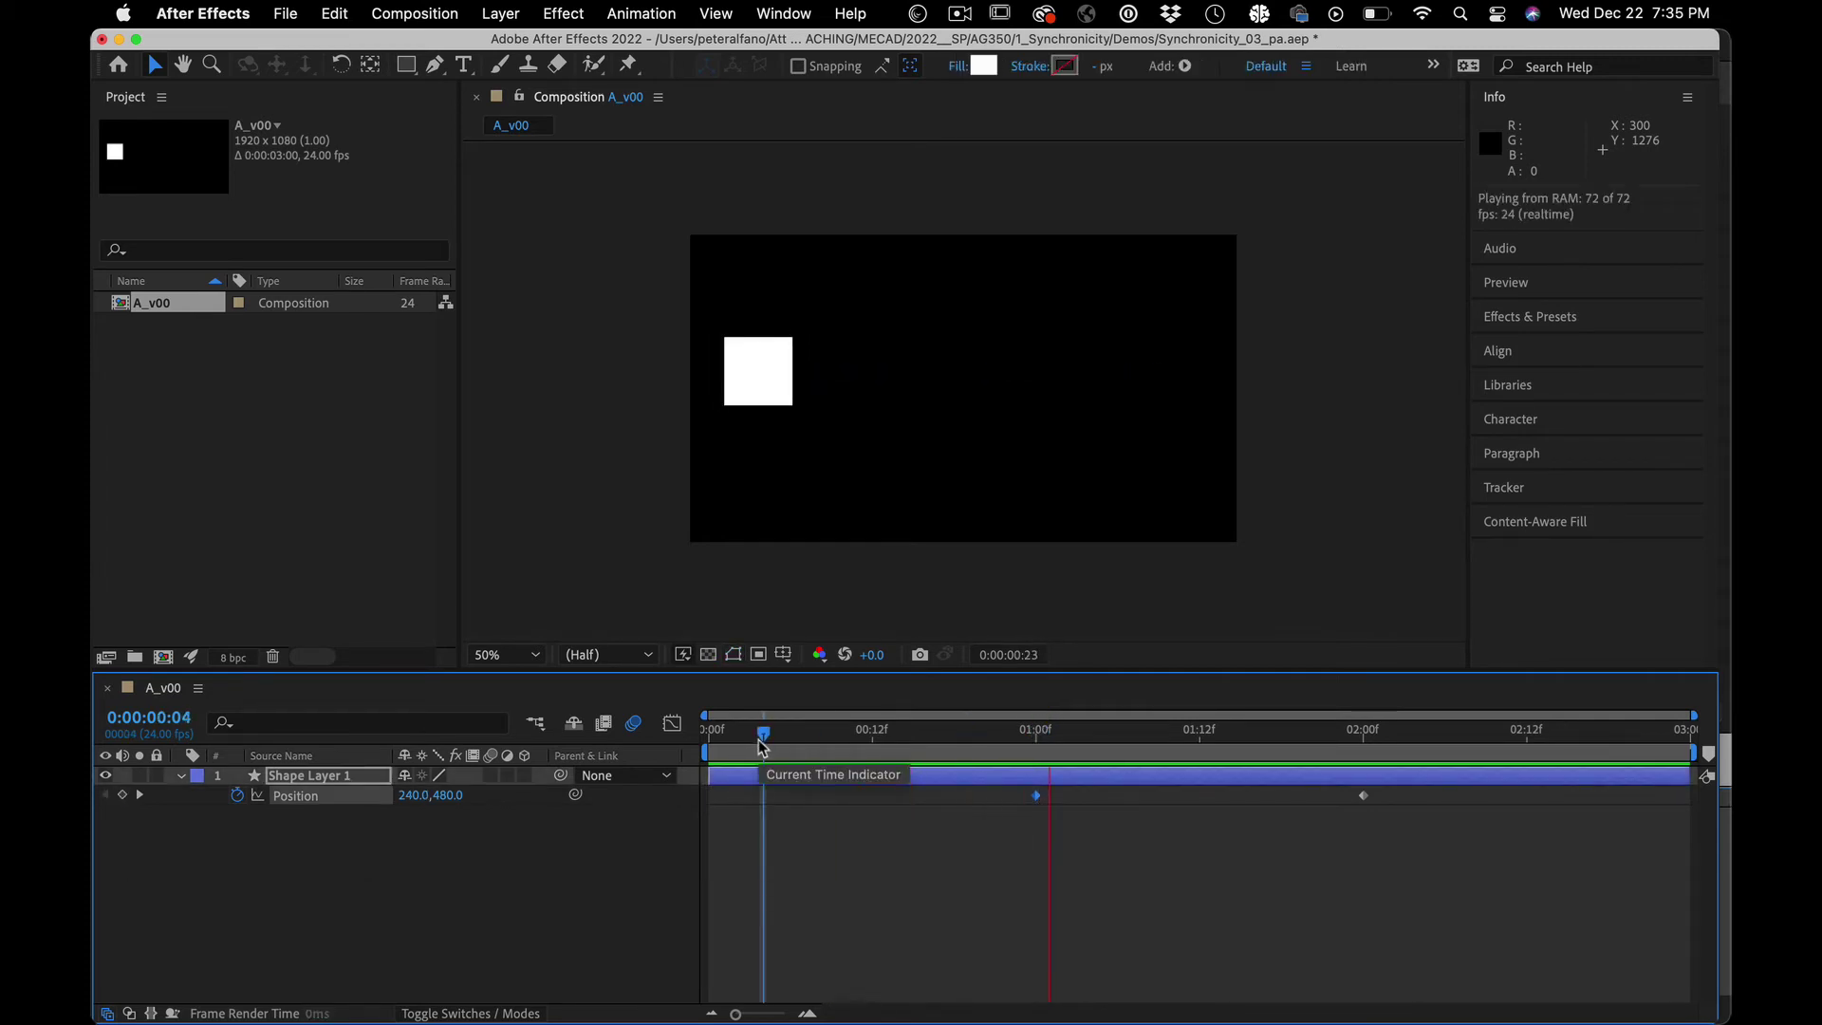
click(1036, 738)
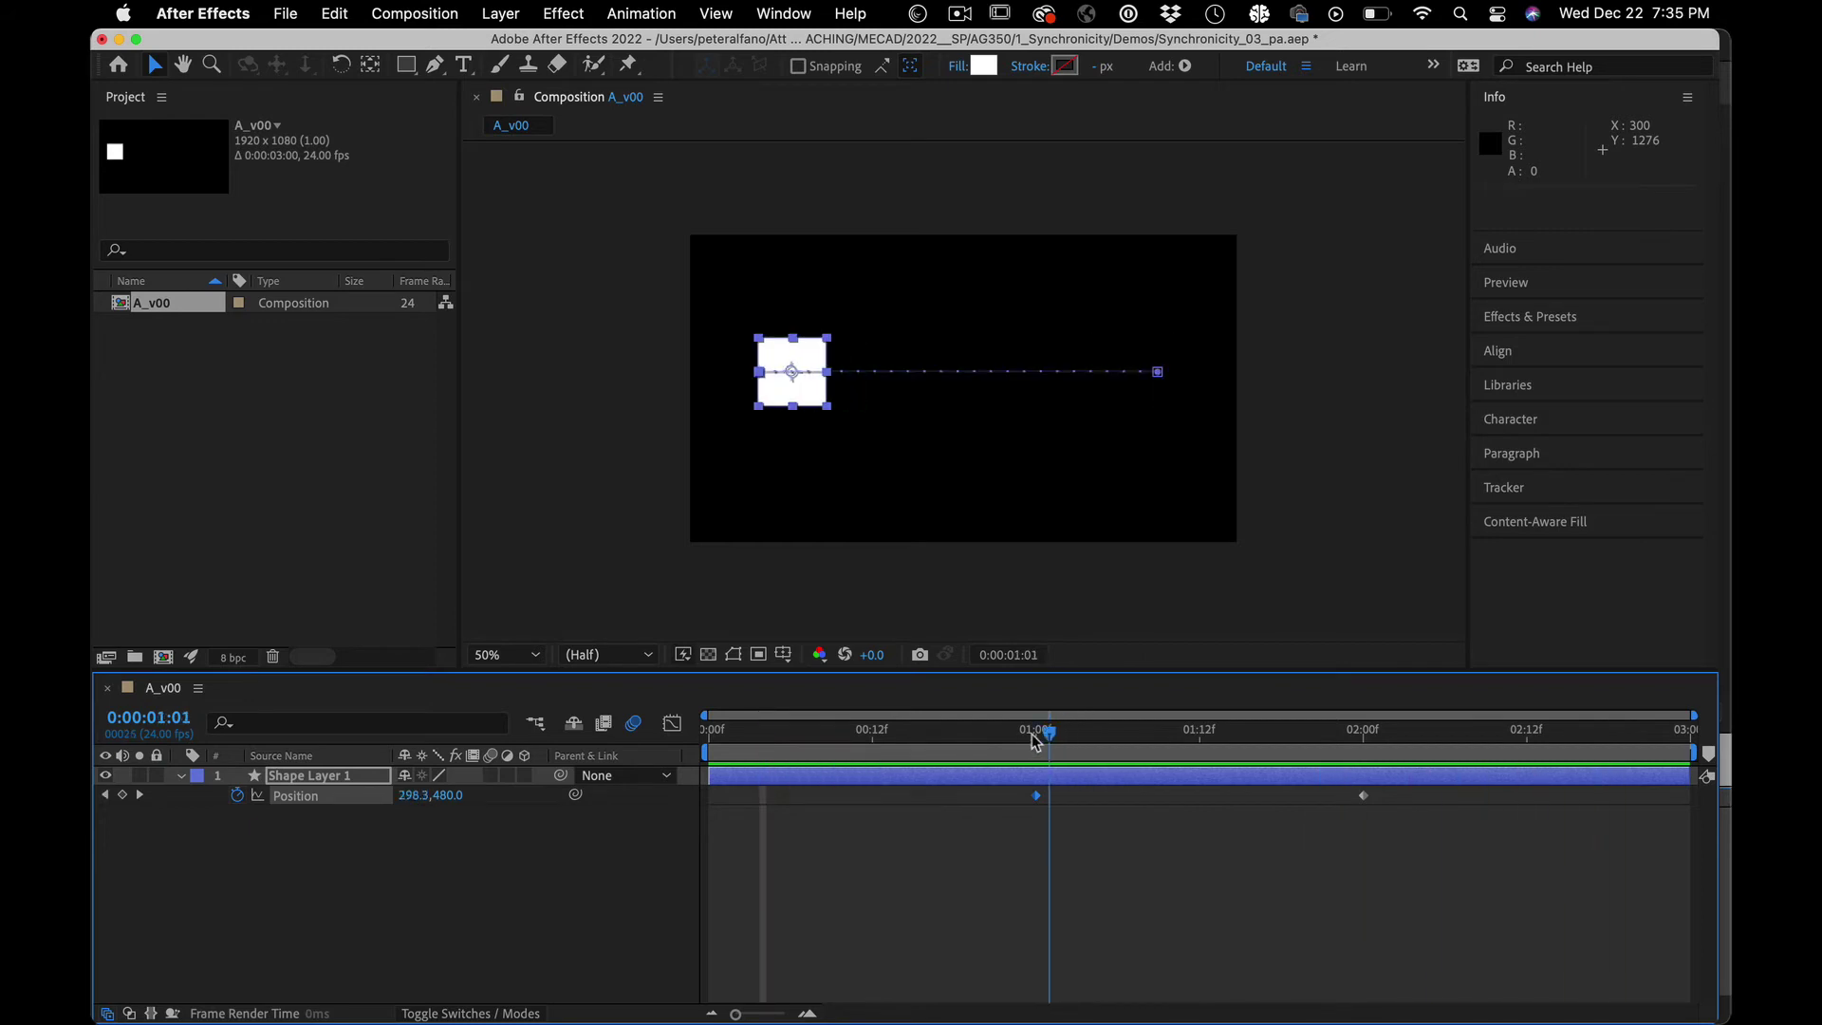
mouse_move(1036, 738)
mouse_down()
mouse_move(1221, 741)
mouse_move(1038, 742)
mouse_up()
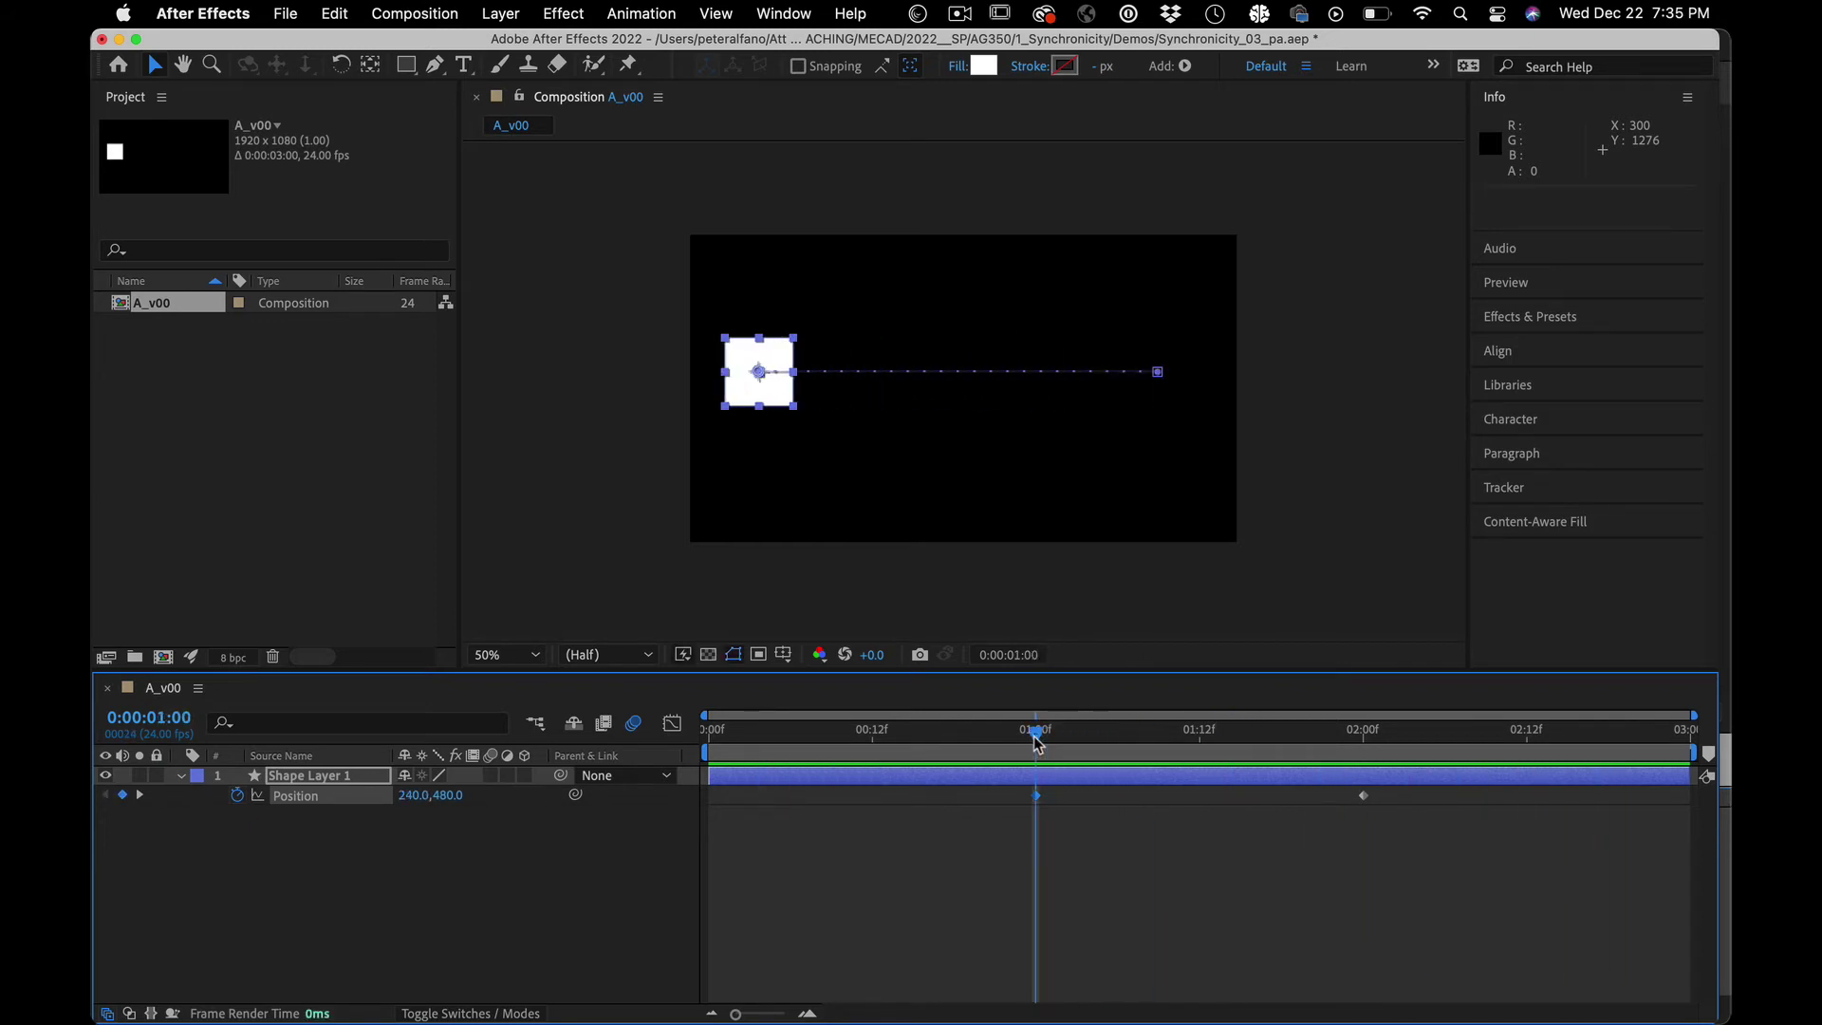
drag(1037, 742, 1364, 712)
key(k)
Step: Select only the Position keyframe at 0:00:01:00 and apply Easy Ease In to it
click(986, 833)
drag(987, 842, 1090, 789)
right_click(1036, 797)
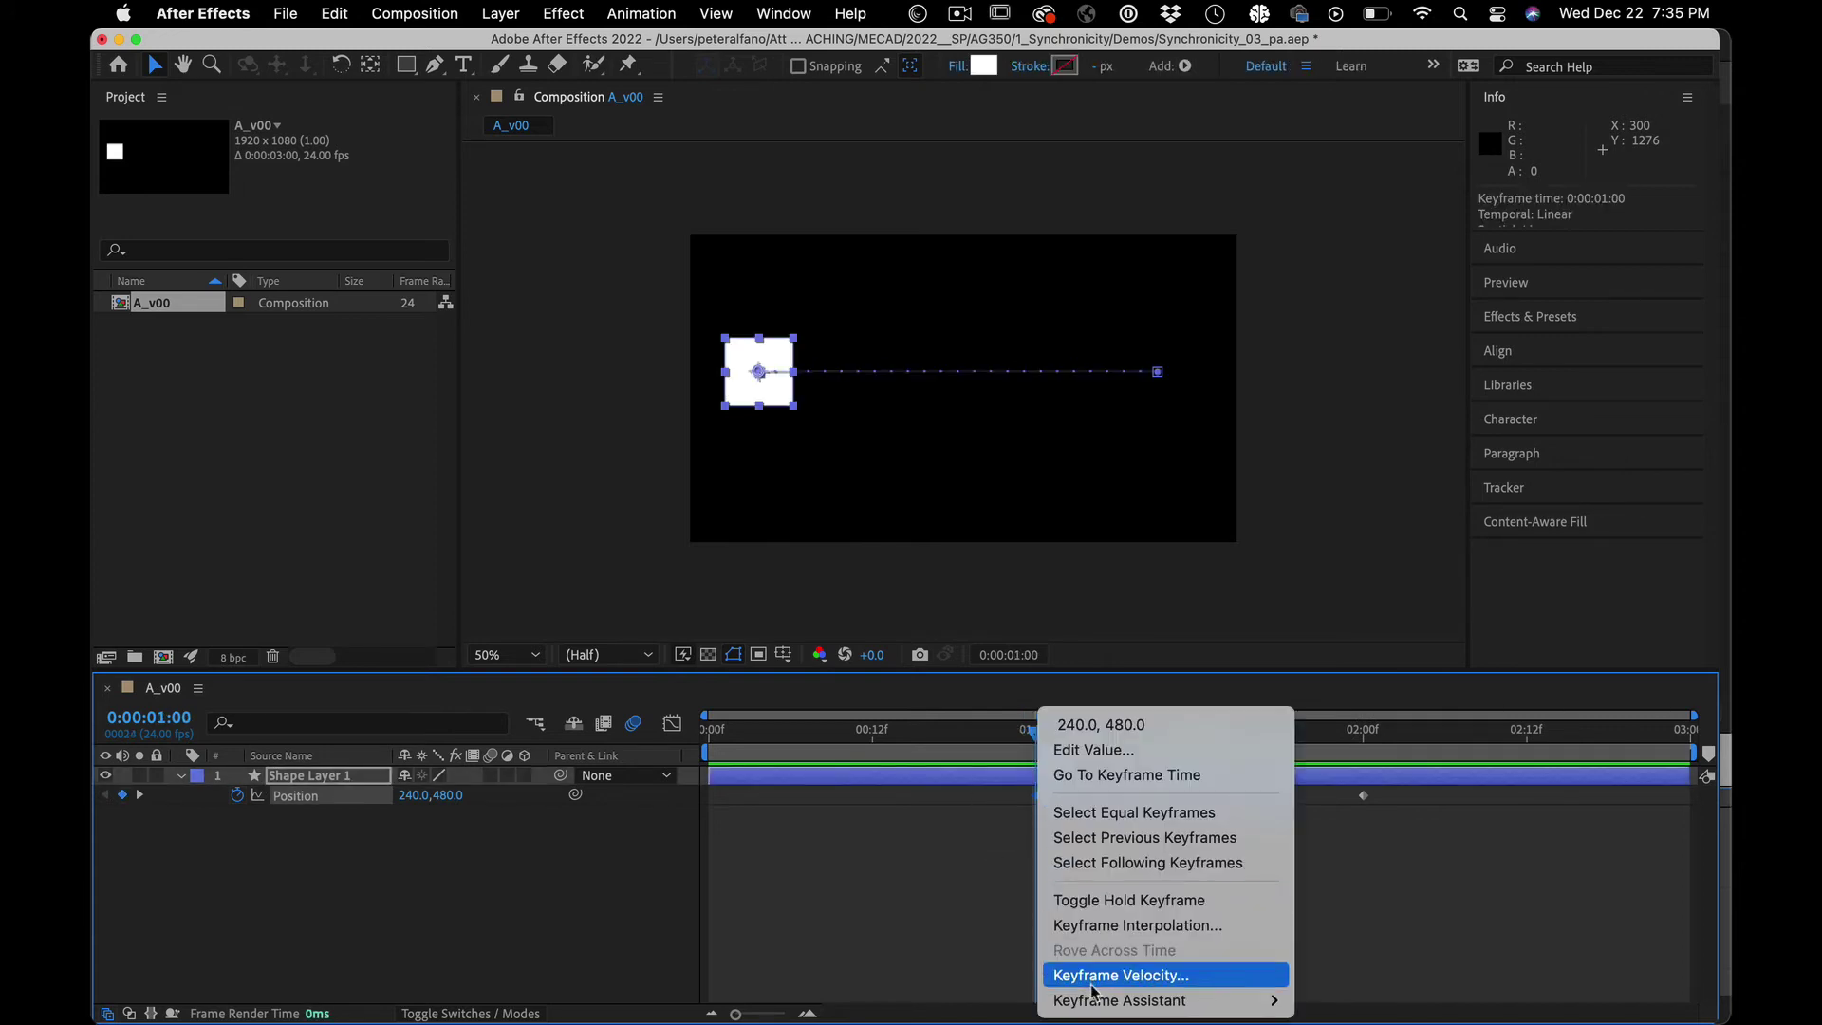
mouse_move(1139, 1013)
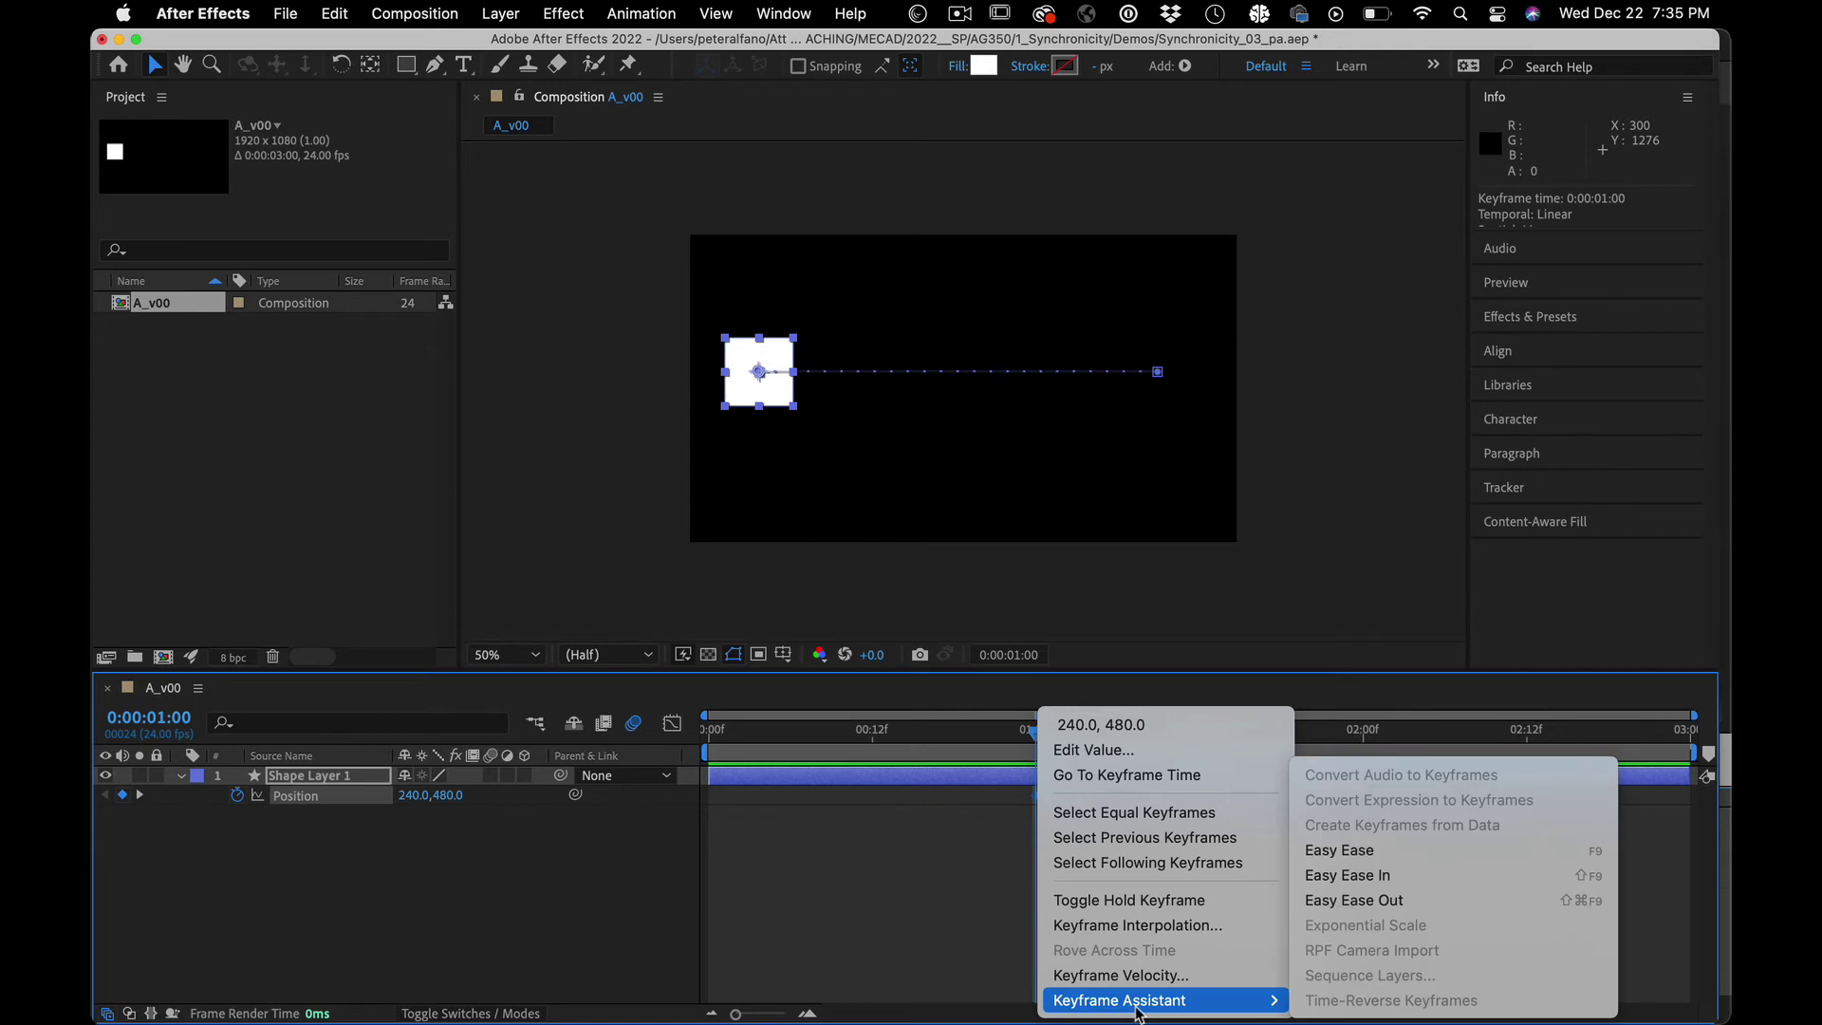
click(1426, 873)
click(1203, 900)
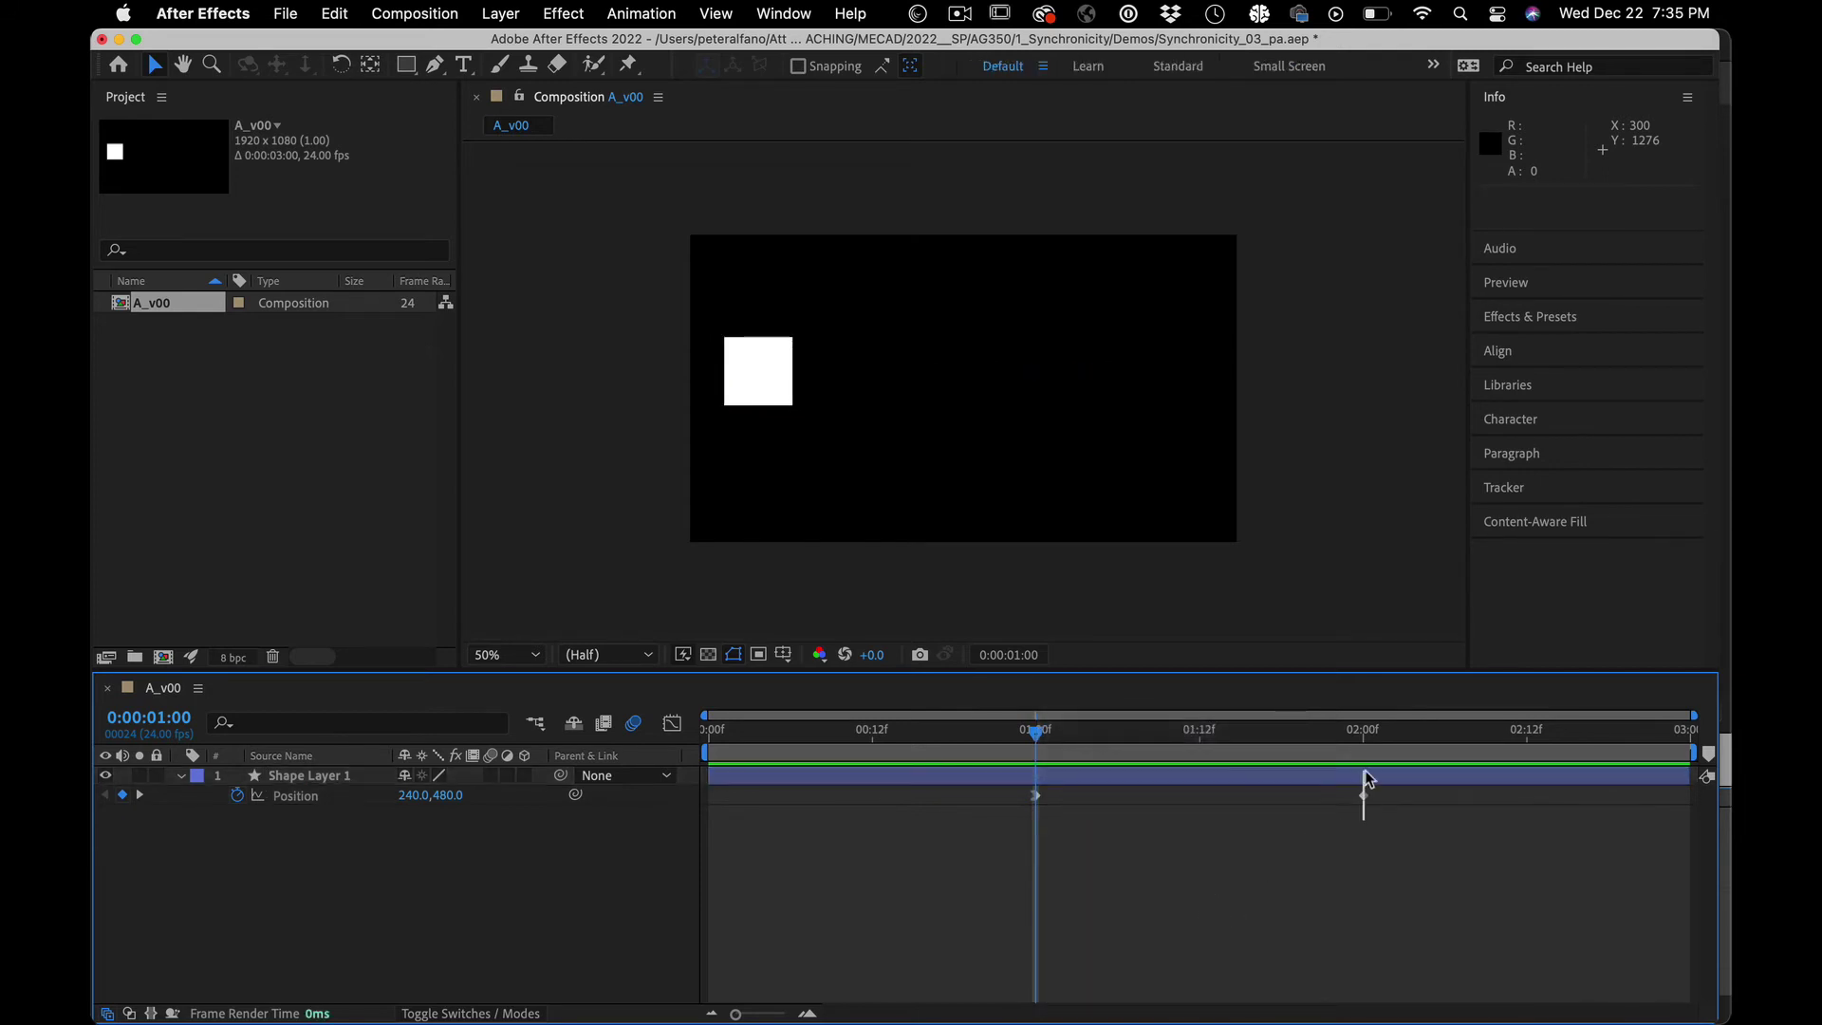
Step: Apply Easy Ease In to the Position keyframe at 0:00:02:00
click(1364, 795)
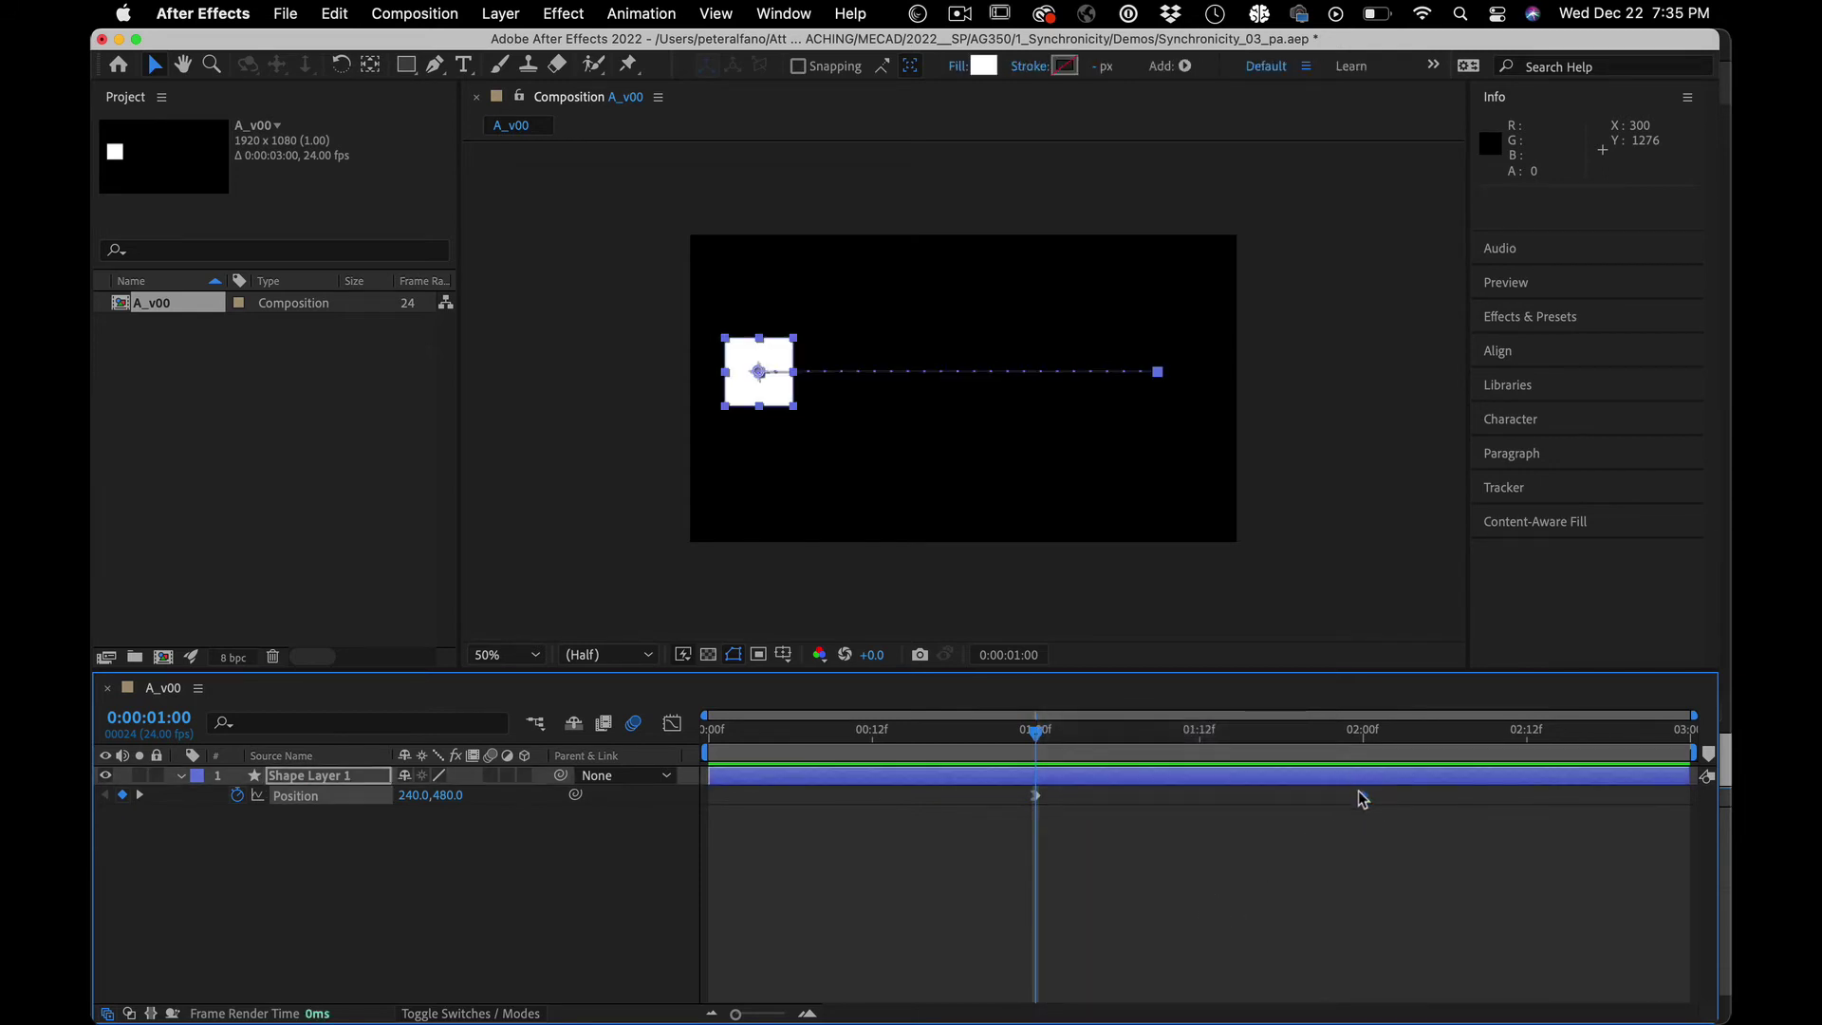
right_click(1359, 798)
mouse_move(1404, 1000)
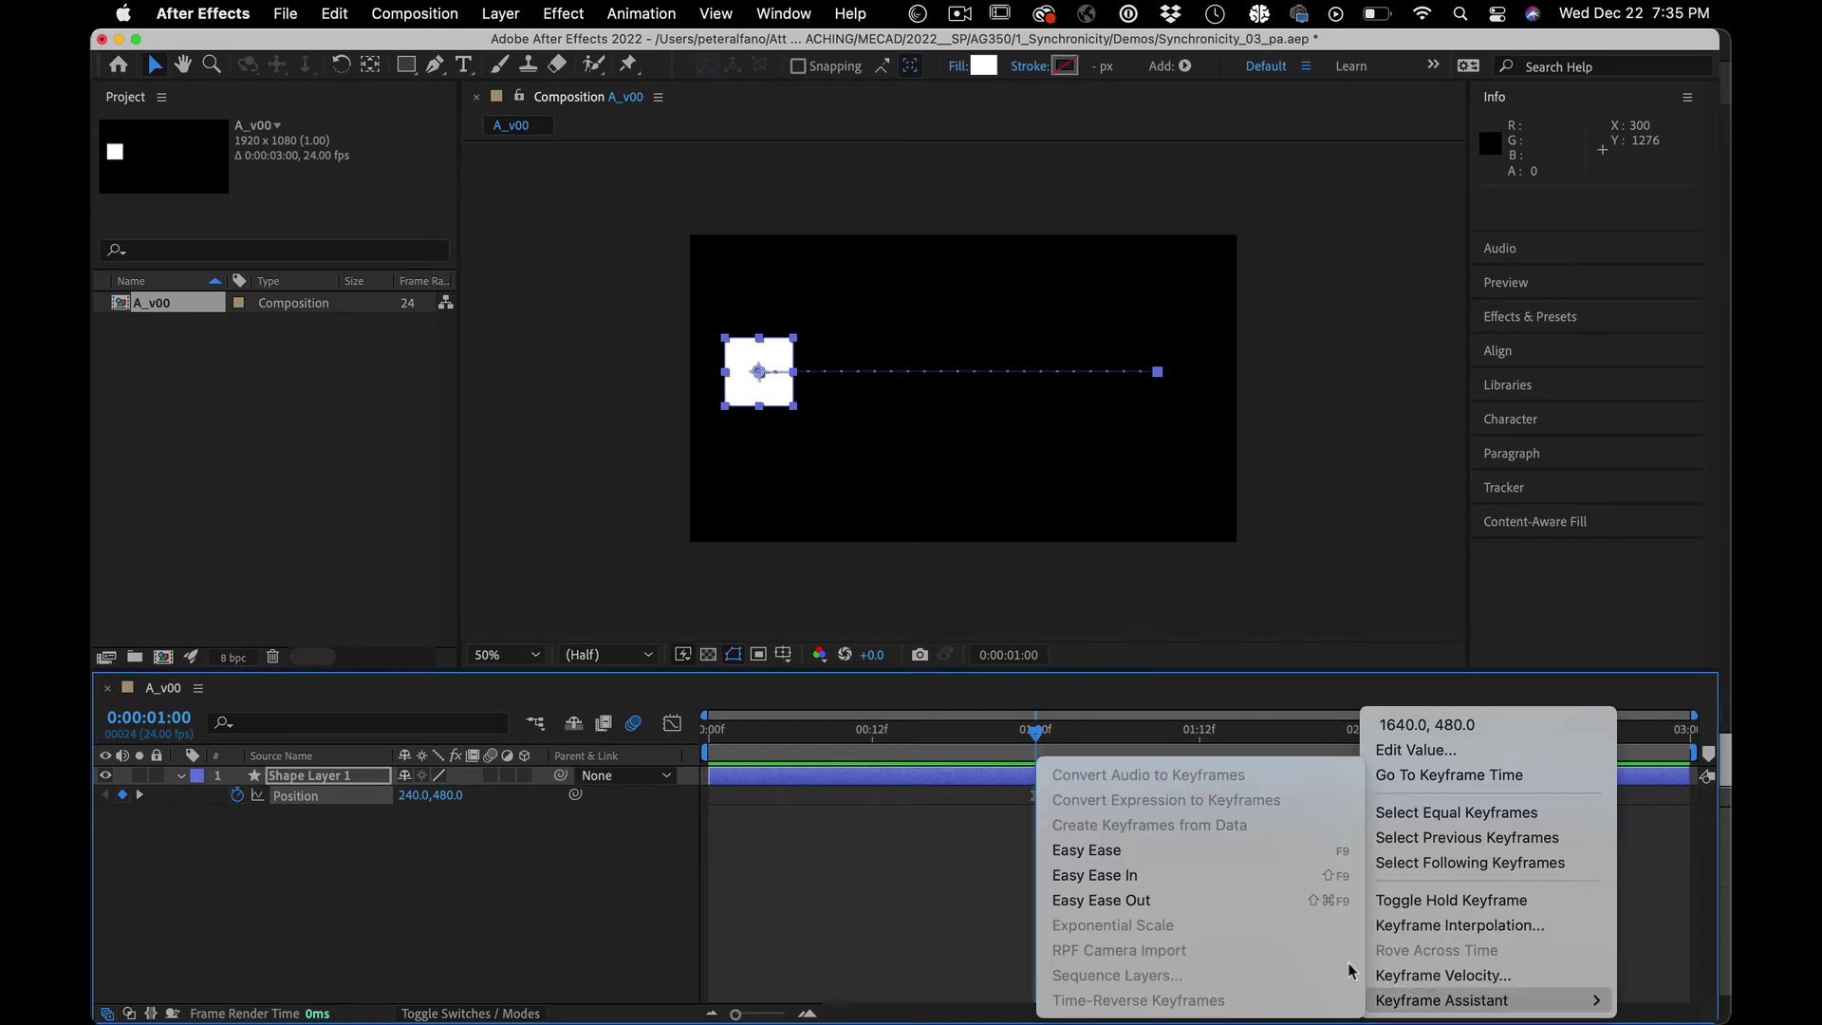
click(1268, 877)
click(1126, 886)
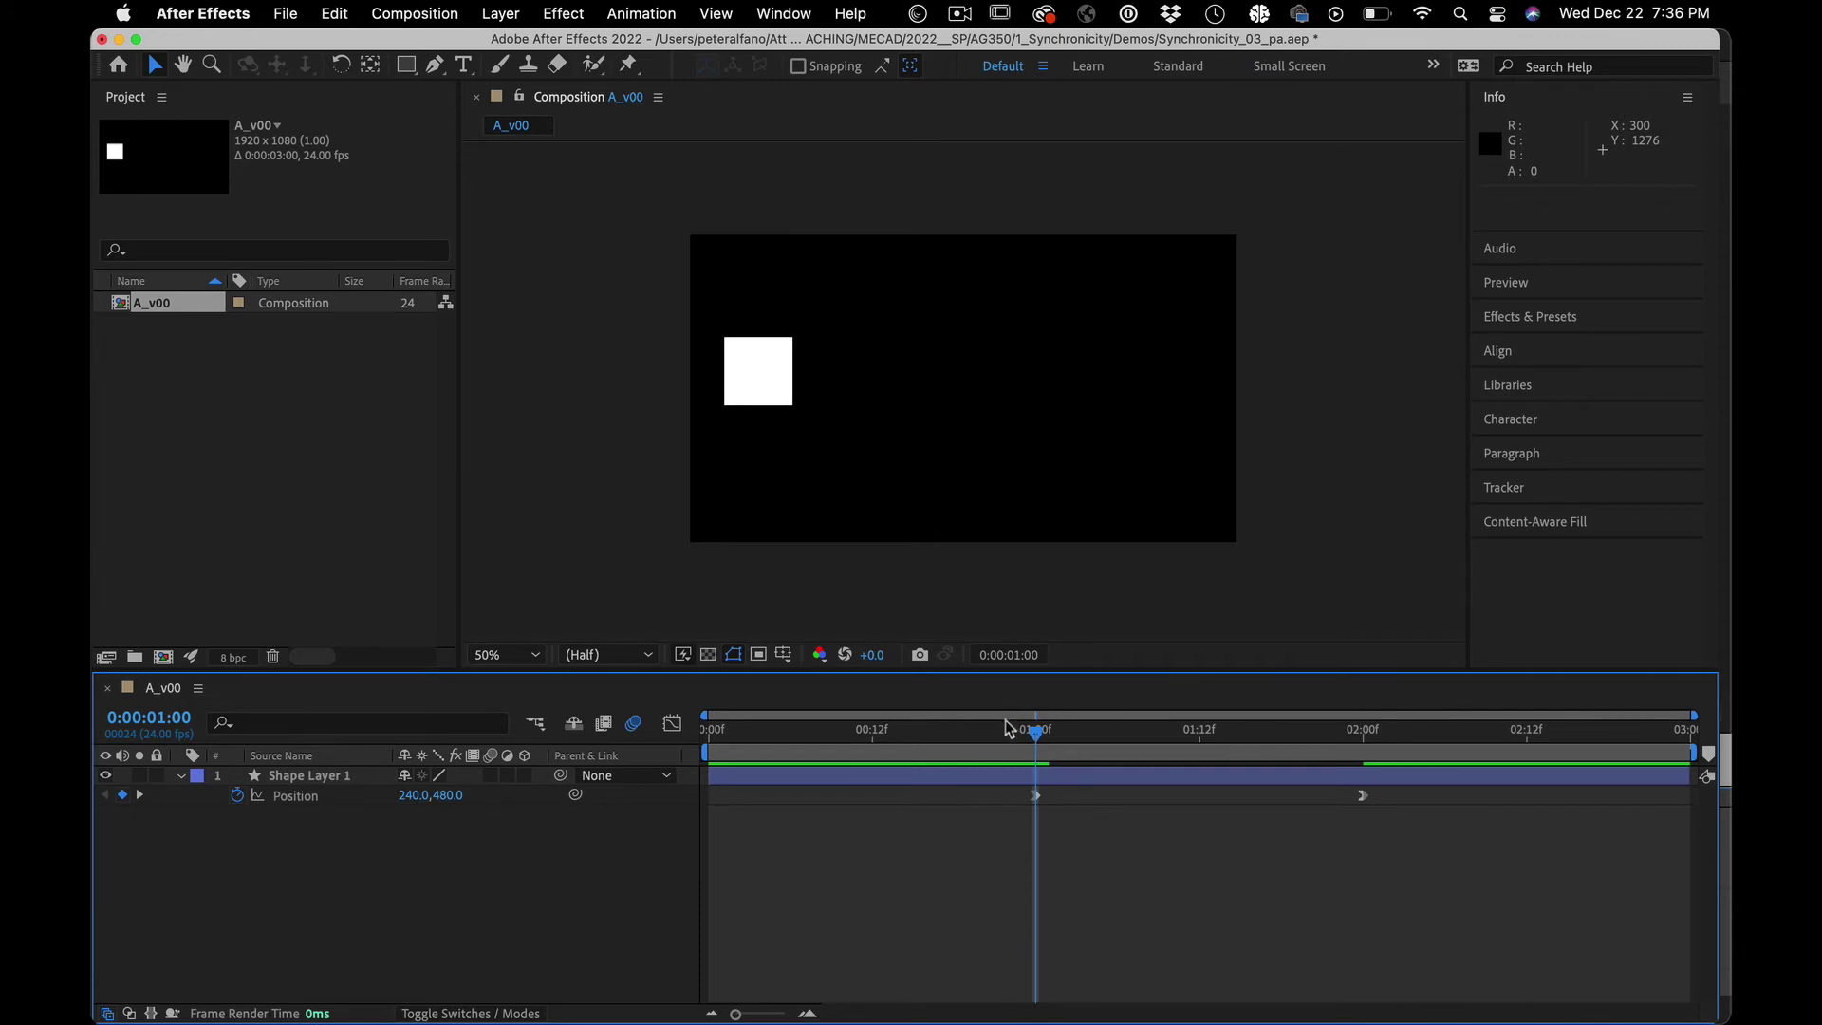
Step: Add Easy Ease Out to the Position keyframe at 0:00:01:00, preview the motion, and return to 0:00:01:00
drag(1008, 728, 1037, 733)
drag(1078, 841, 996, 766)
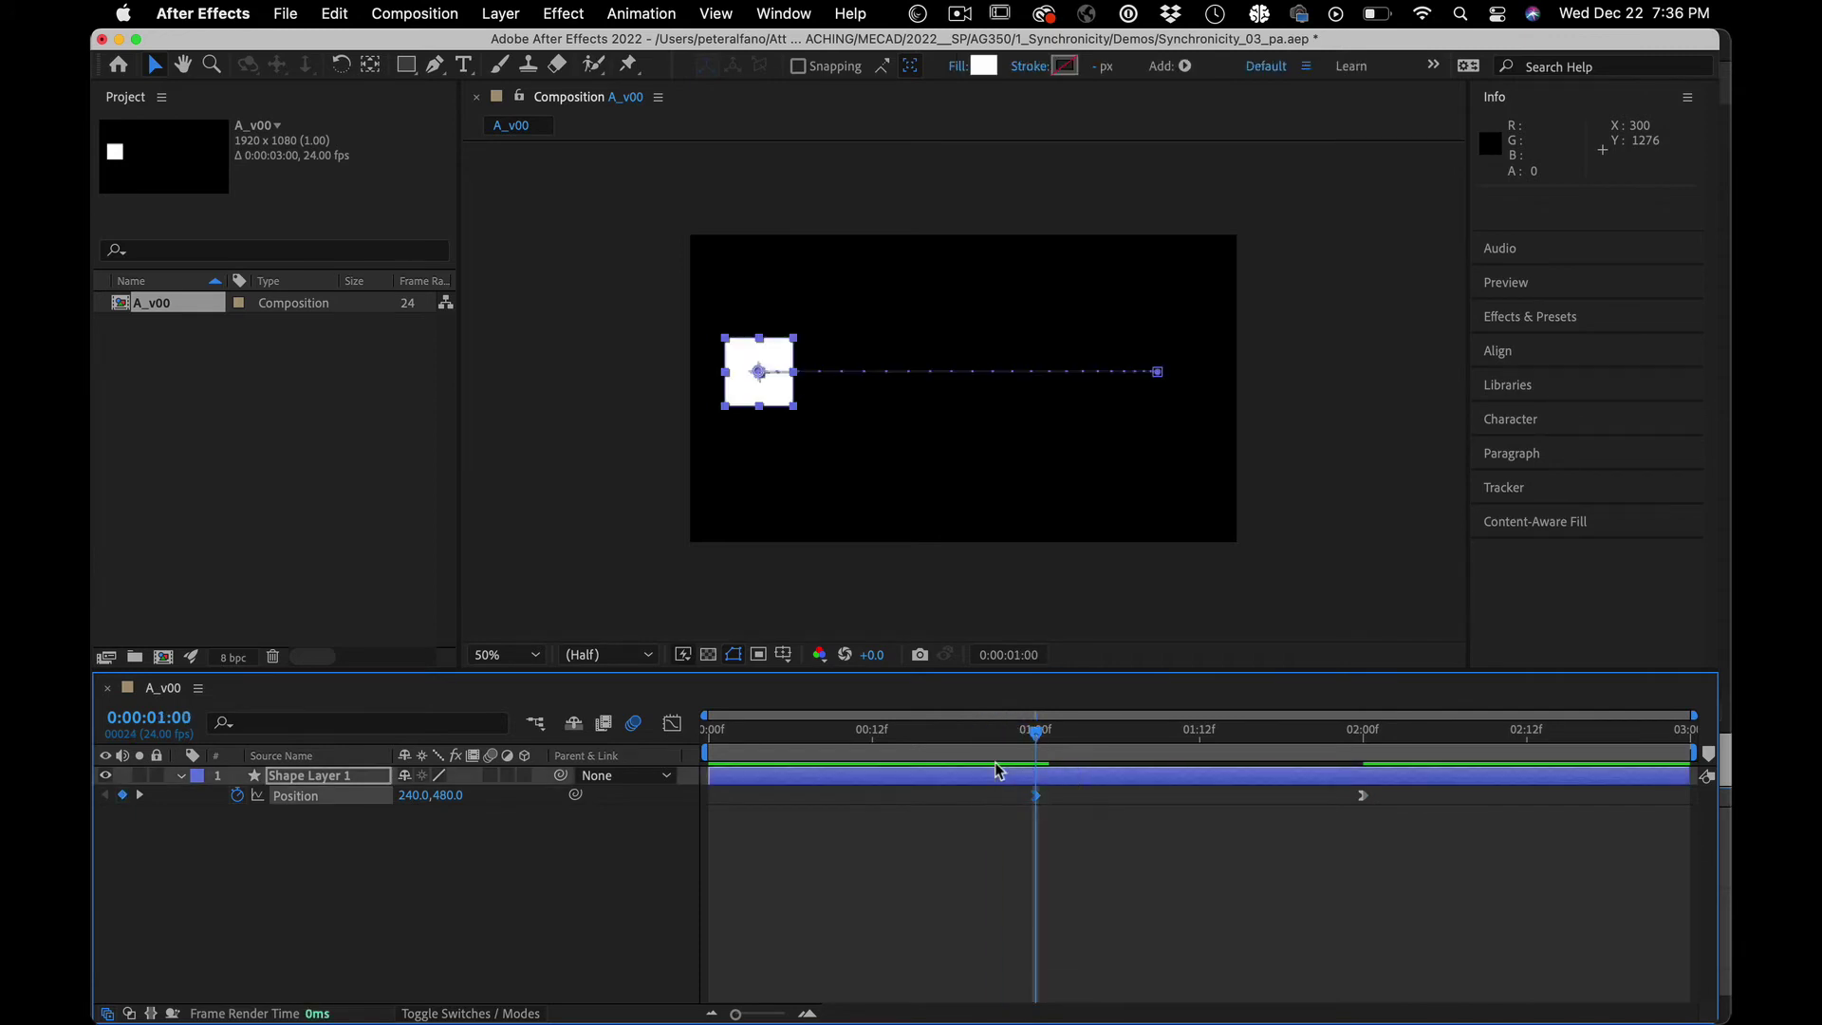
right_click(1035, 797)
mouse_move(1169, 1001)
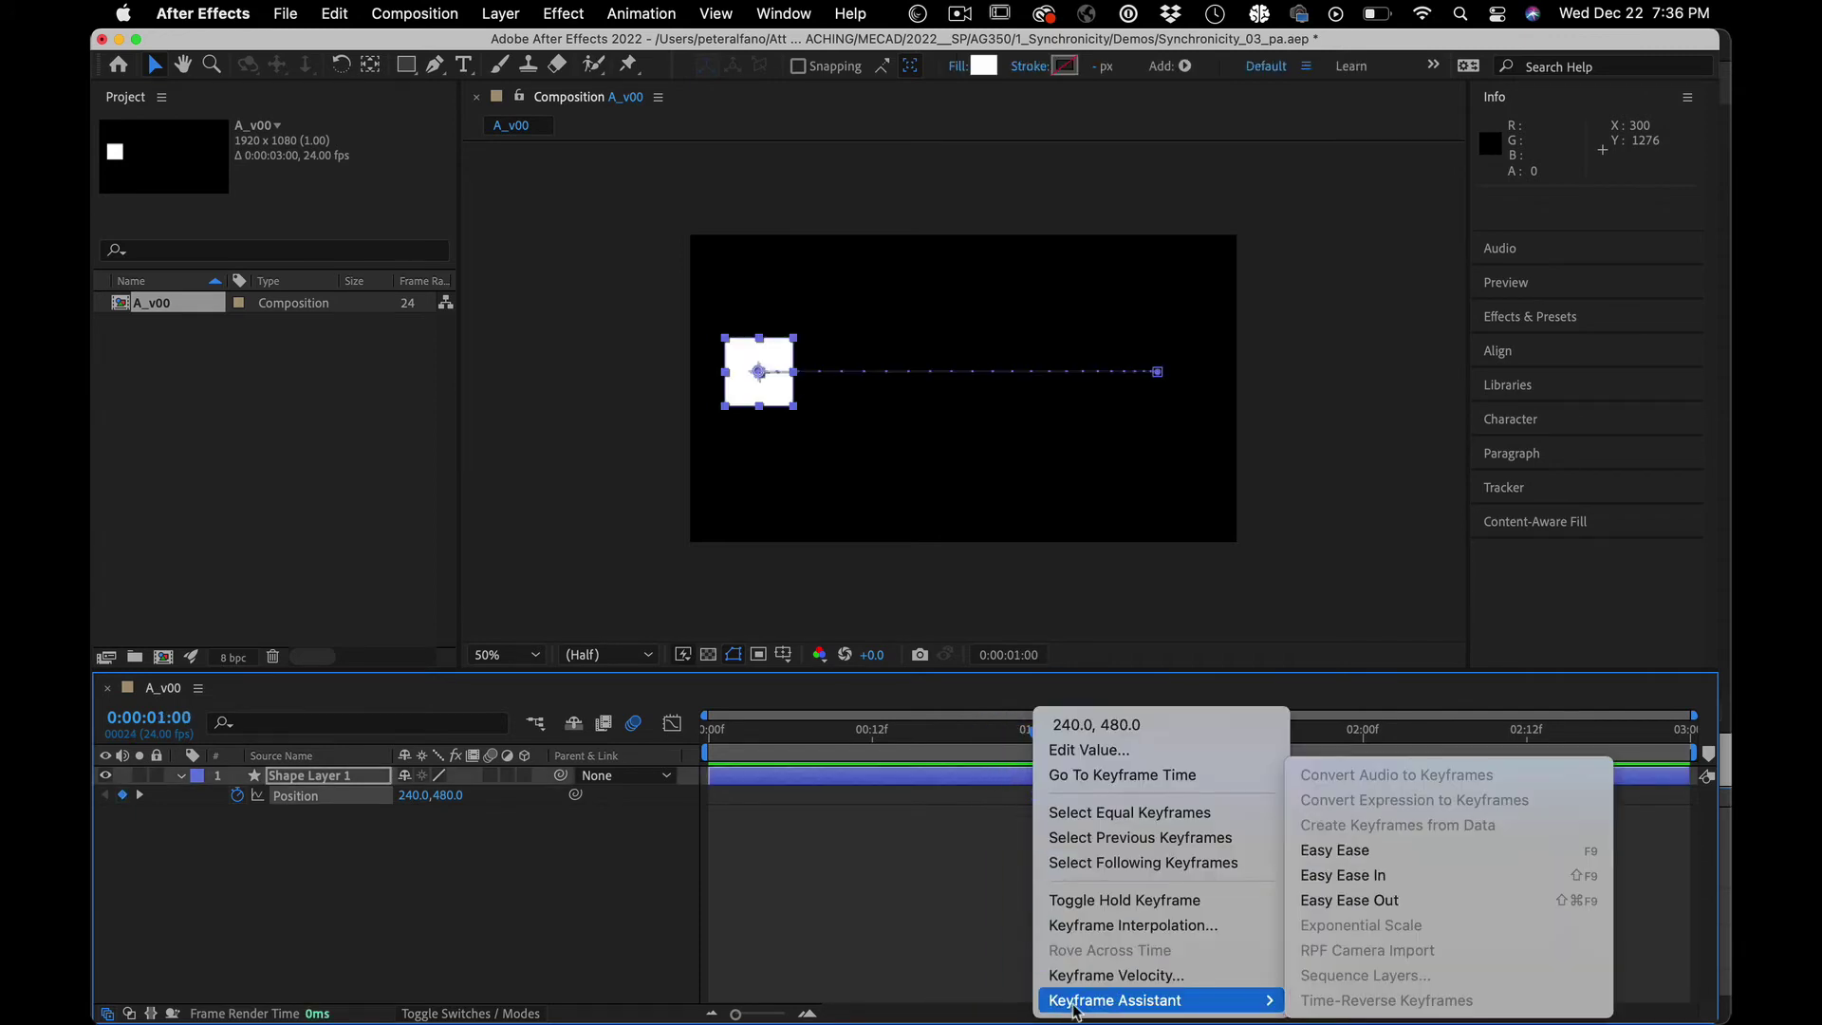
click(1381, 901)
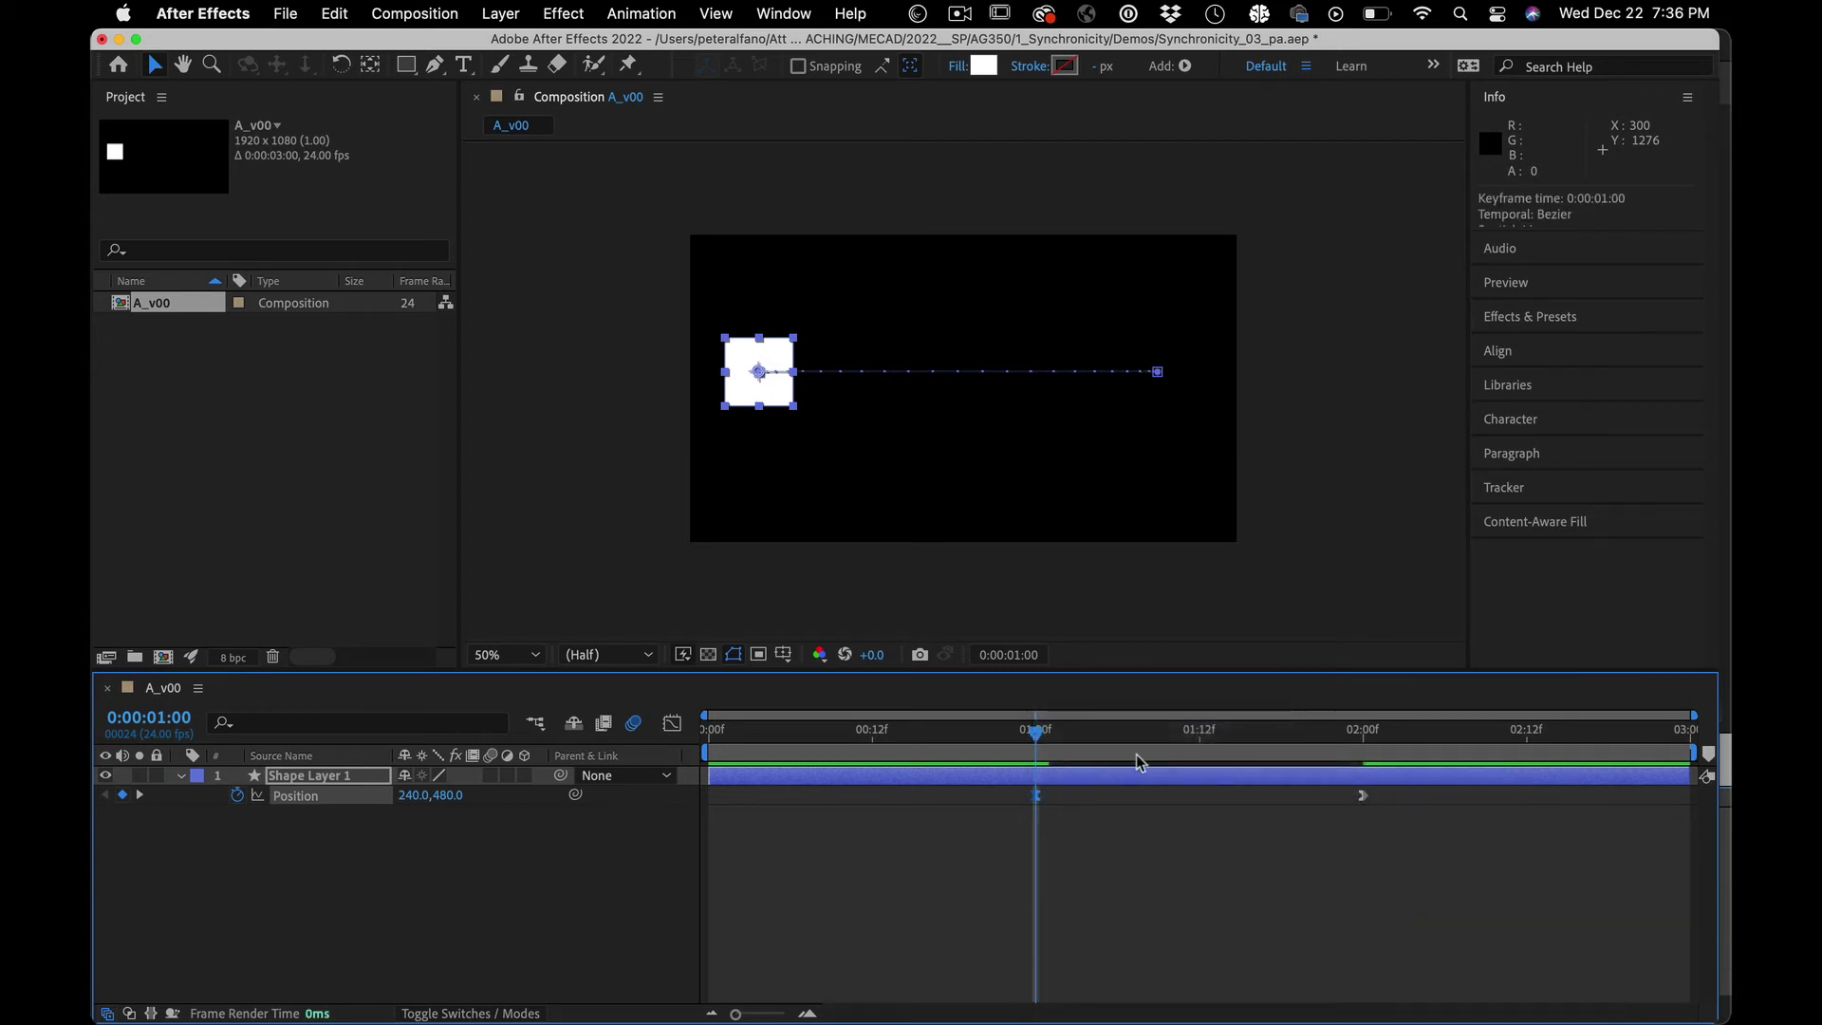
drag(1040, 747, 735, 752)
key(space)
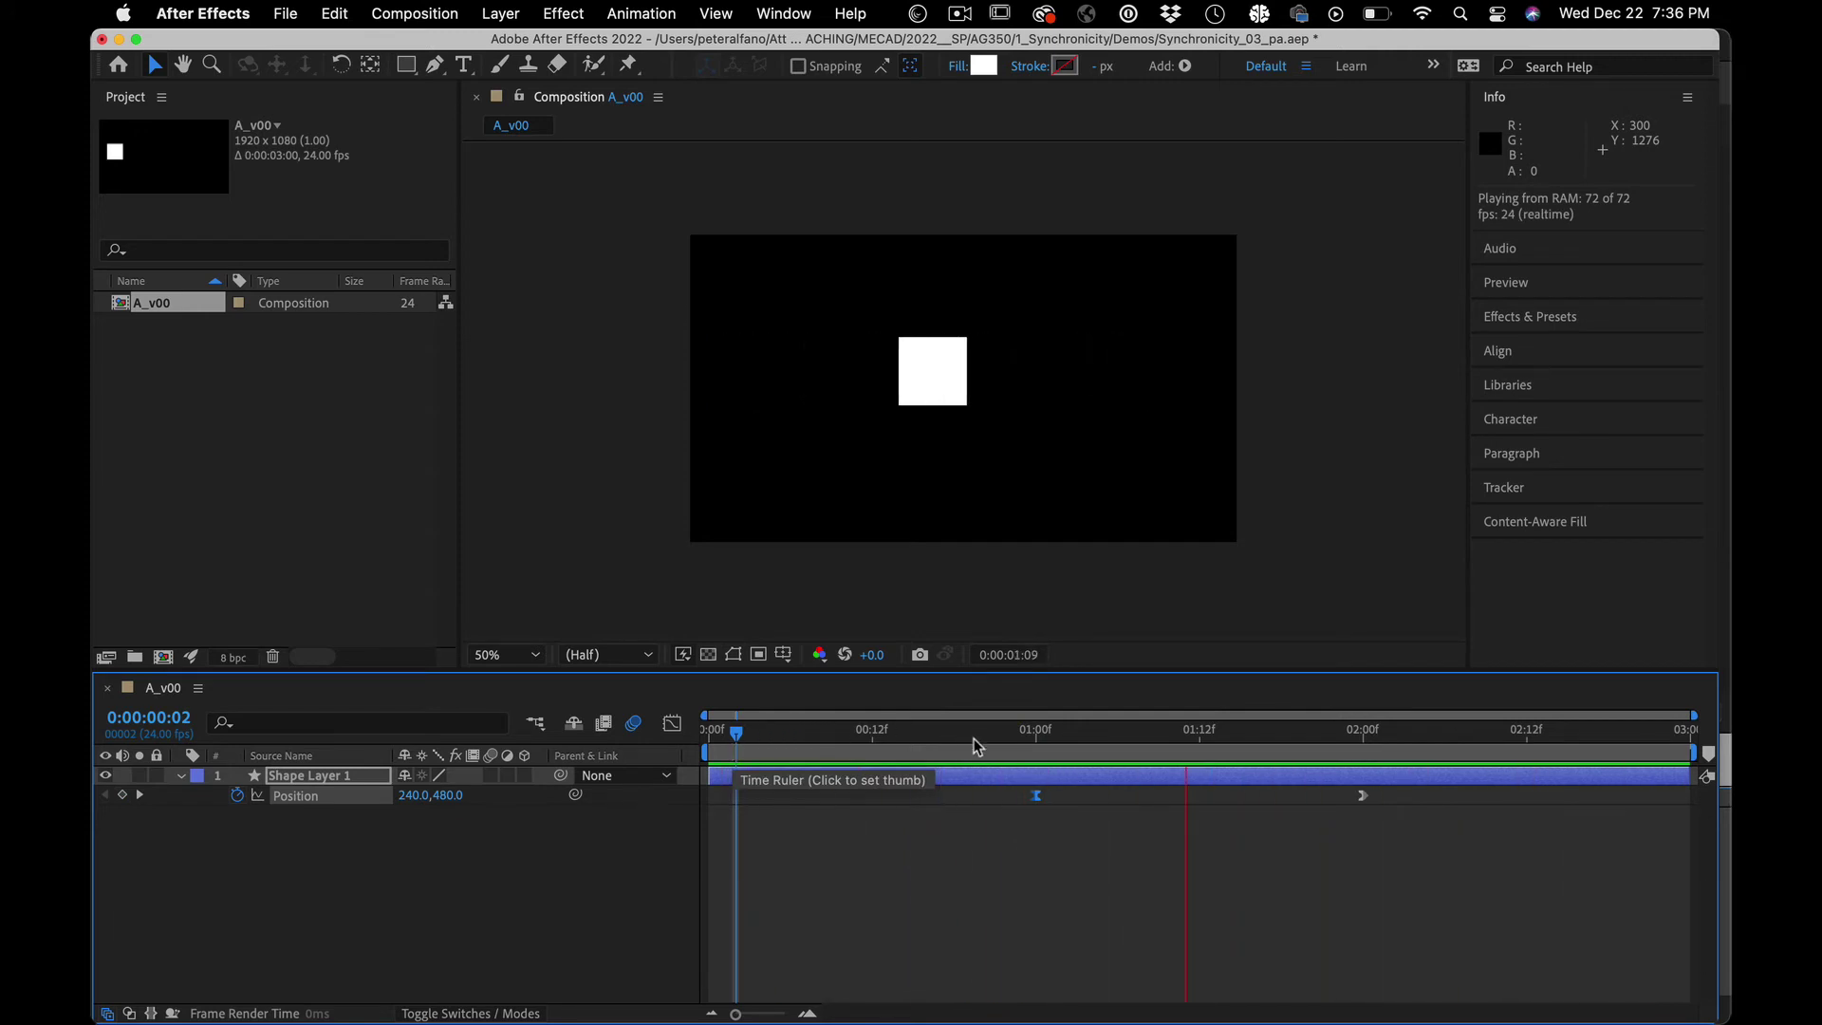
key(space)
click(1034, 742)
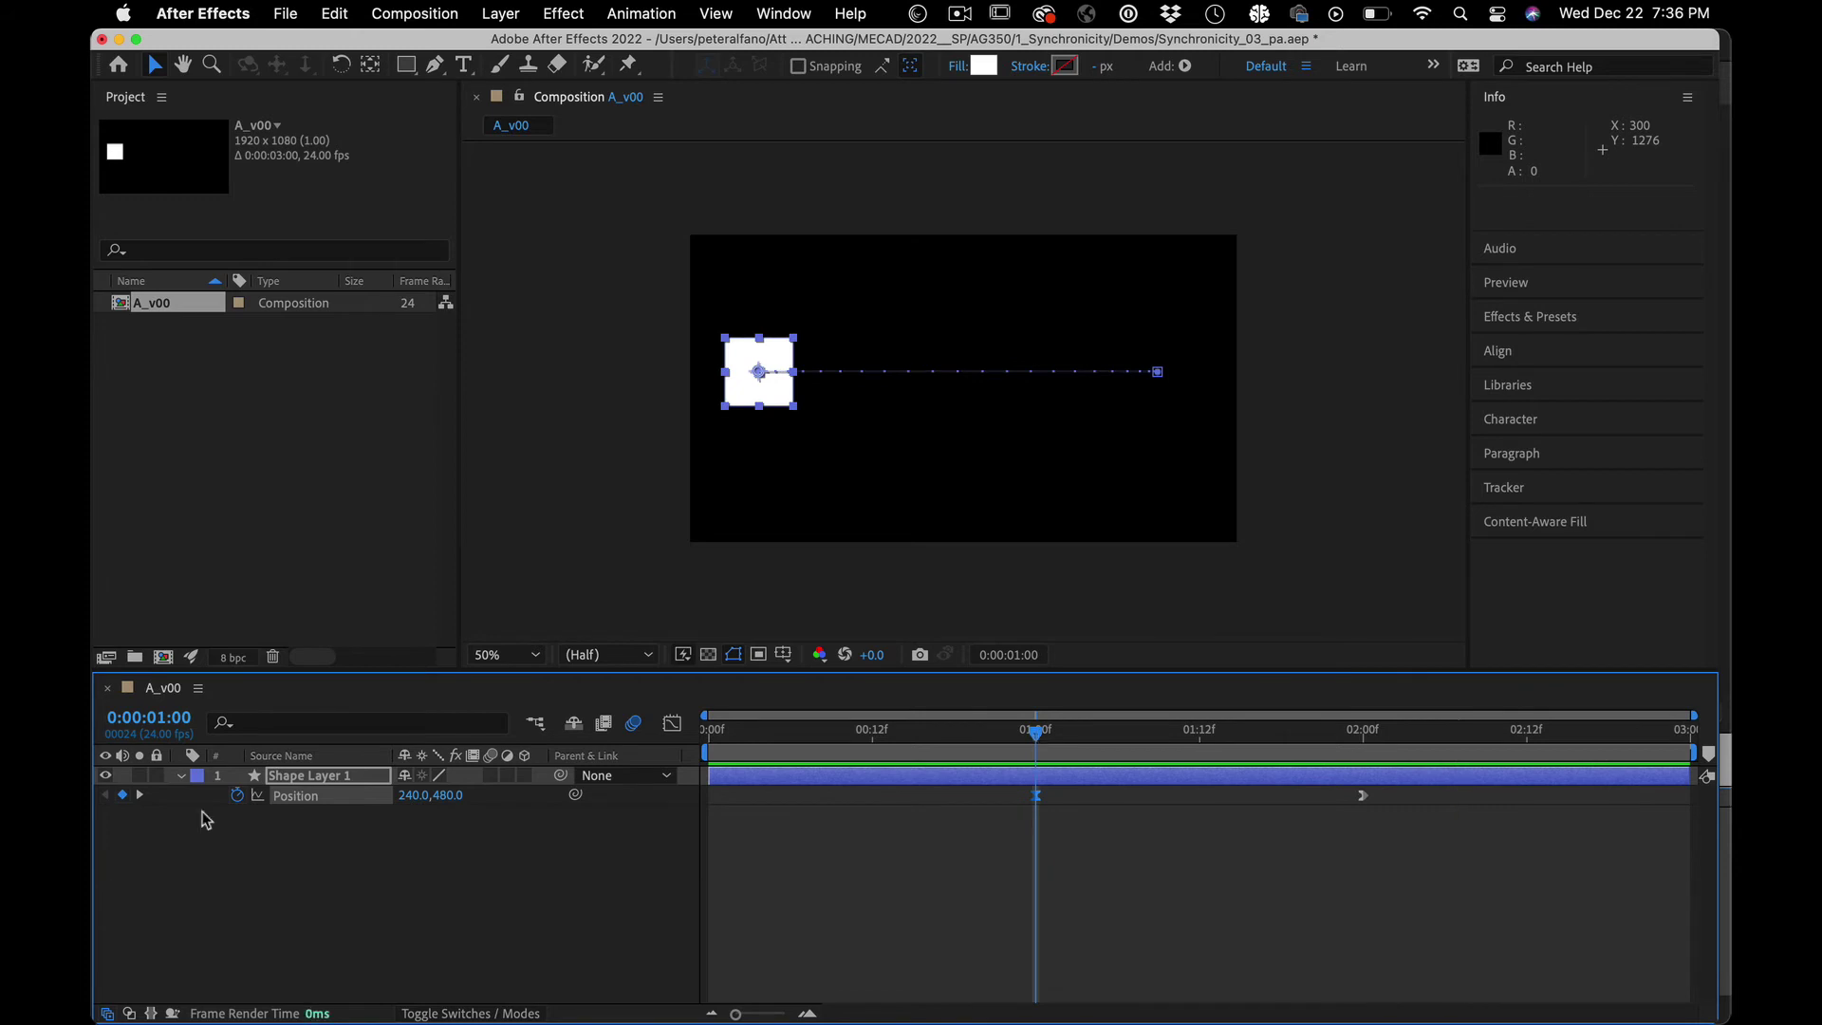
Step: Duplicate Shape Layer 1 and reveal the keyframed Position property of the copy
click(242, 828)
click(334, 793)
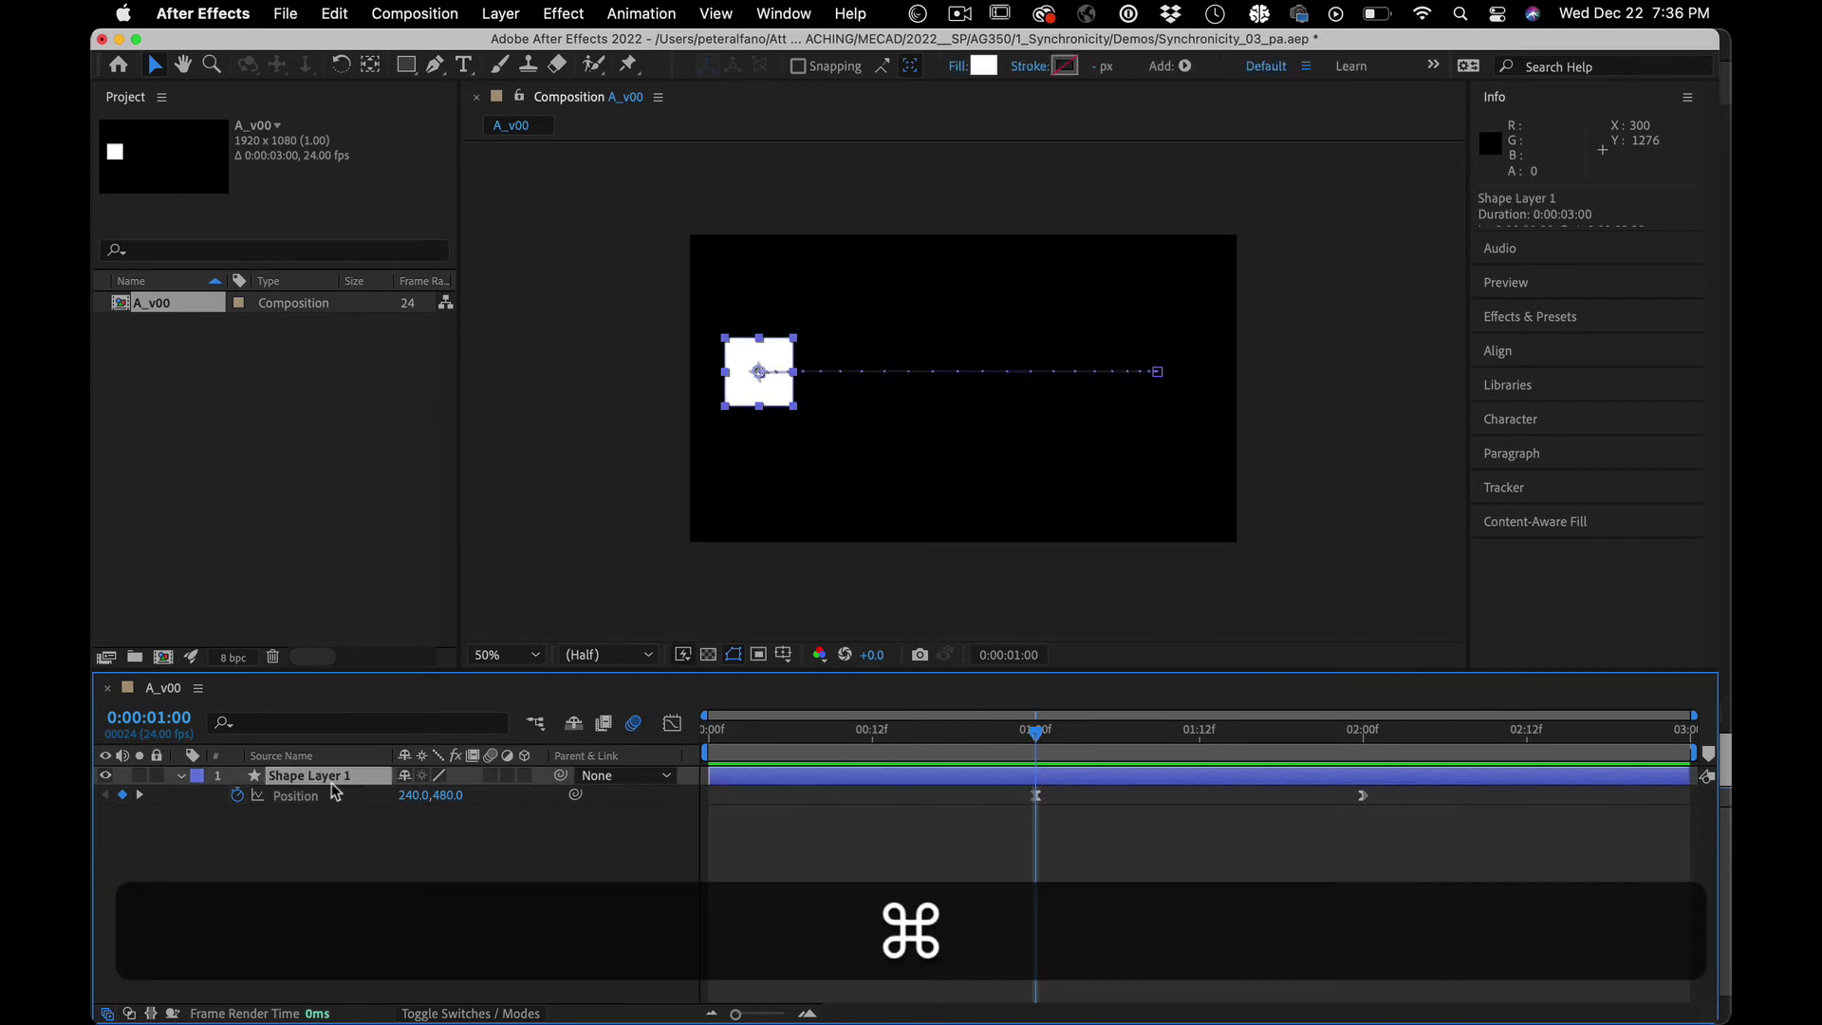
key(super+d)
click(289, 777)
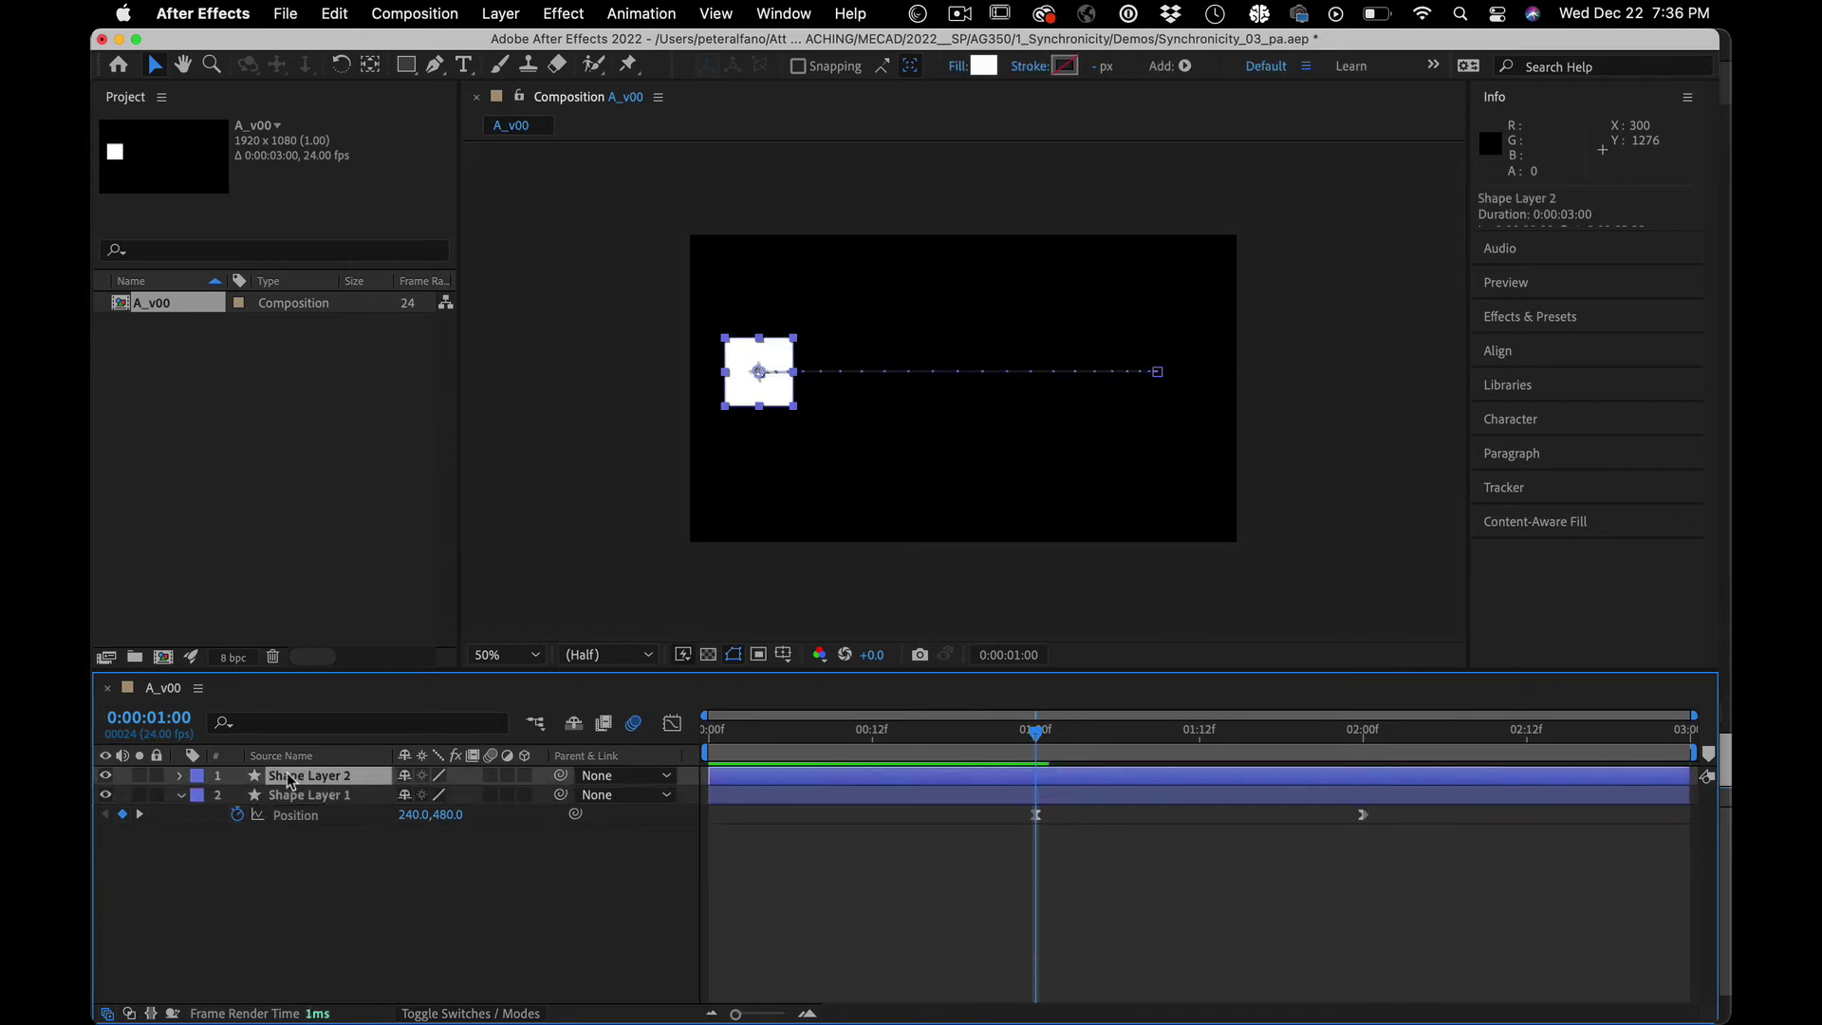
key(u)
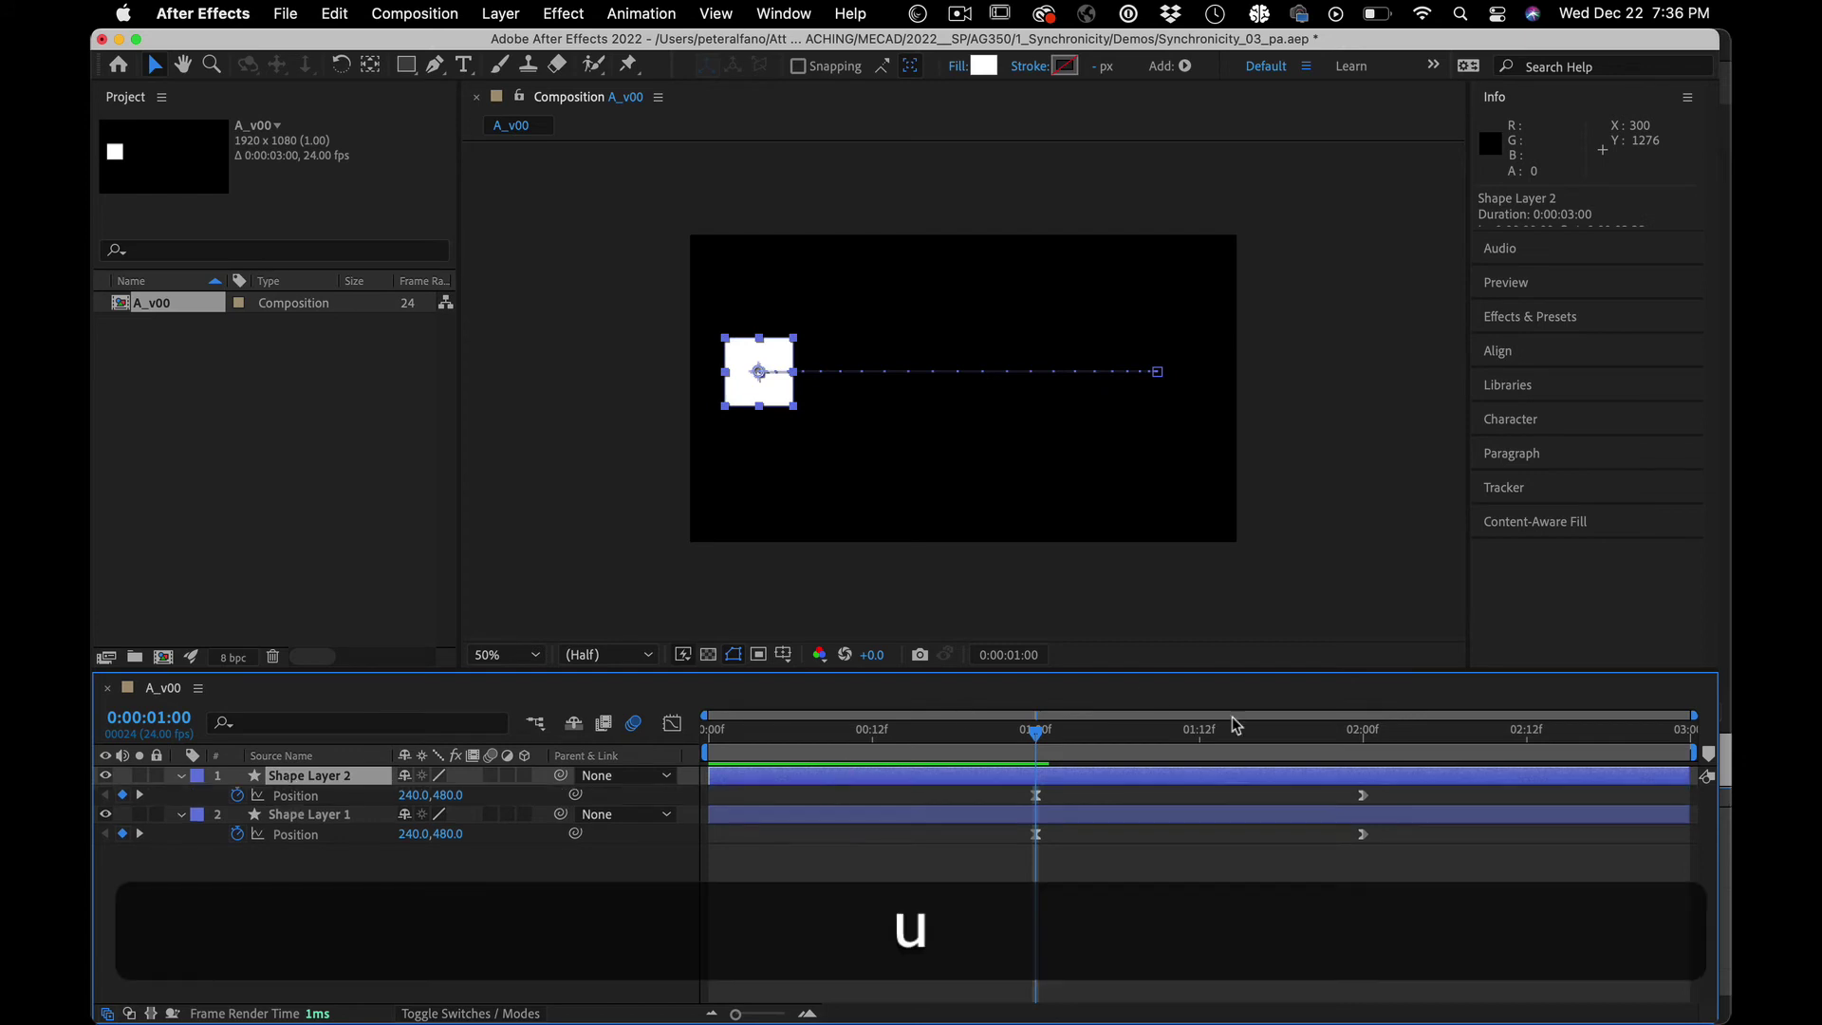
Step: With both Position keyframes of Shape Layer 2 selected and the grid shown, move its square straight up to Position 240, 180 at 0:00:01:00
drag(999, 792, 1454, 799)
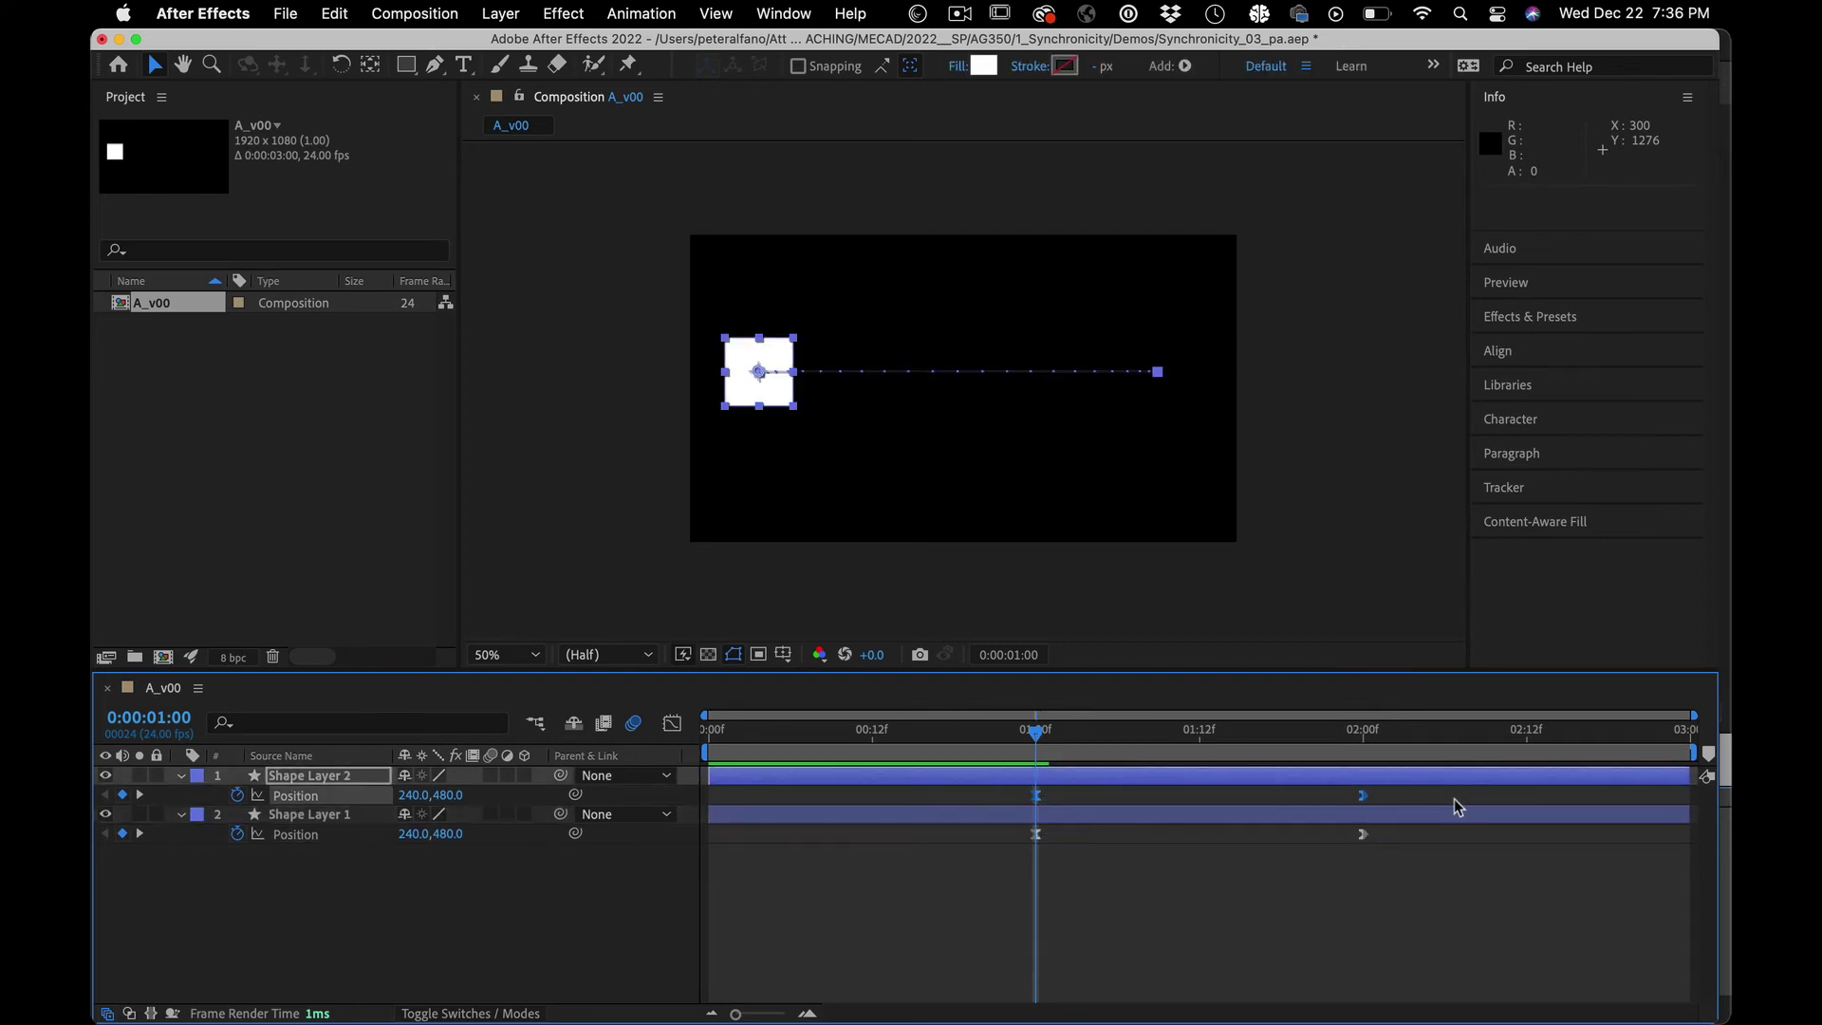
click(1034, 869)
drag(1037, 746, 1392, 814)
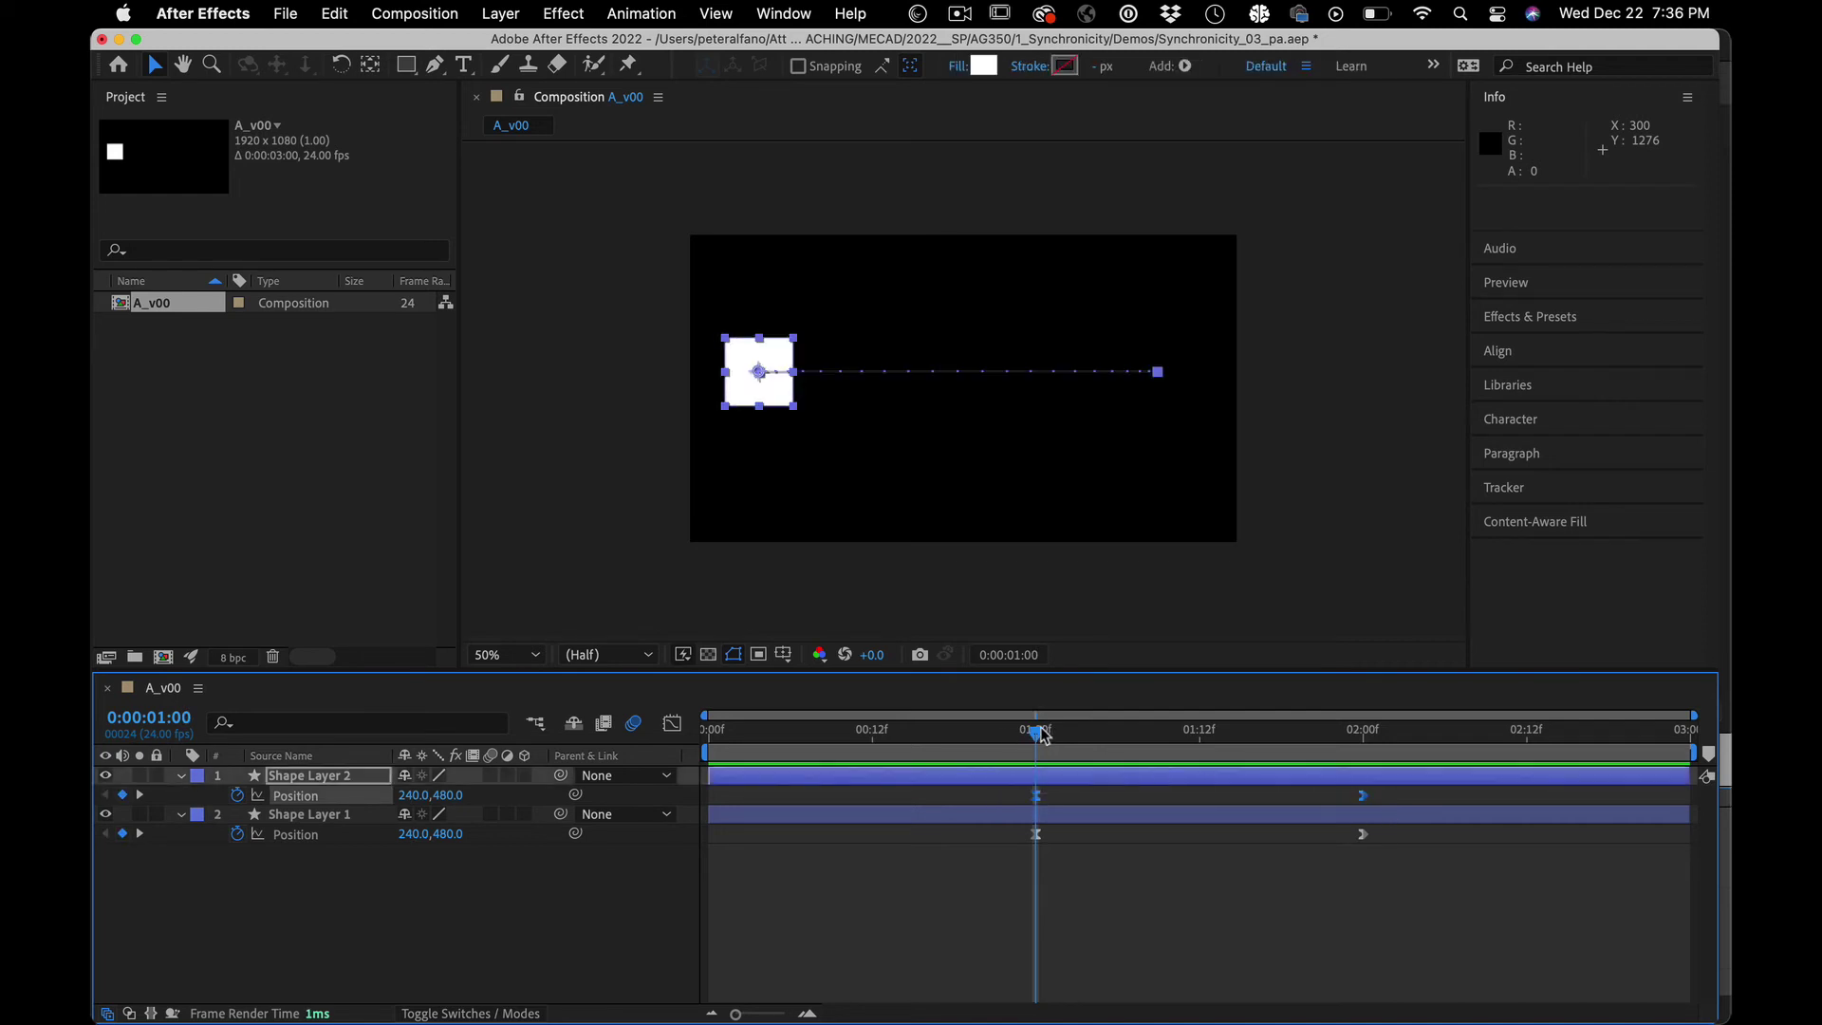
mouse_move(1044, 736)
mouse_down()
mouse_move(1368, 748)
mouse_move(1040, 750)
mouse_up()
key(super+apostrophe)
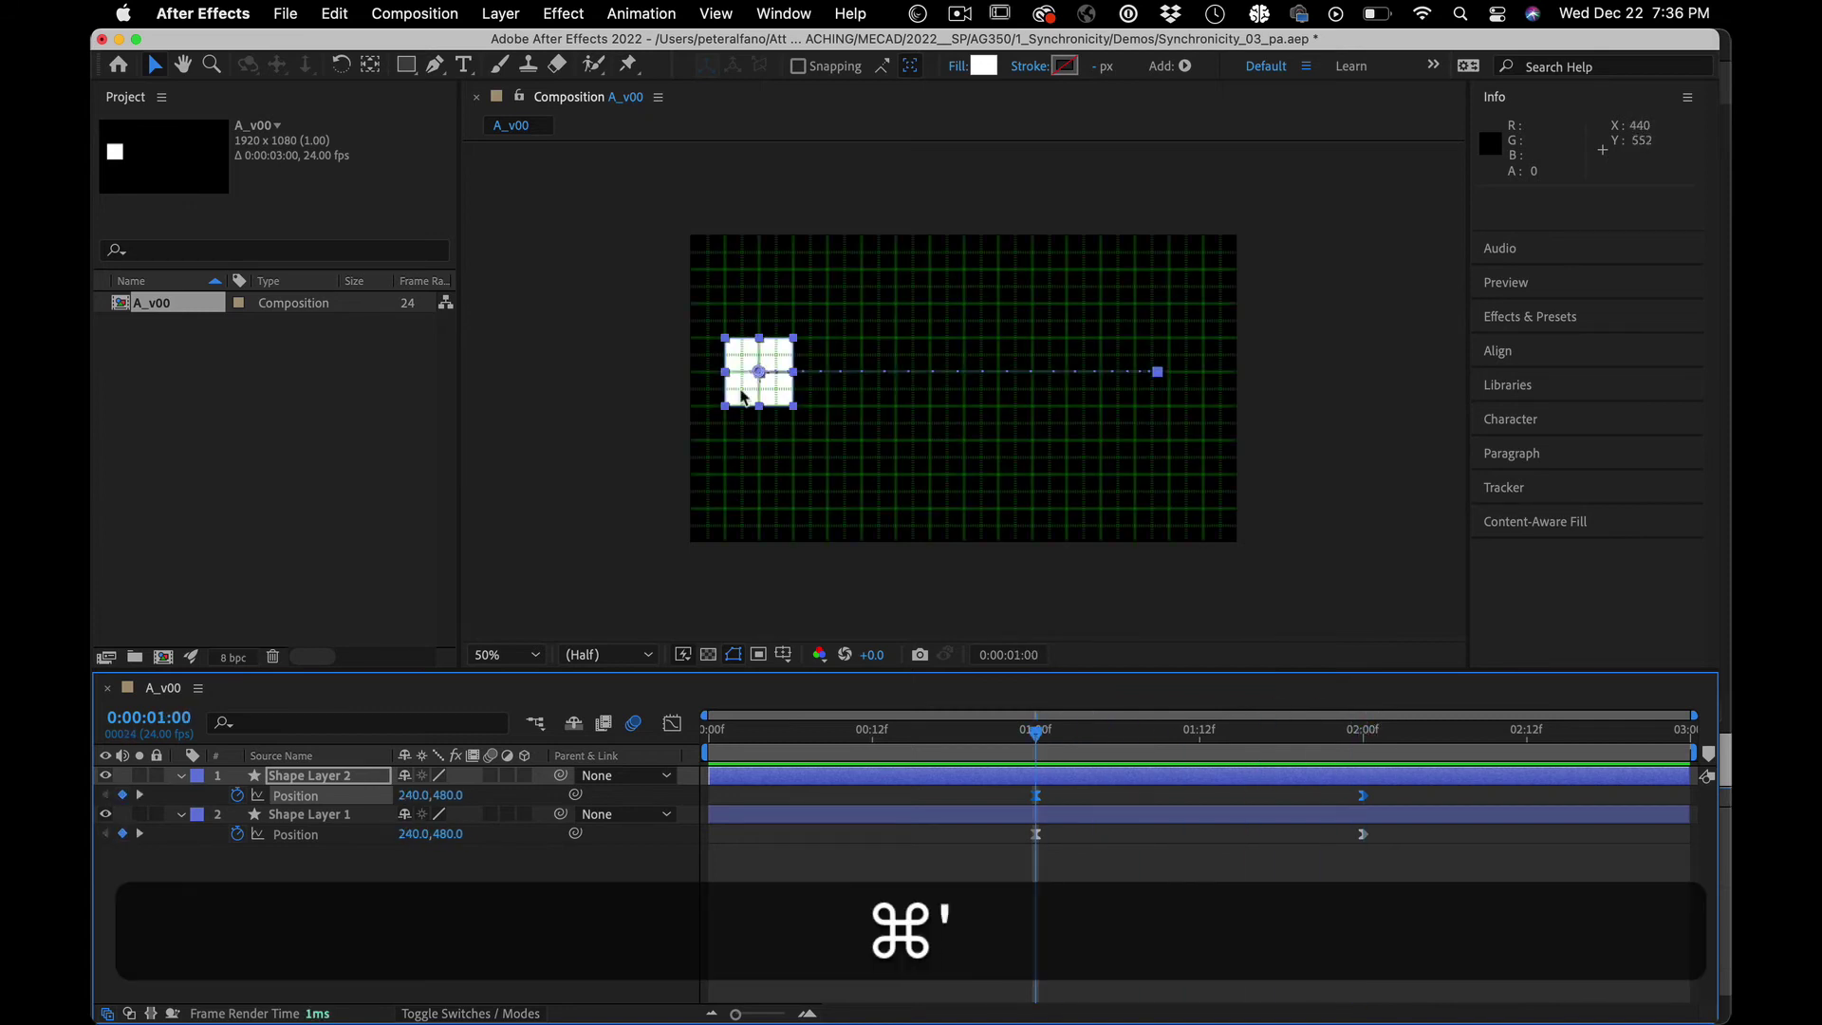
drag(744, 397, 749, 295)
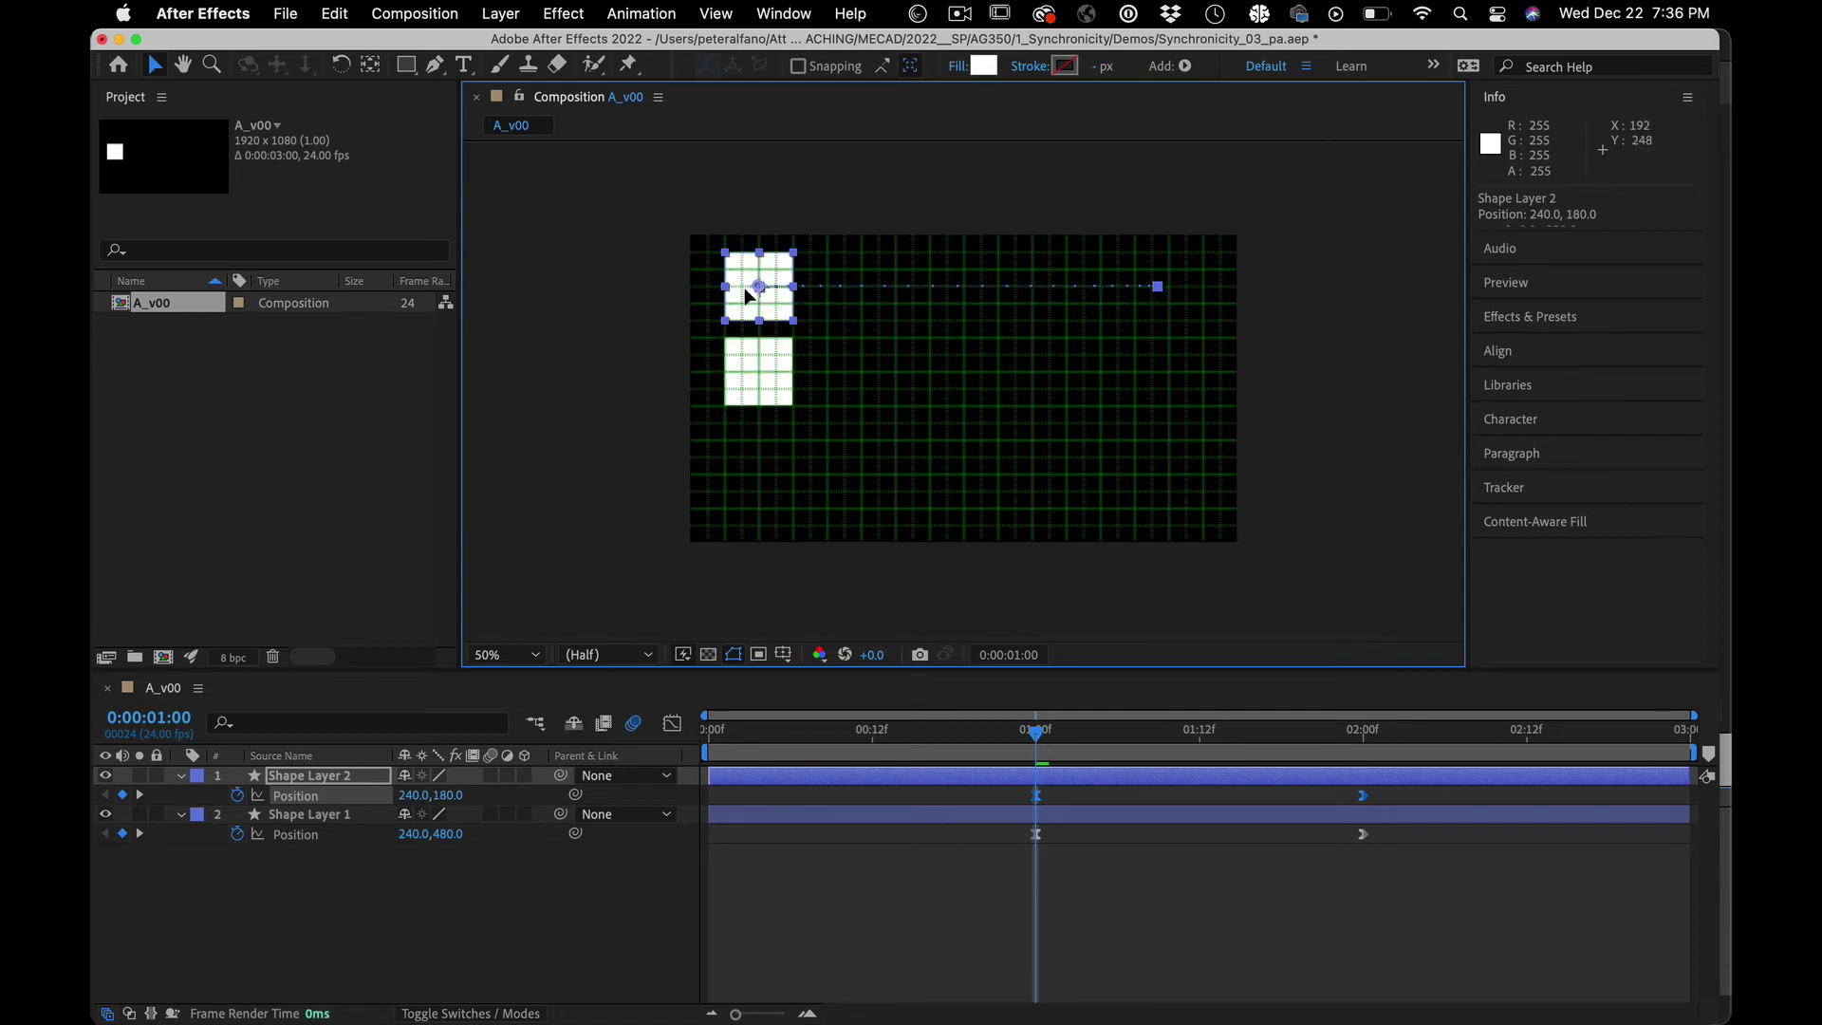
Step: Convert only Shape Layer 2's Position keyframe at 0:00:01:00 to linear interpolation
mouse_move(1056, 732)
mouse_down()
mouse_move(1200, 732)
mouse_move(1039, 743)
mouse_up()
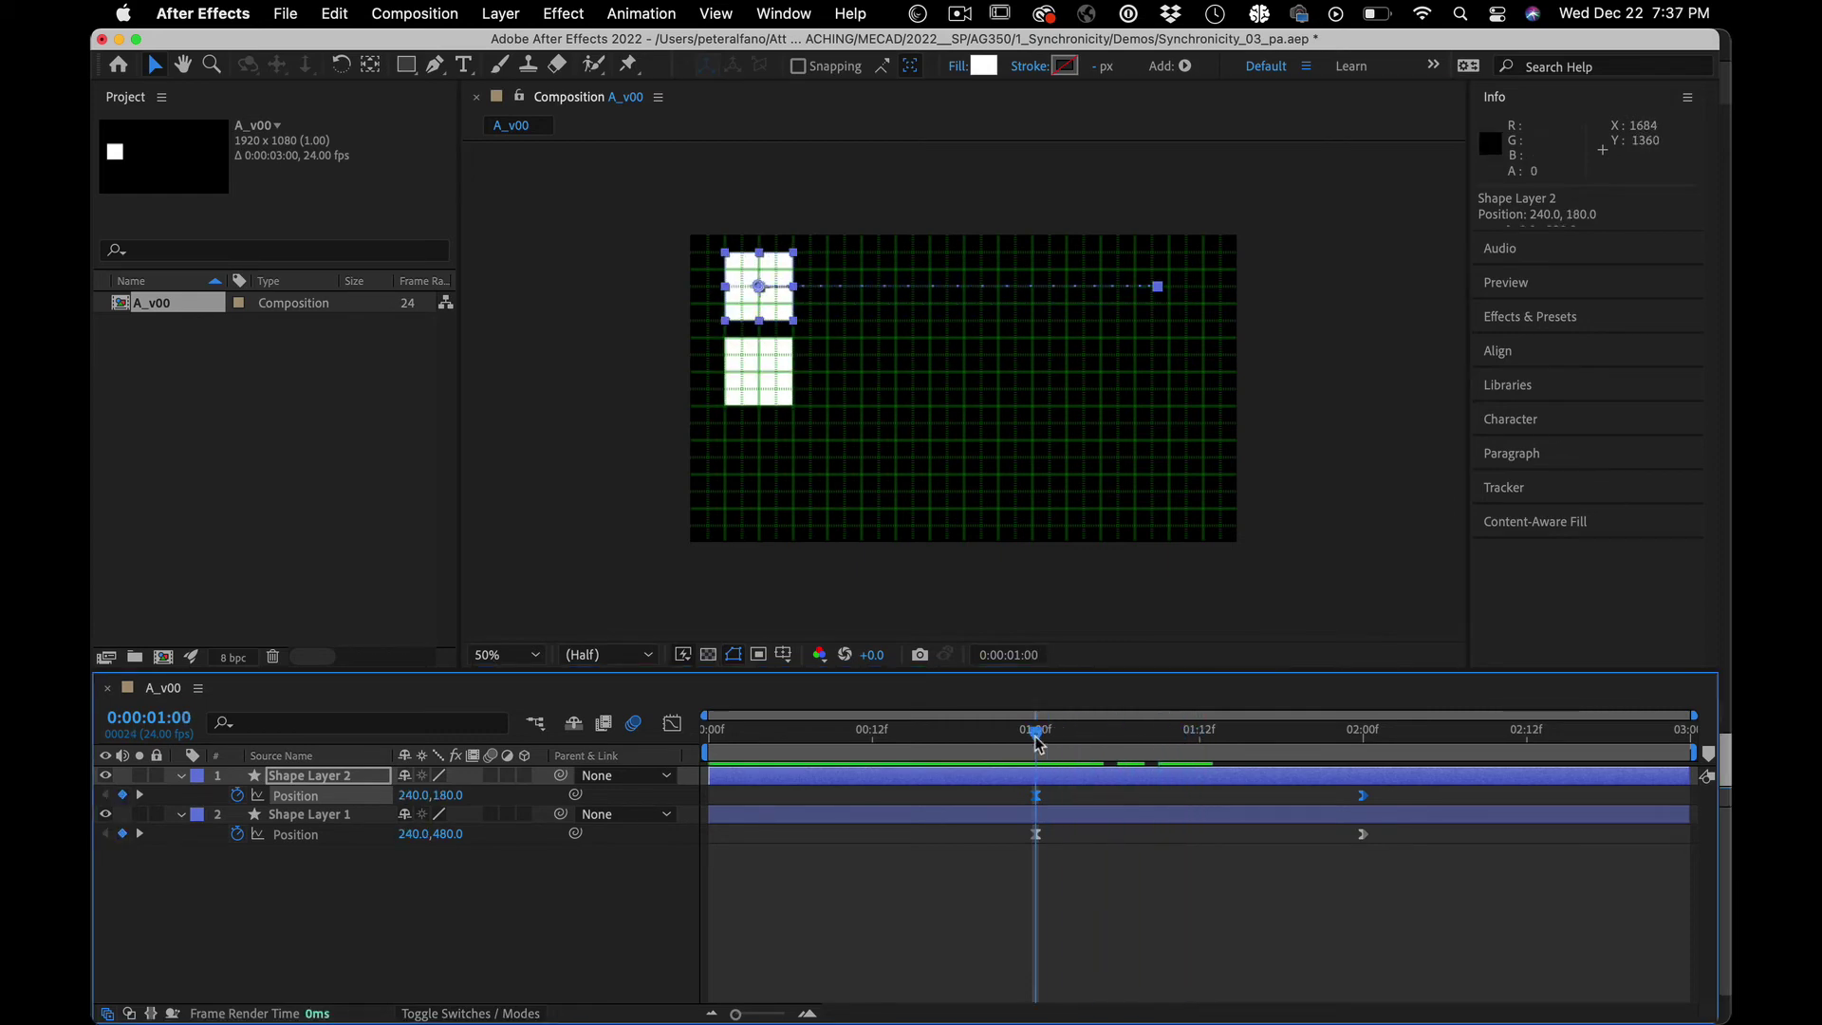
click(961, 949)
super+click(1036, 795)
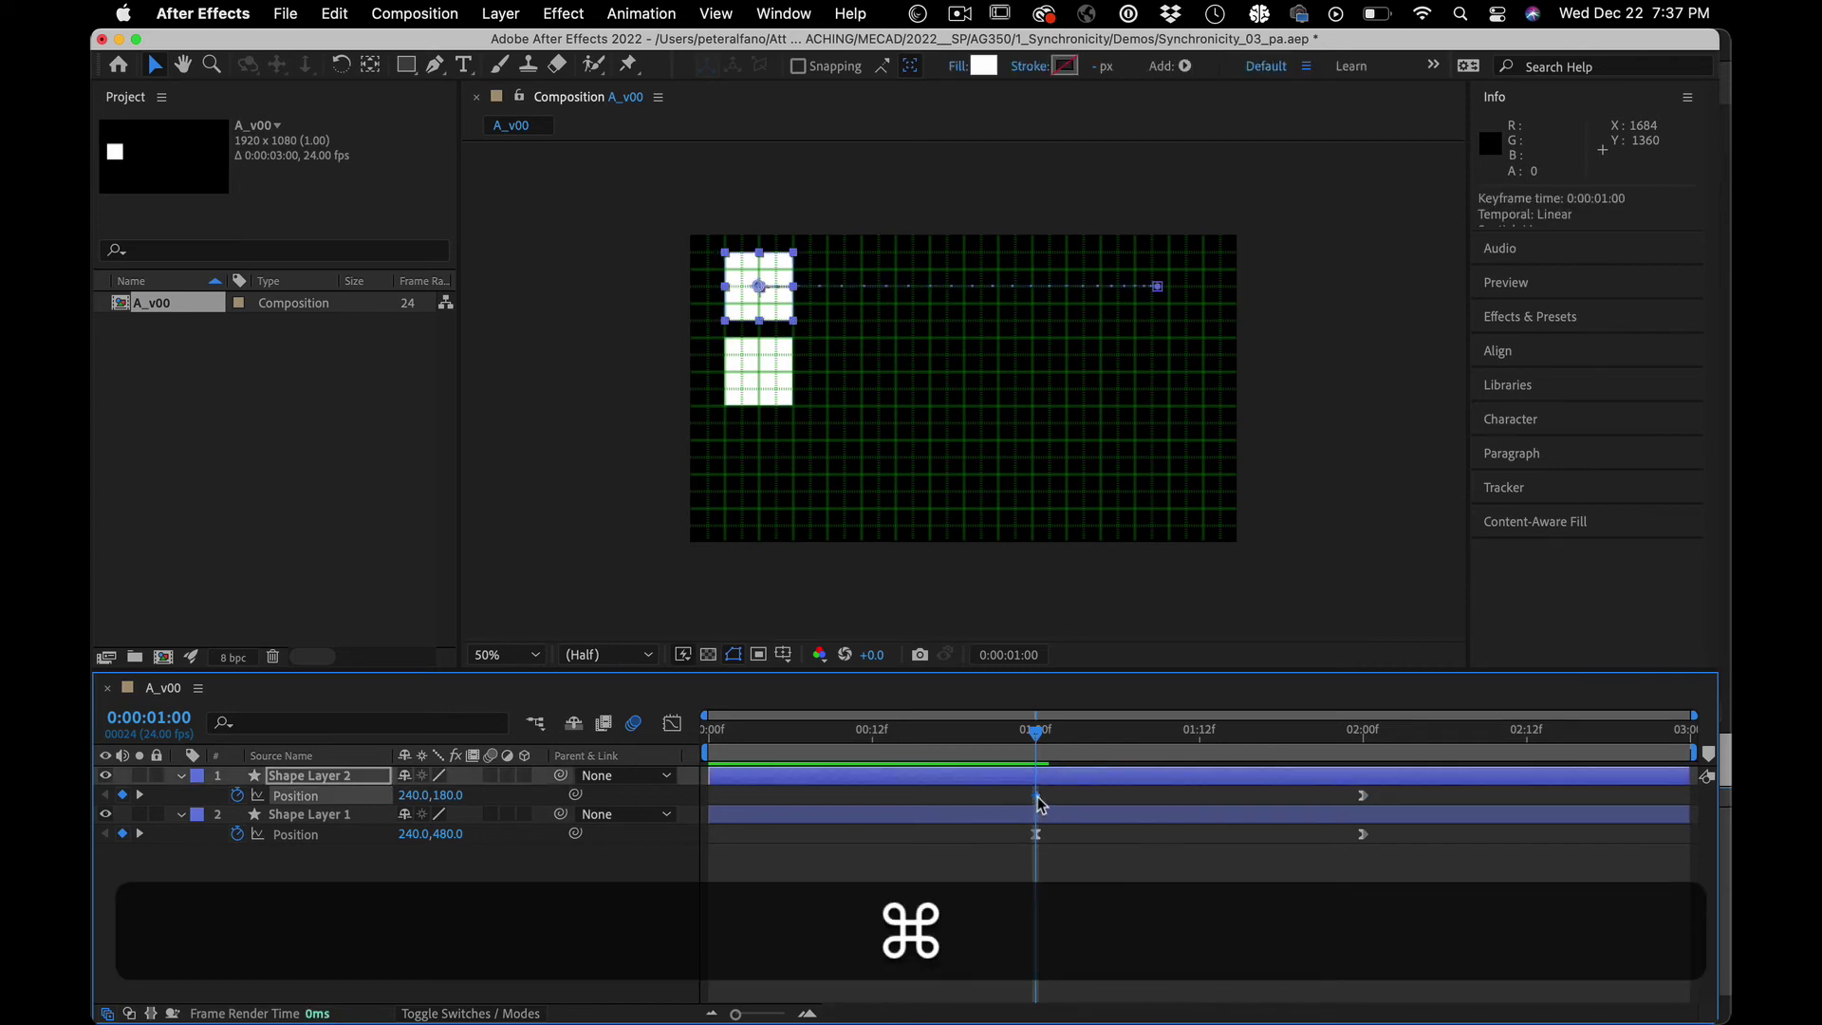
Step: Convert Shape Layer 2's Position keyframe at 0:00:02:00 to linear interpolation and preview both squares from the start of the composition
super+click(1363, 795)
drag(1031, 741, 1038, 697)
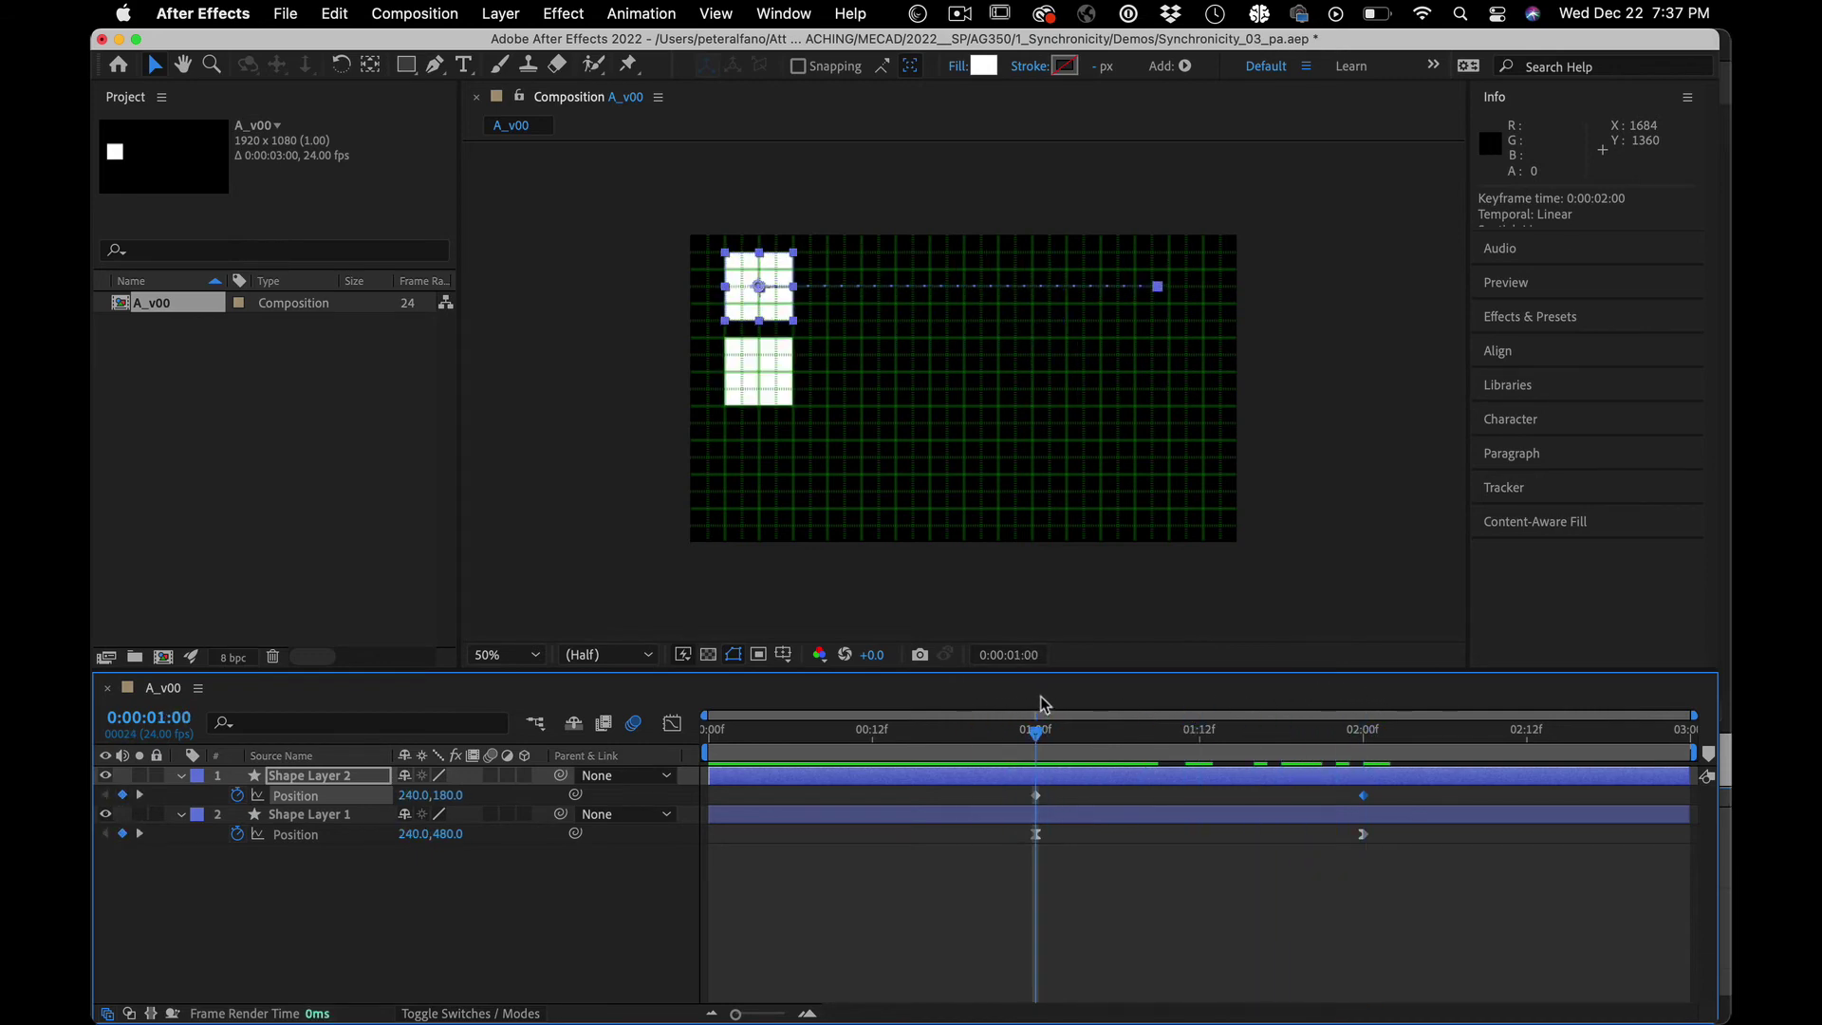
drag(1019, 737, 542, 734)
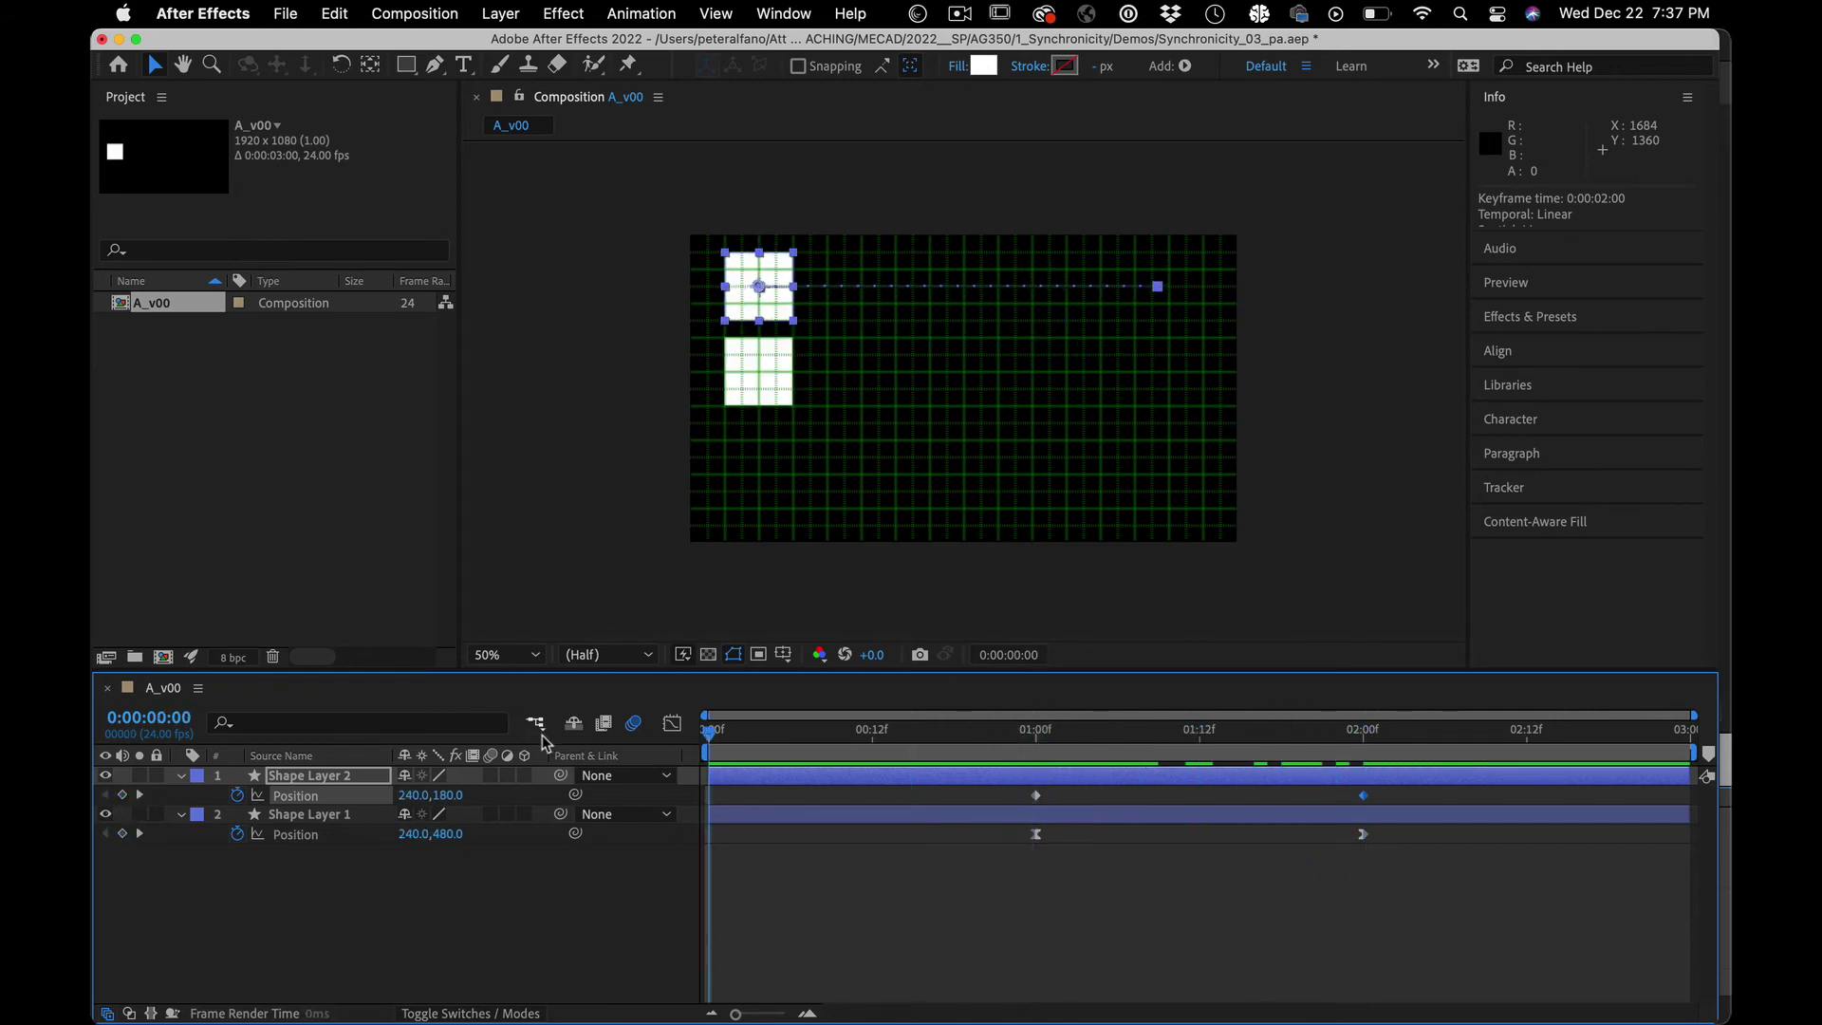
key(space)
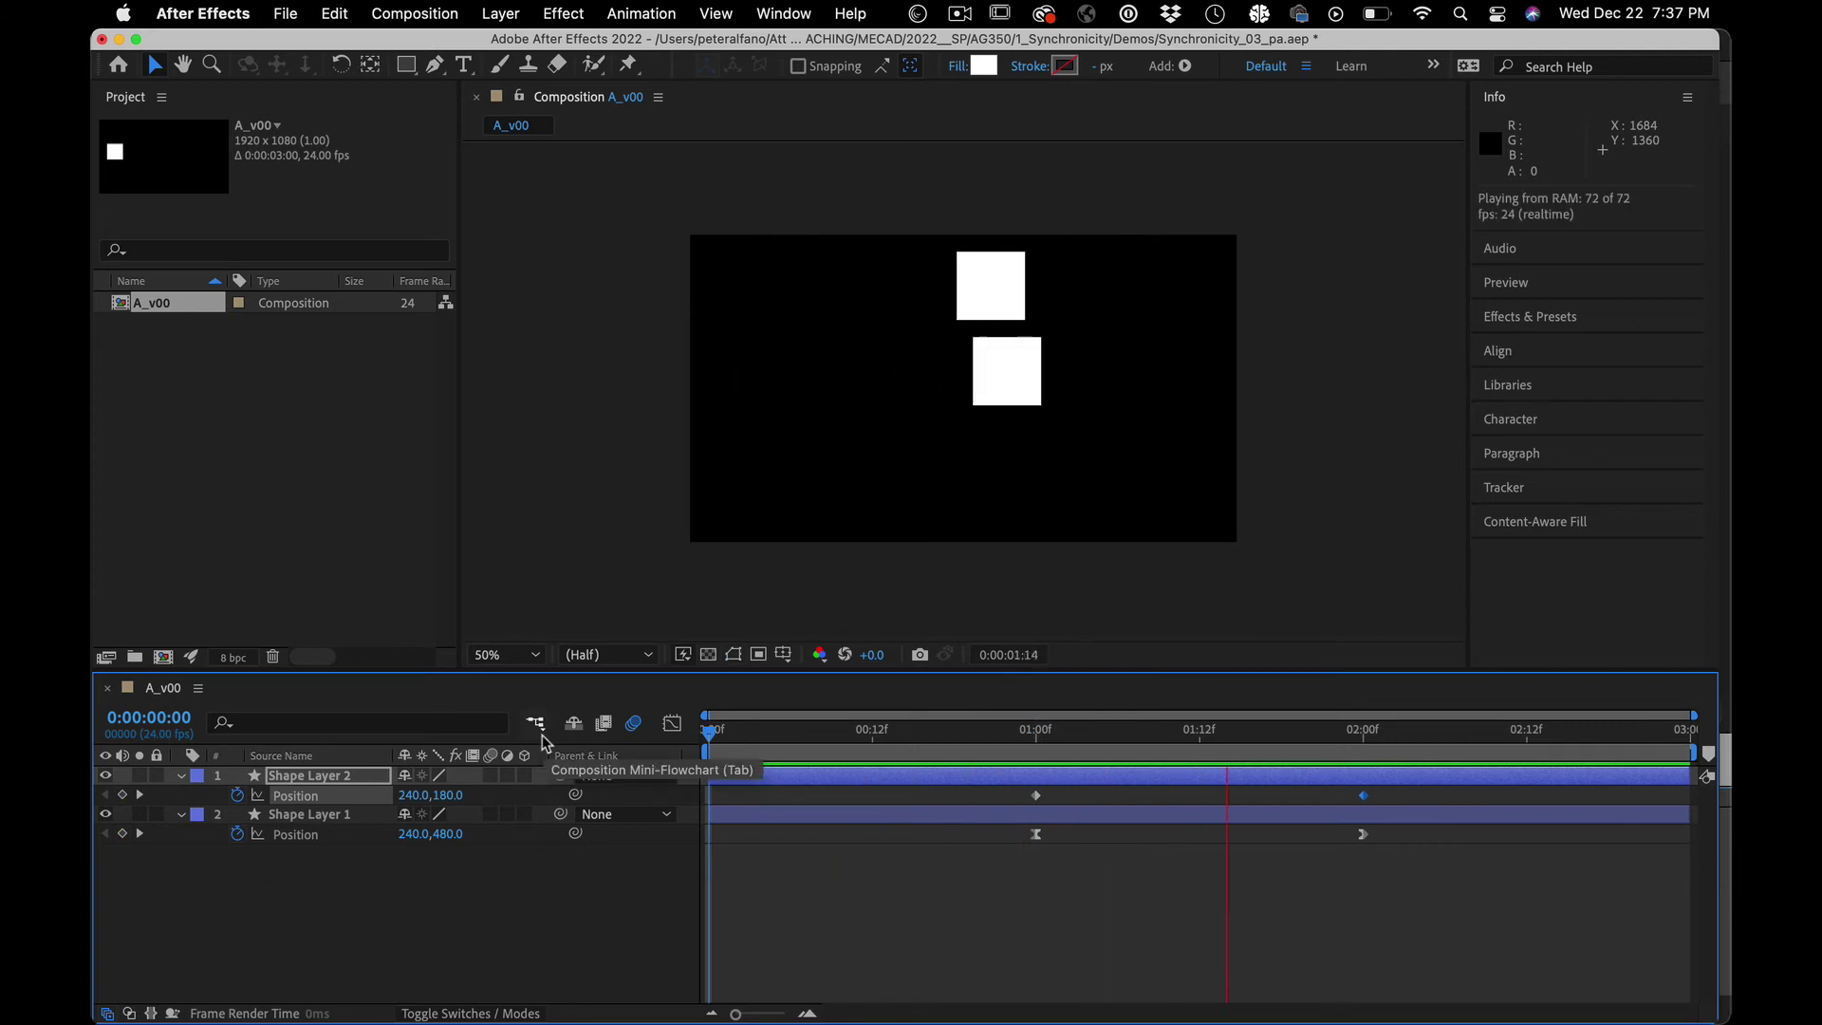
key(space)
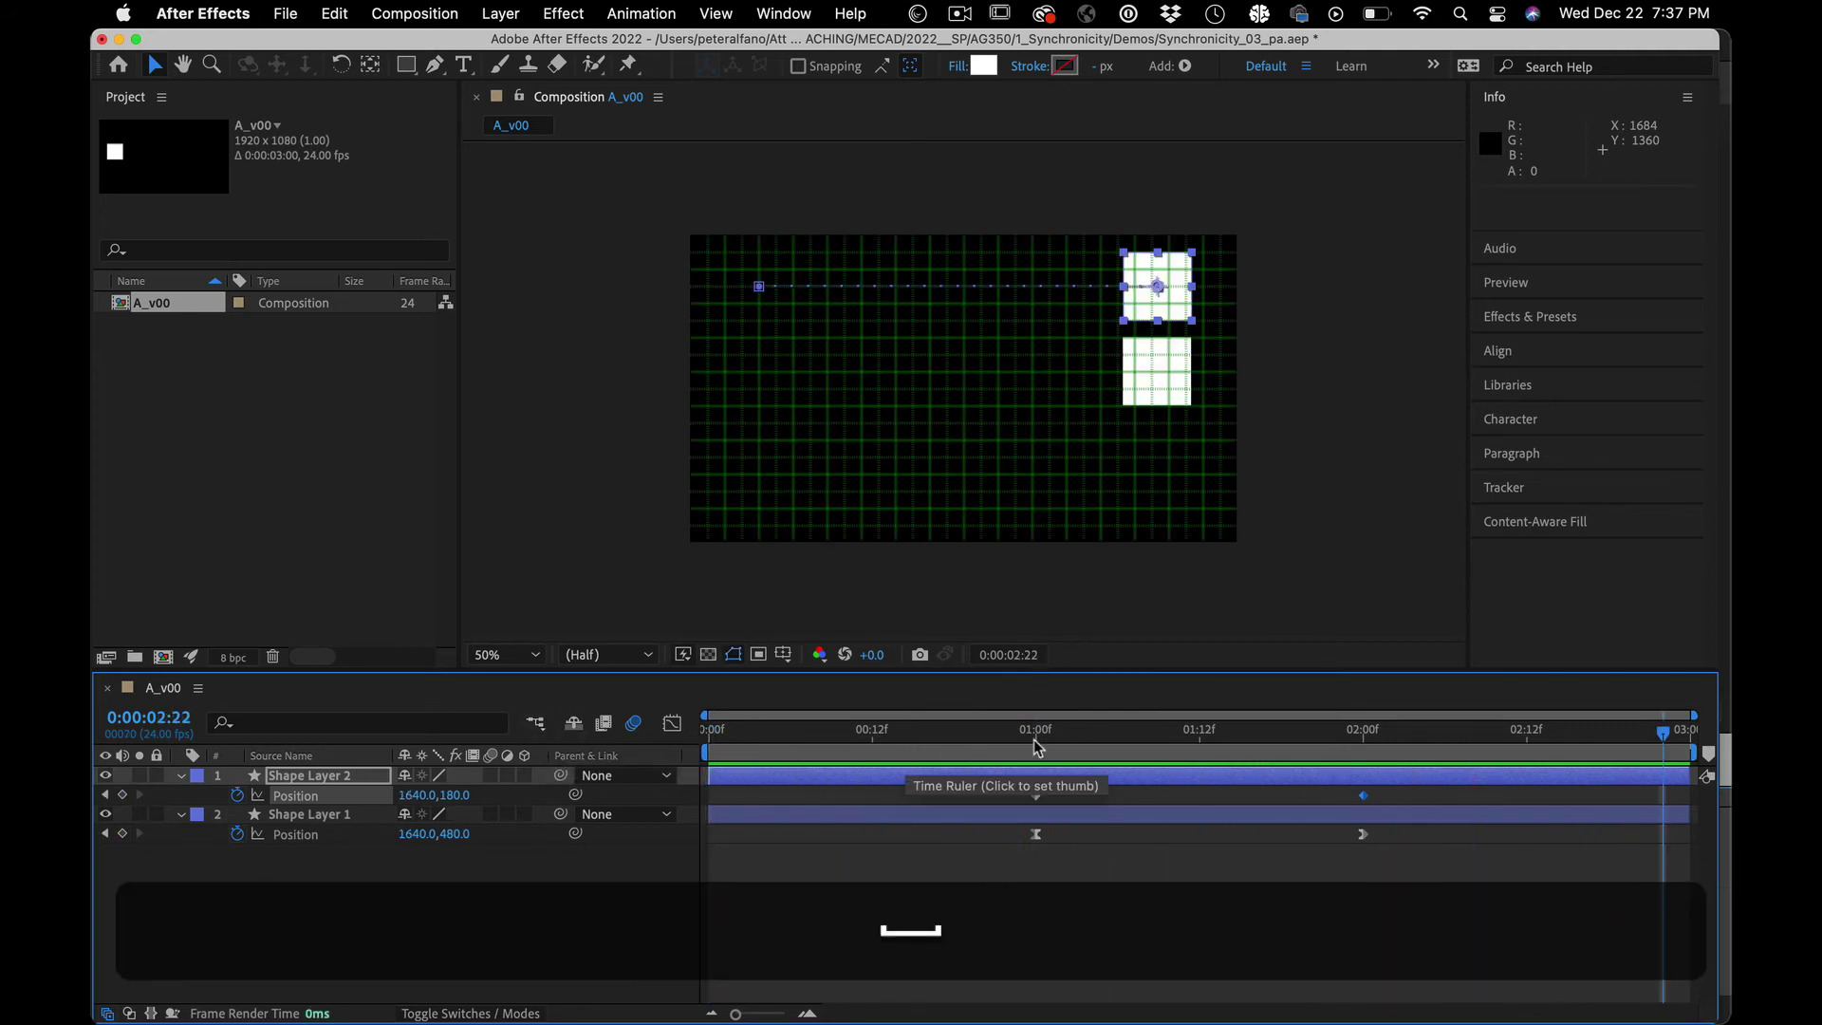
Step: Scrub the motion around 0:00:01:00, deselect everything, and replay the preview to compare the linear square with the eased one
mouse_move(1035, 733)
mouse_down()
mouse_move(1362, 770)
mouse_move(1037, 781)
mouse_move(1363, 710)
mouse_move(1362, 725)
mouse_move(1025, 740)
mouse_move(1362, 700)
mouse_move(1010, 713)
mouse_move(1041, 718)
mouse_up()
drag(1192, 706, 851, 752)
mouse_move(1025, 780)
mouse_down()
mouse_move(1313, 782)
mouse_move(1057, 797)
mouse_move(1037, 789)
mouse_move(1379, 773)
mouse_move(1020, 778)
mouse_move(1398, 780)
mouse_move(1036, 760)
mouse_up()
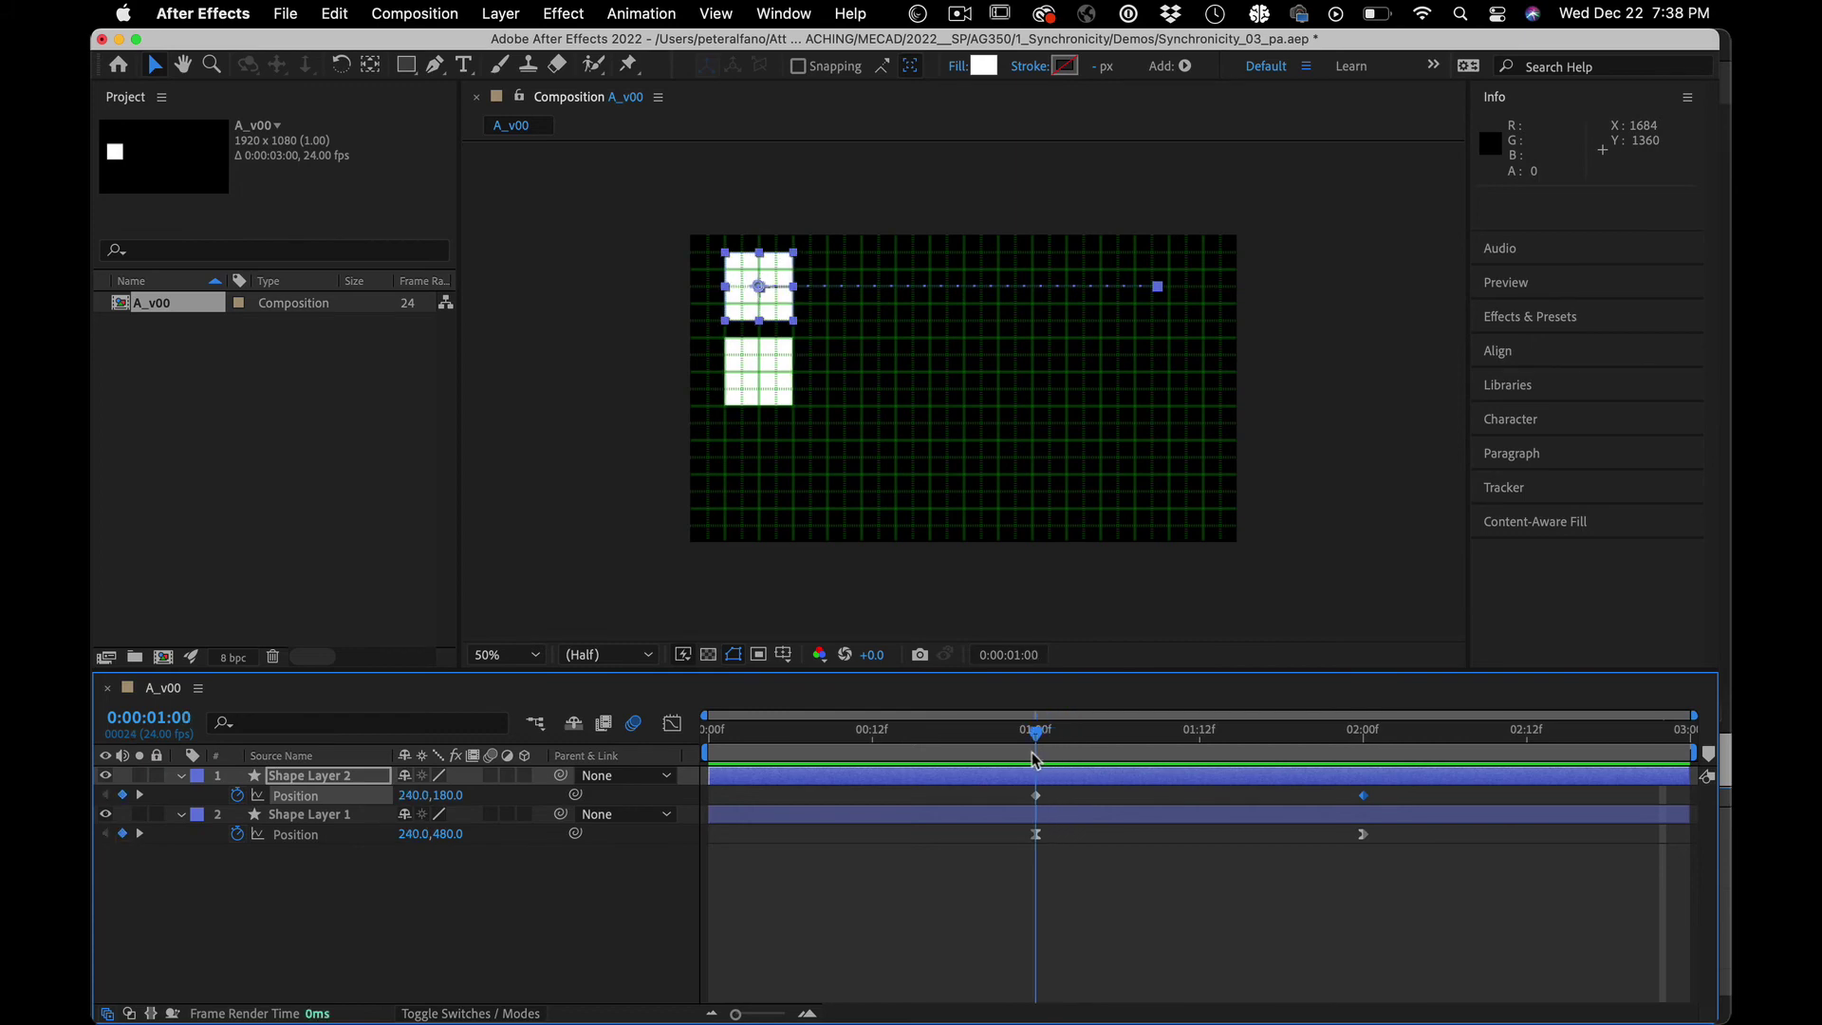
click(1048, 875)
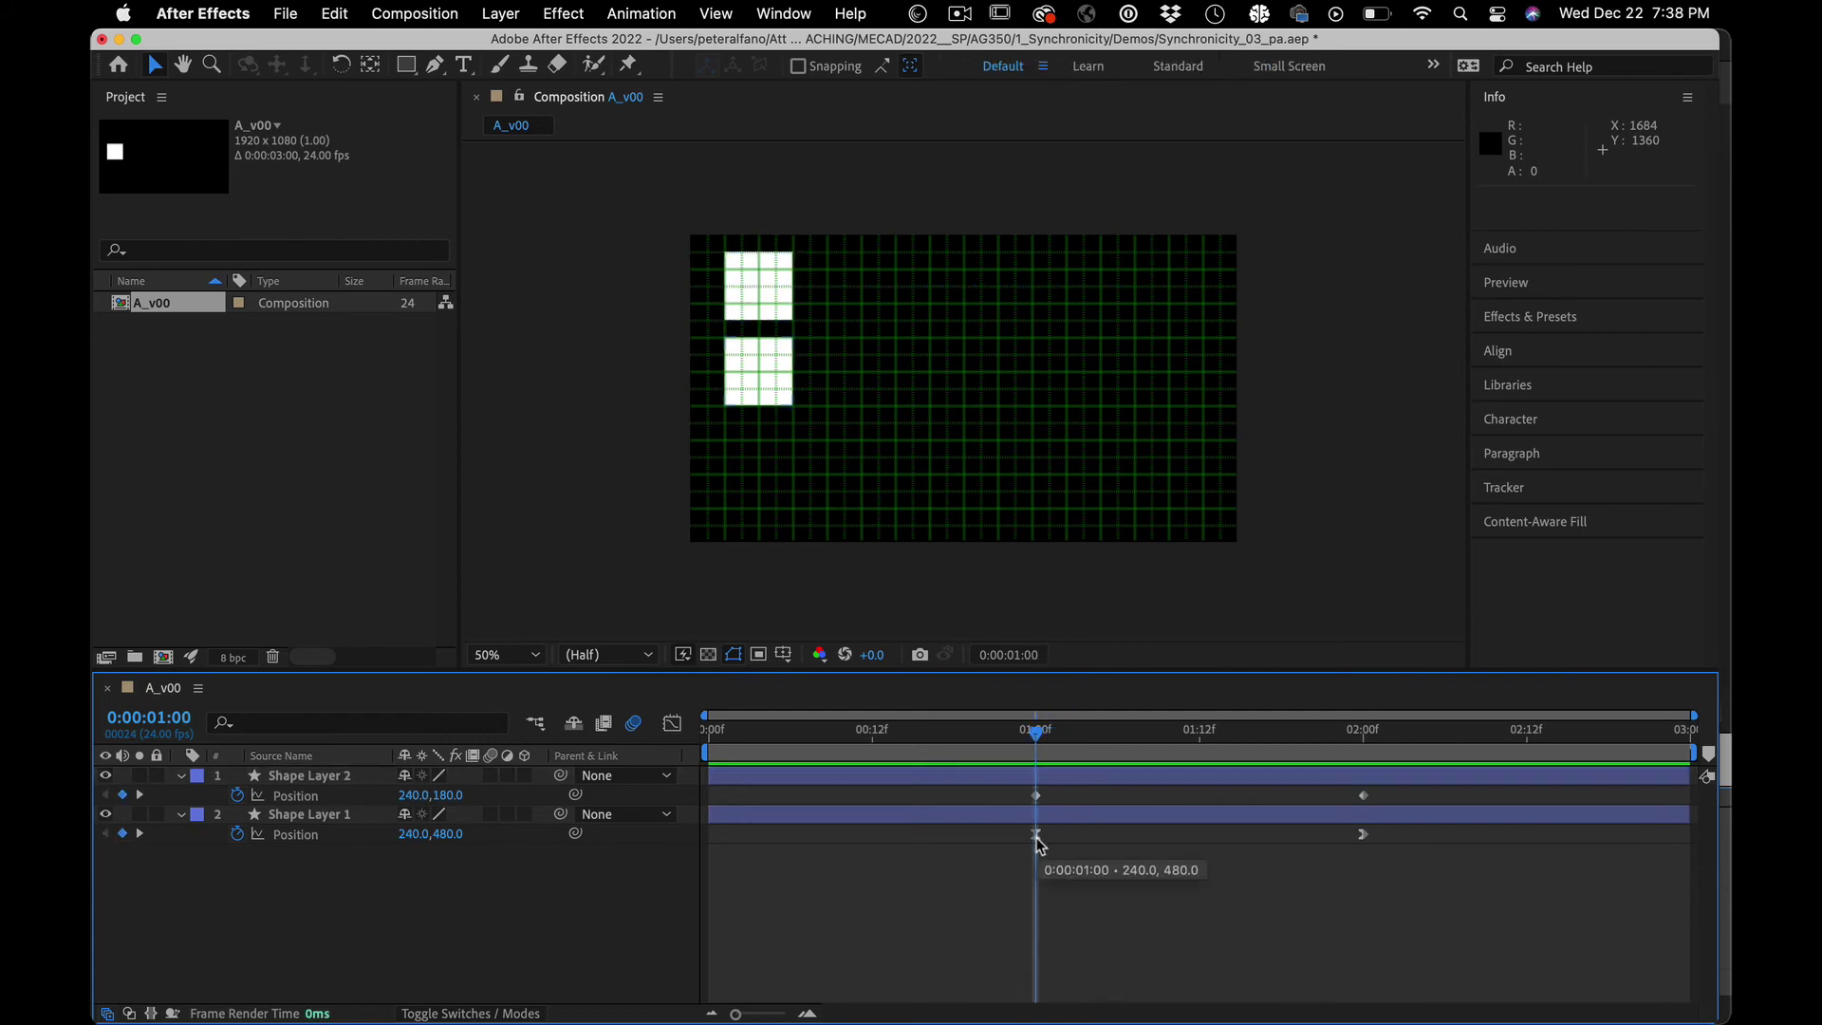
click(736, 732)
key(space)
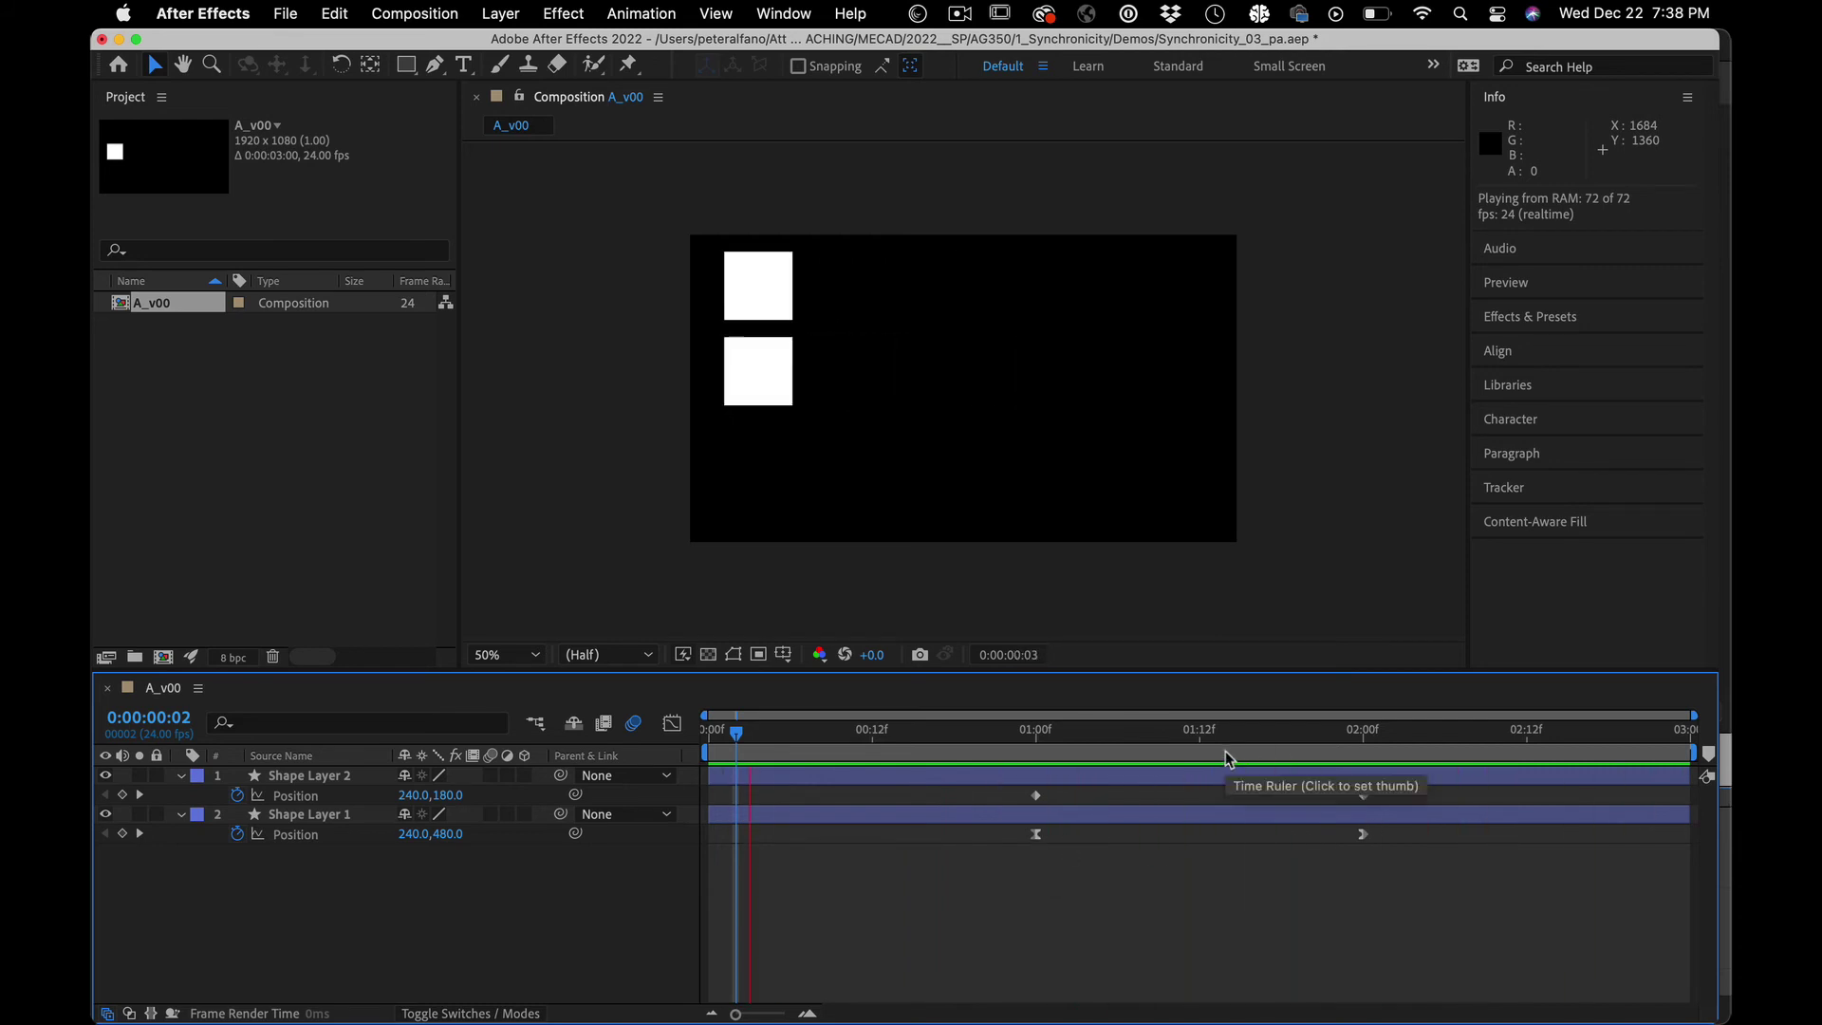
key(space)
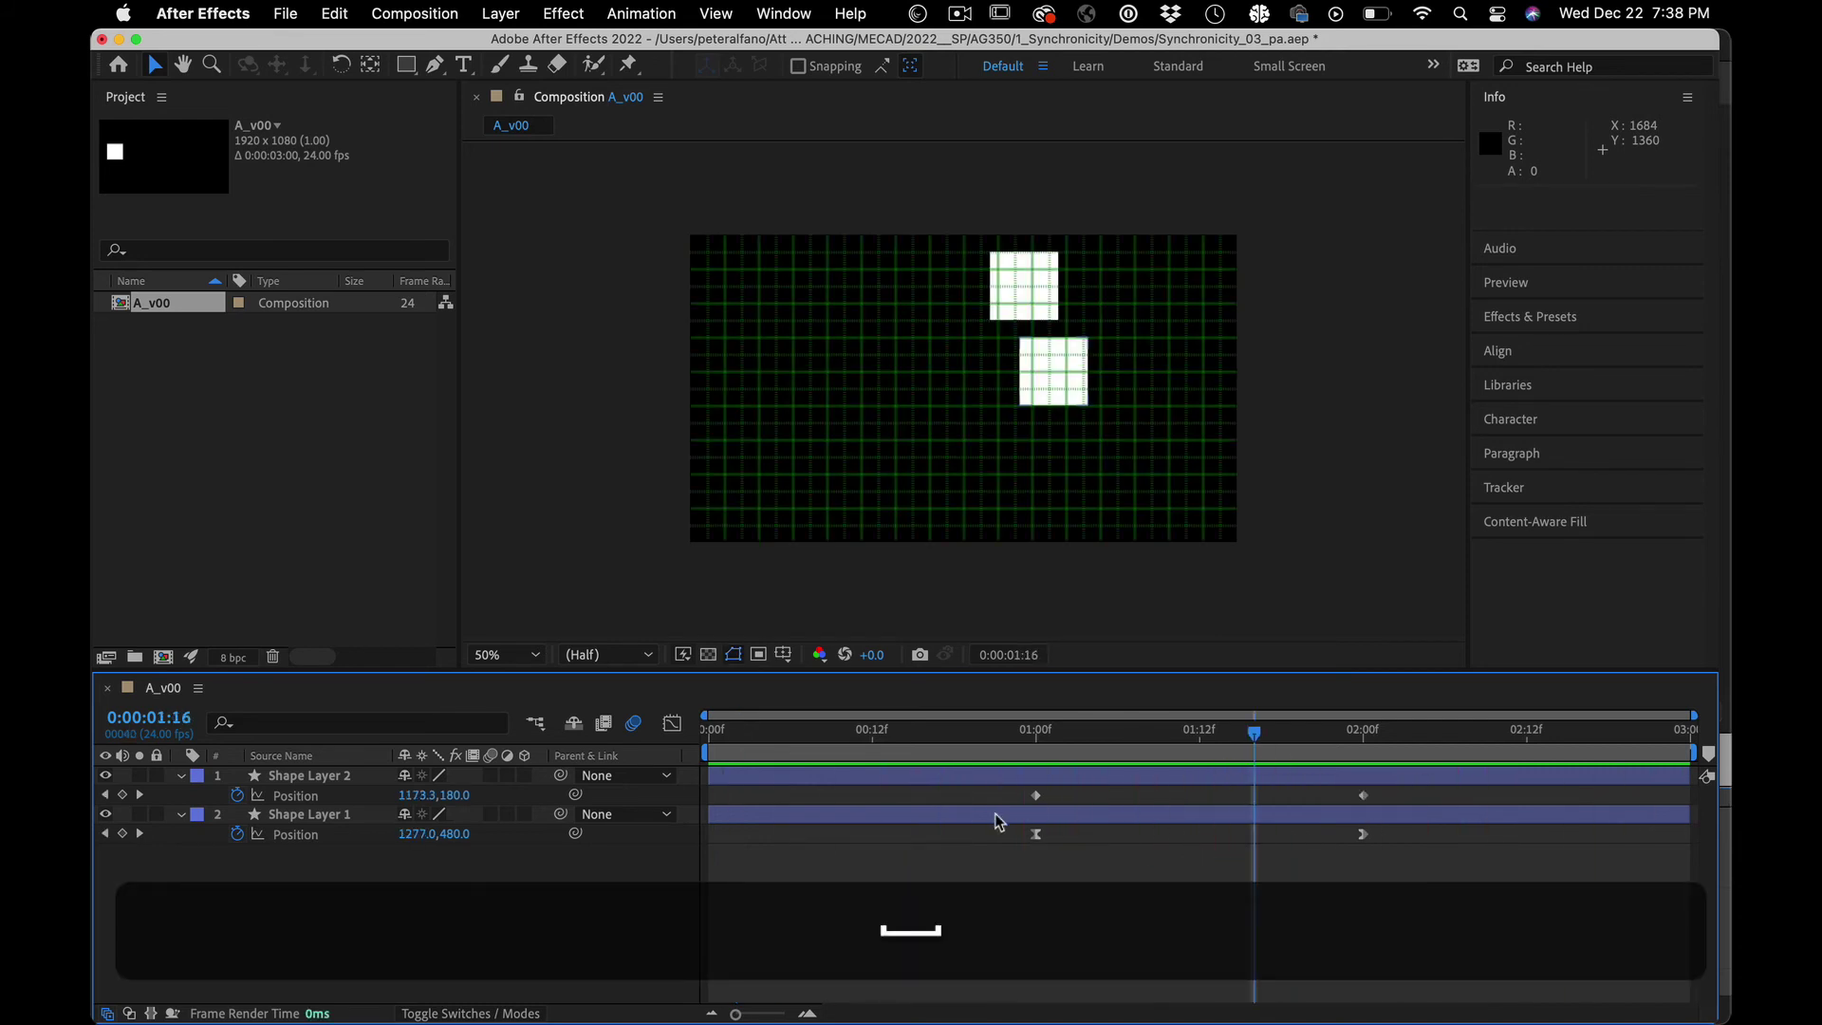
Step: Delete Shape Layer 2, and move Shape Layer 1's square up to Position 960, 240 at 0:00:01:12
click(321, 780)
key(BackSpace)
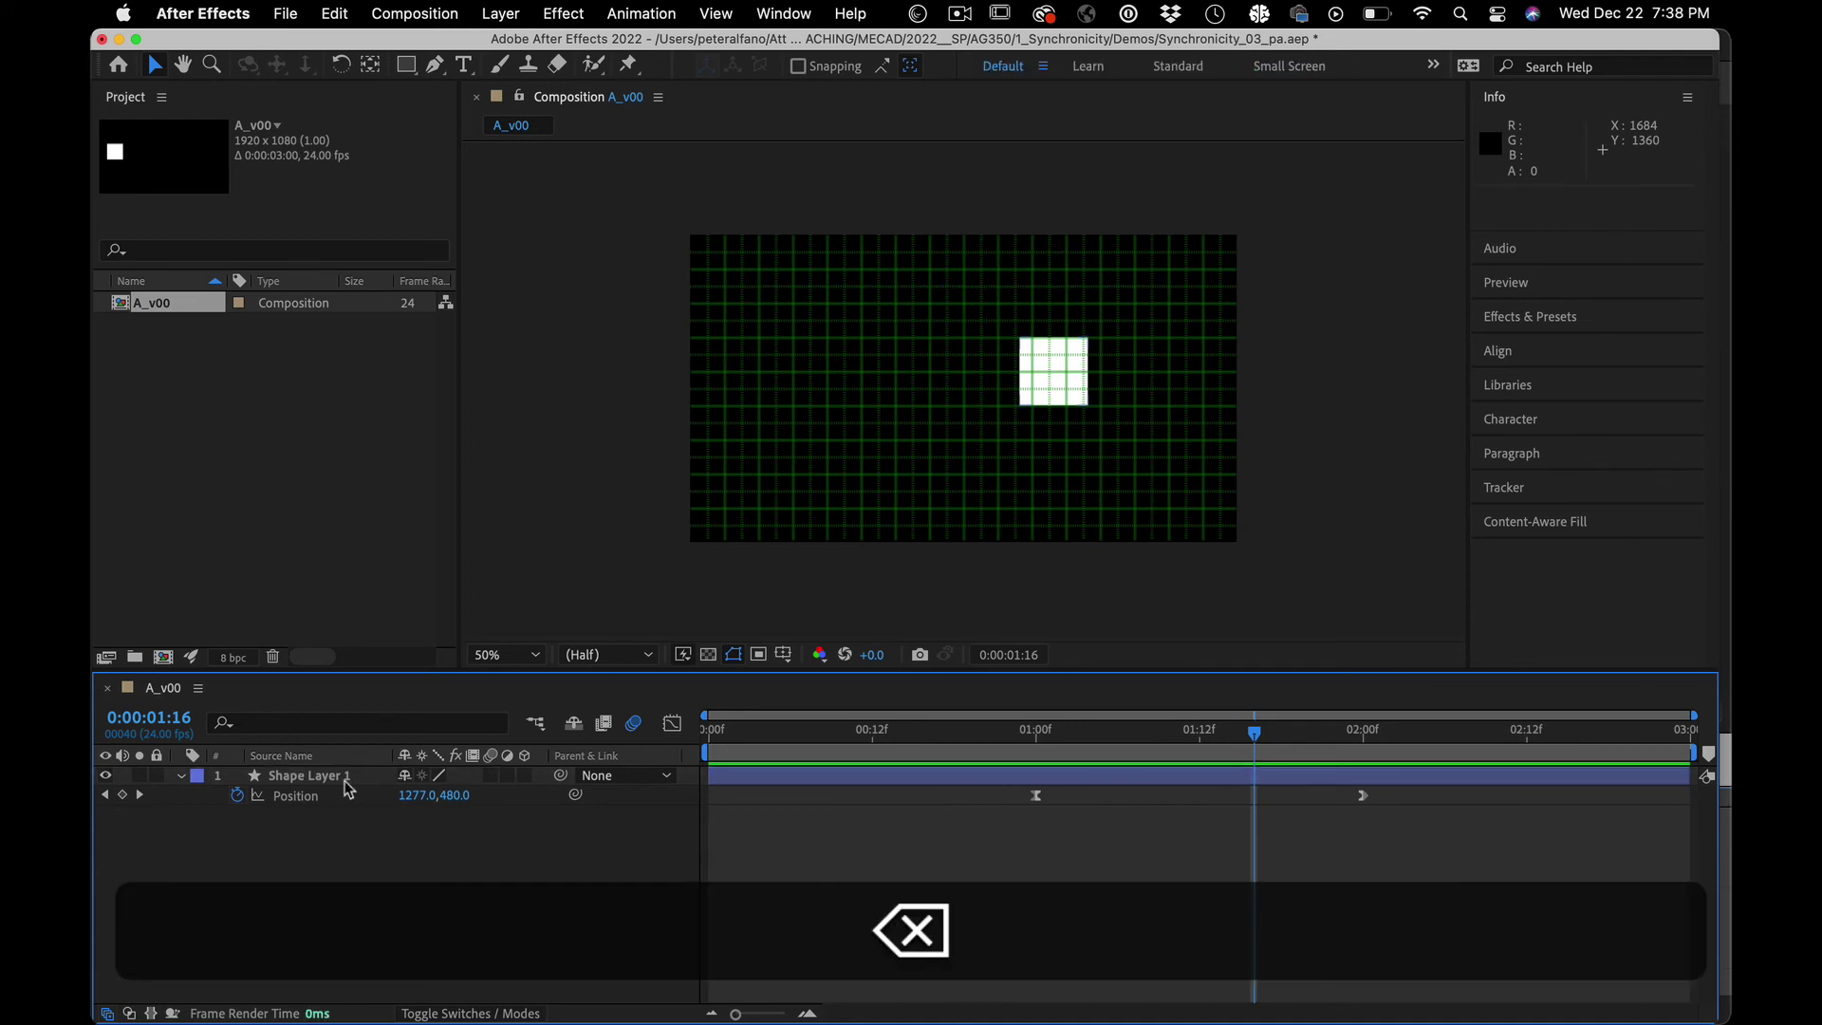
click(1185, 735)
drag(1189, 746, 1199, 740)
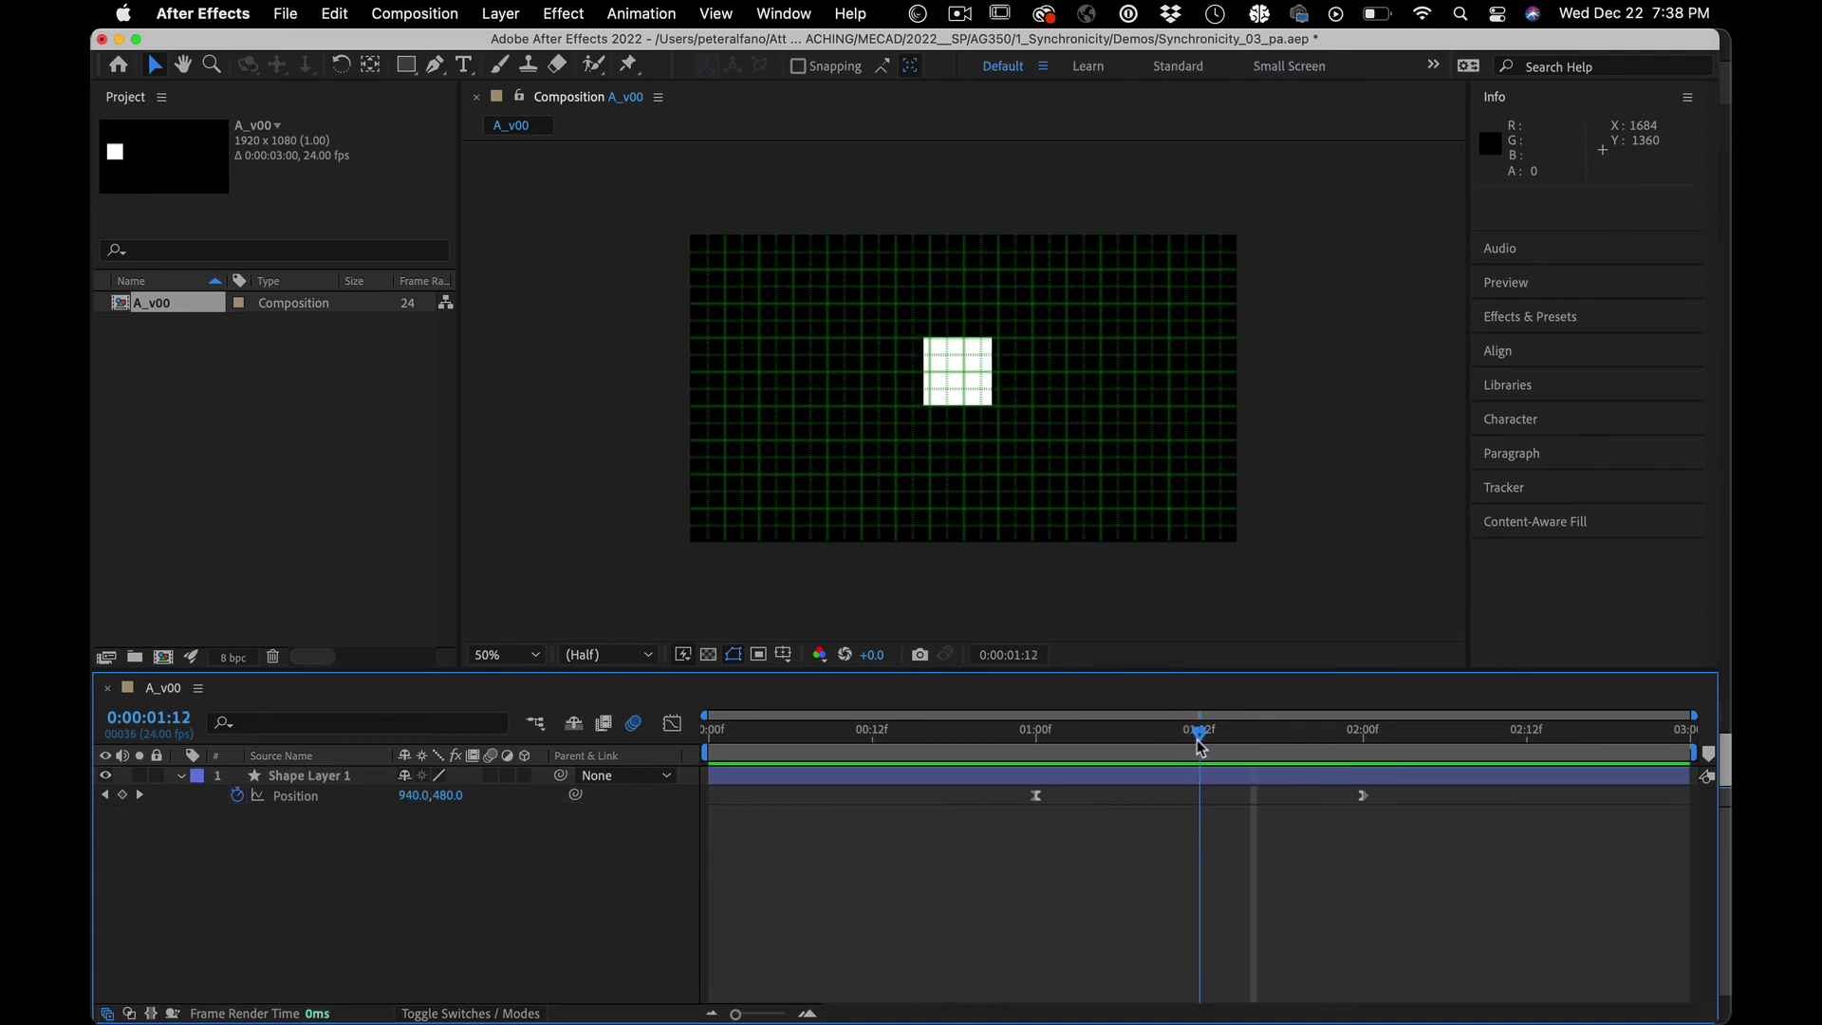
click(1164, 776)
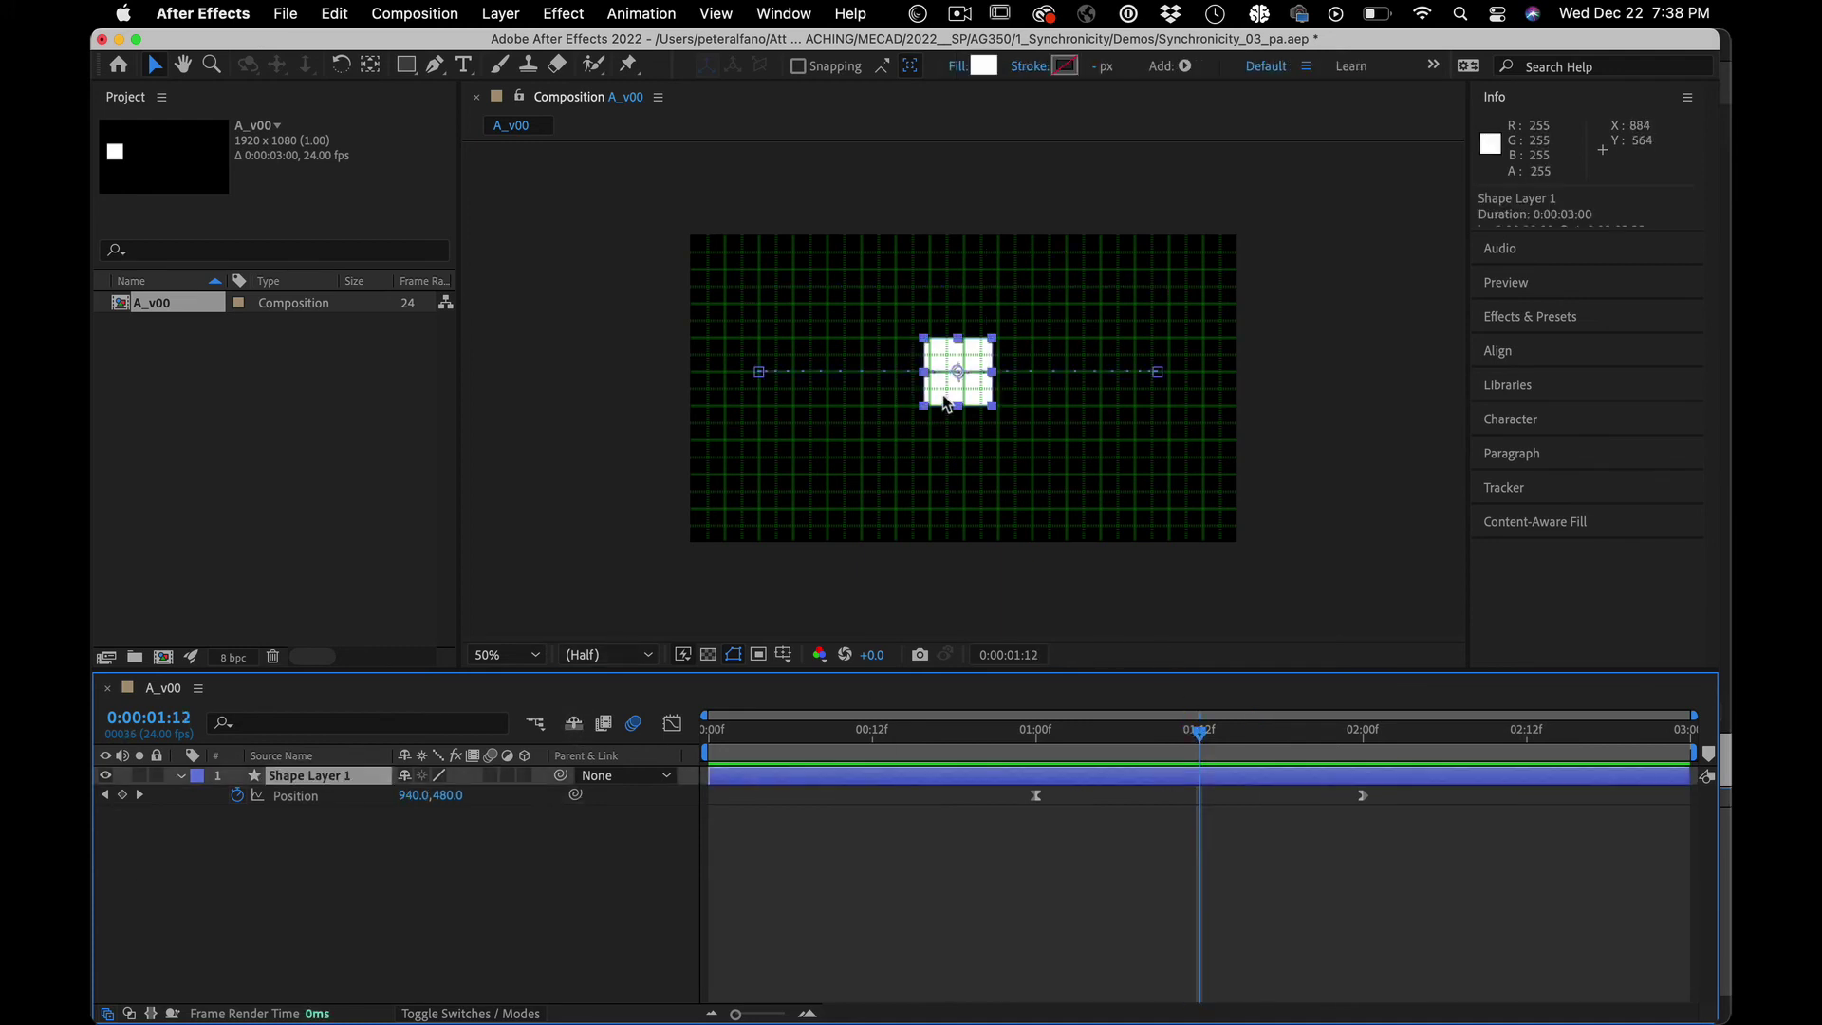
drag(945, 402, 954, 316)
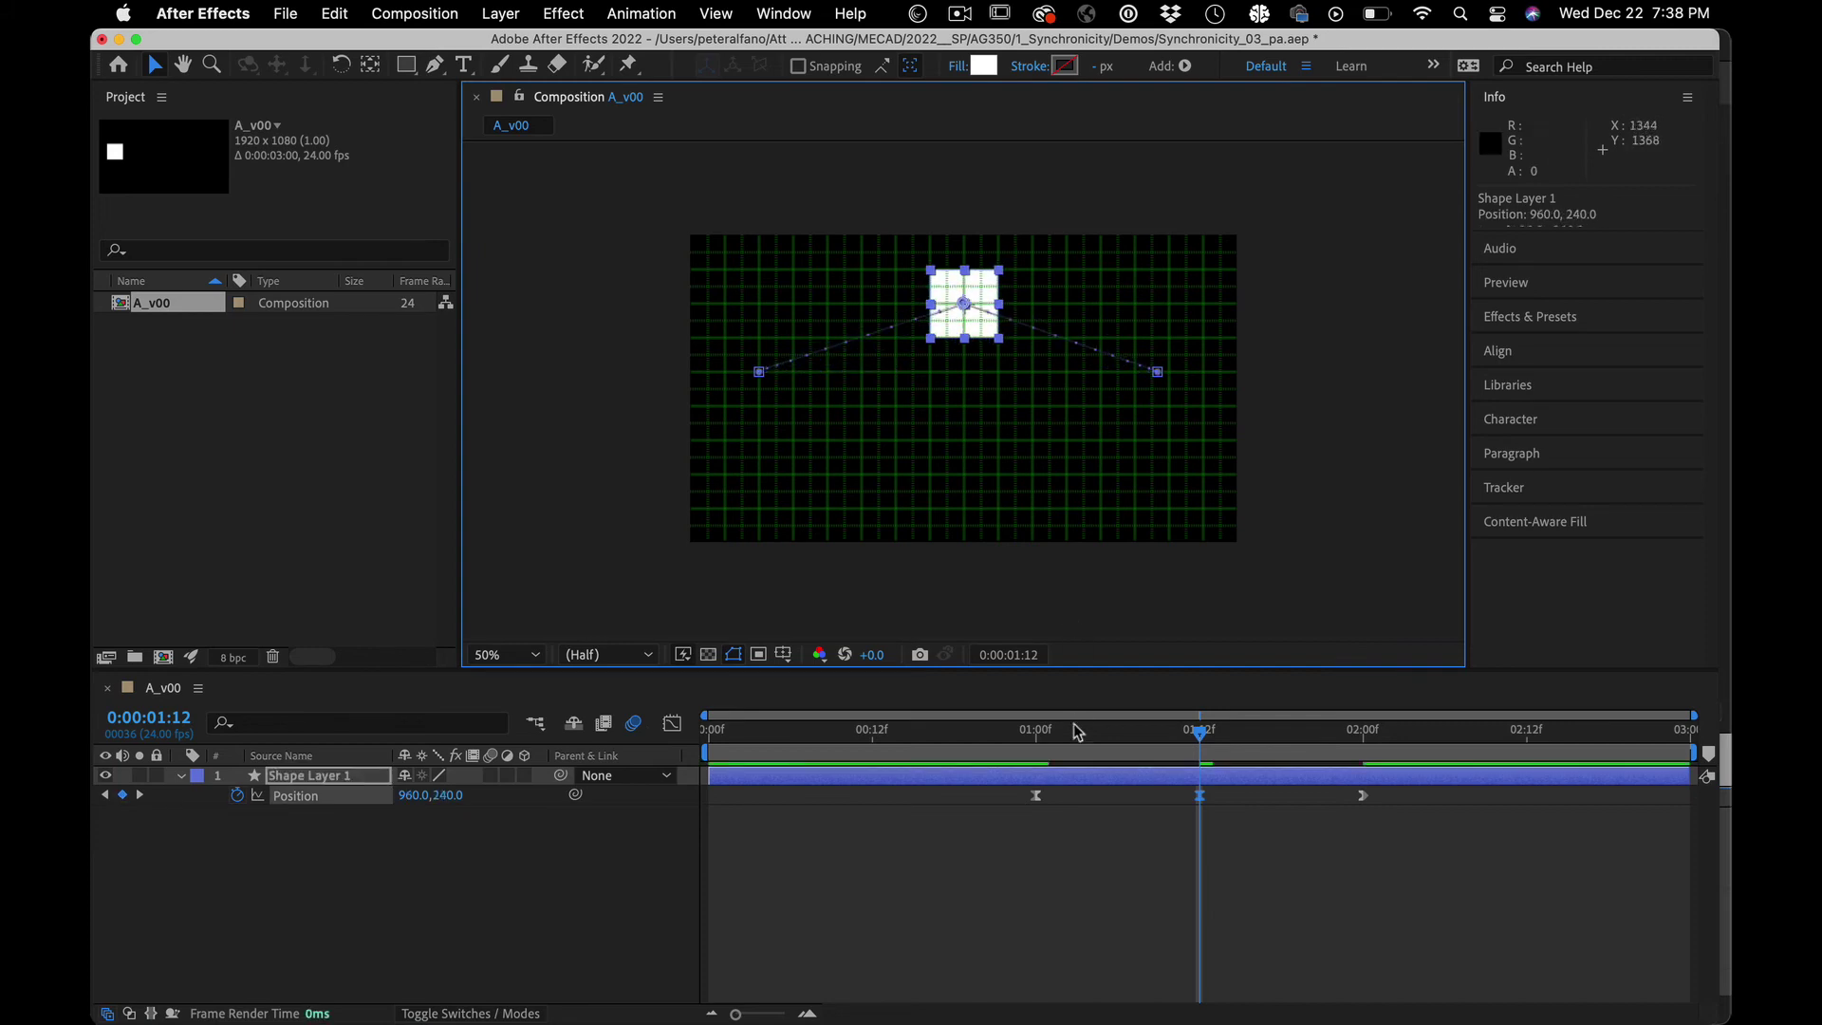
Step: Preview the square's motion along the angled path from the start and scrub through it from 0:00:01:00 to about 0:00:02:00
click(1072, 748)
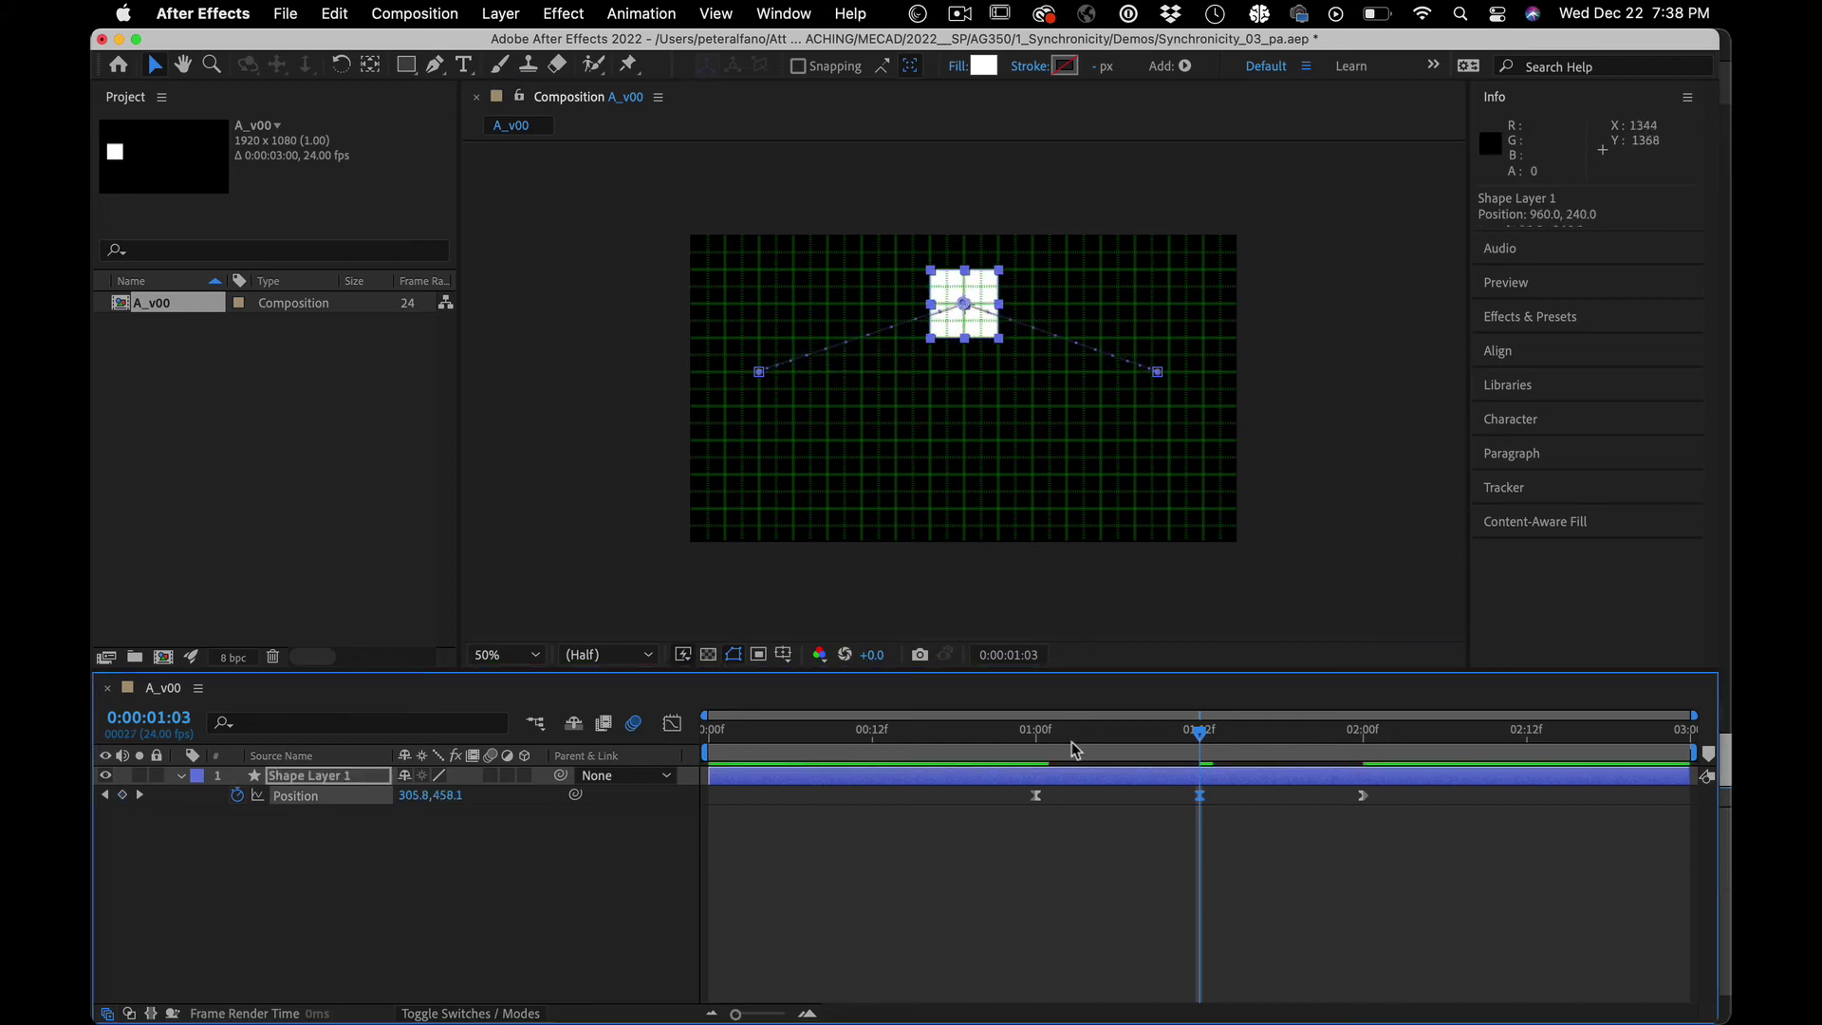
drag(1072, 748, 680, 746)
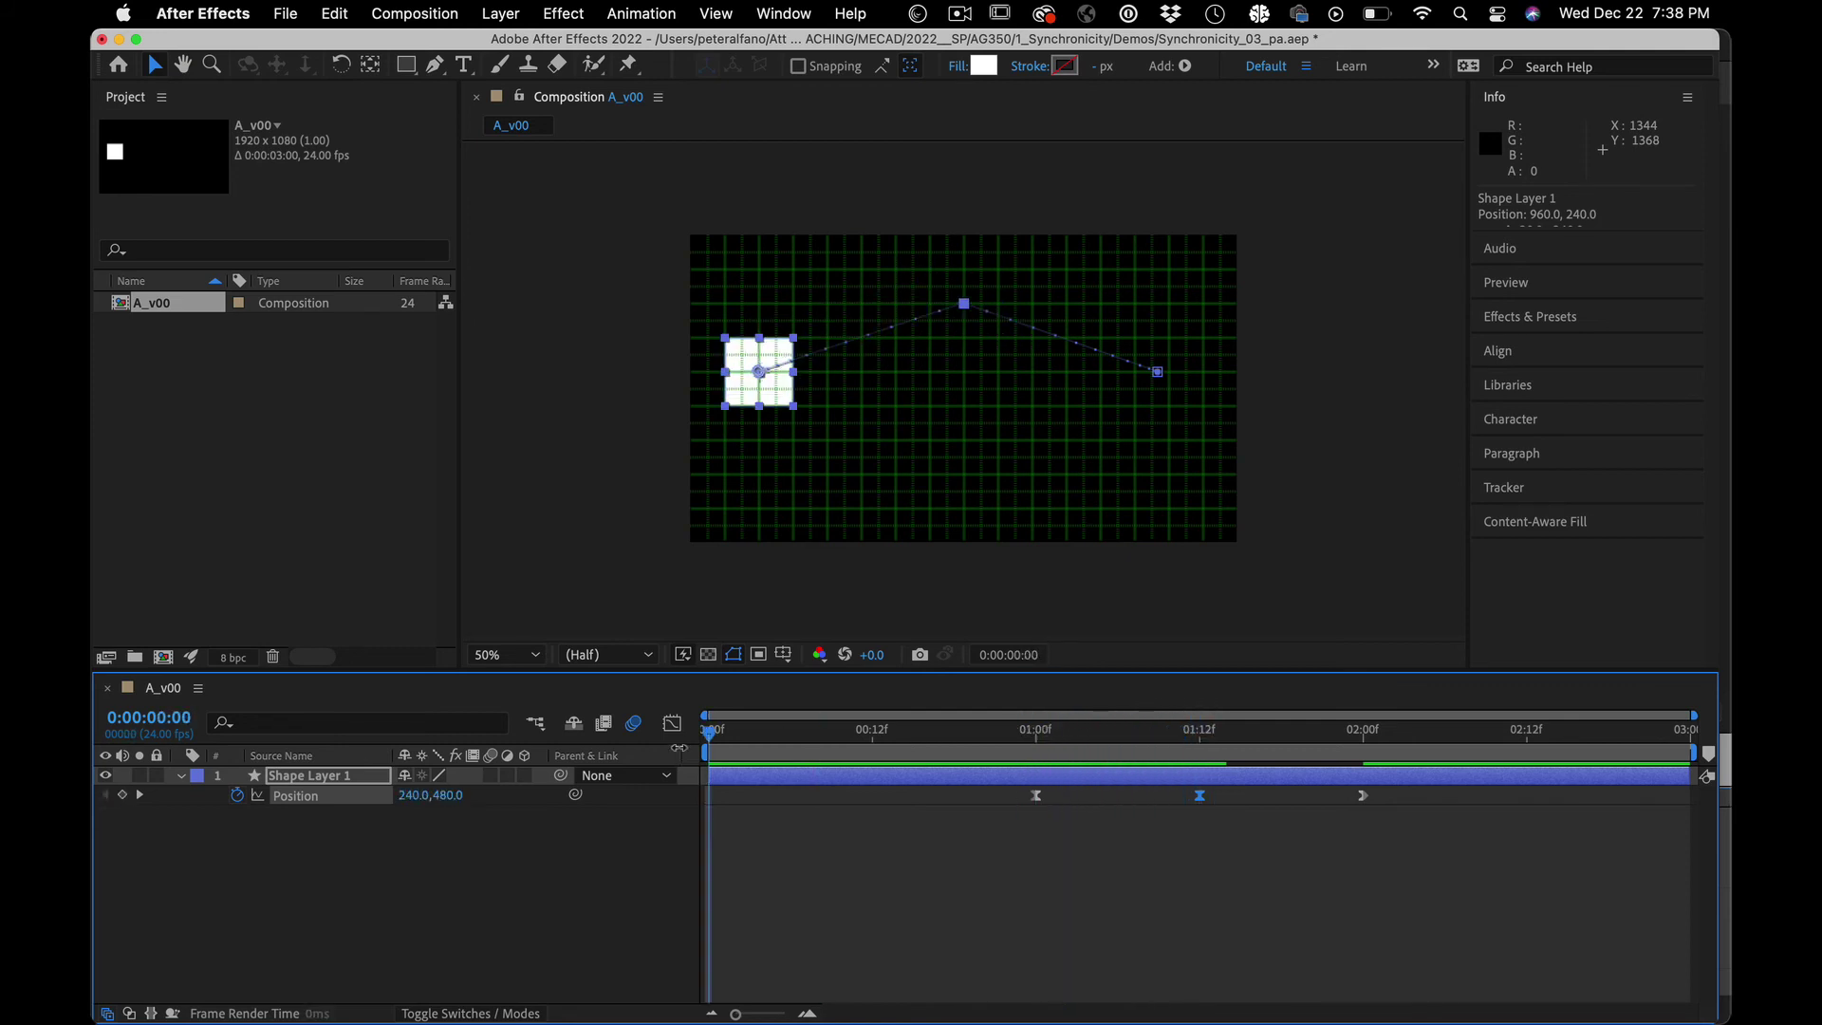
key(space)
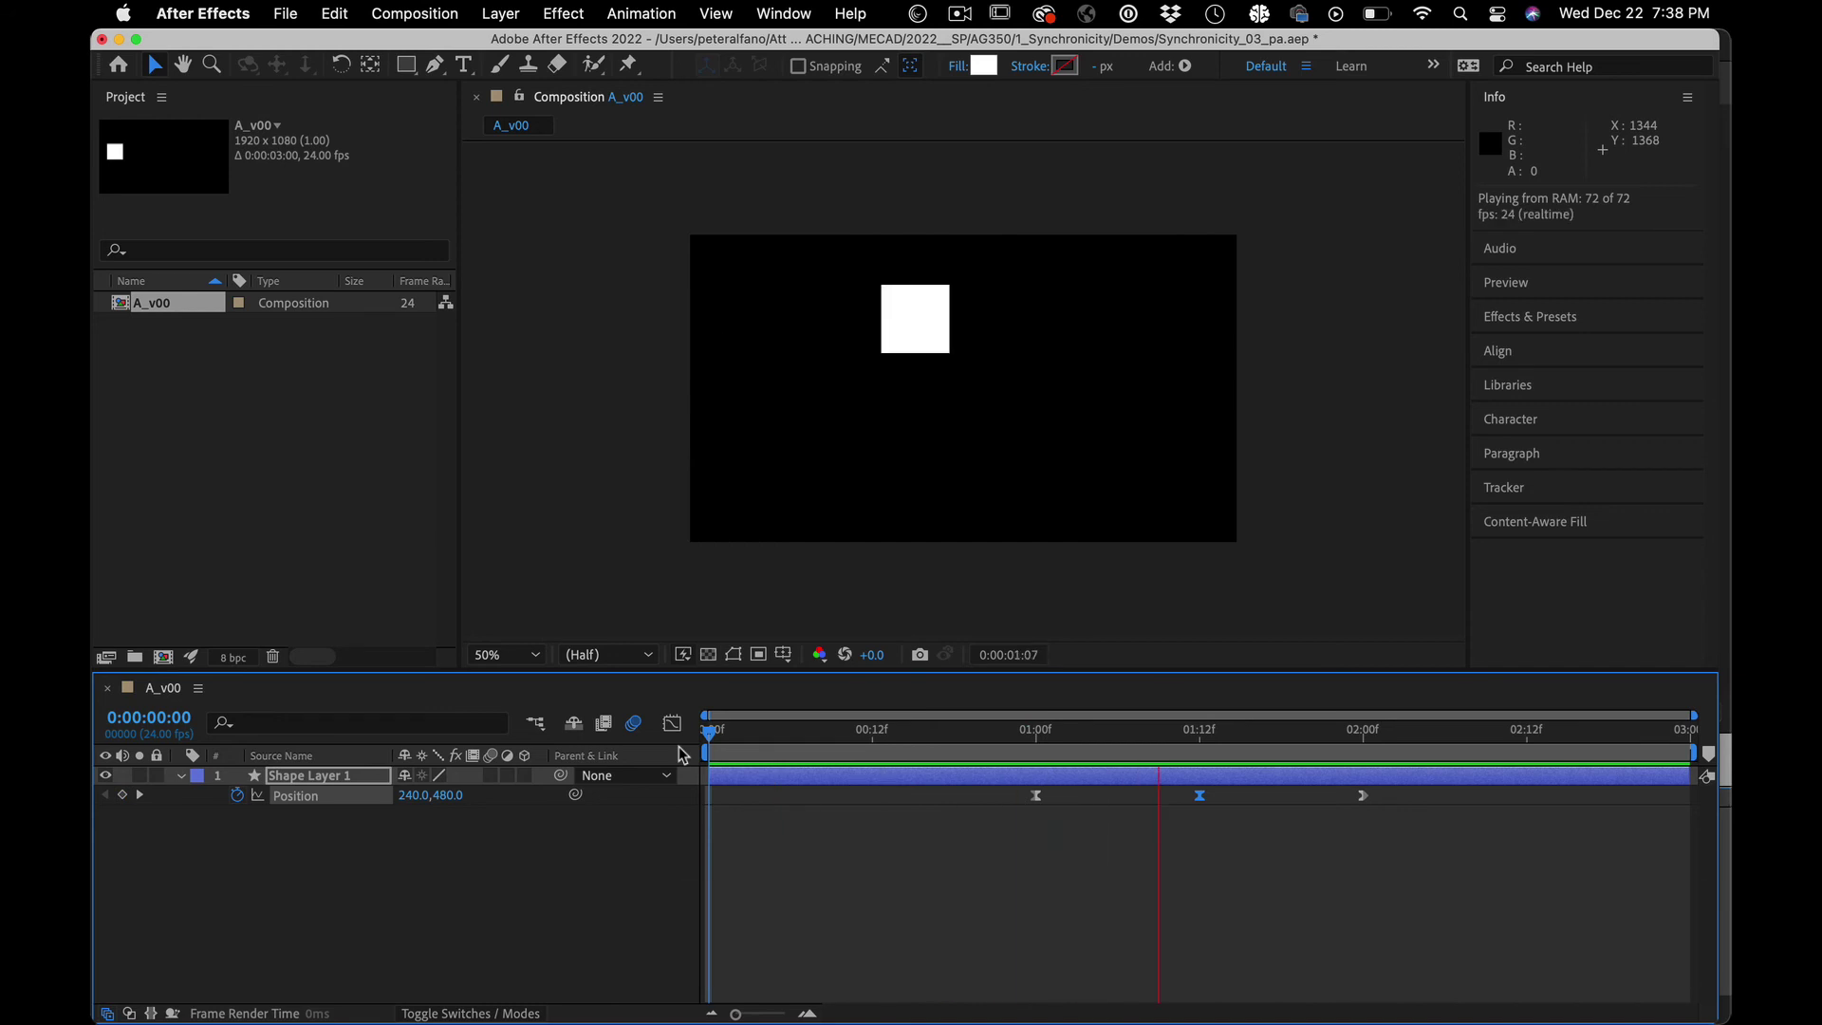
key(space)
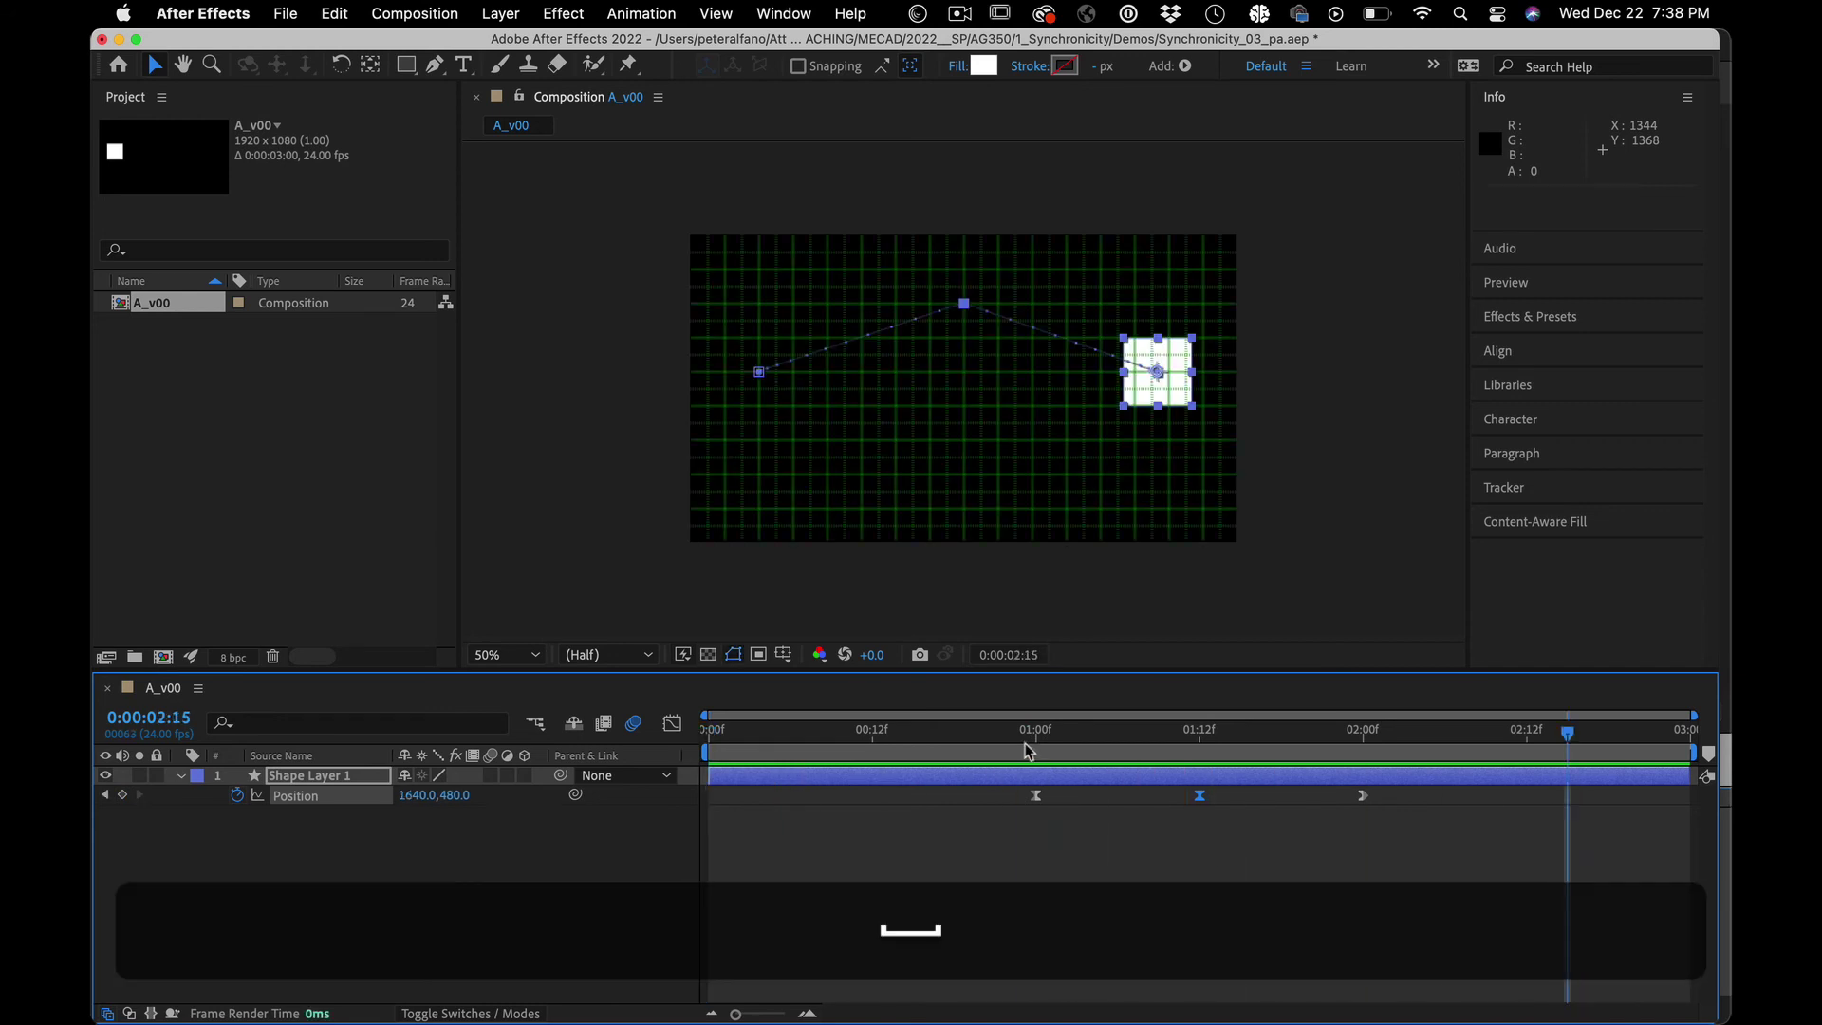
drag(1035, 738, 1350, 684)
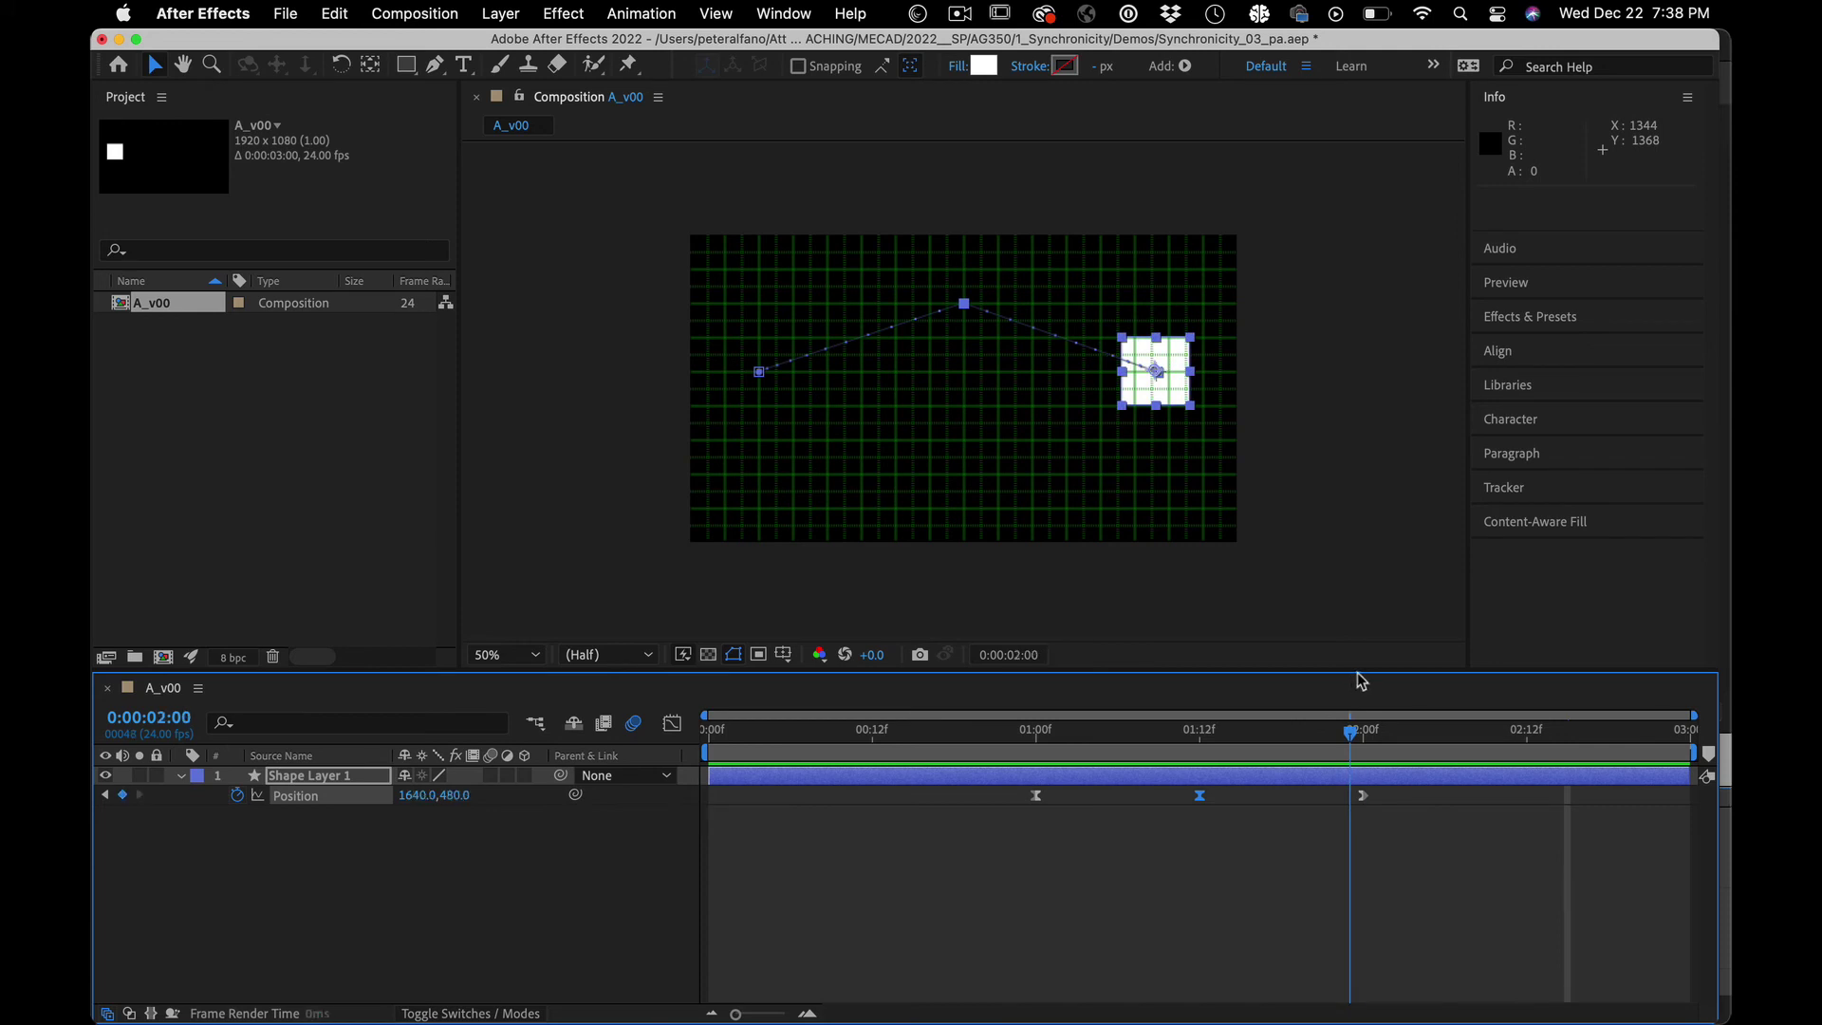
Step: At 0:00:01:12, convert the motion path's middle point to a curve with the Convert Vertex tool, extend both handles horizontally, and preview the arc
drag(1187, 707, 1199, 707)
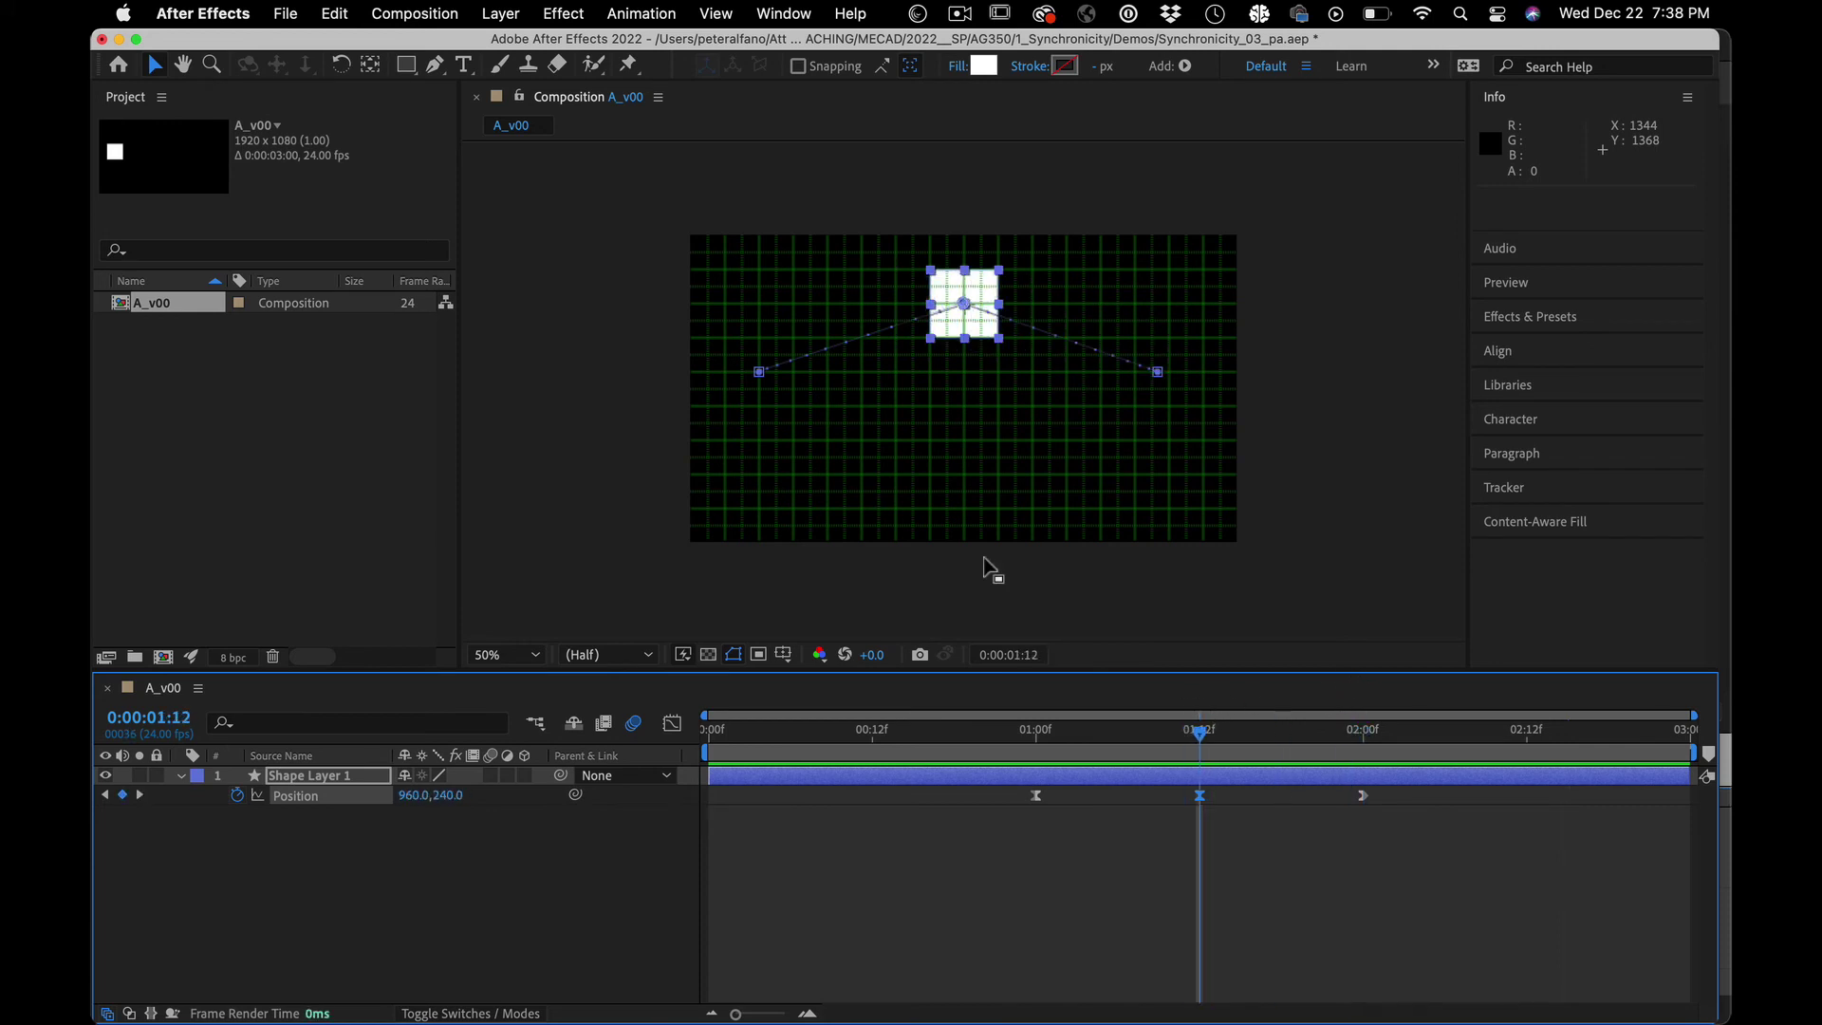
click(436, 67)
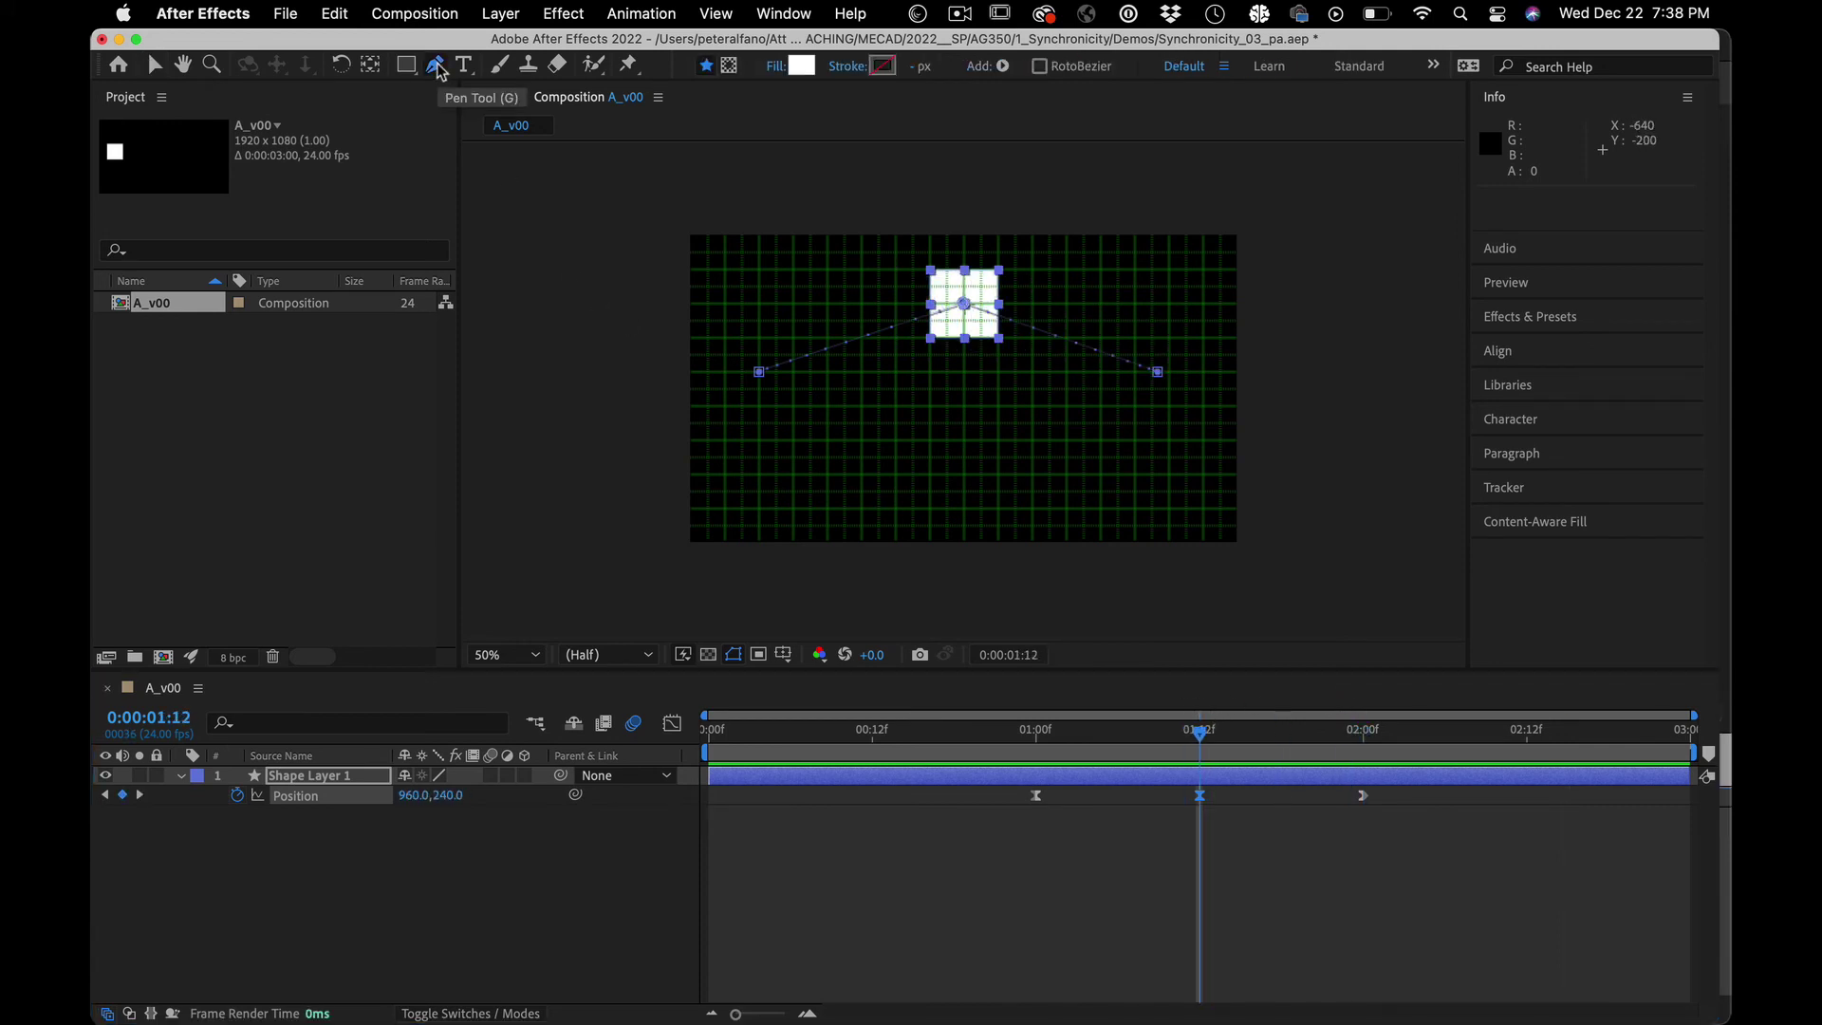
drag(439, 71, 479, 138)
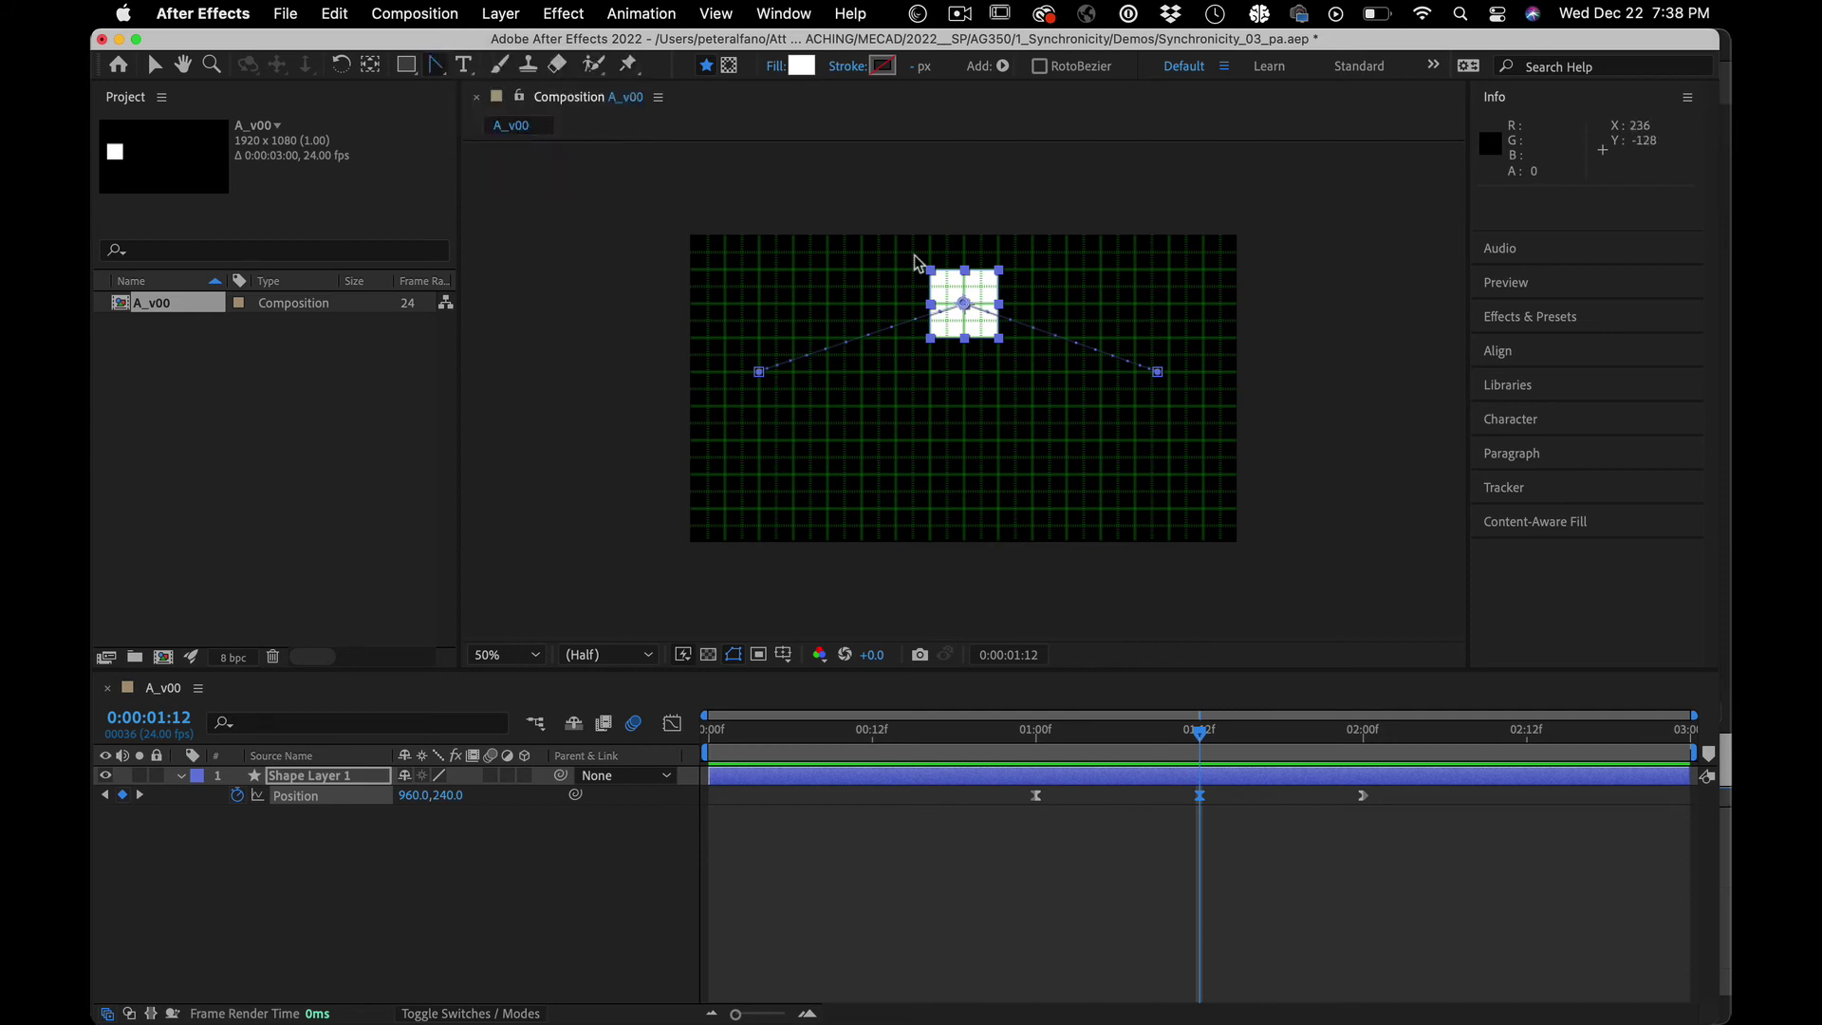
key(alt)
mouse_move(966, 306)
mouse_down()
mouse_move(998, 309)
mouse_move(970, 306)
mouse_up()
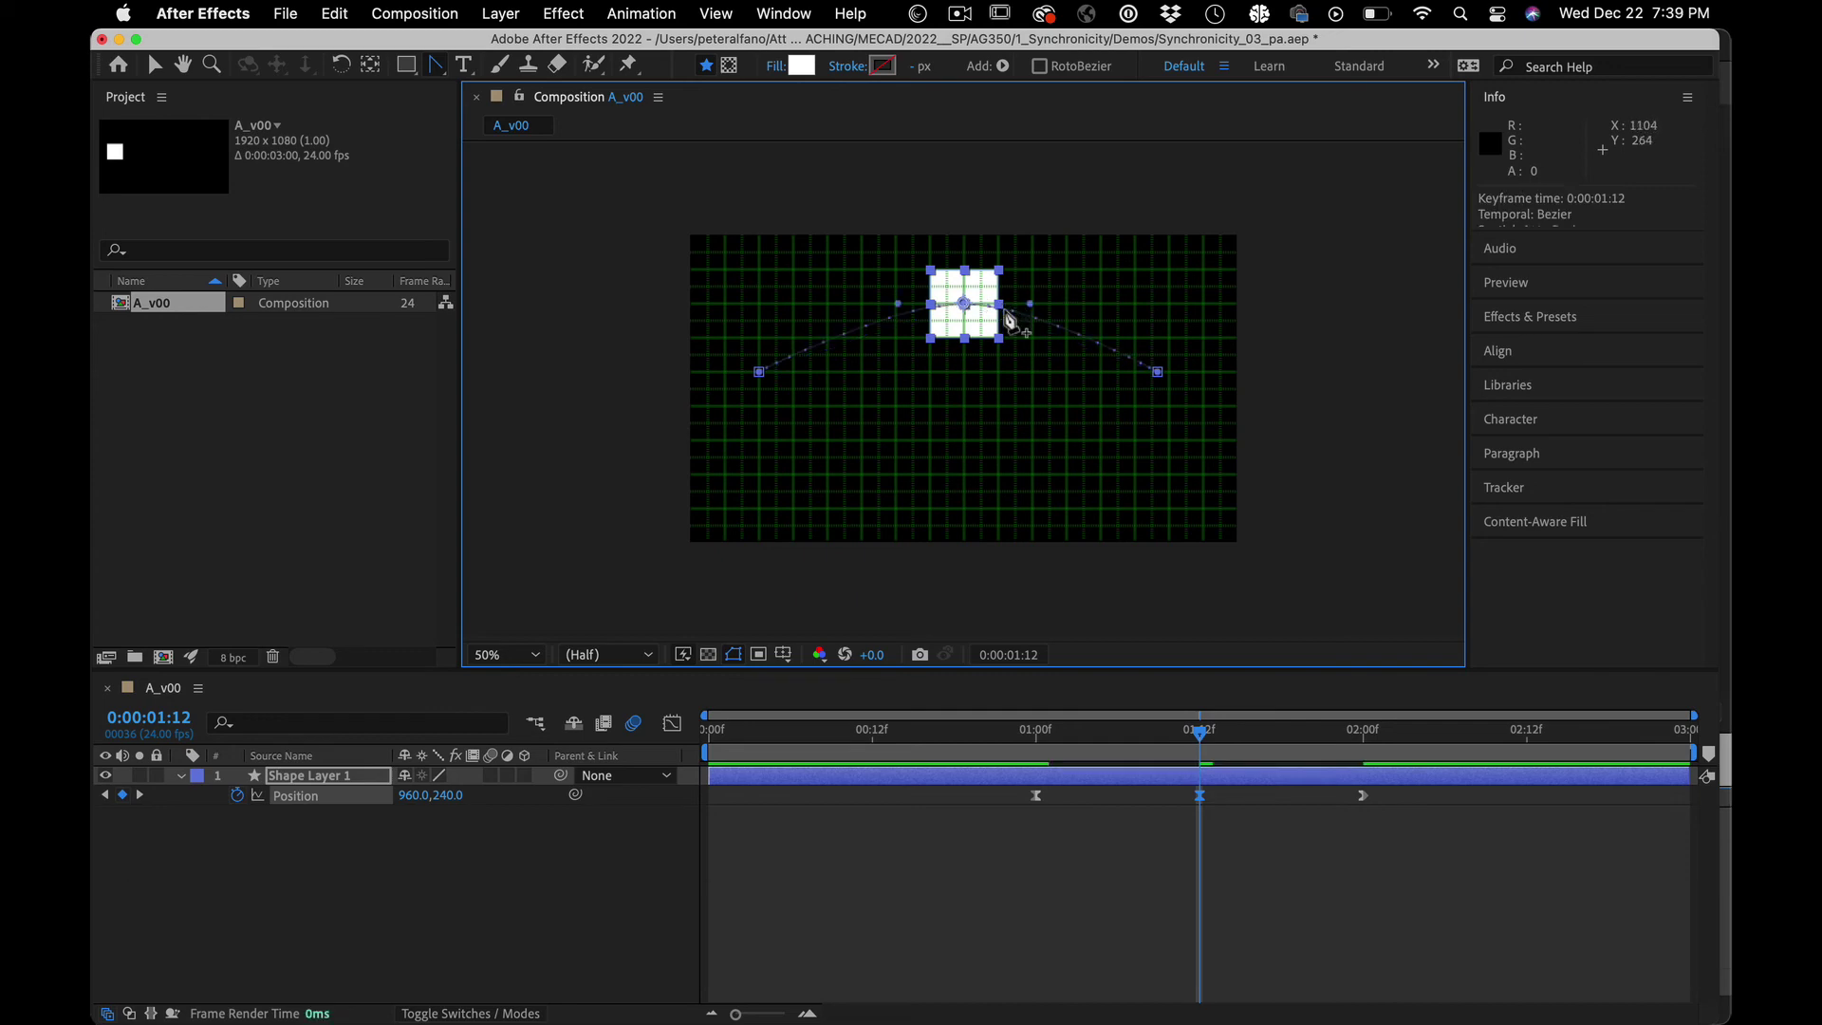
drag(897, 306, 819, 306)
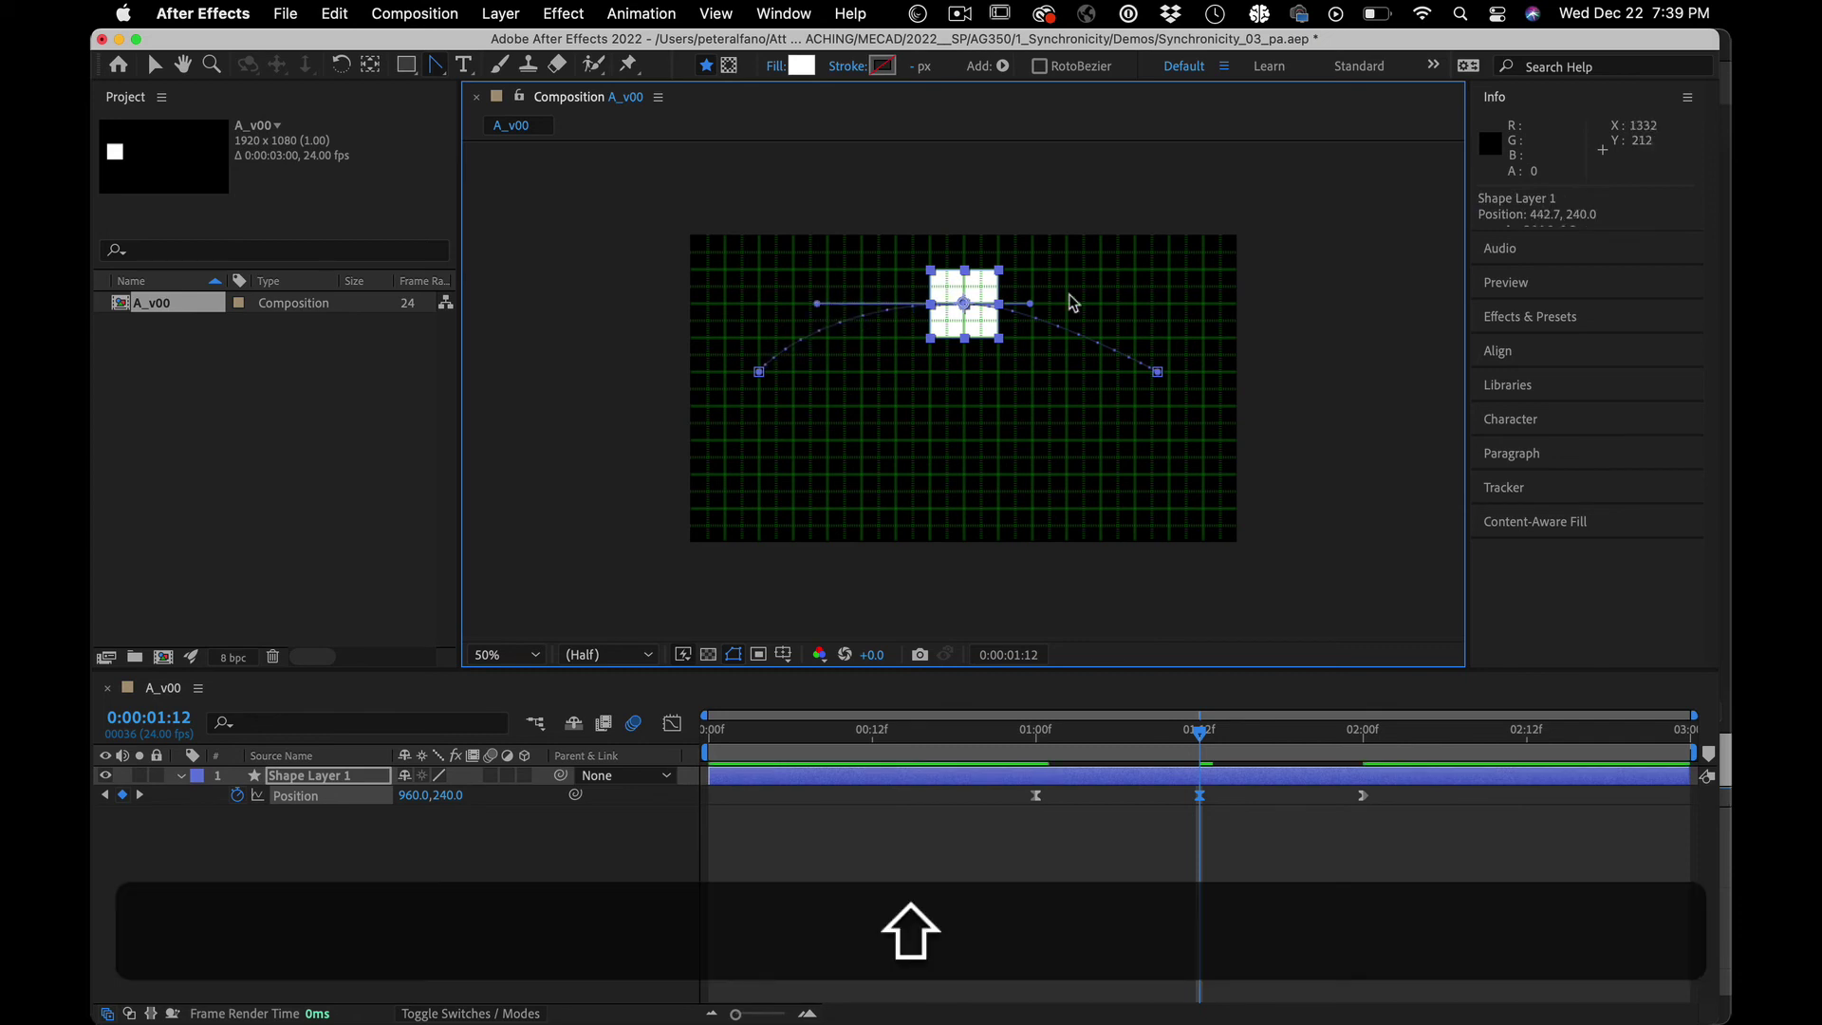
drag(1032, 303, 1082, 304)
click(940, 731)
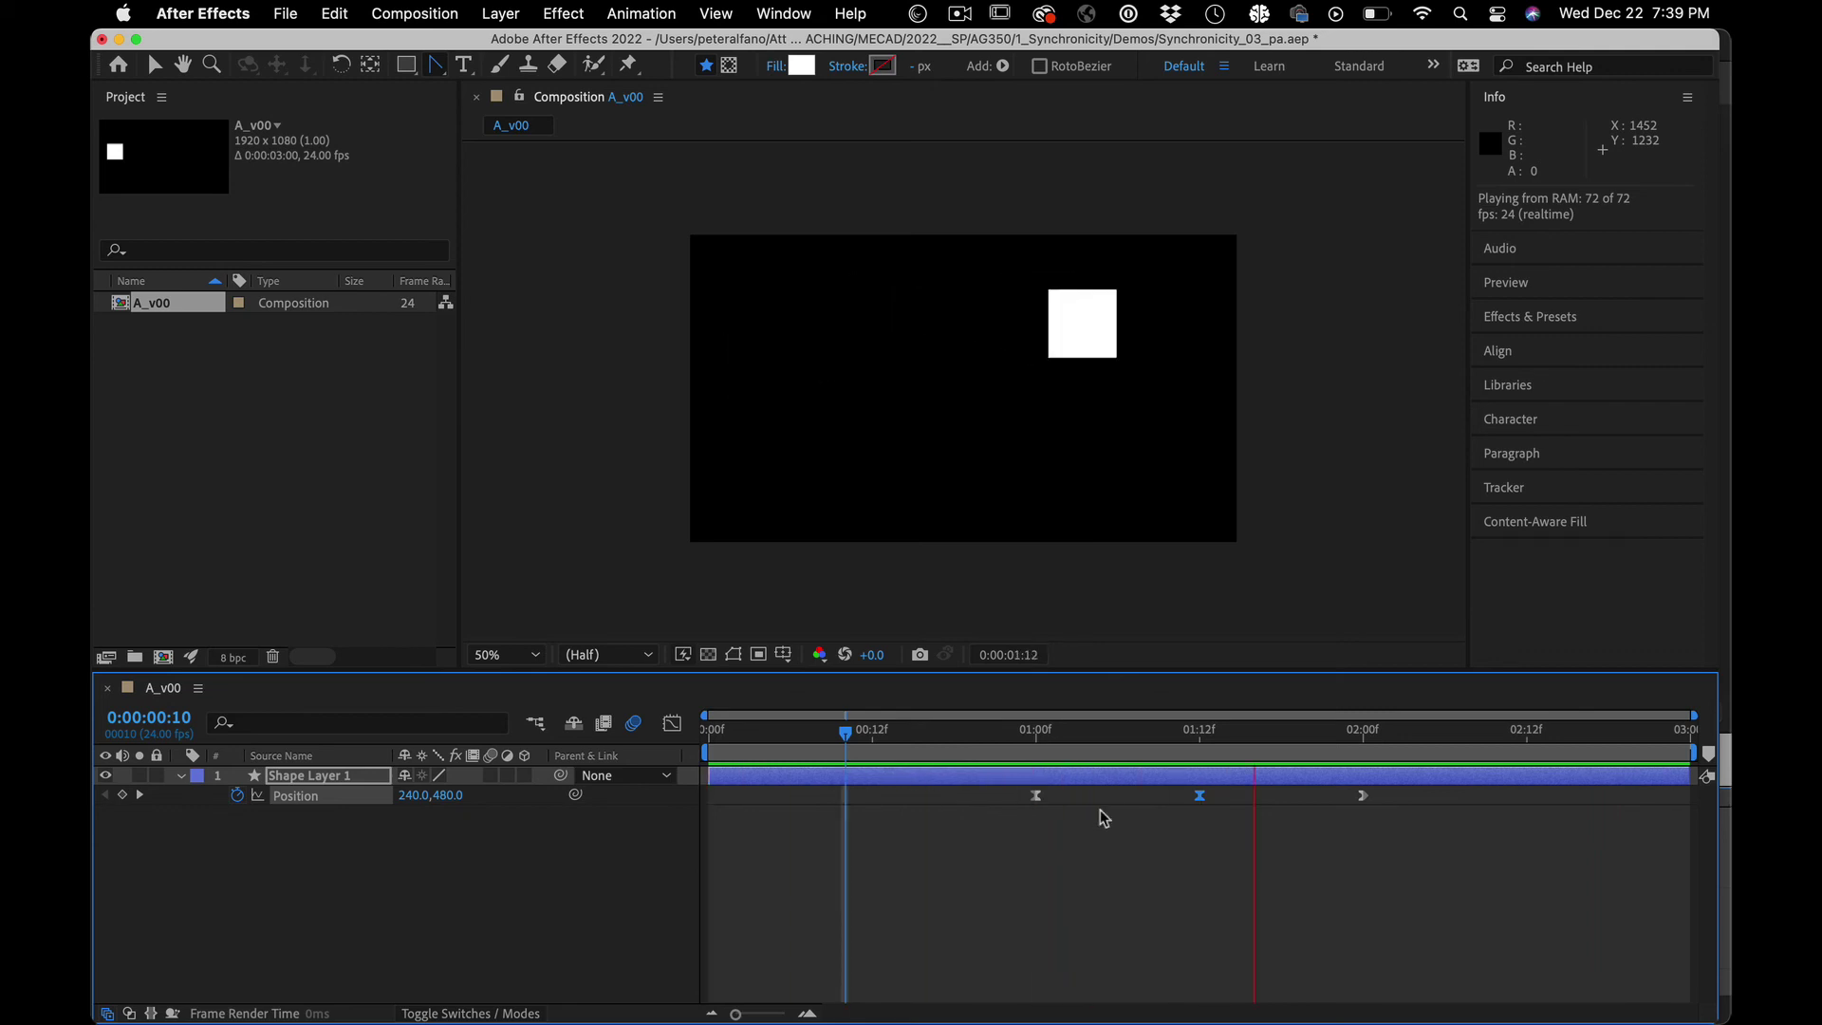
key(space)
Step: Add a Rotation keyframe to Shape Layer 1 at 0:00:01:00 and show all of the layer's keyframed properties
click(1035, 736)
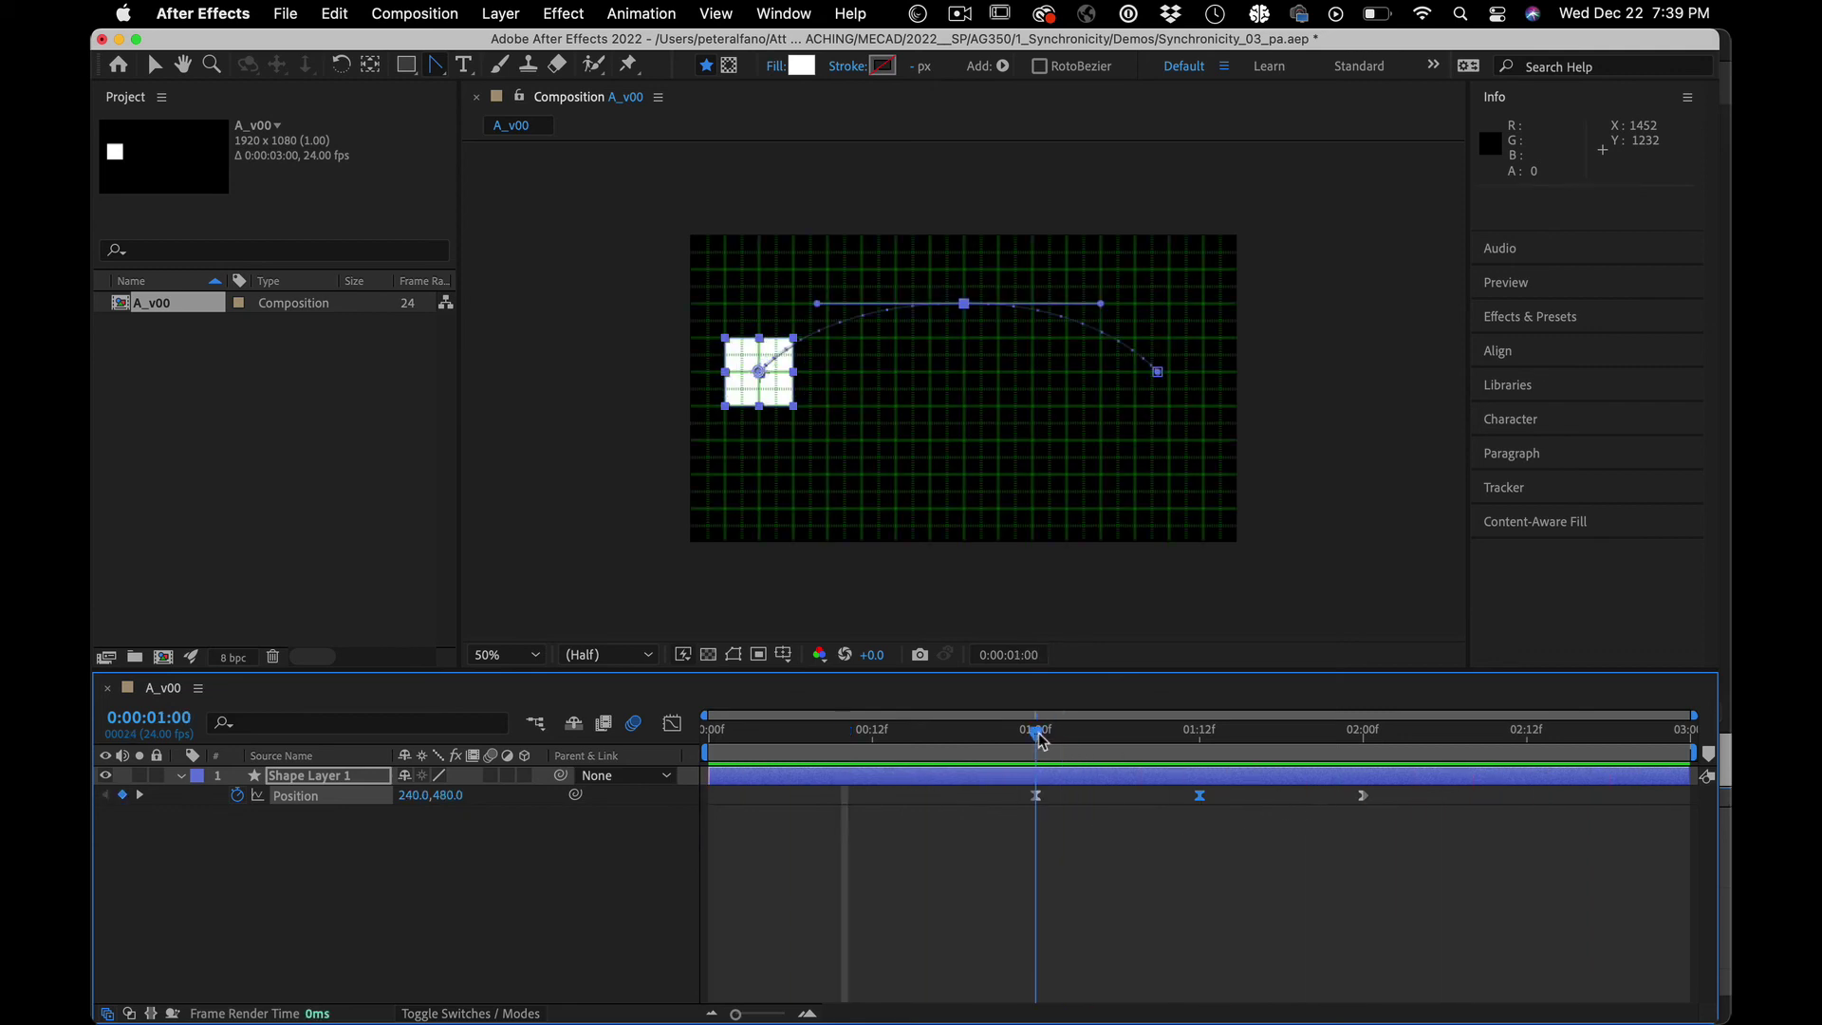
mouse_move(1037, 738)
mouse_down()
mouse_move(1156, 733)
mouse_move(1041, 731)
mouse_up()
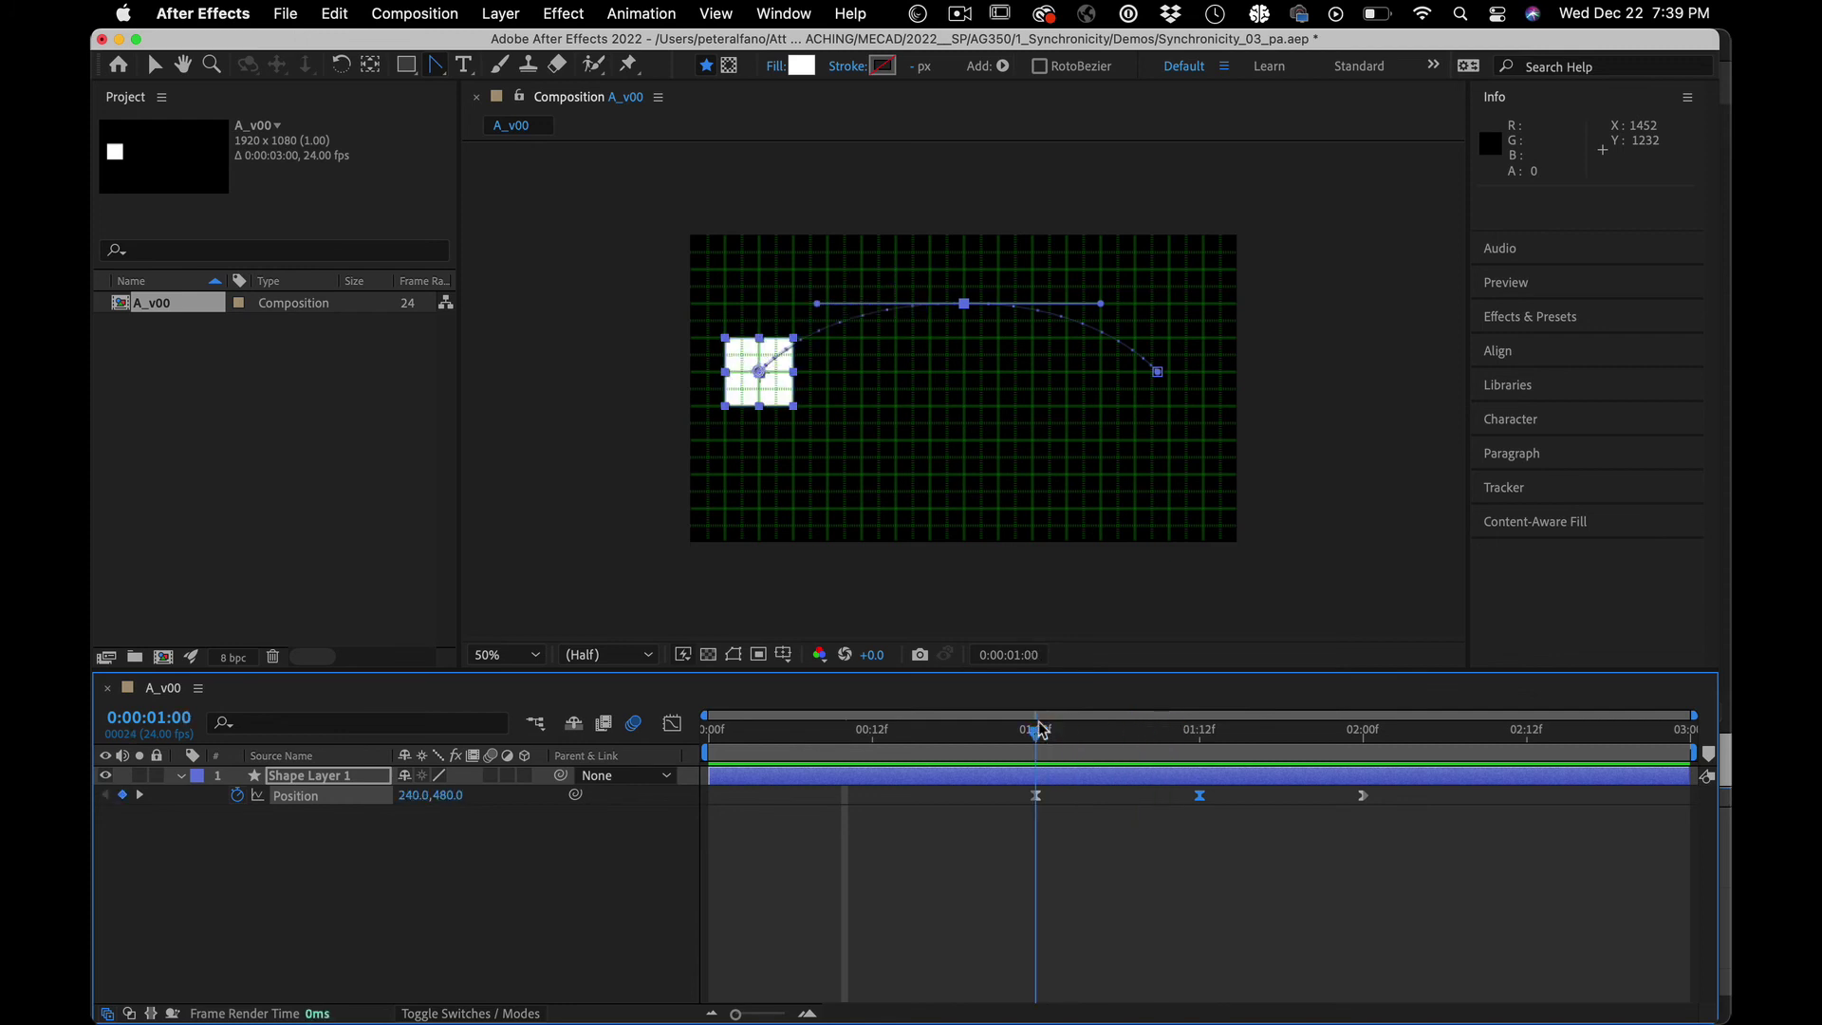
click(314, 774)
key(r)
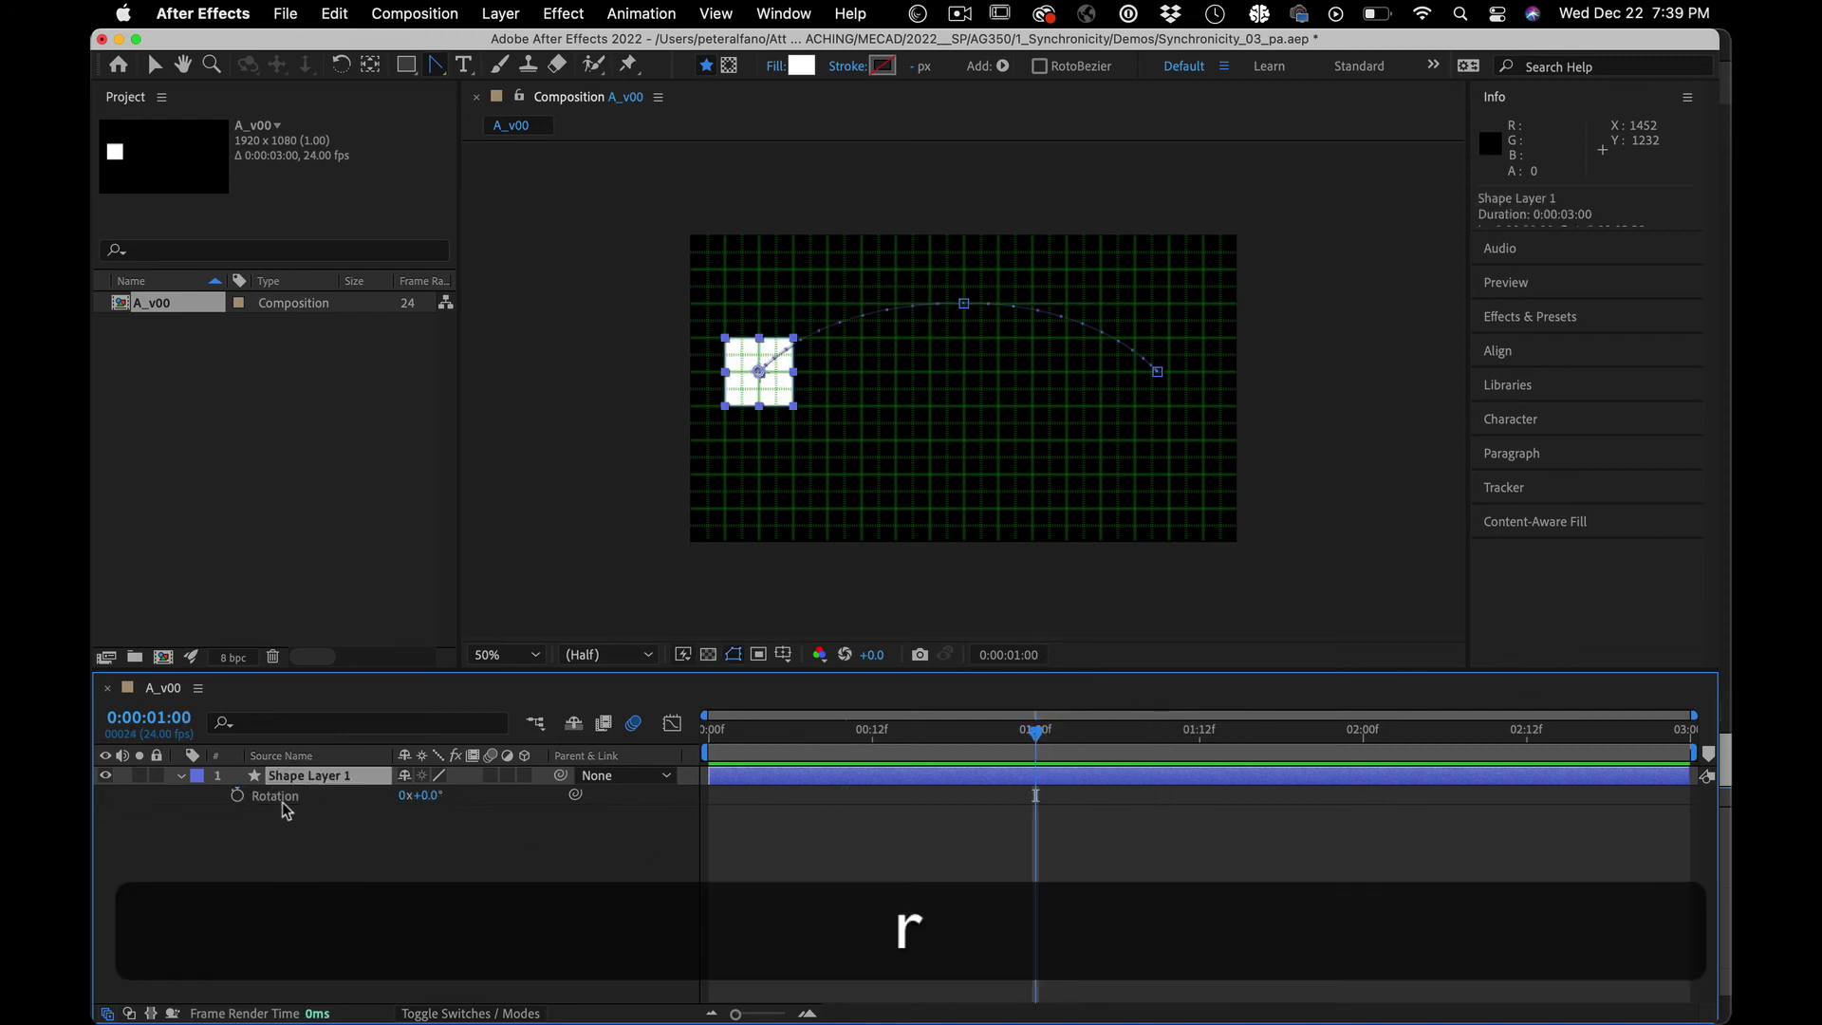
click(237, 795)
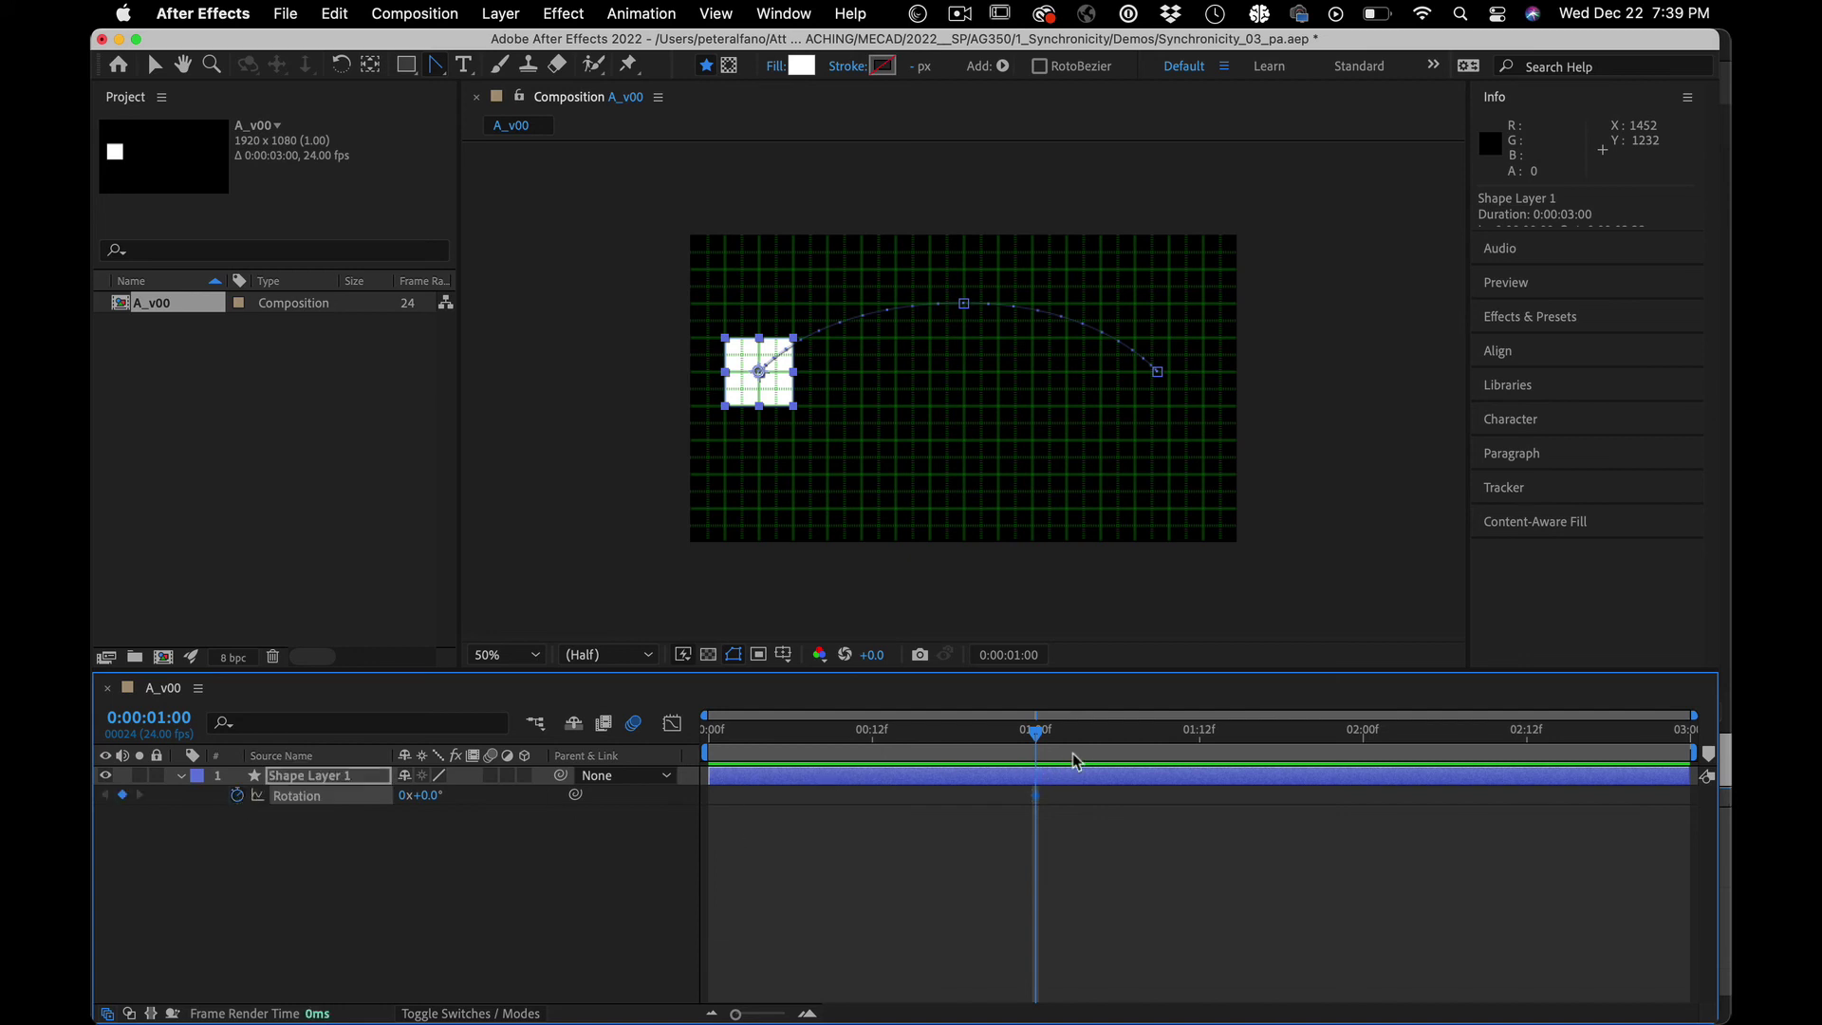
drag(1072, 744, 1039, 766)
key(u)
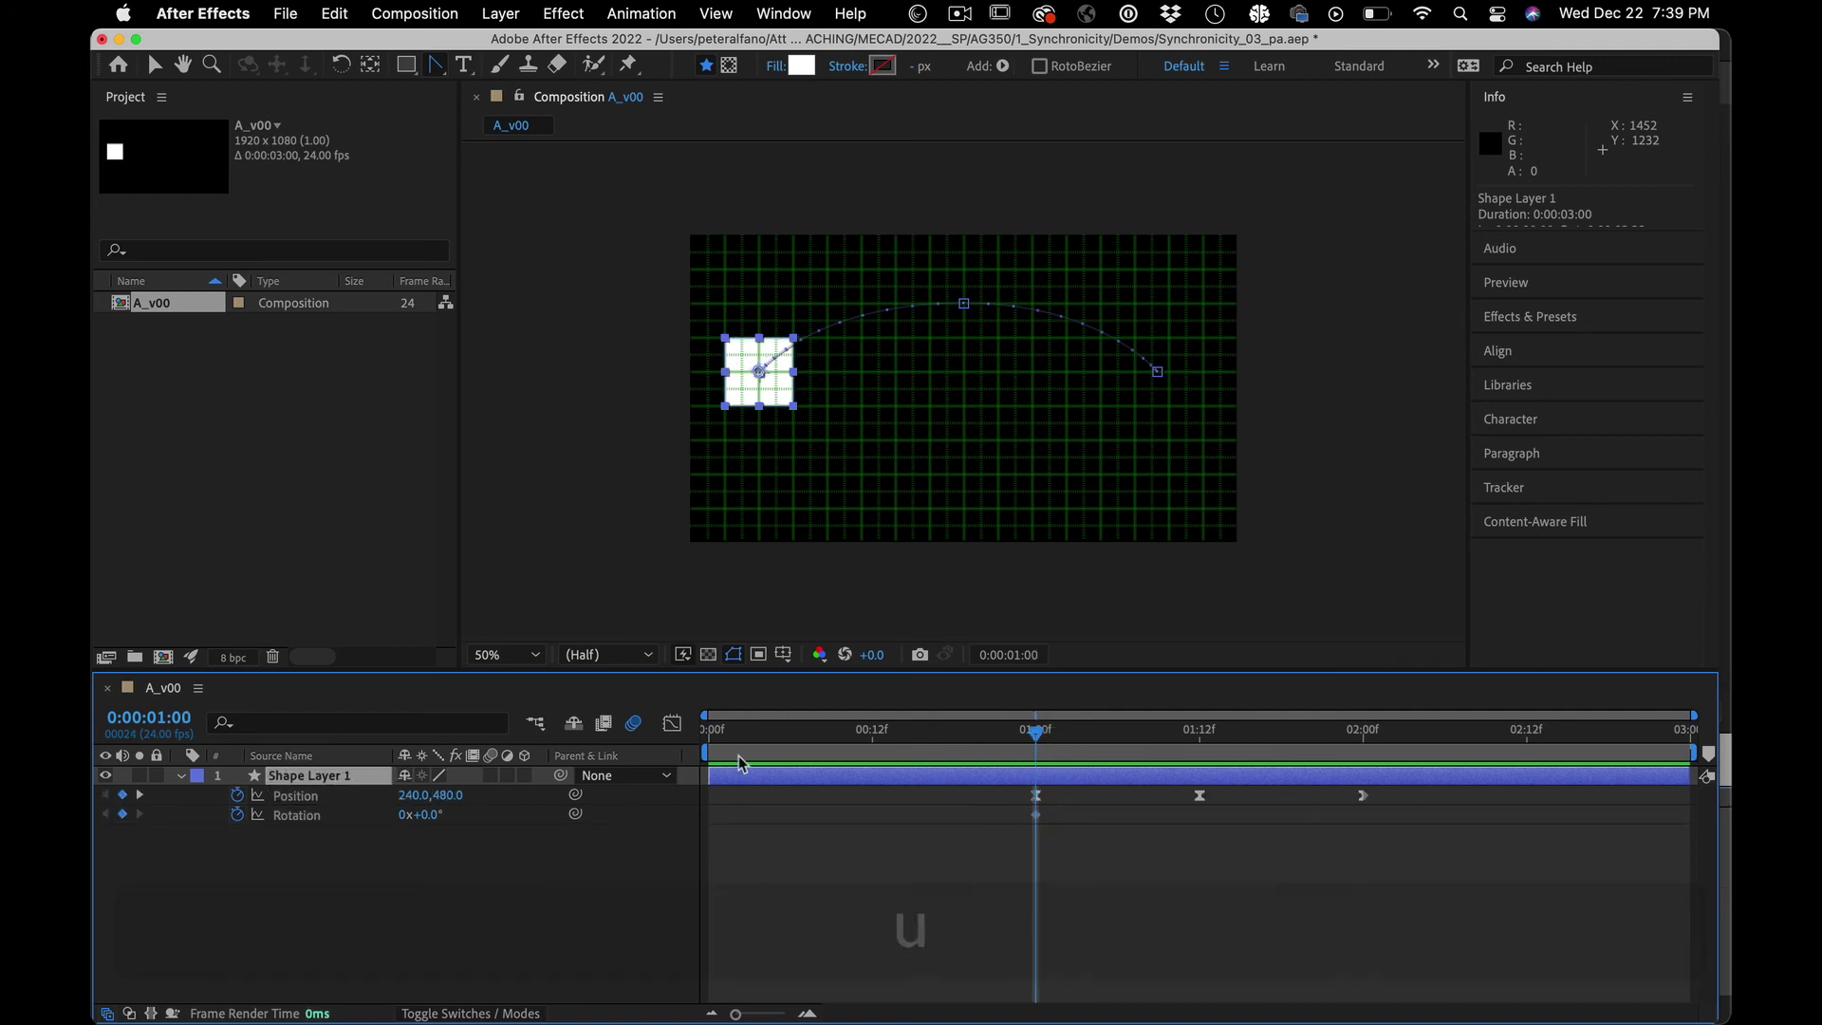
Step: Try rotating the square by hand at 0:00:01:00 and 0:00:01:12, and delete all of its Rotation keyframes
drag(430, 818, 391, 820)
drag(1155, 756, 1199, 751)
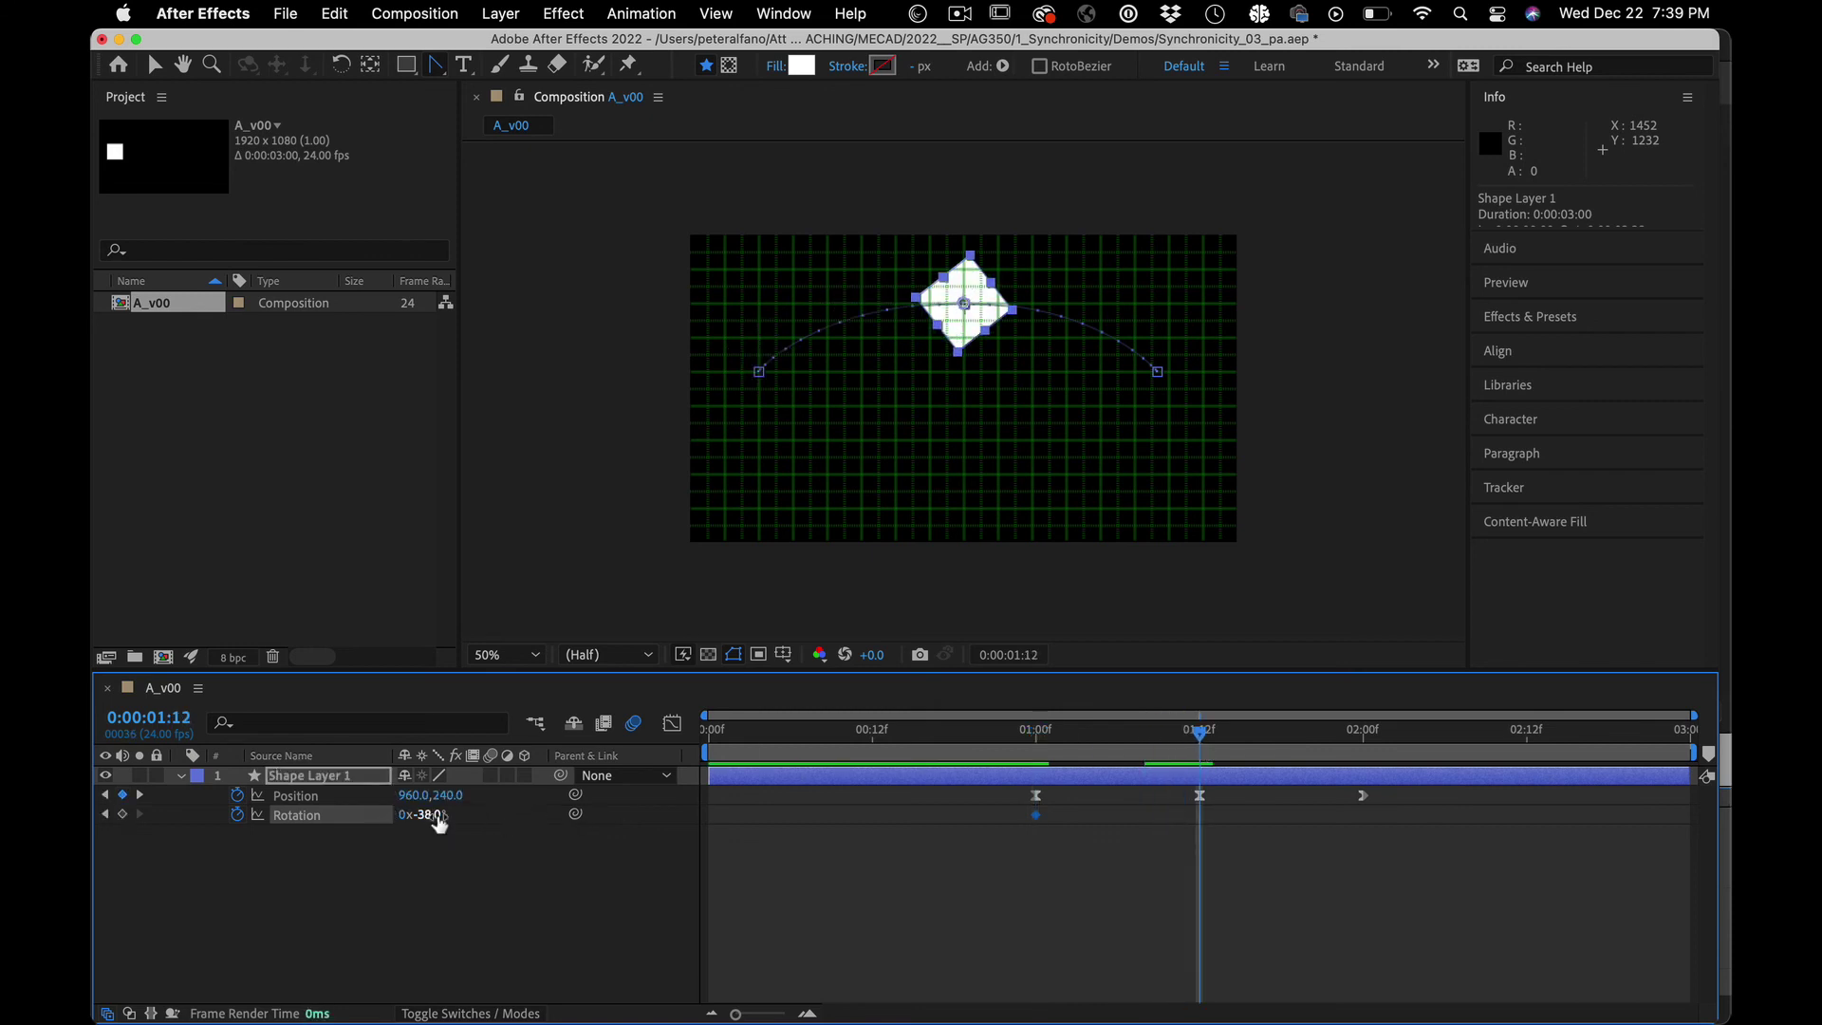
drag(439, 822, 476, 818)
drag(1312, 837, 1032, 822)
key(BackSpace)
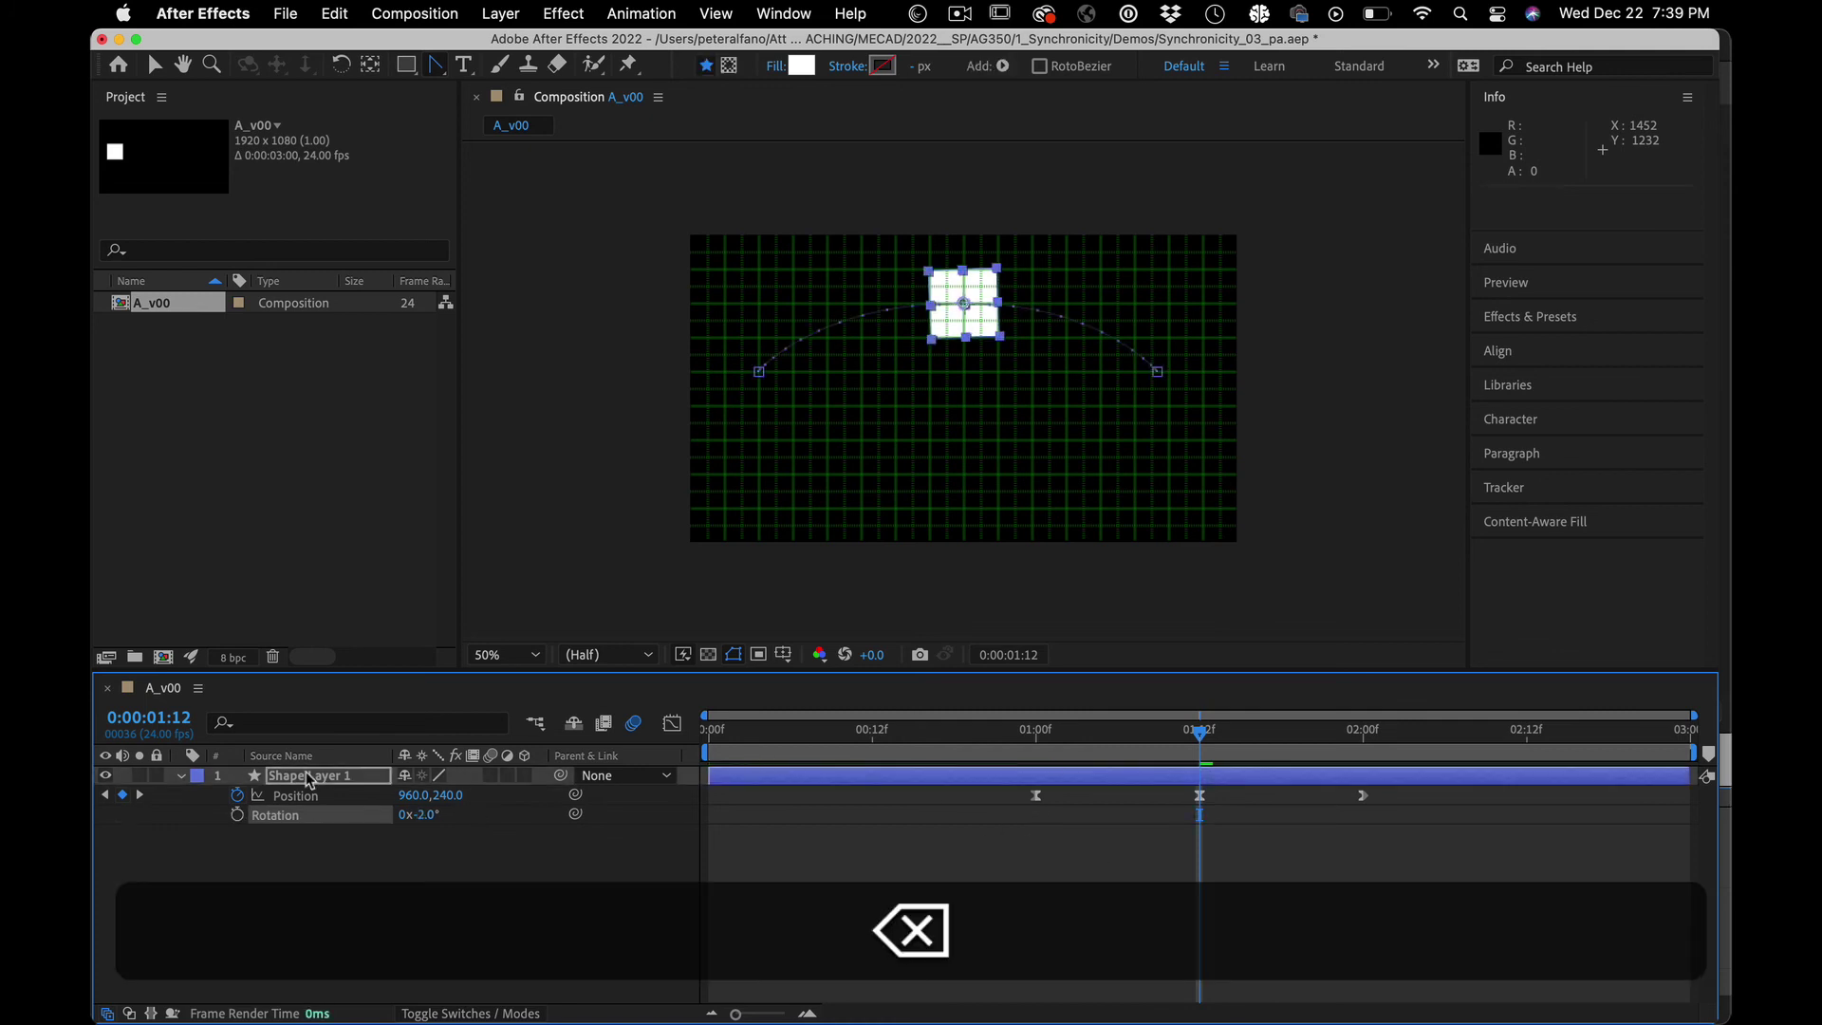
Step: Set Shape Layer 1's Auto-Orientation to Orient Along Path and scrub the timeline to check how the square turns along the arc
click(284, 797)
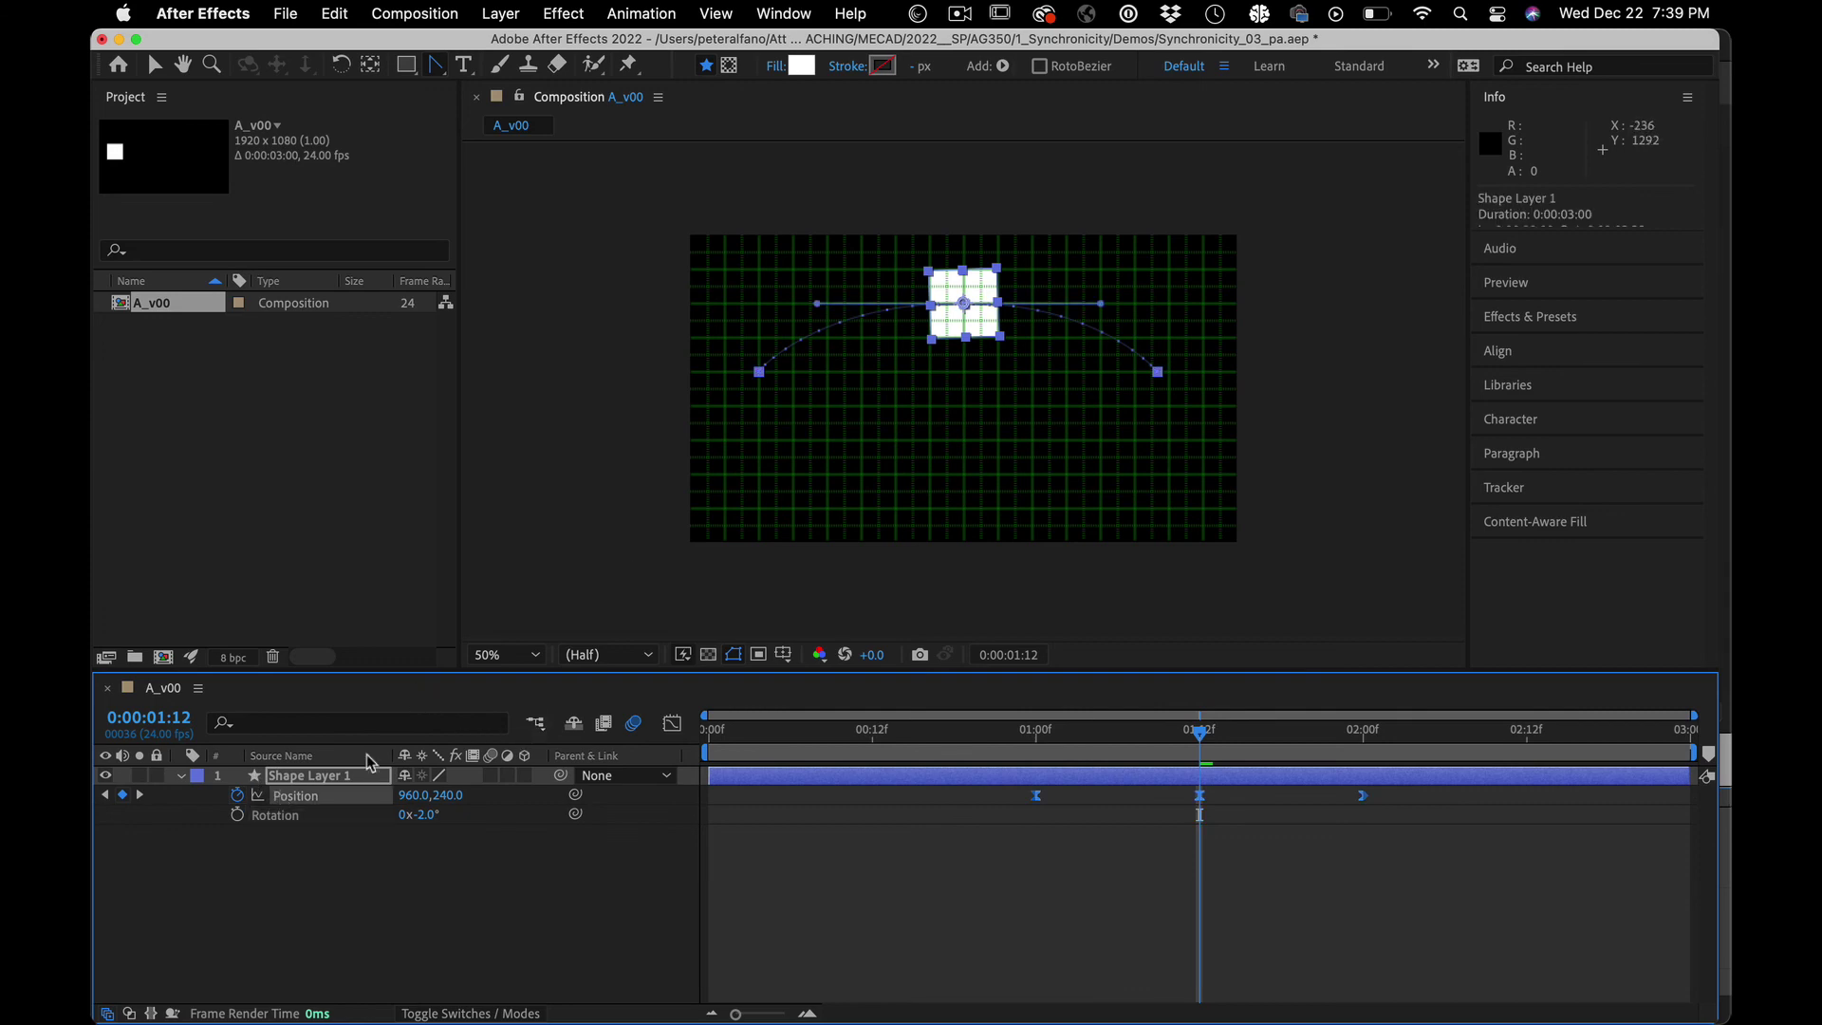
click(346, 778)
click(501, 12)
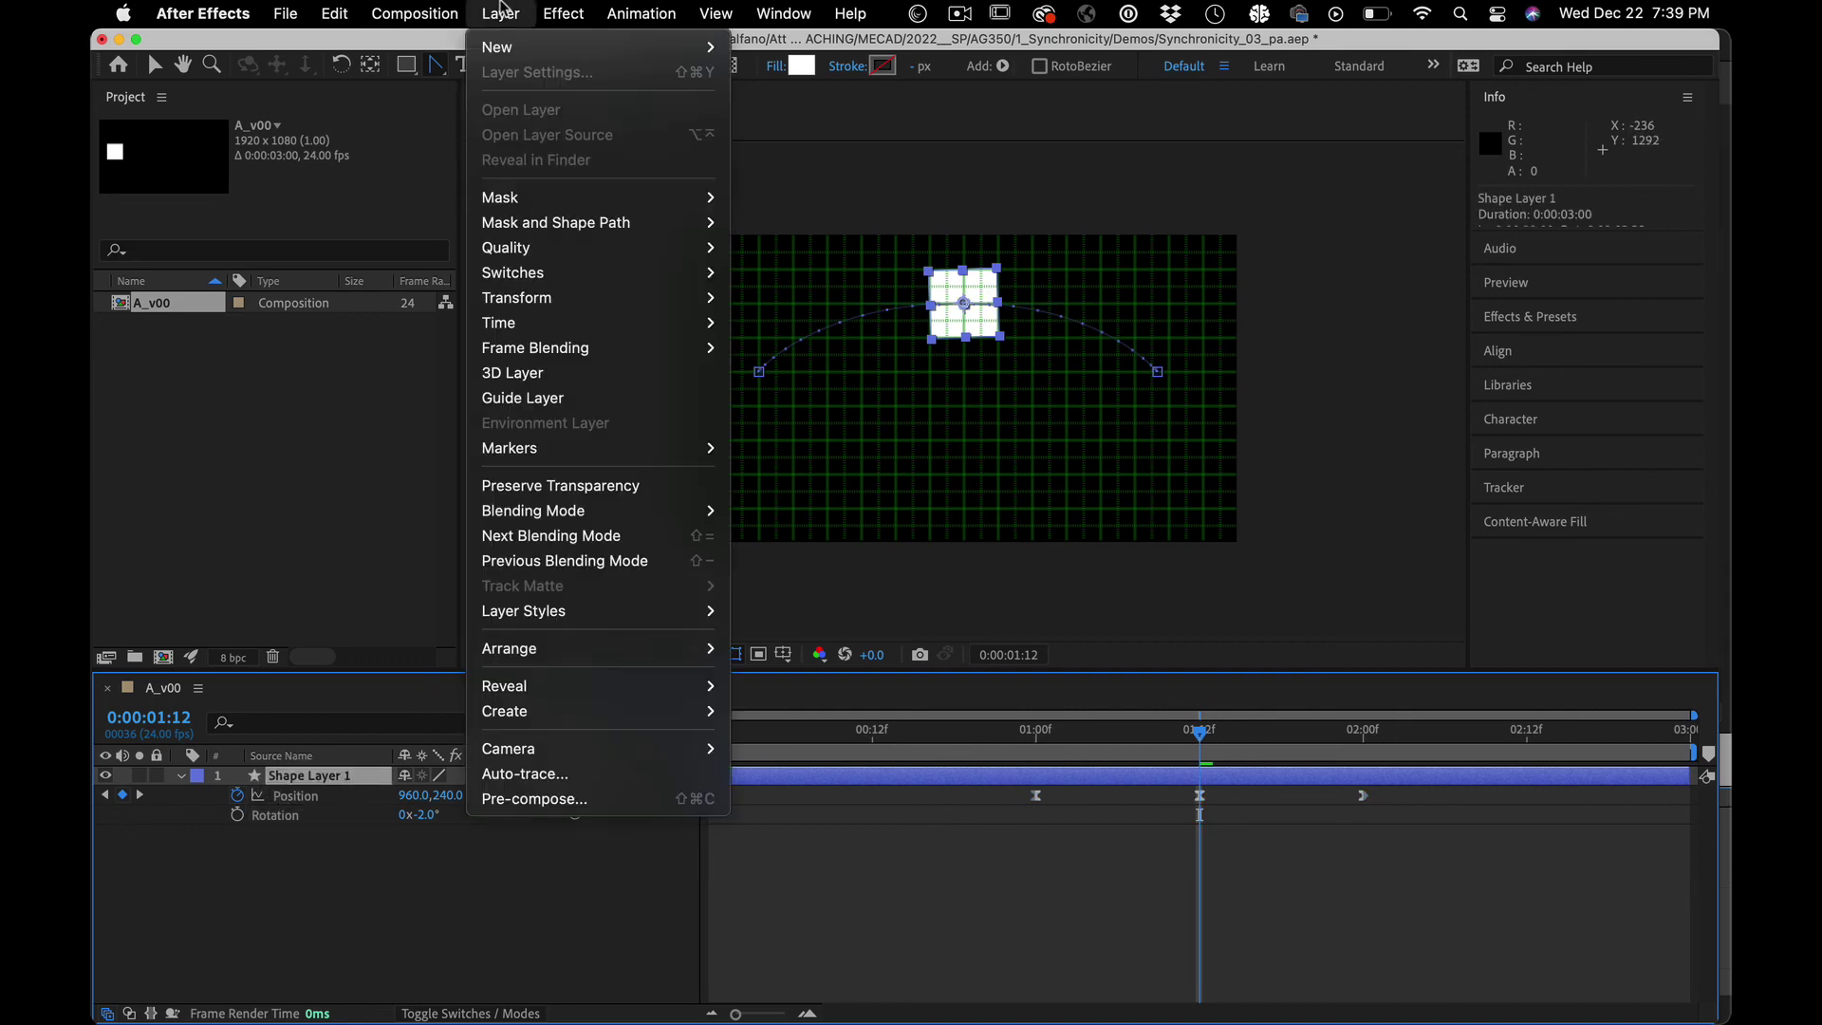
mouse_move(588, 313)
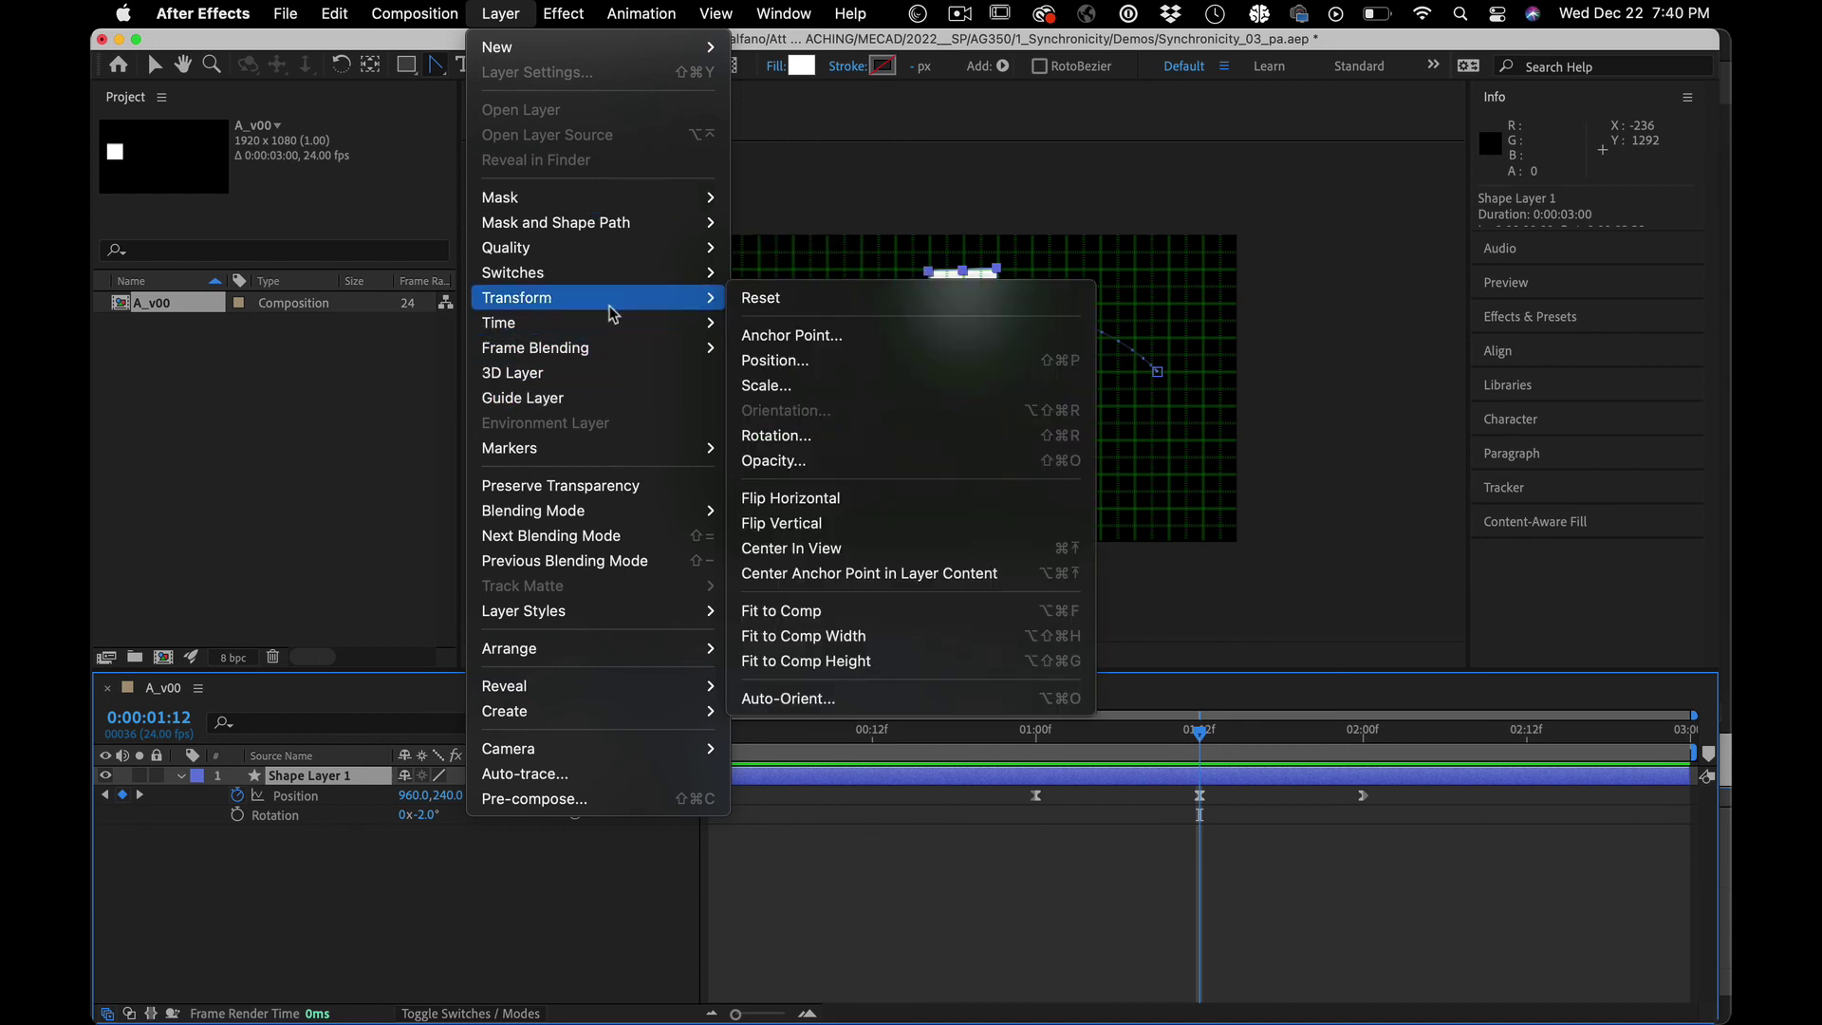
click(794, 690)
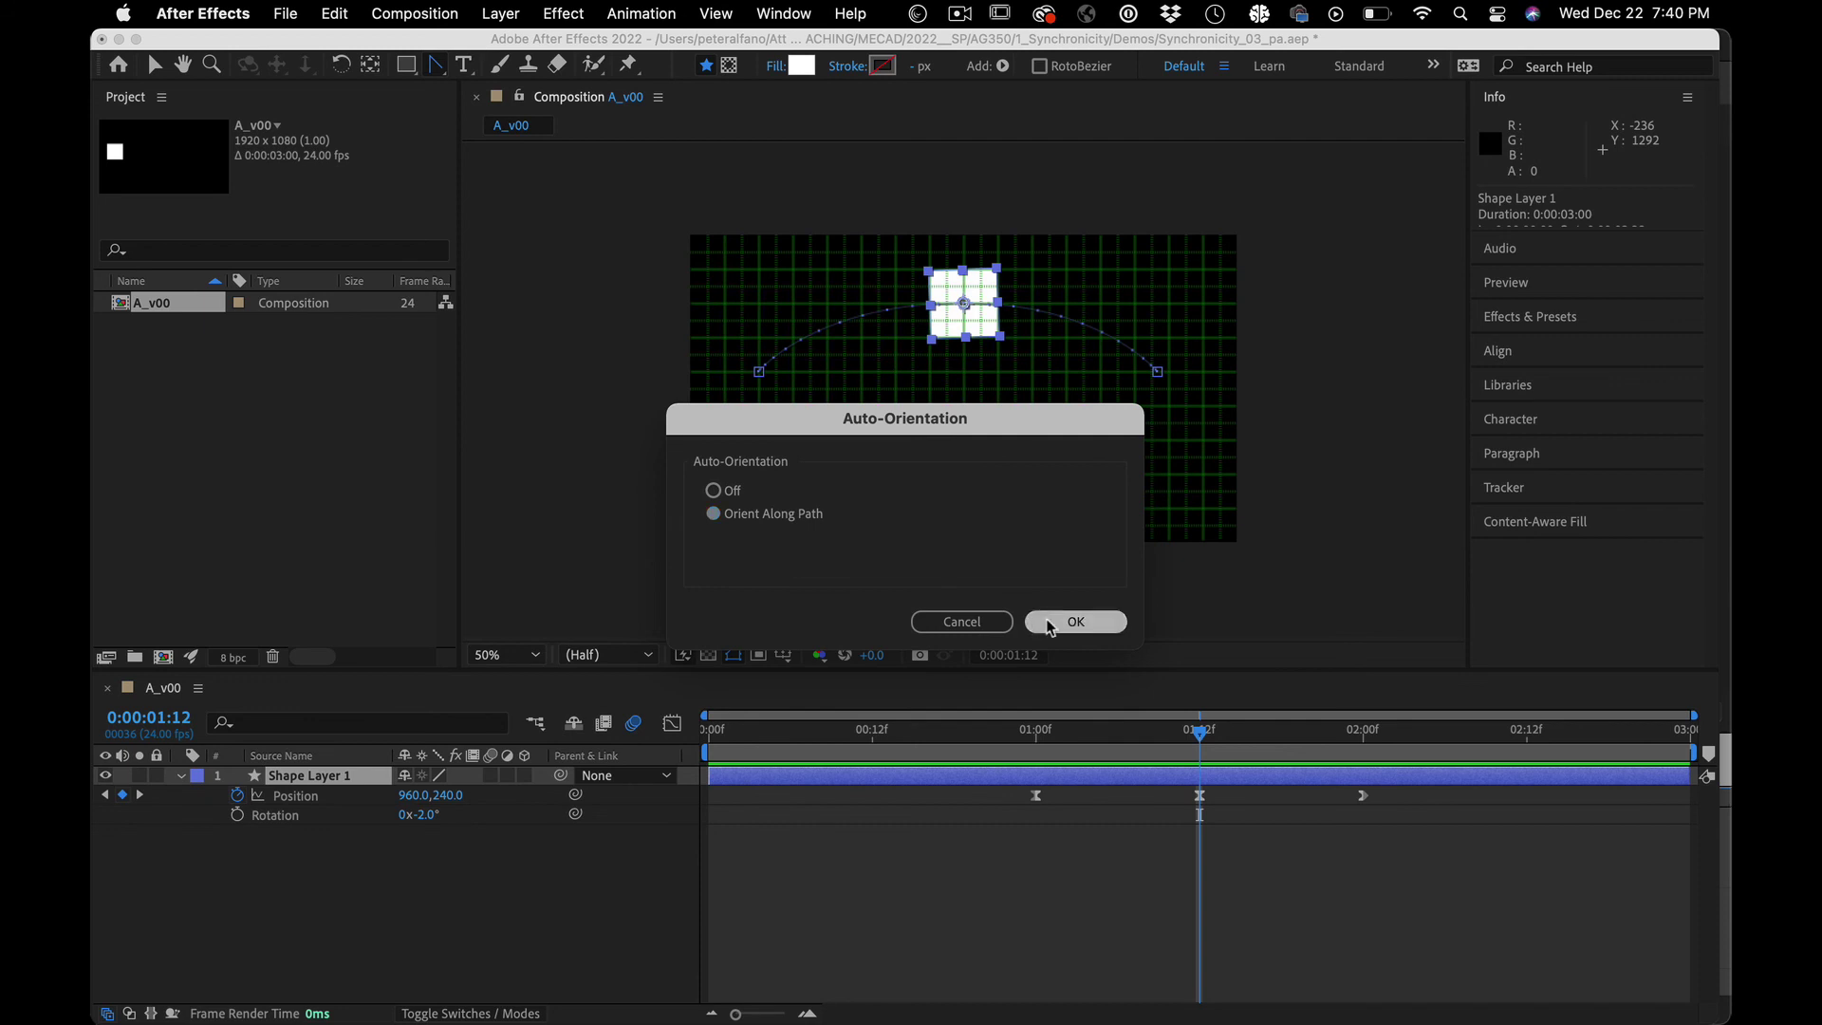
click(1039, 622)
drag(1106, 754, 1186, 733)
click(1295, 736)
click(802, 749)
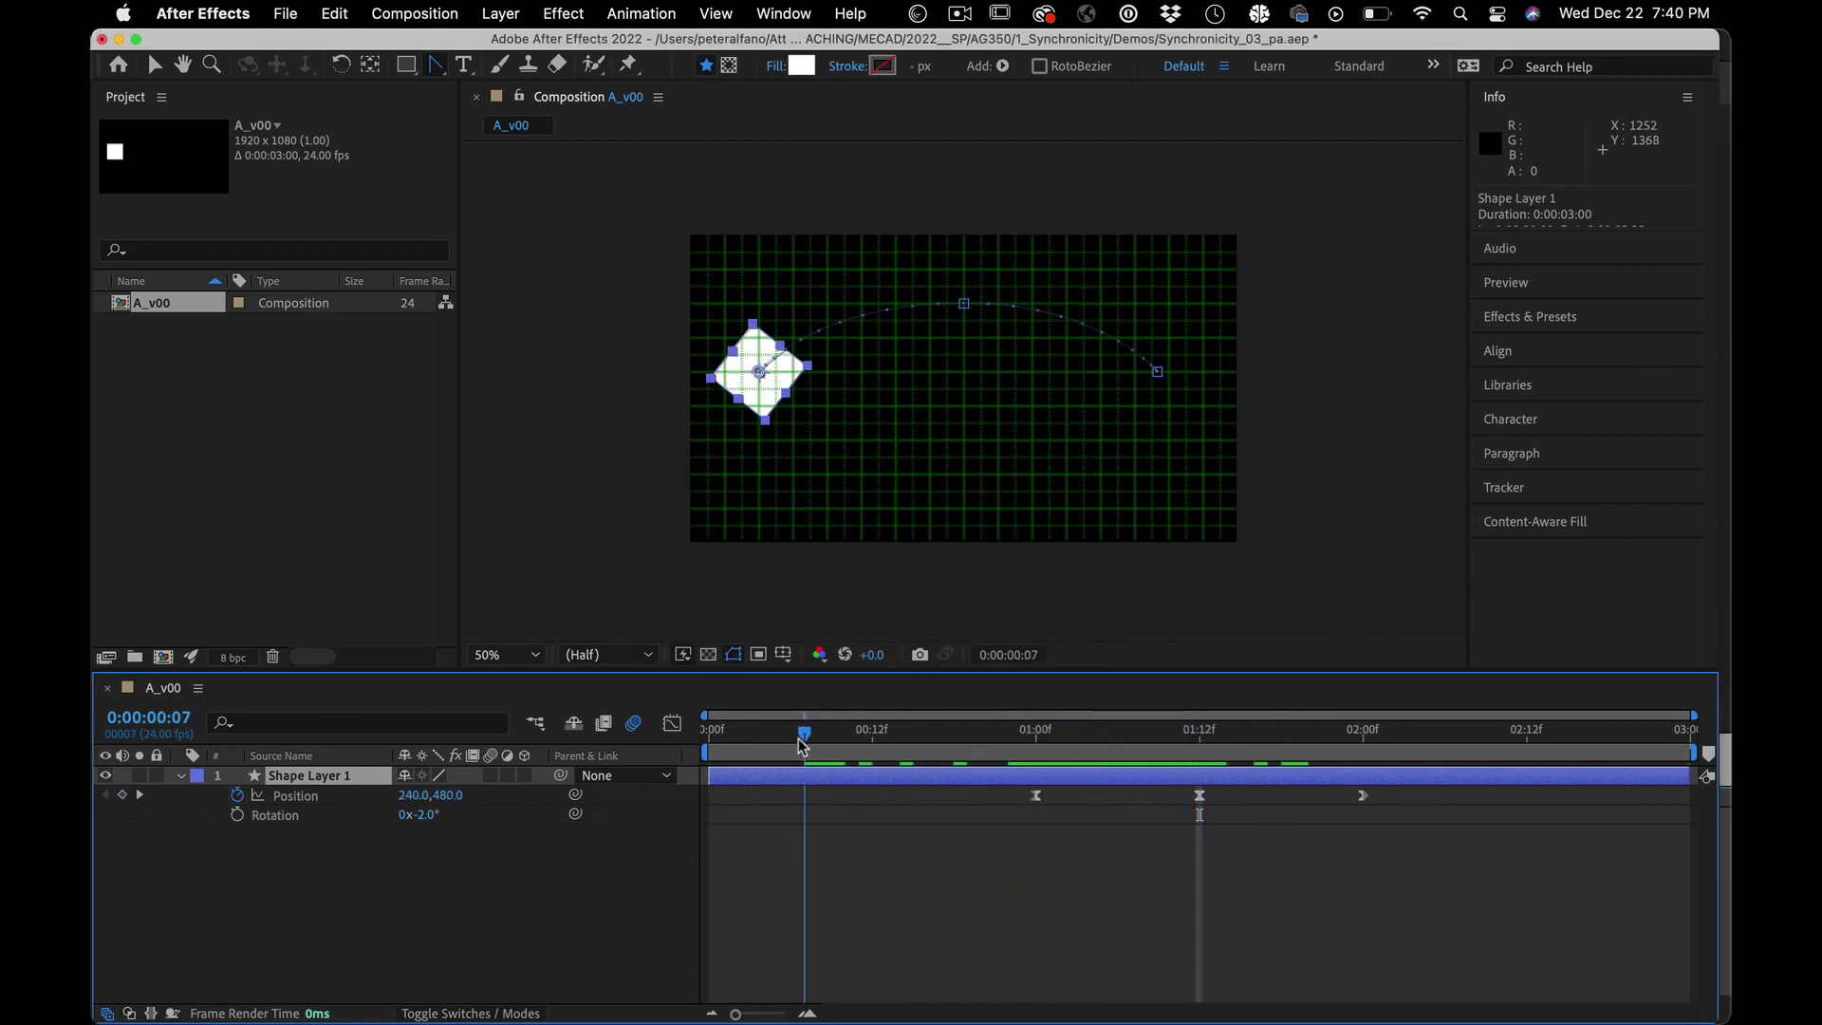
Step: Preview the auto-oriented square's motion along the arc and set the current time back to 0:00:01:00
key(space)
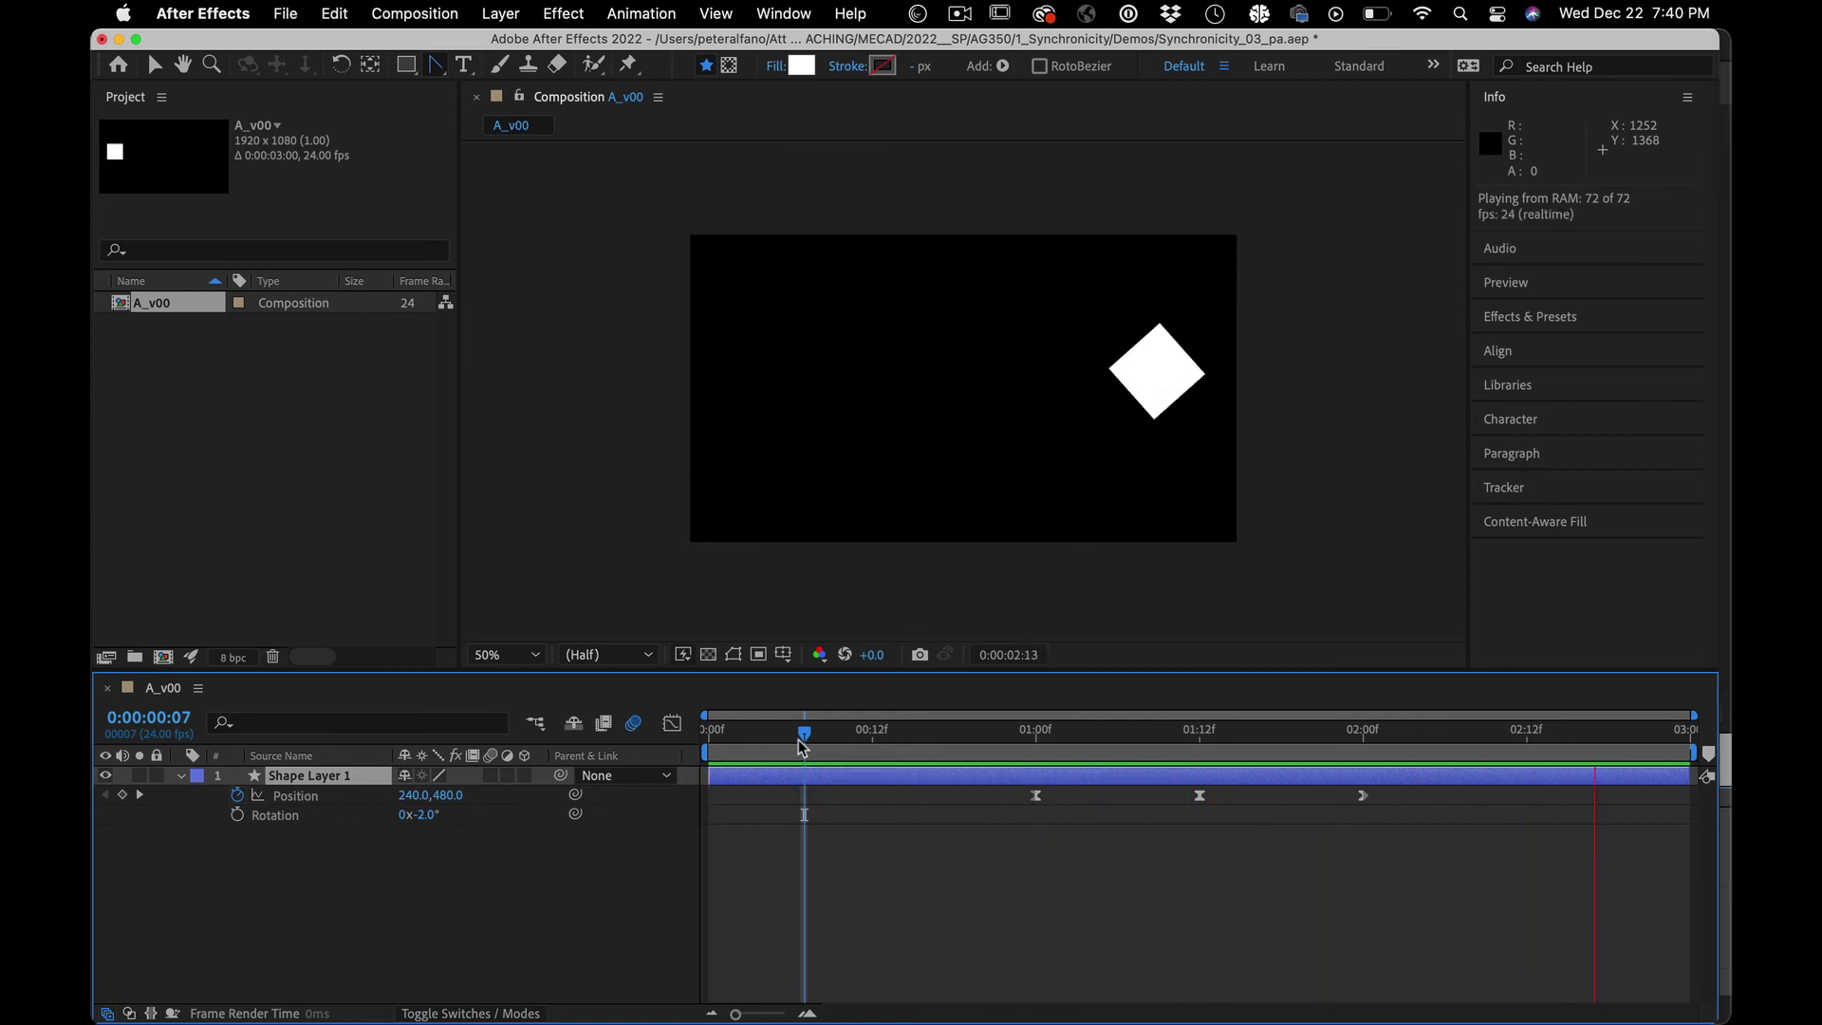
key(space)
drag(1144, 721, 1036, 731)
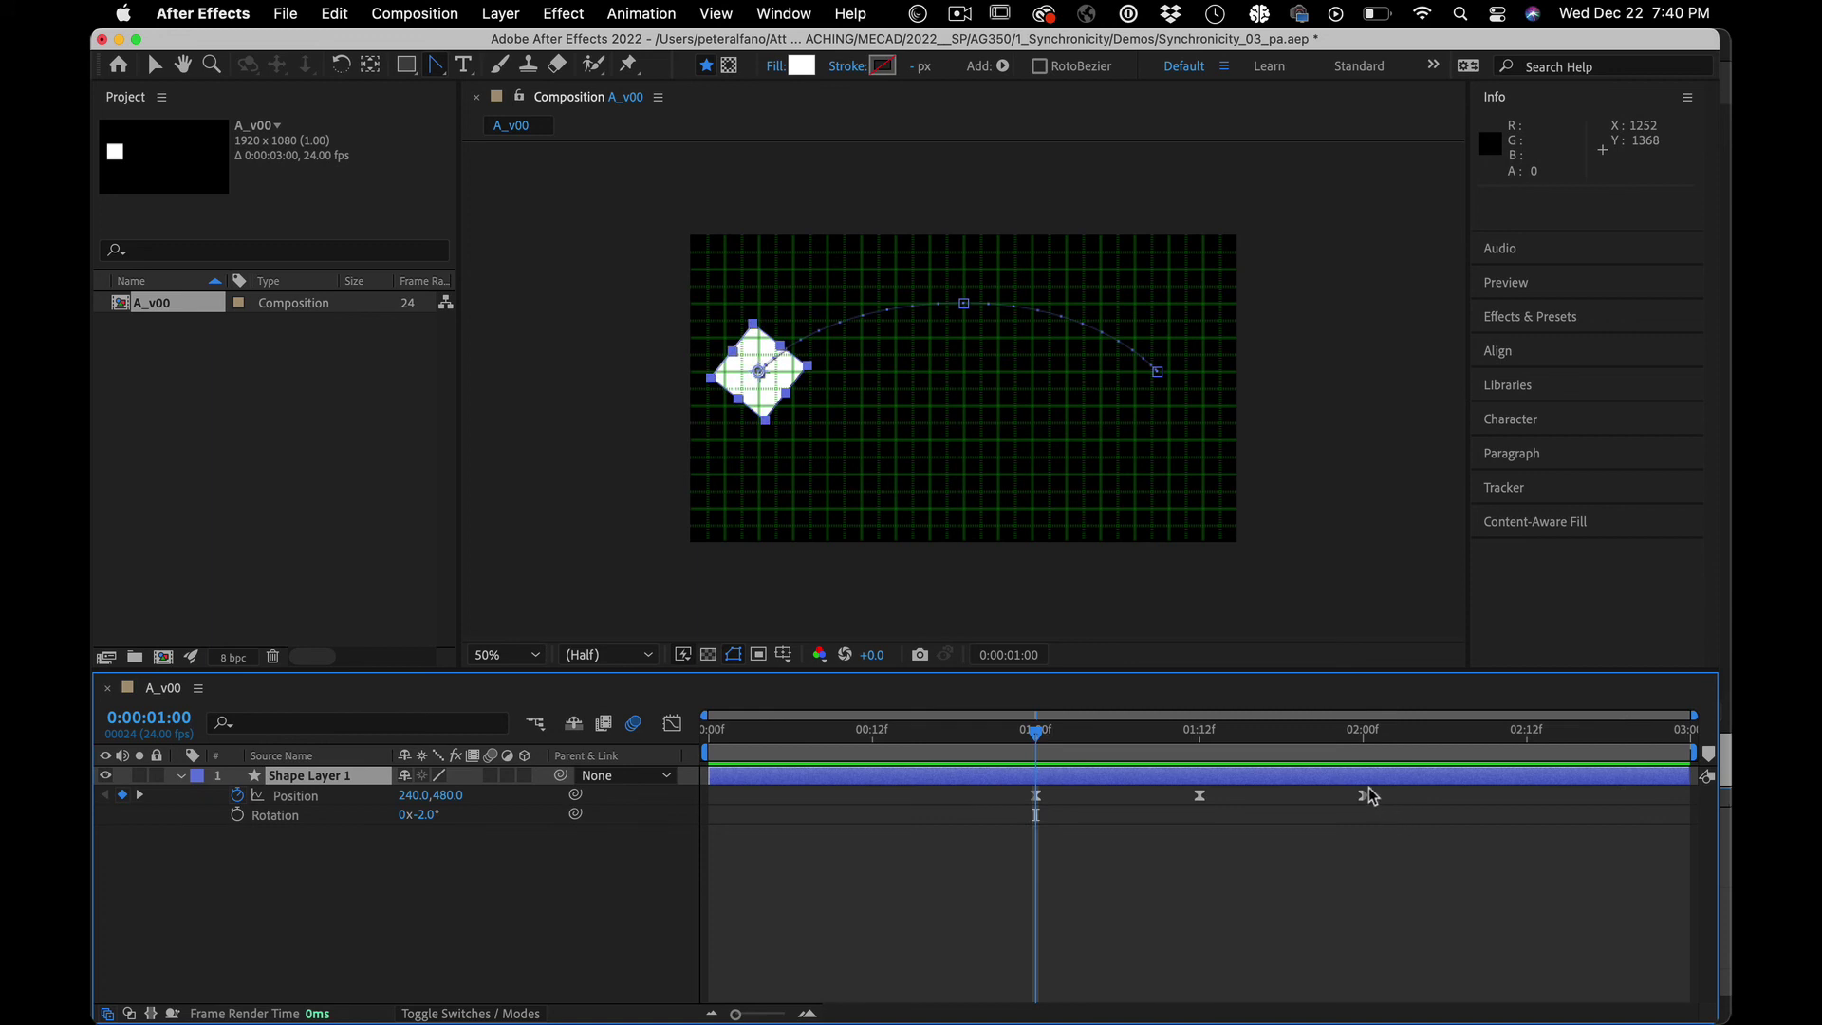
Step: Try moving the last Position keyframe to 0:00:02:12 and the middle one to 0:00:01:19 individually, and undo both moves
drag(1369, 795, 1537, 816)
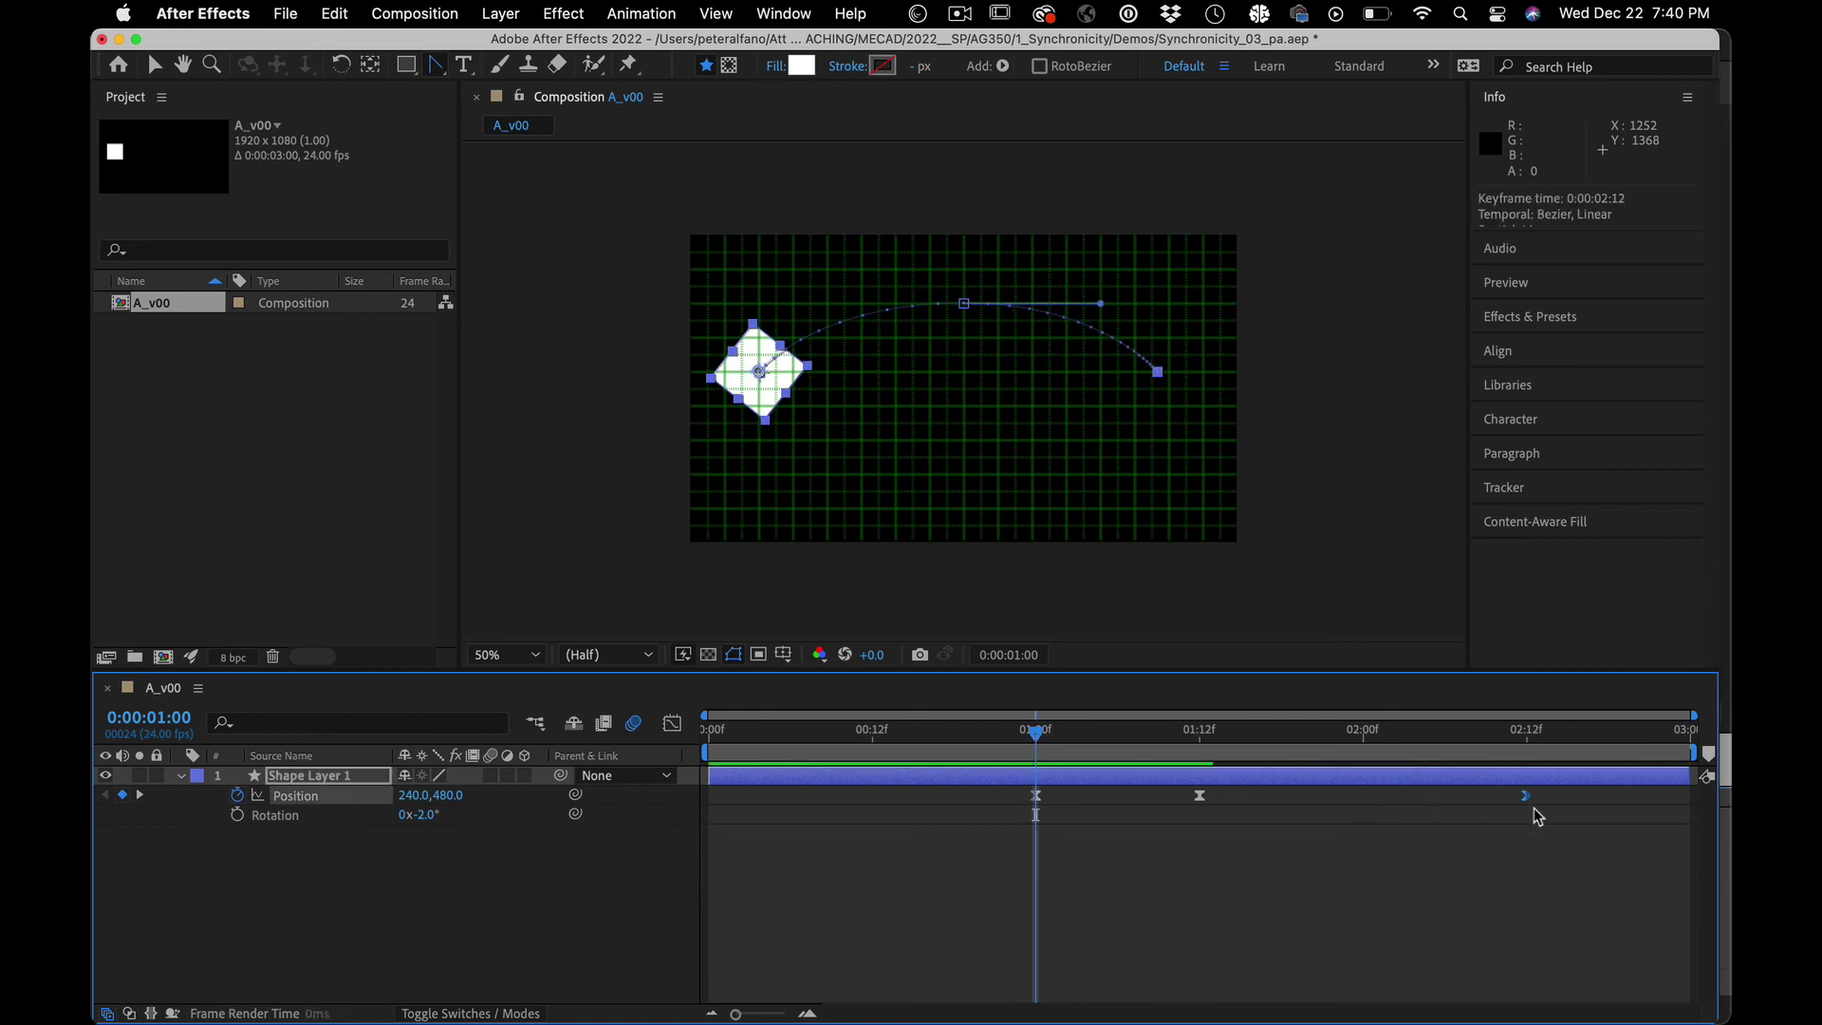
drag(1198, 797, 1297, 807)
key(cmd+z)
key(cmd+z)
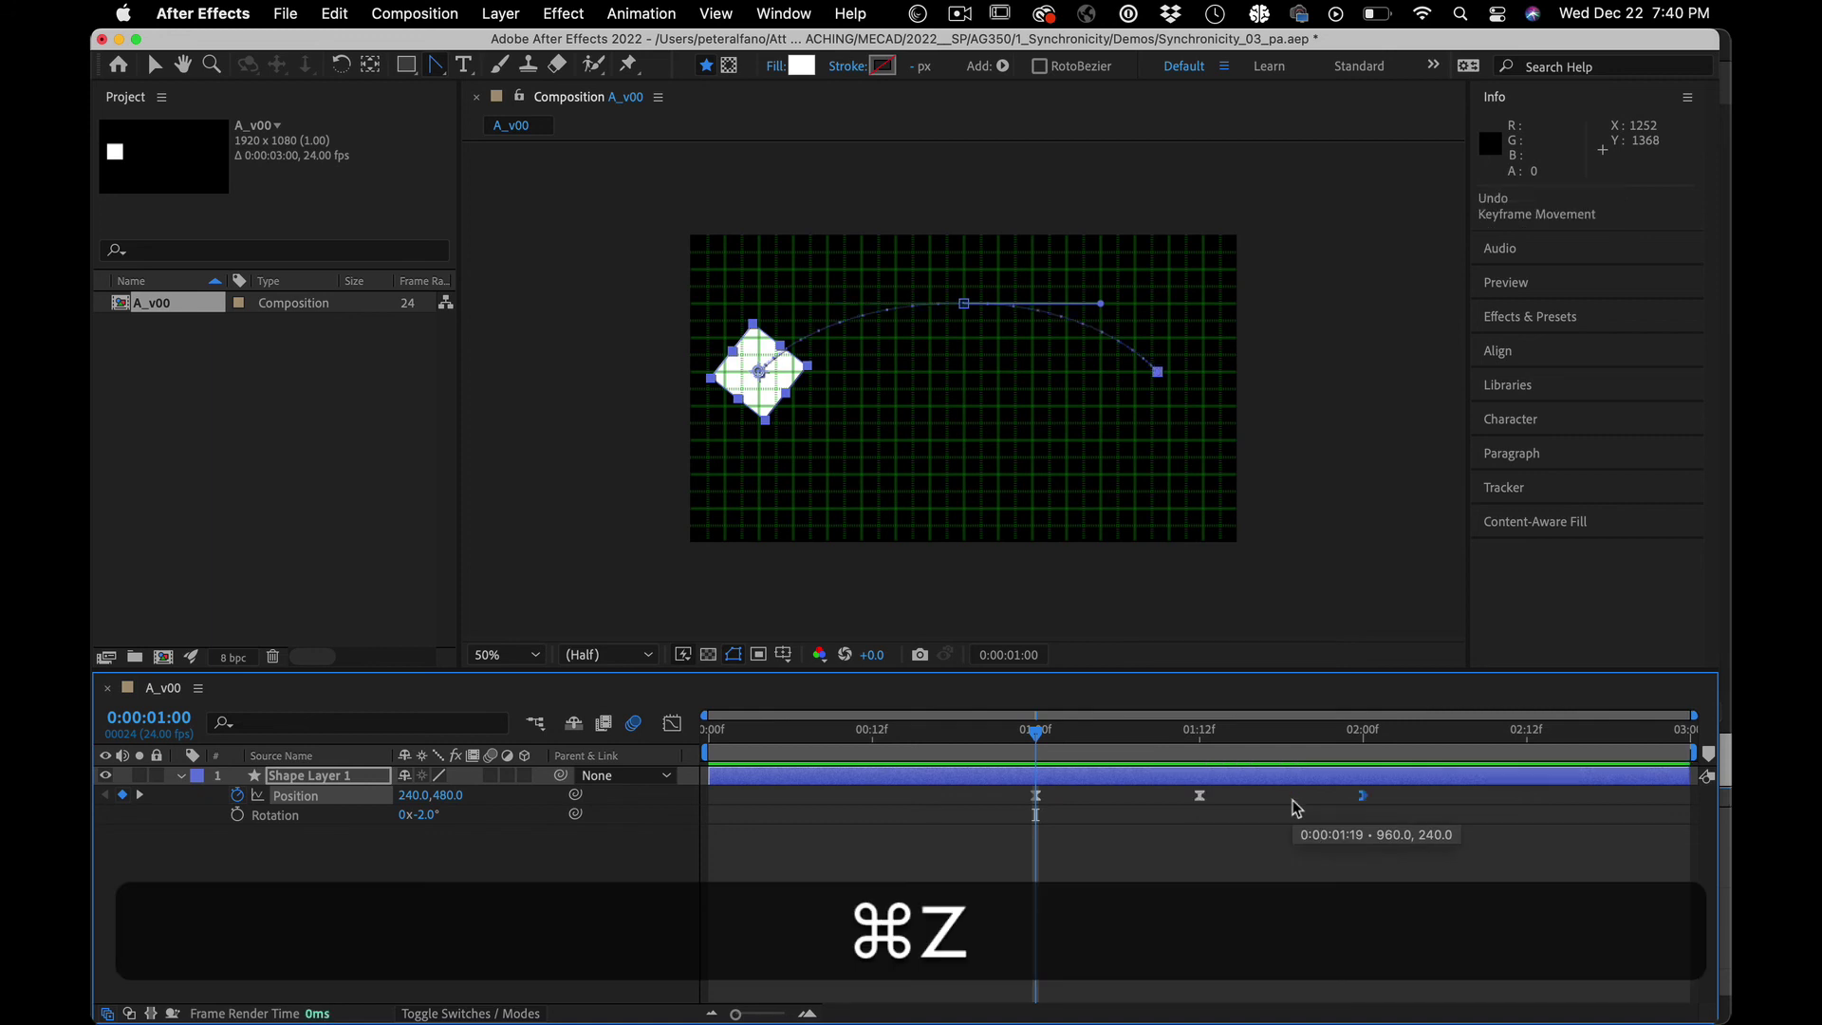
Step: Try proportionally compressing and stretching the timing of all three Position keyframes together, return the last one to 0:00:02:00, and deselect them
drag(1428, 809, 971, 771)
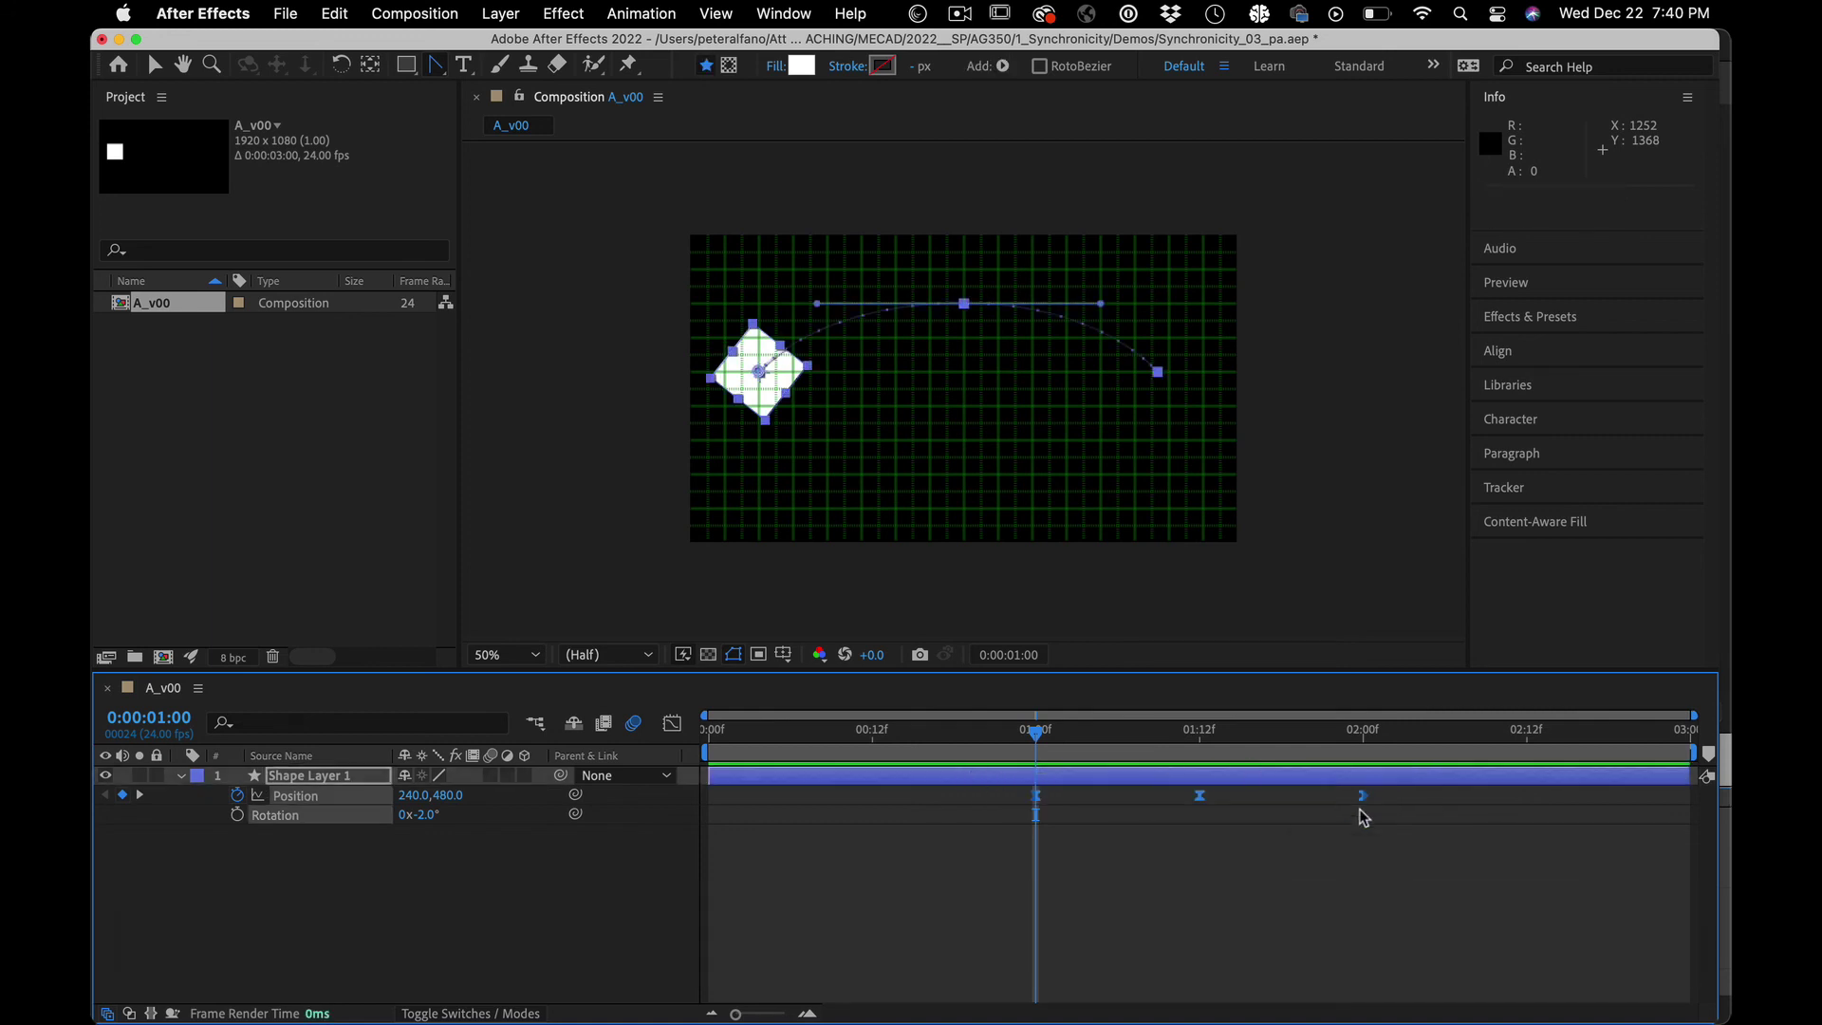
key(alt)
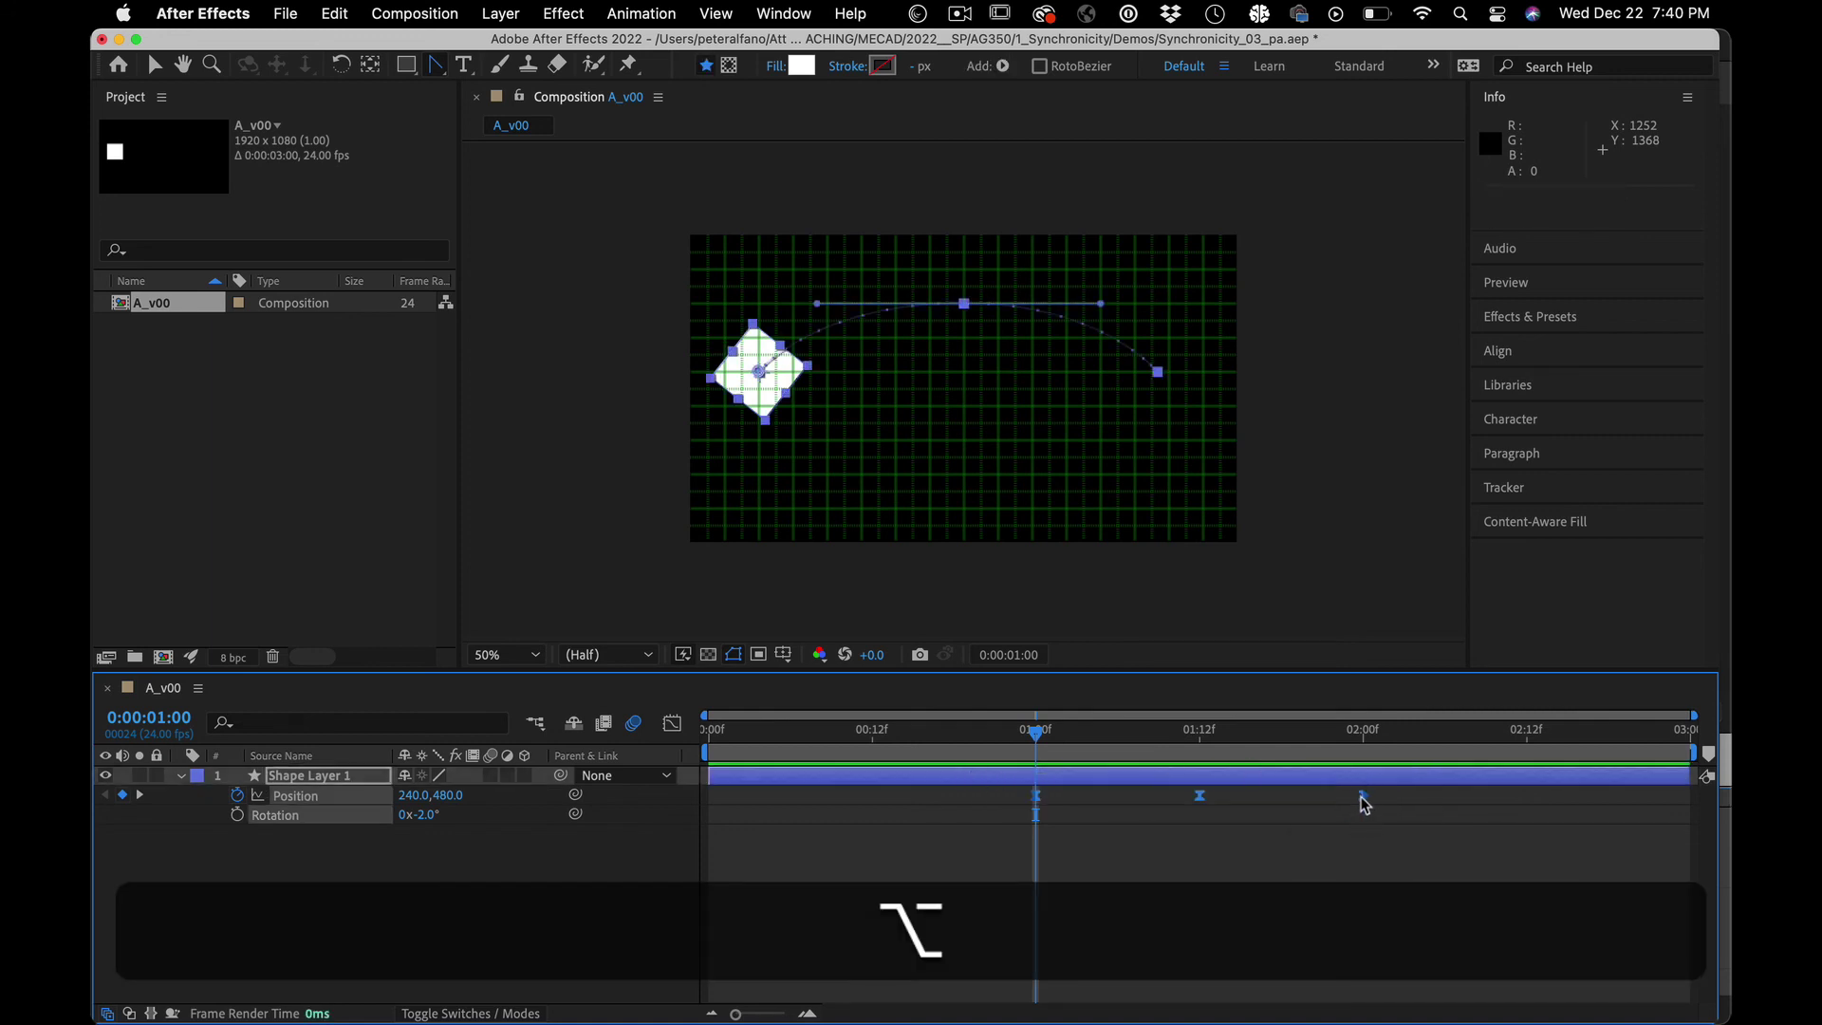
drag(1364, 804, 1192, 806)
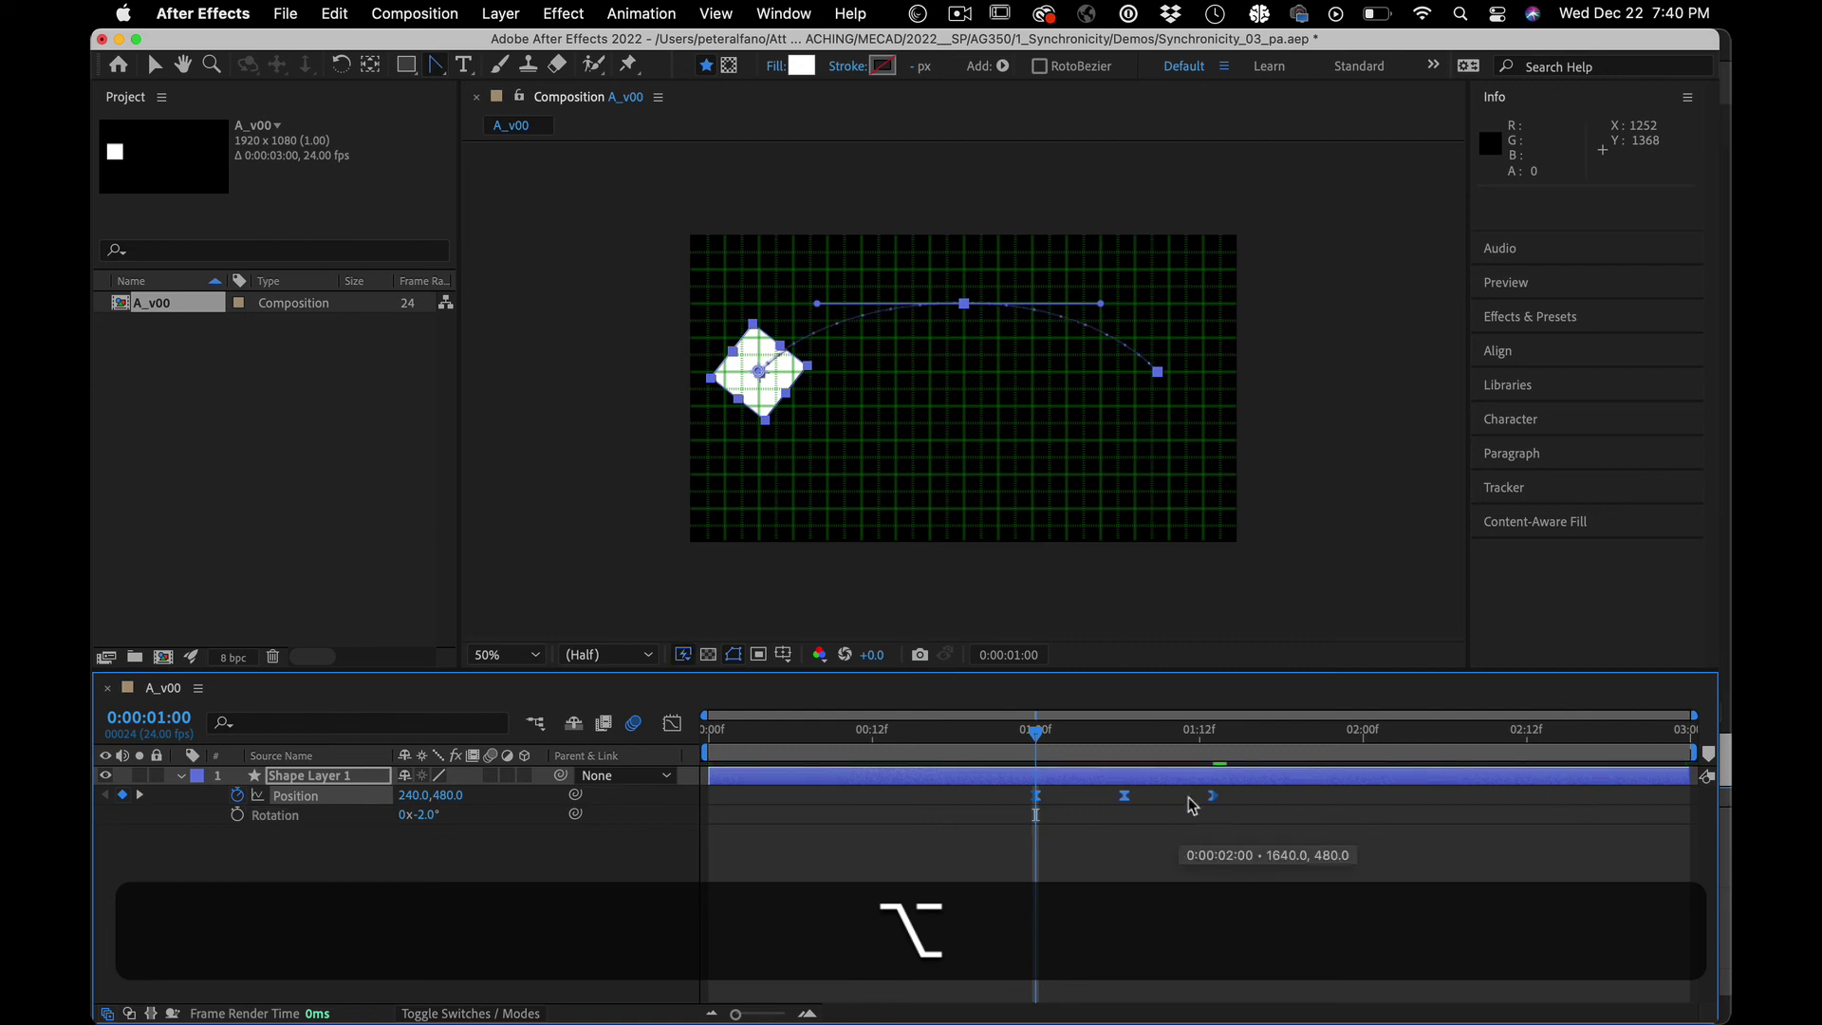
drag(1319, 799, 1183, 826)
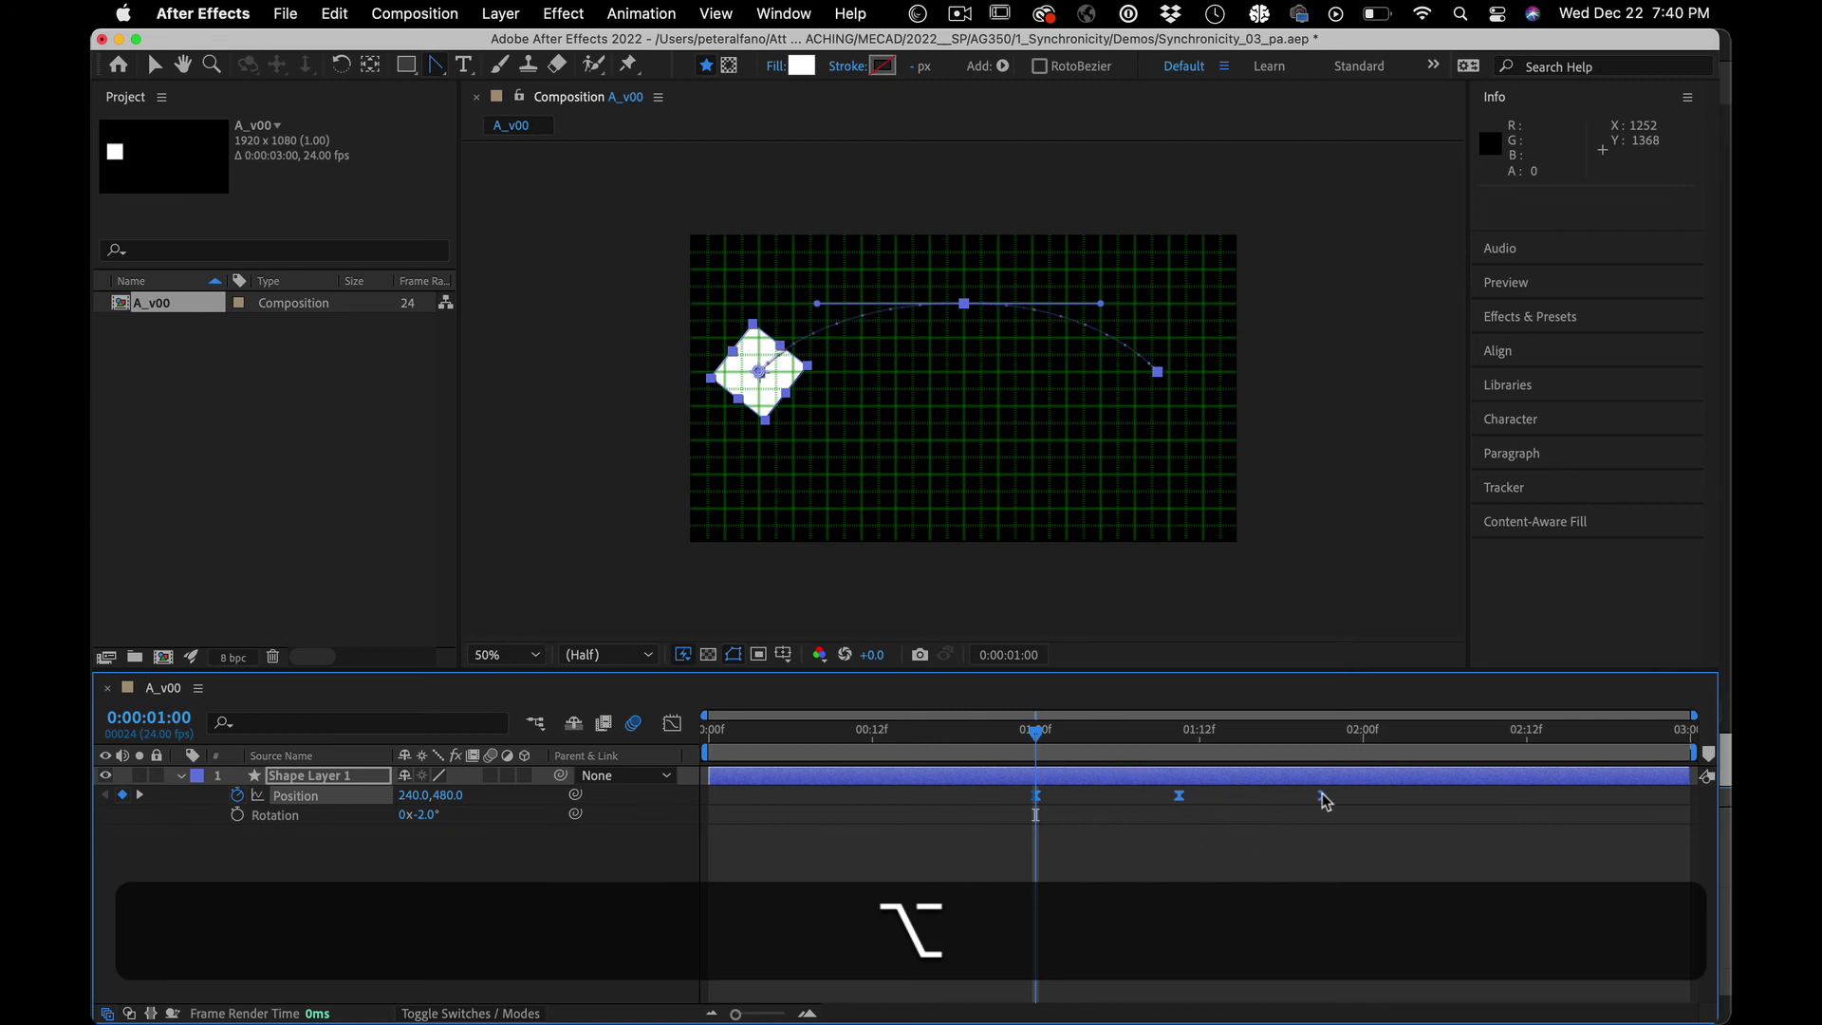
drag(1439, 776, 1364, 802)
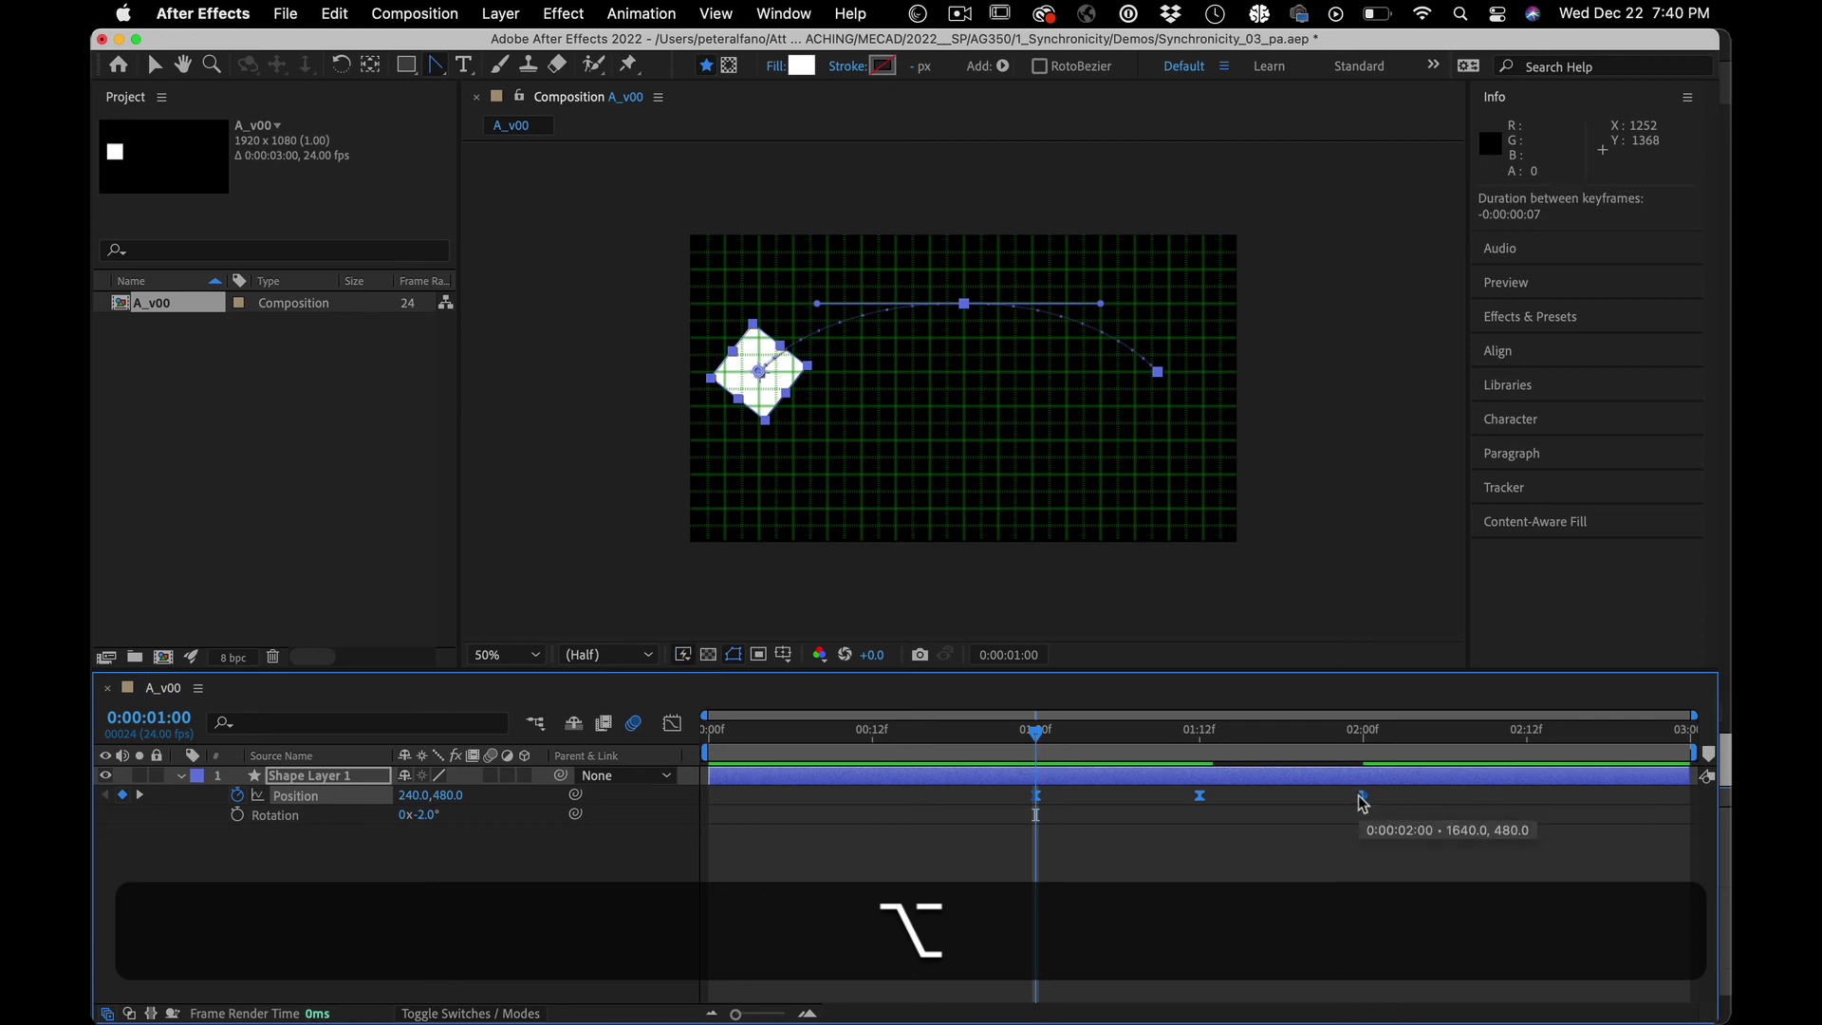
click(1192, 852)
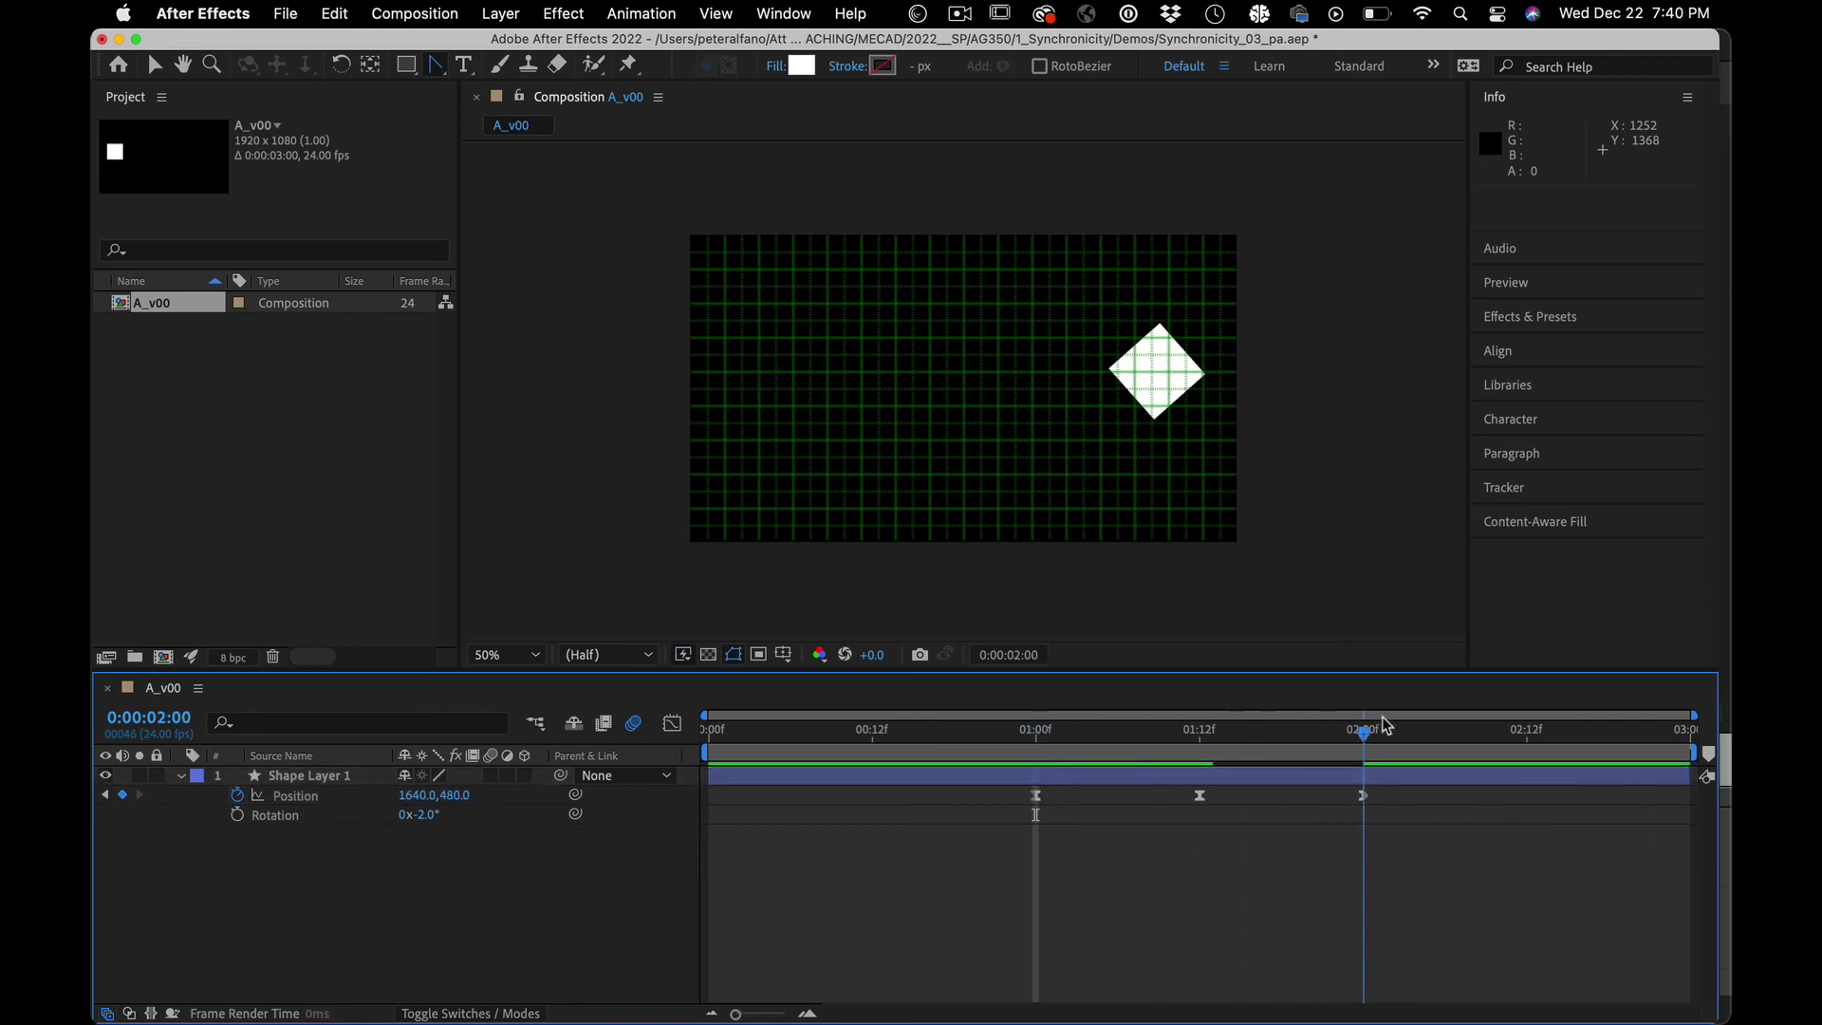